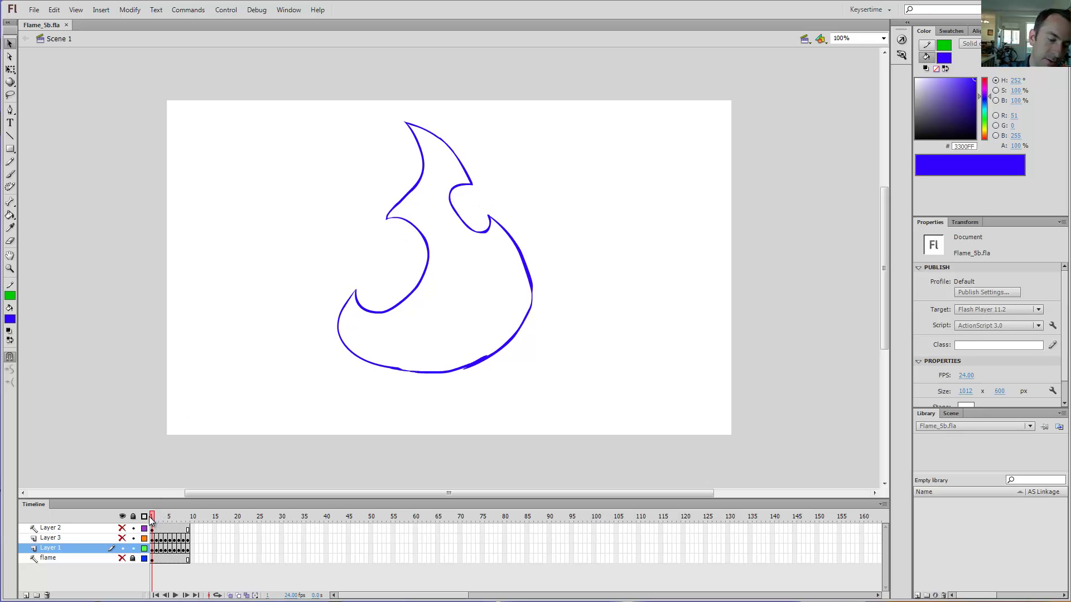
Display Layer 1 as outlines on frame 1 and examine the contour along the flame's right side.
{"action": "mouse_move", "coordinate": [153, 519]}
{"action": "left_mouse_down"}
{"action": "mouse_move", "coordinate": [193, 518]}
{"action": "mouse_move", "coordinate": [159, 520]}
{"action": "mouse_move", "coordinate": [193, 528]}
{"action": "mouse_move", "coordinate": [151, 522]}
{"action": "left_mouse_up"}
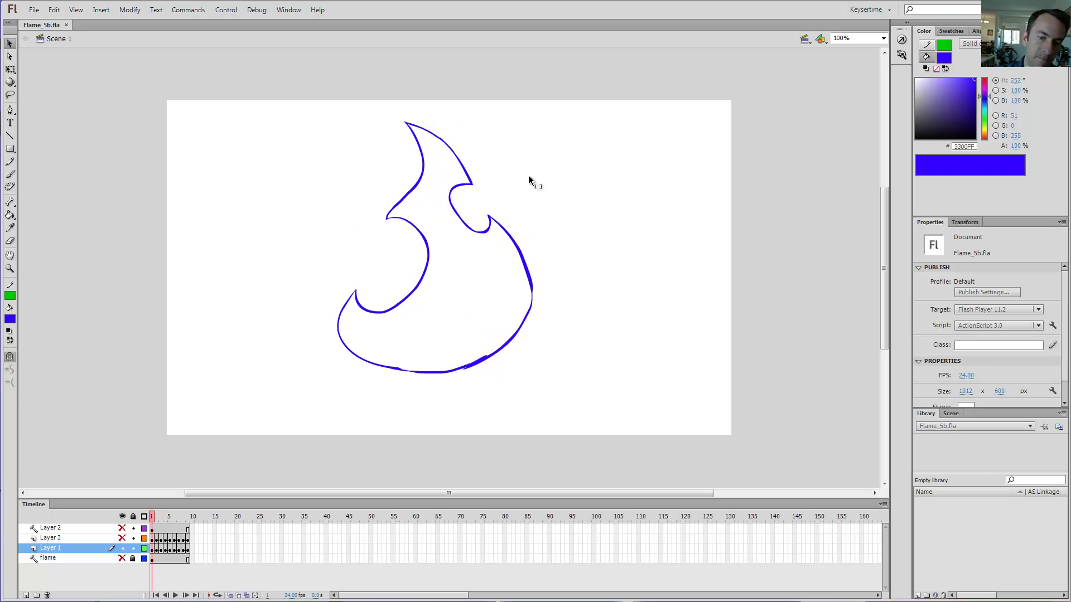
{"action": "key", "text": "z"}
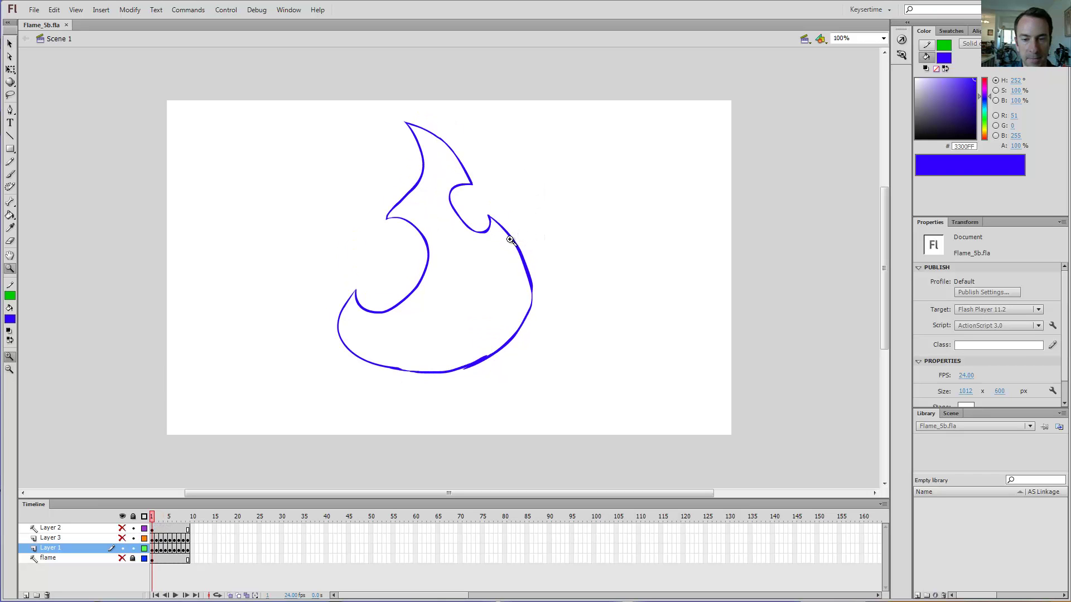
{"action": "left_click", "coordinate": [511, 247]}
{"action": "left_click", "coordinate": [474, 286]}
{"action": "scroll", "coordinate": [583, 253], "scroll_direction": "left", "scroll_amount": 2}
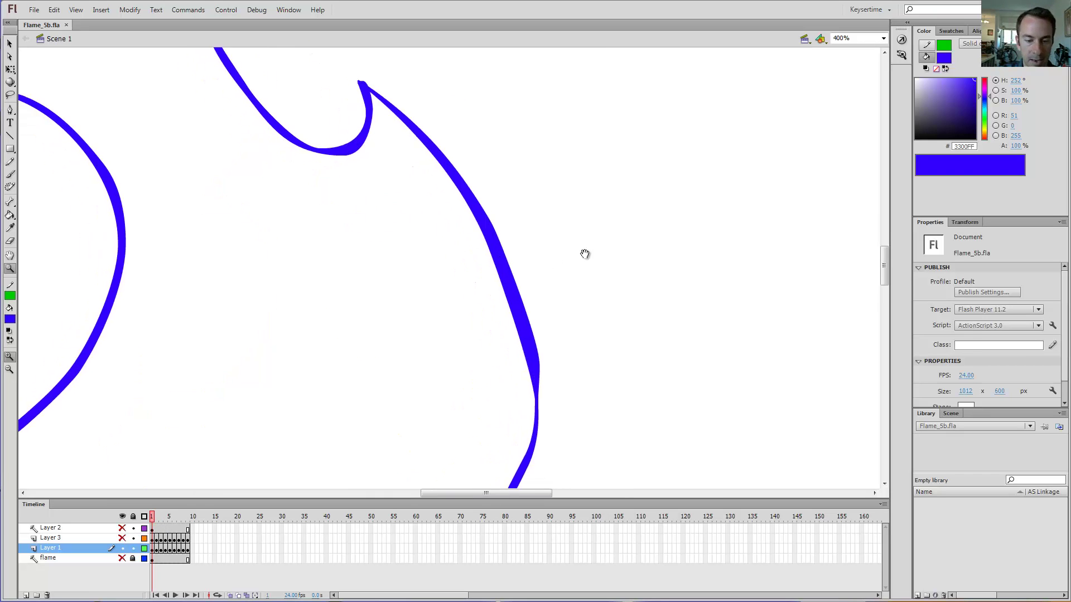
{"action": "scroll", "coordinate": [308, 444], "scroll_direction": "down", "scroll_amount": 1}
{"action": "left_click", "coordinate": [144, 549]}
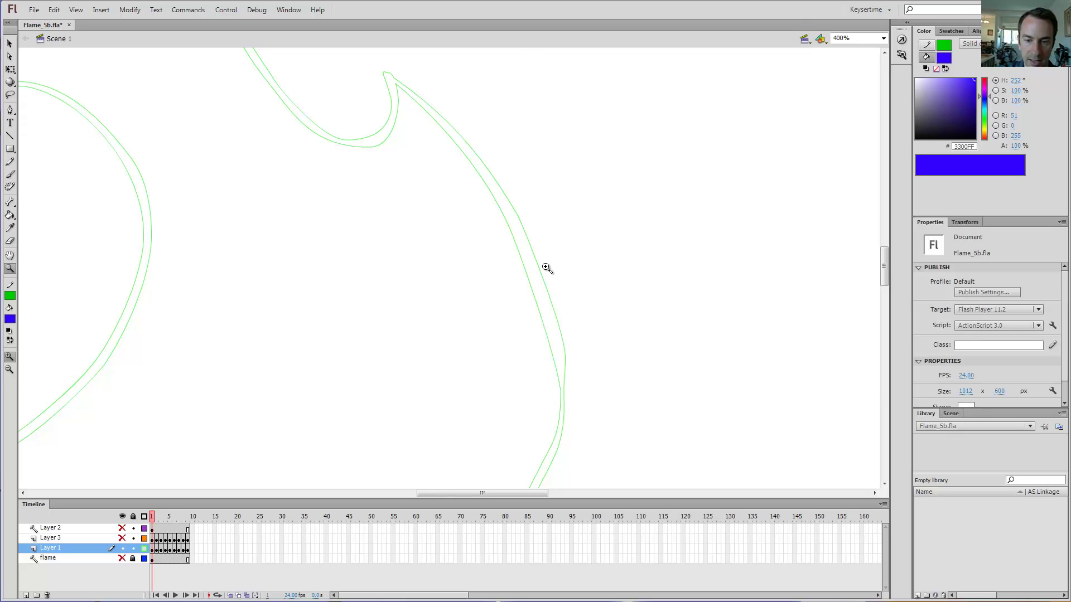
Try to bend the inner contour line near the flame's top tip inward, and turn off Layer 1's outline display.
{"action": "key", "text": "v"}
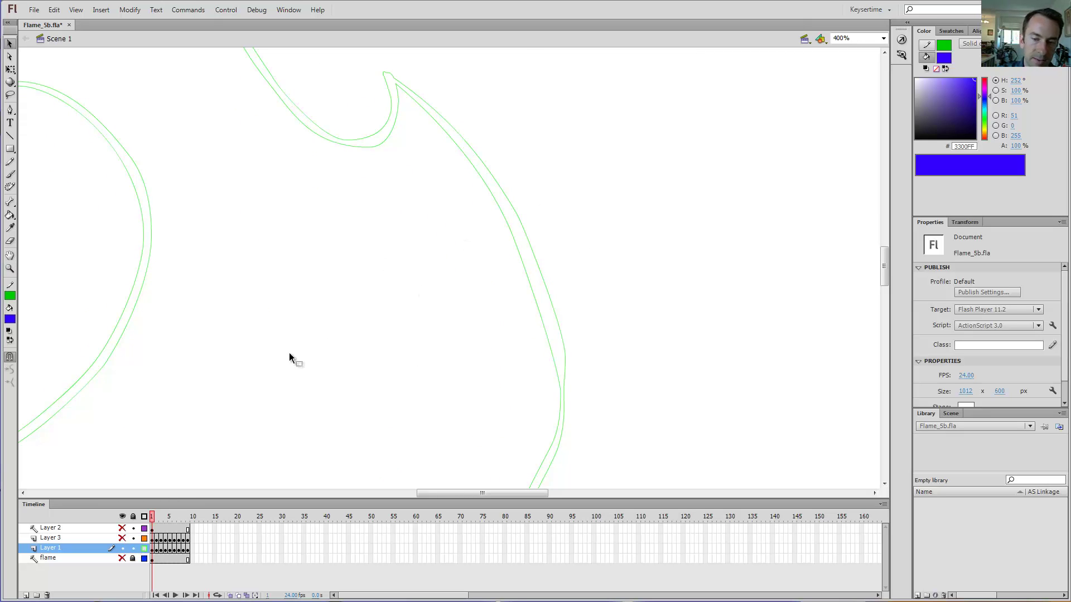
{"action": "mouse_move", "coordinate": [500, 149]}
{"action": "left_mouse_down"}
{"action": "mouse_move", "coordinate": [678, 363]}
{"action": "mouse_move", "coordinate": [668, 350]}
{"action": "left_mouse_up"}
{"action": "left_click_drag", "start_coordinate": [584, 227], "coordinate": [631, 341]}
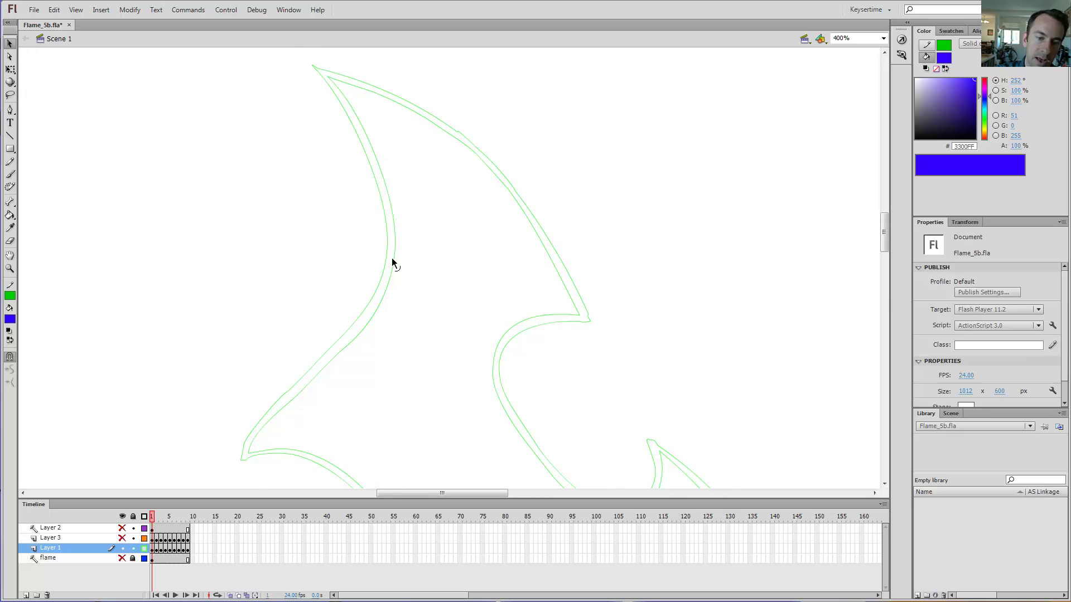
{"action": "scroll", "coordinate": [390, 285], "scroll_direction": "down", "scroll_amount": 3}
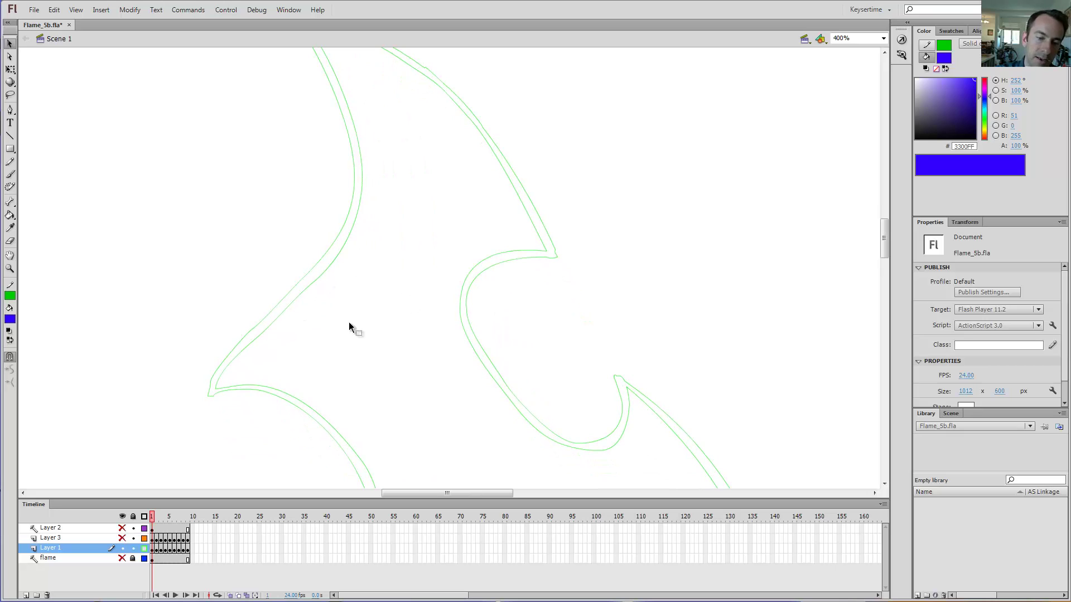
{"action": "left_click_drag", "start_coordinate": [659, 278], "coordinate": [661, 354]}
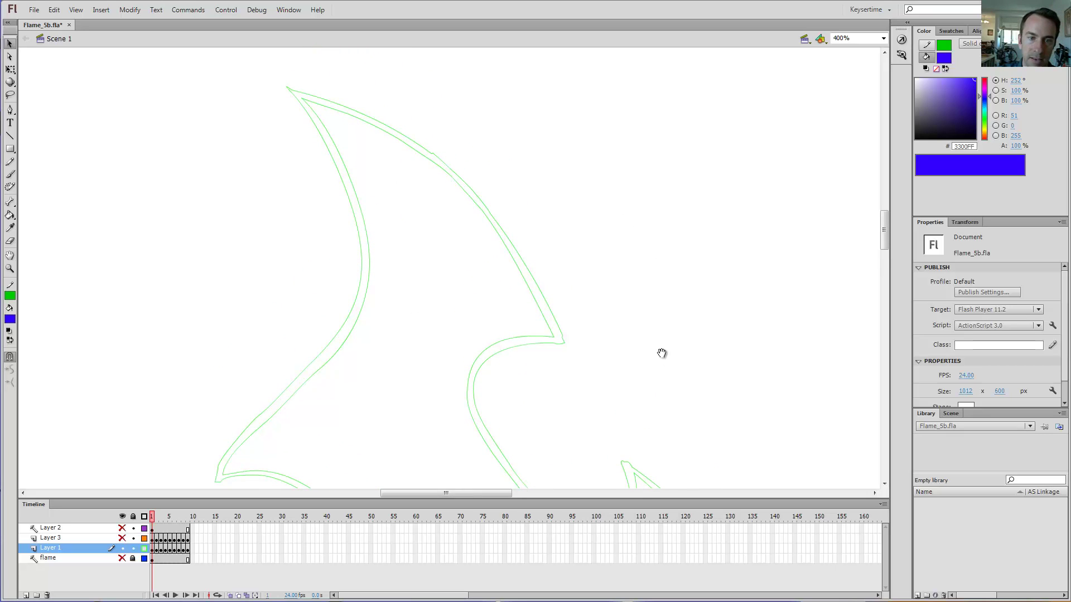
{"action": "left_click_drag", "start_coordinate": [534, 306], "coordinate": [513, 316]}
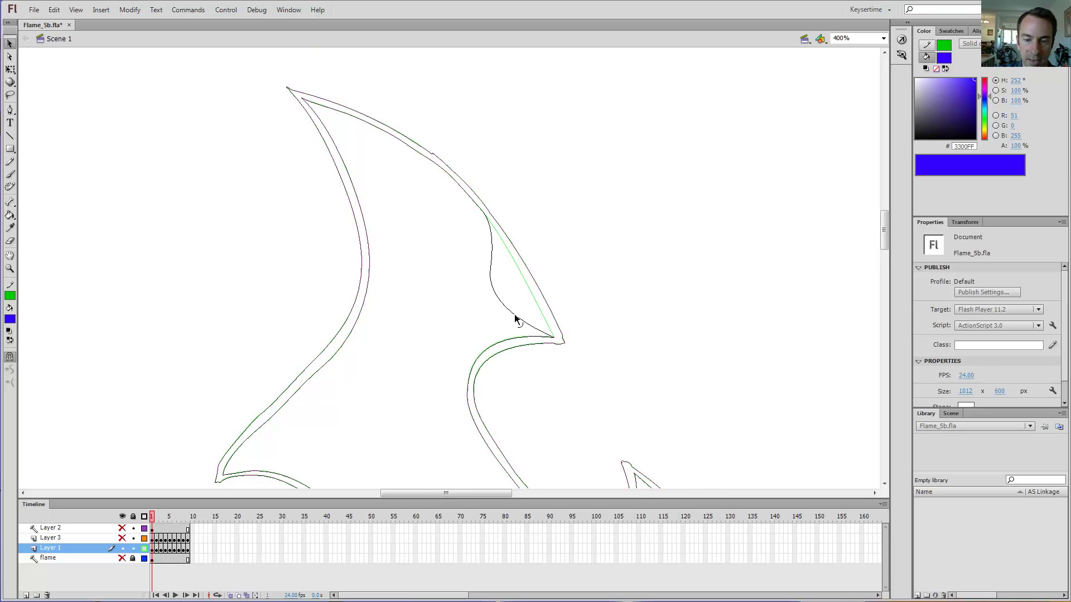
{"action": "left_click", "coordinate": [143, 549]}
Examine the flame's outline on frame 1 for gaps that would keep the Paint Bucket from filling it.
{"action": "key", "text": "k"}
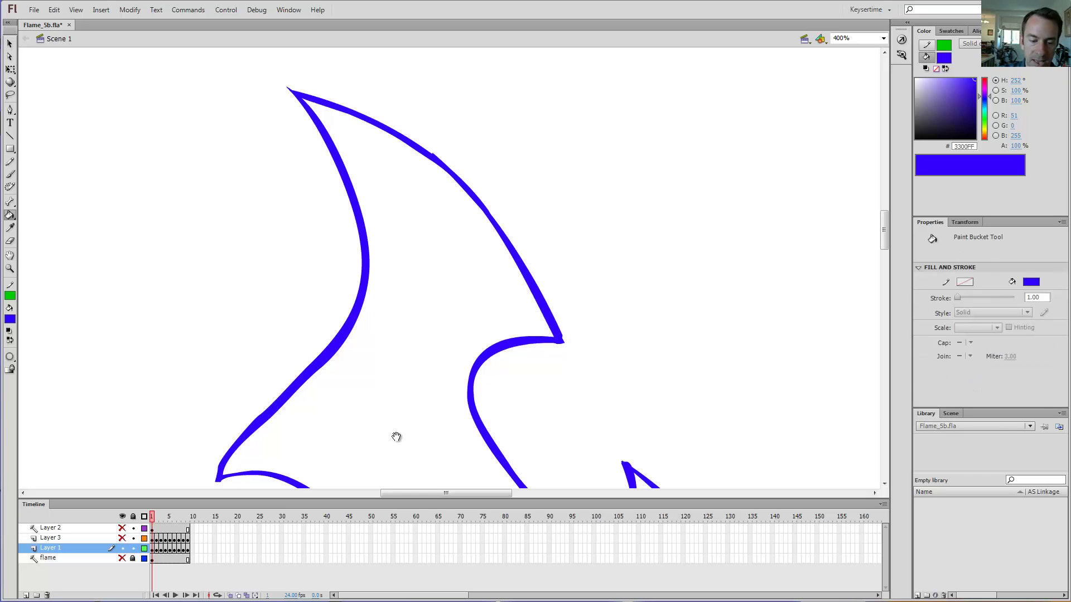
{"action": "mouse_move", "coordinate": [396, 437]}
{"action": "left_mouse_down"}
{"action": "mouse_move", "coordinate": [414, 420]}
{"action": "mouse_move", "coordinate": [452, 304]}
{"action": "left_mouse_up"}
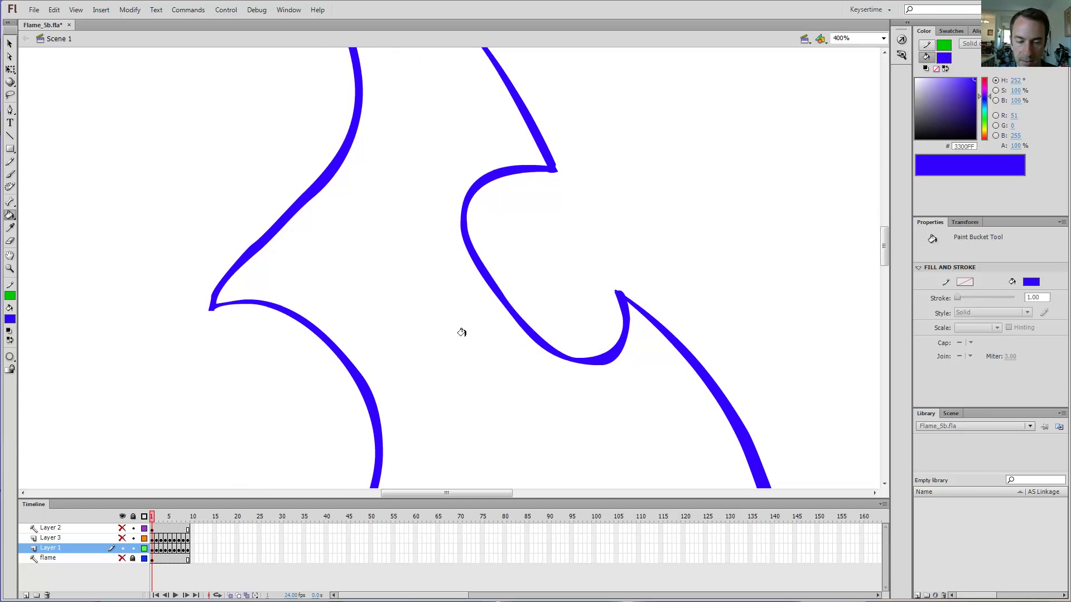
{"action": "key", "text": "ctrl+minus"}
{"action": "key", "text": "ctrl+minus"}
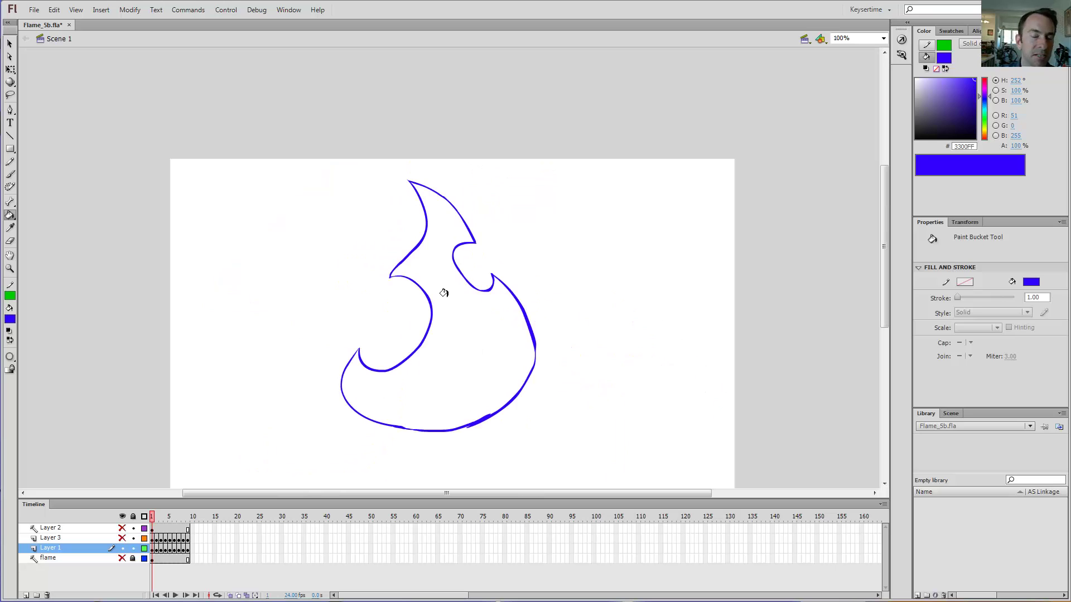
{"action": "key", "text": "z"}
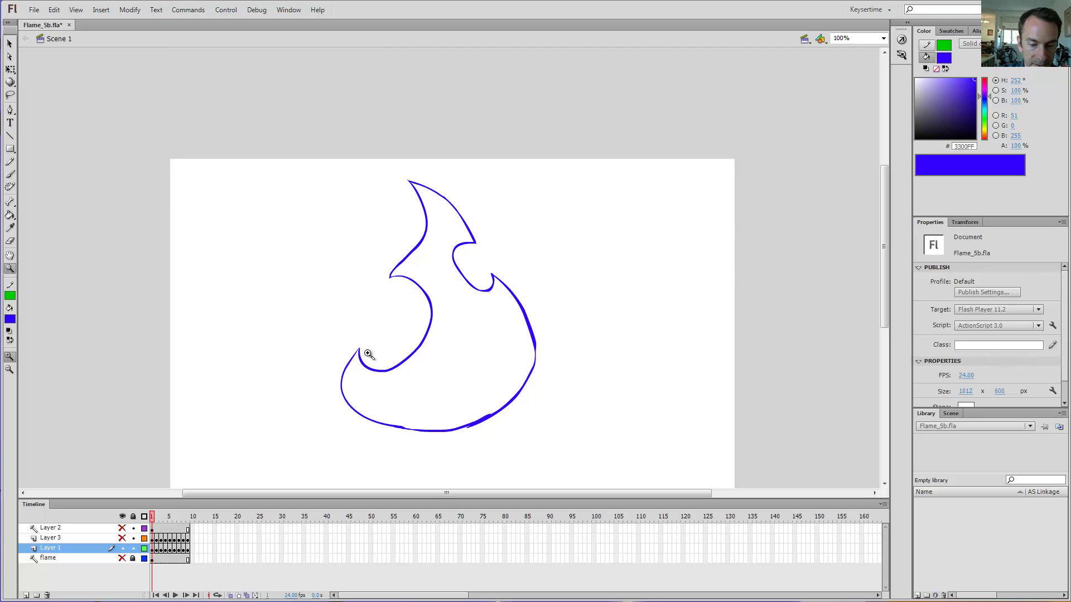
{"action": "left_click", "coordinate": [504, 365]}
{"action": "left_click", "coordinate": [406, 328]}
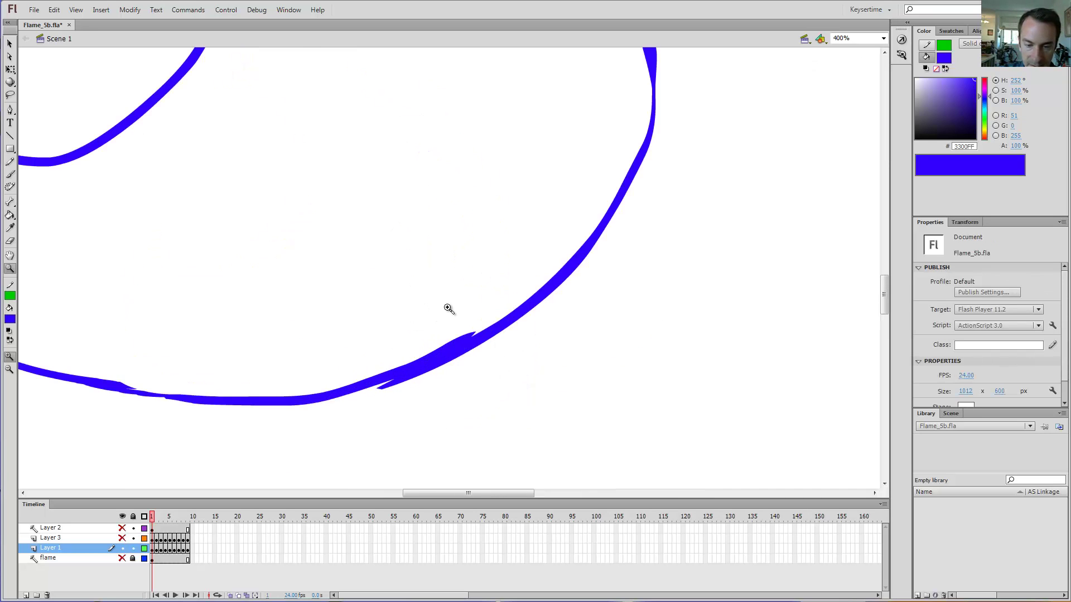
{"action": "mouse_move", "coordinate": [283, 230]}
{"action": "left_mouse_down"}
{"action": "mouse_move", "coordinate": [379, 213]}
{"action": "mouse_move", "coordinate": [578, 280]}
{"action": "mouse_move", "coordinate": [576, 346]}
{"action": "mouse_move", "coordinate": [617, 390]}
{"action": "mouse_move", "coordinate": [663, 399]}
{"action": "left_mouse_up"}
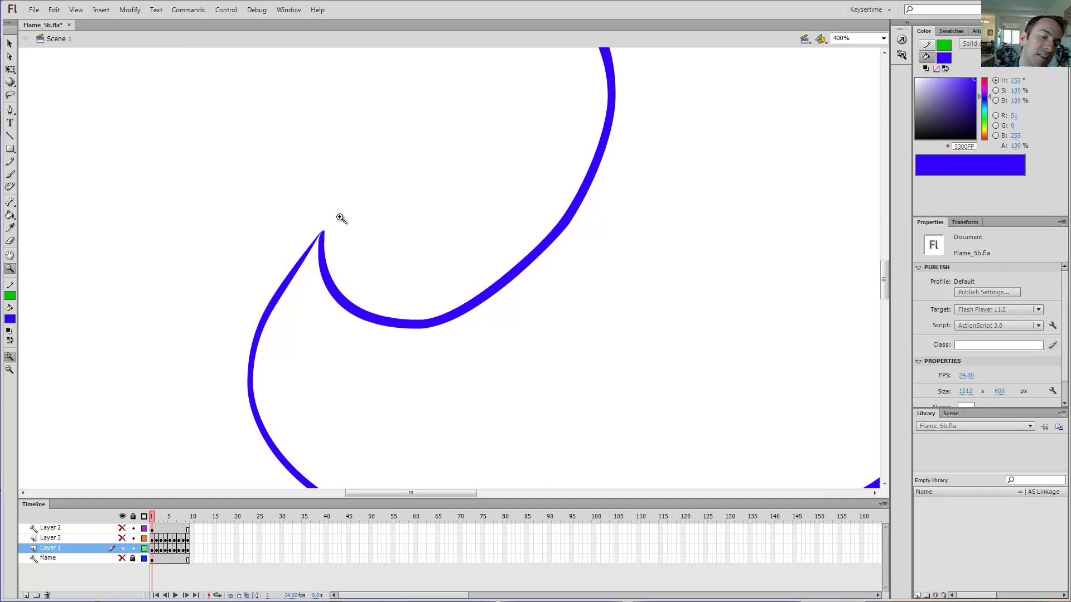
Close the gap at the flame's left tip on frame 1 by joining the corners of the two strokes.
{"action": "left_click", "coordinate": [324, 230]}
{"action": "left_click", "coordinate": [450, 269]}
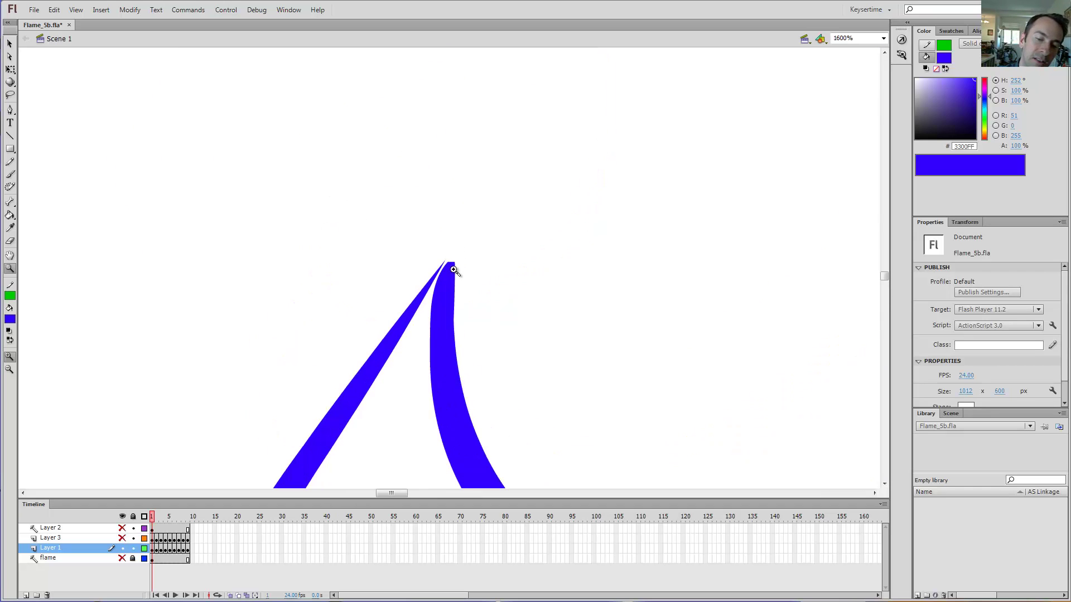
{"action": "left_click", "coordinate": [446, 271]}
{"action": "key", "text": "v"}
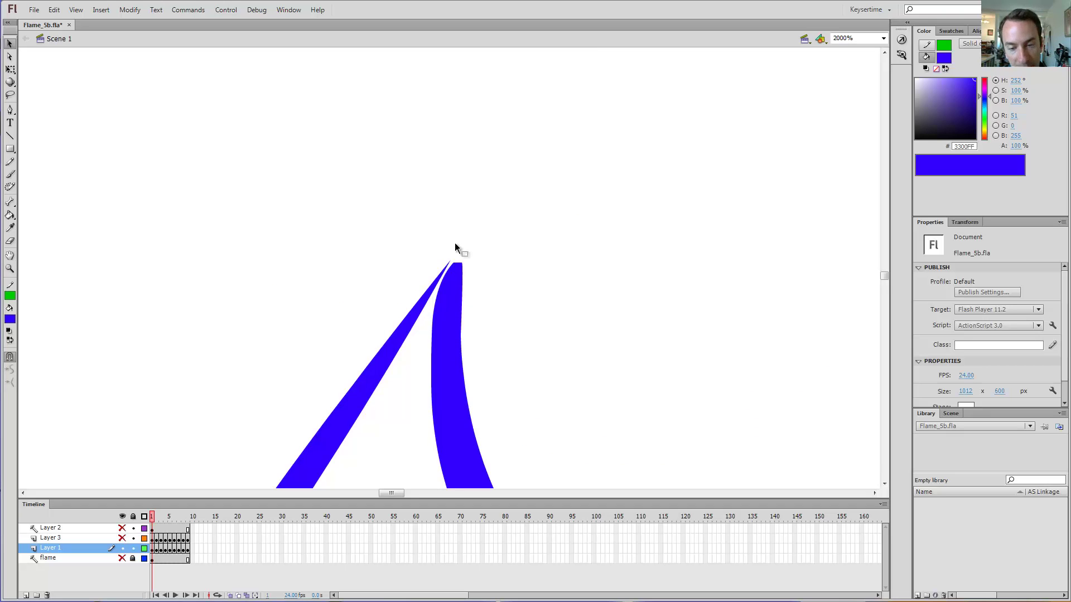
{"action": "left_click_drag", "start_coordinate": [454, 262], "coordinate": [451, 261]}
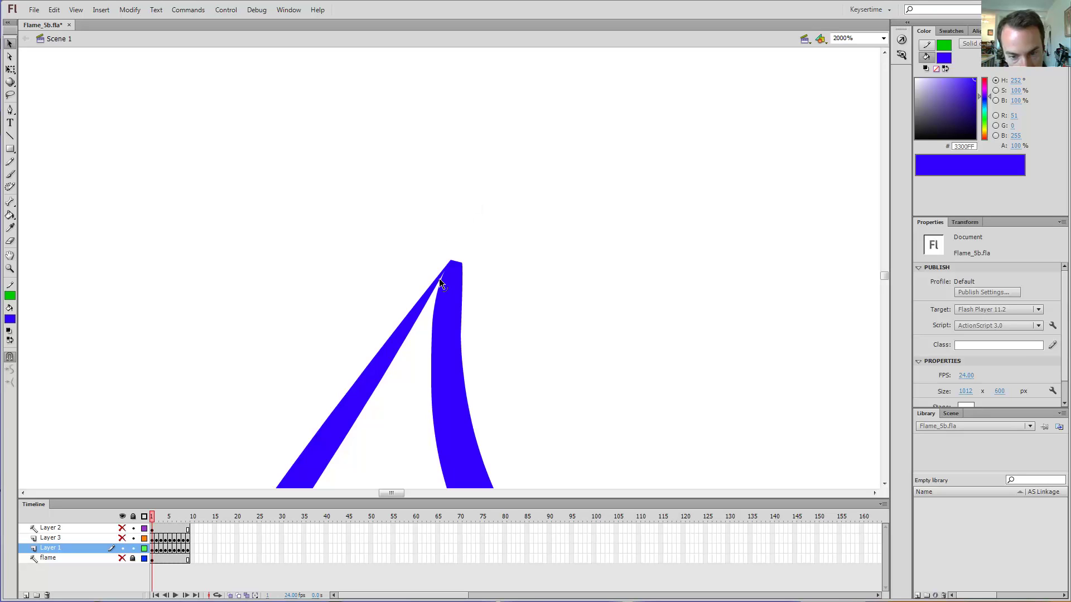
Fill the flame shapes on frames 1 and 2 of Layer 1 with solid blue #3300FF.
{"action": "key", "text": "k"}
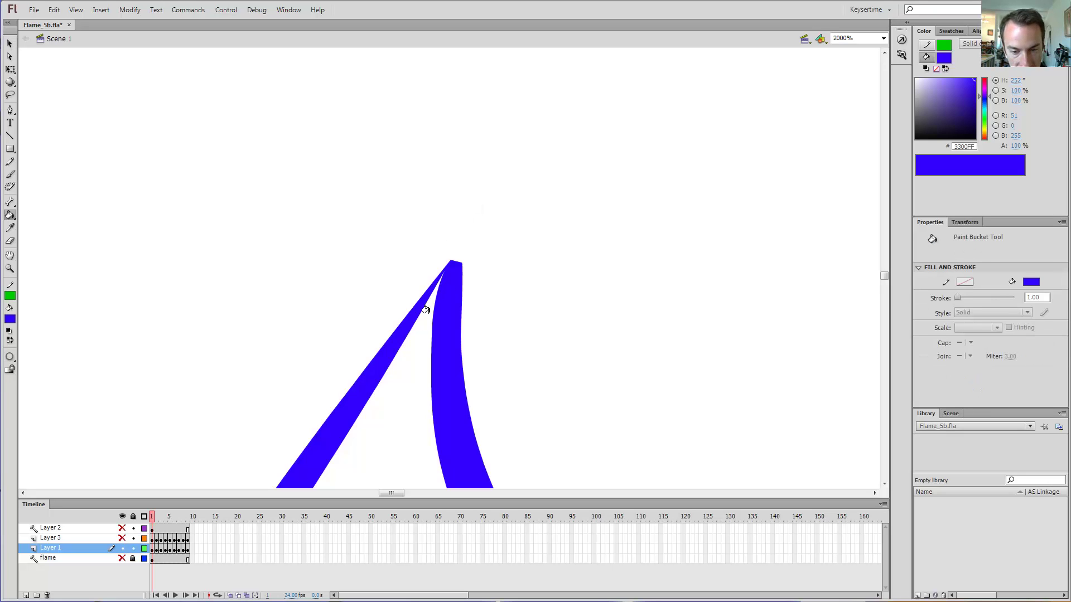
{"action": "left_click", "coordinate": [411, 347]}
{"action": "scroll", "coordinate": [415, 341], "scroll_direction": "down", "scroll_amount": 8}
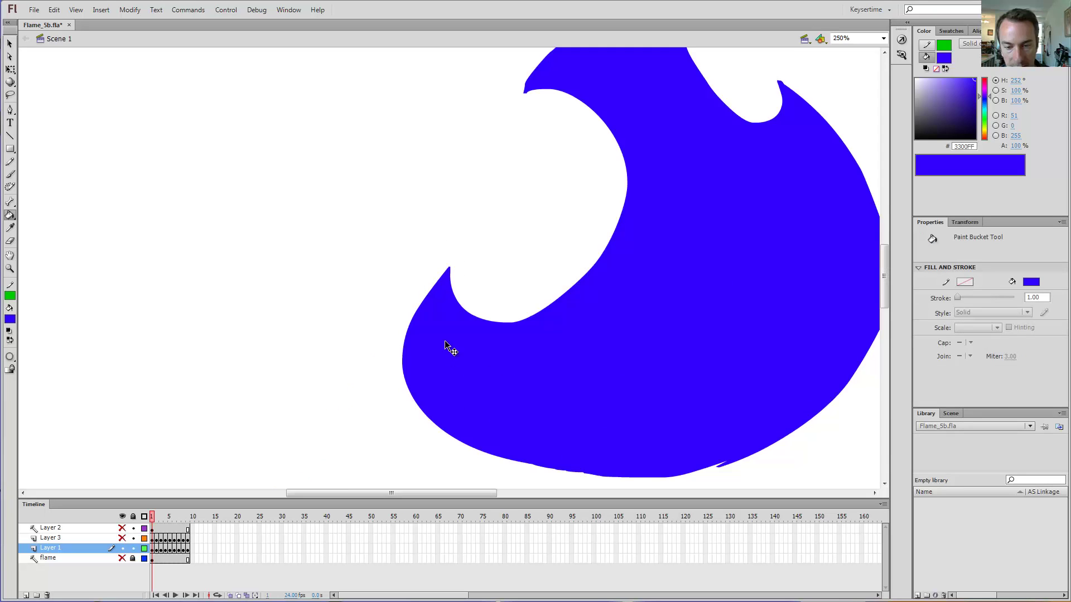
{"action": "key", "text": "ctrl+z"}
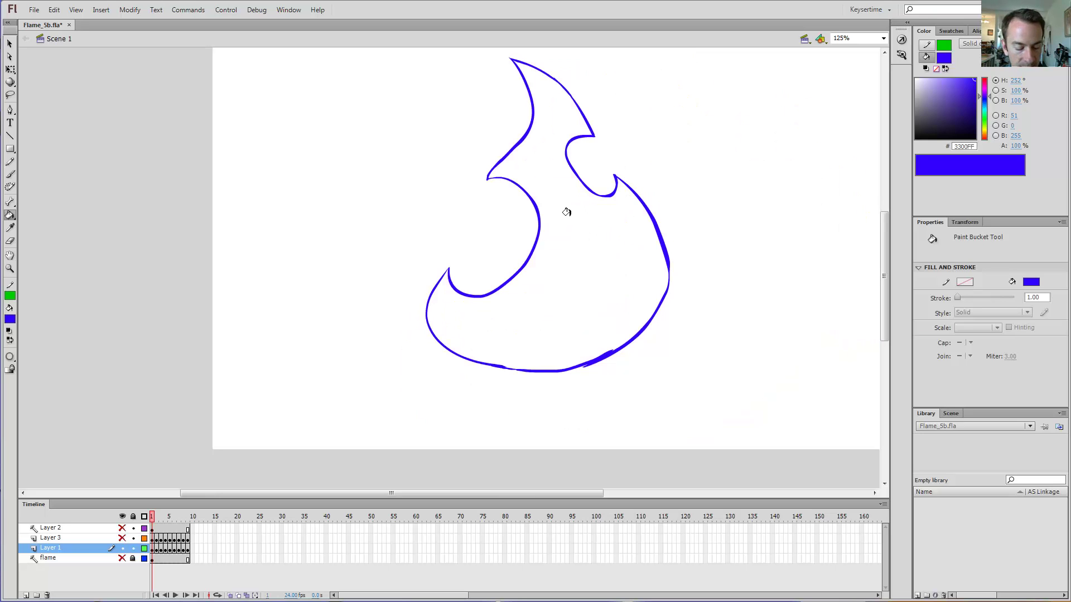
{"action": "left_click", "coordinate": [559, 266]}
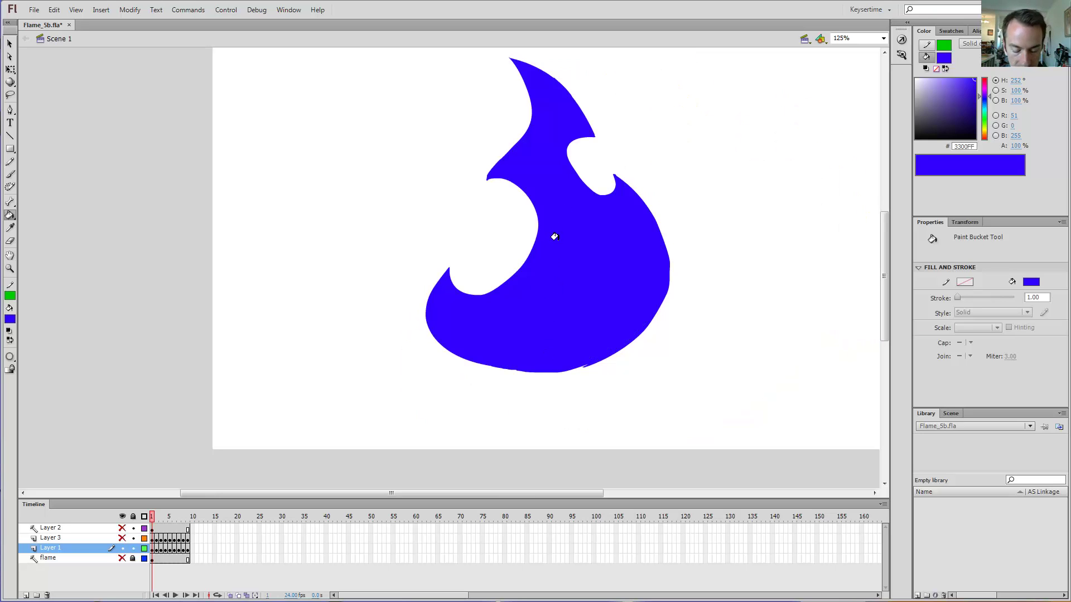
{"action": "key", "text": "period"}
{"action": "left_click", "coordinate": [592, 264]}
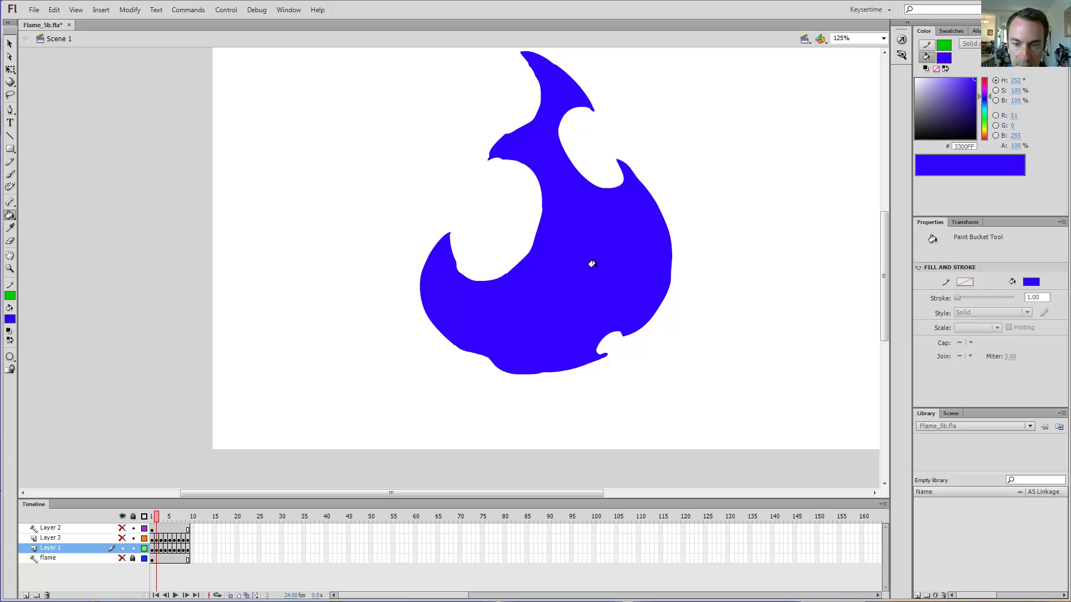
On frame 3, draw a green pencil line across the flame to the lower-right notch and fill the upper section blue.
{"action": "key", "text": "period"}
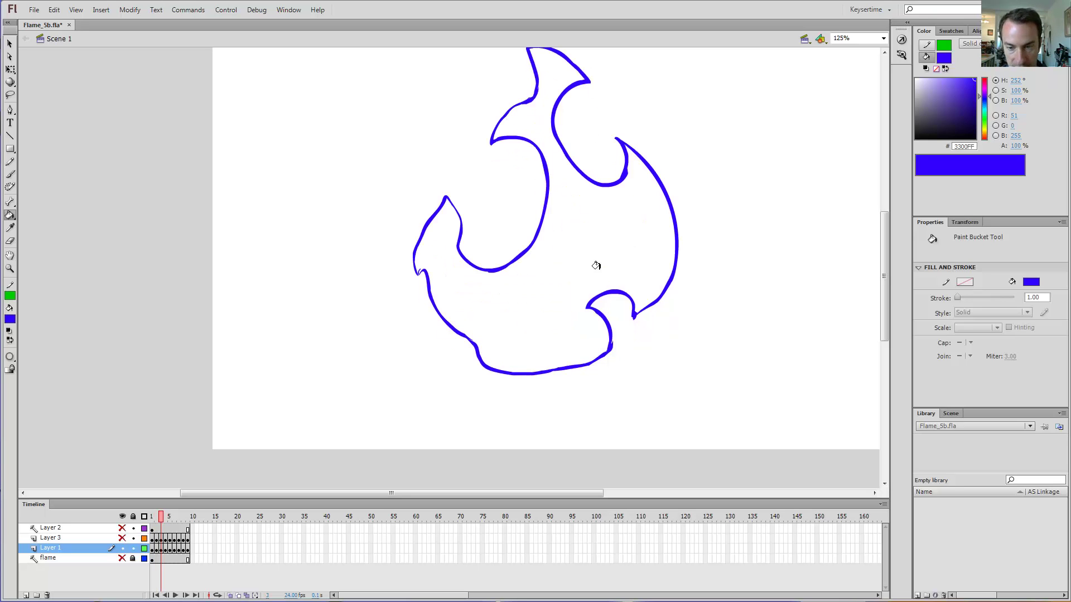
{"action": "left_click_drag", "start_coordinate": [605, 219], "coordinate": [564, 296]}
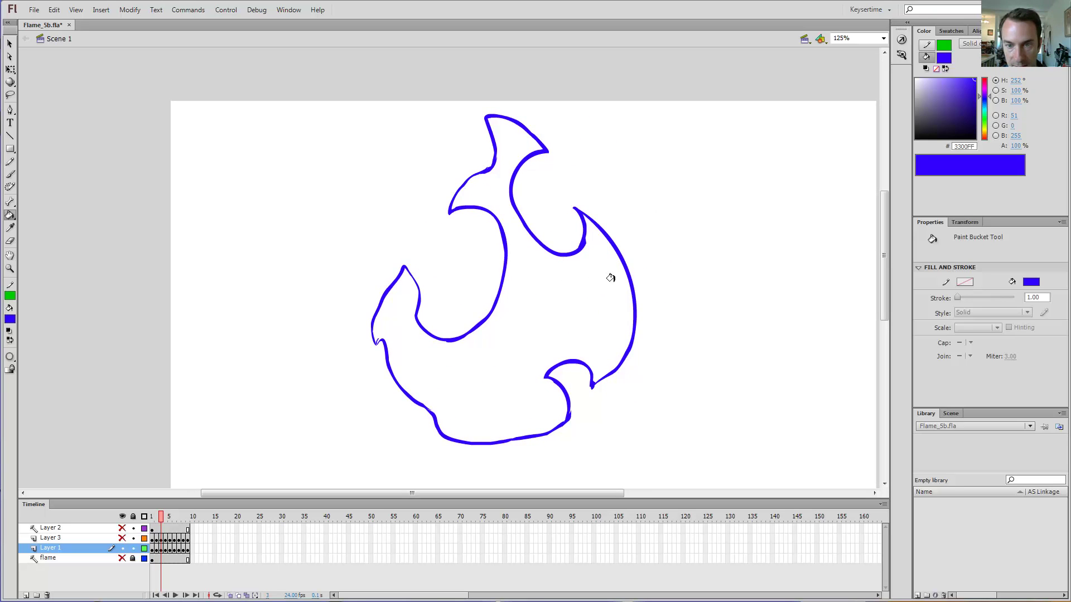
{"action": "key", "text": "shift+y"}
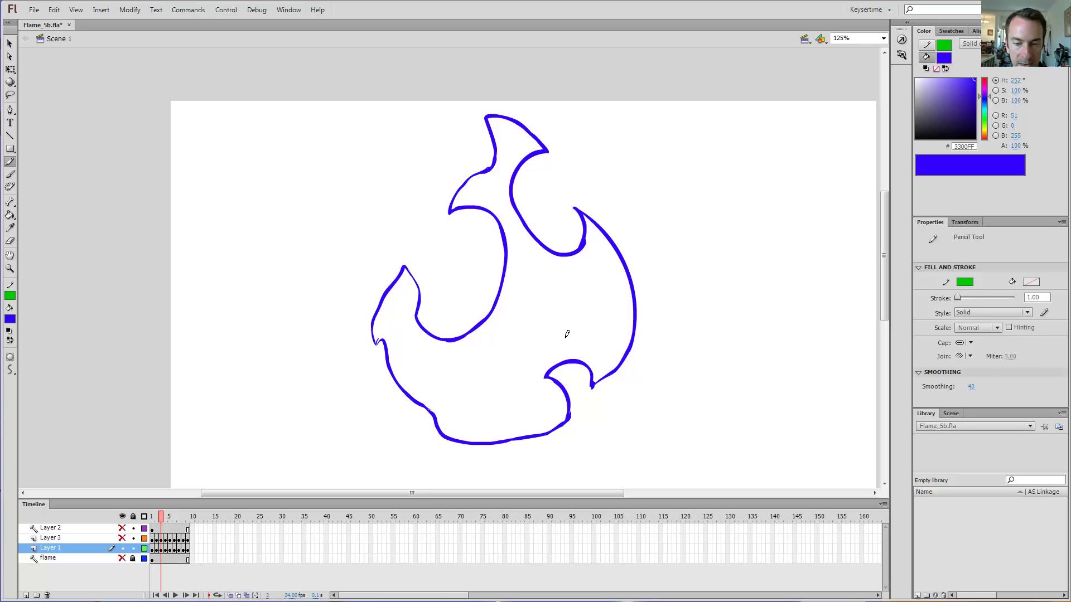
{"action": "left_click_drag", "start_coordinate": [512, 322], "coordinate": [580, 375]}
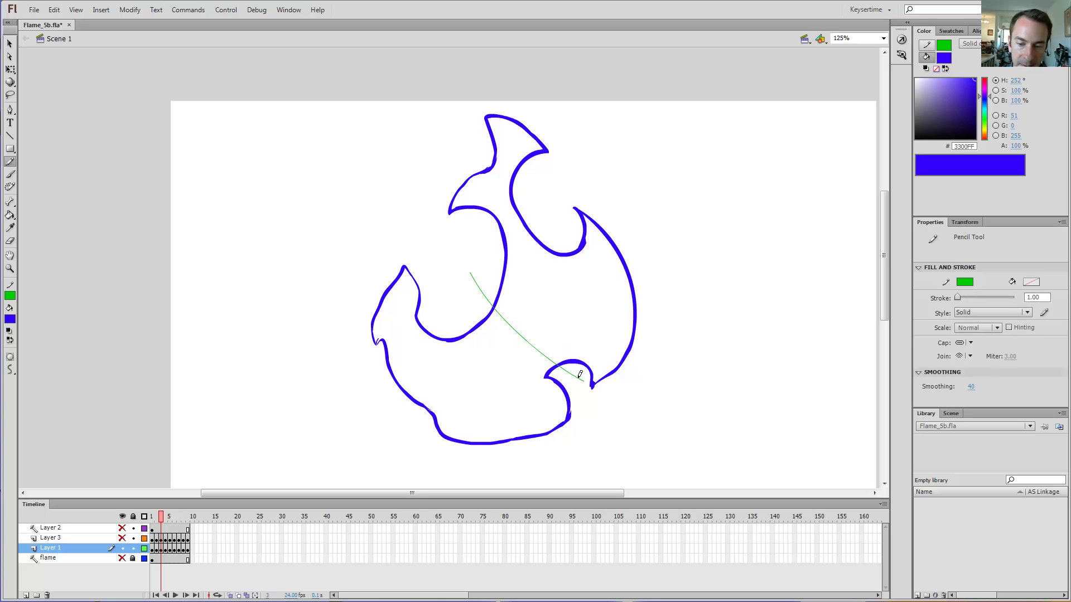
{"action": "key", "text": "k"}
{"action": "left_click", "coordinate": [571, 306]}
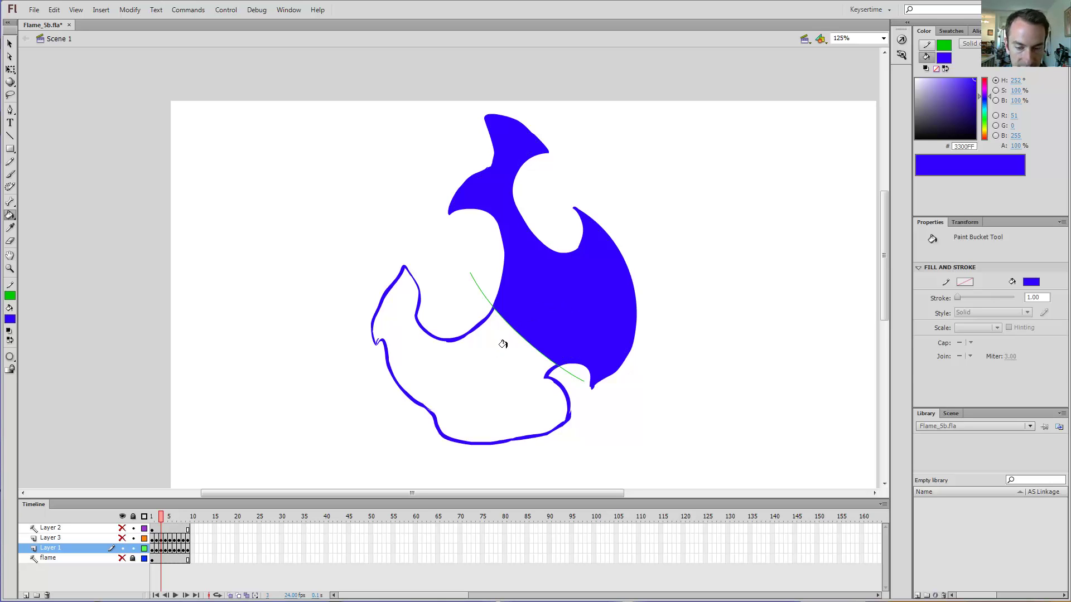
Draw a second green pencil line down across the flame's lower body and fill the bottom section to its right blue.
{"action": "key", "text": "y"}
{"action": "left_click_drag", "start_coordinate": [461, 301], "coordinate": [414, 470]}
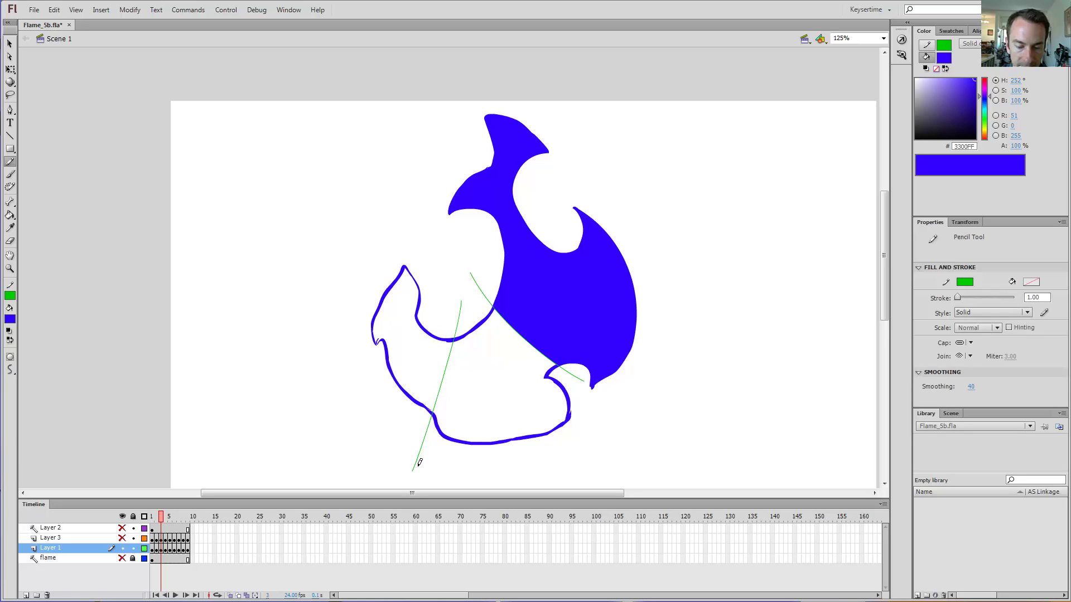
{"action": "key", "text": "k"}
{"action": "left_click", "coordinate": [485, 370]}
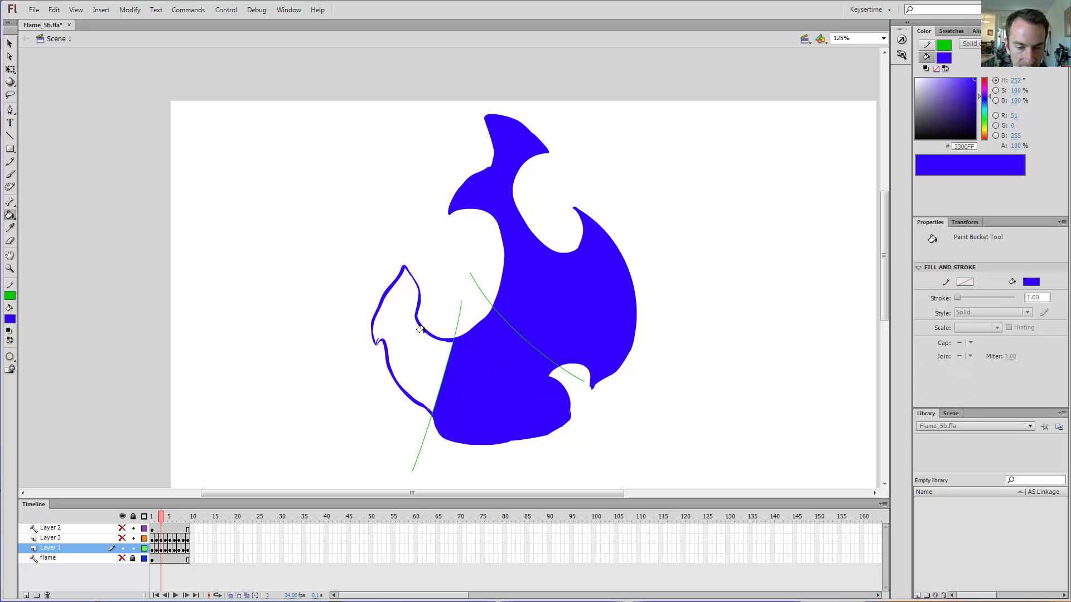
Draw a curved green pencil line across the base of the left flame tip and fill the section below it blue.
{"action": "key", "text": "y"}
{"action": "left_click_drag", "start_coordinate": [380, 350], "coordinate": [449, 322]}
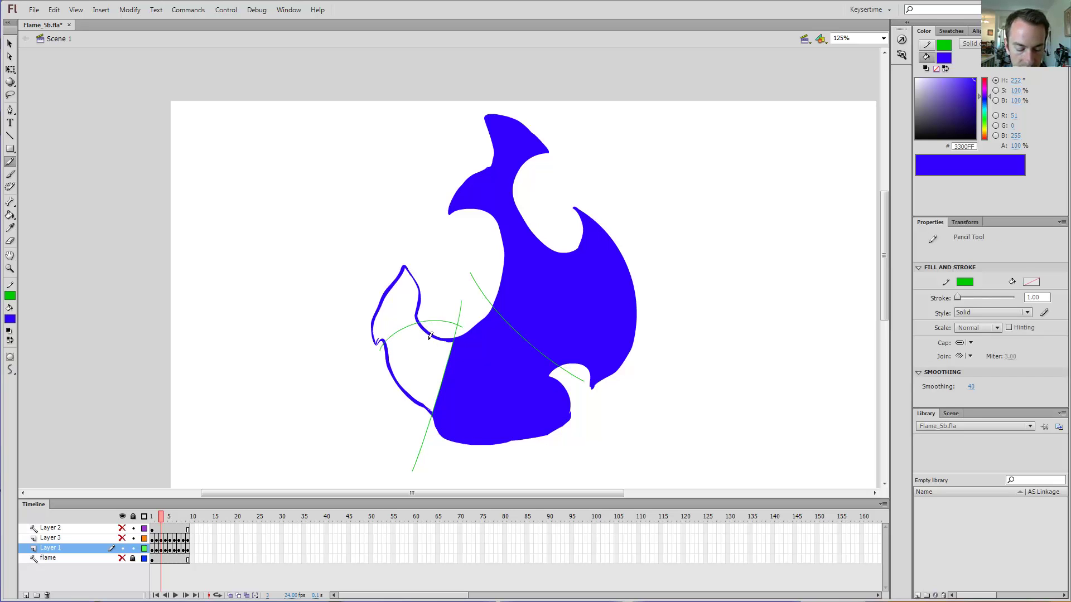
{"action": "key", "text": "k"}
{"action": "left_click", "coordinate": [411, 354]}
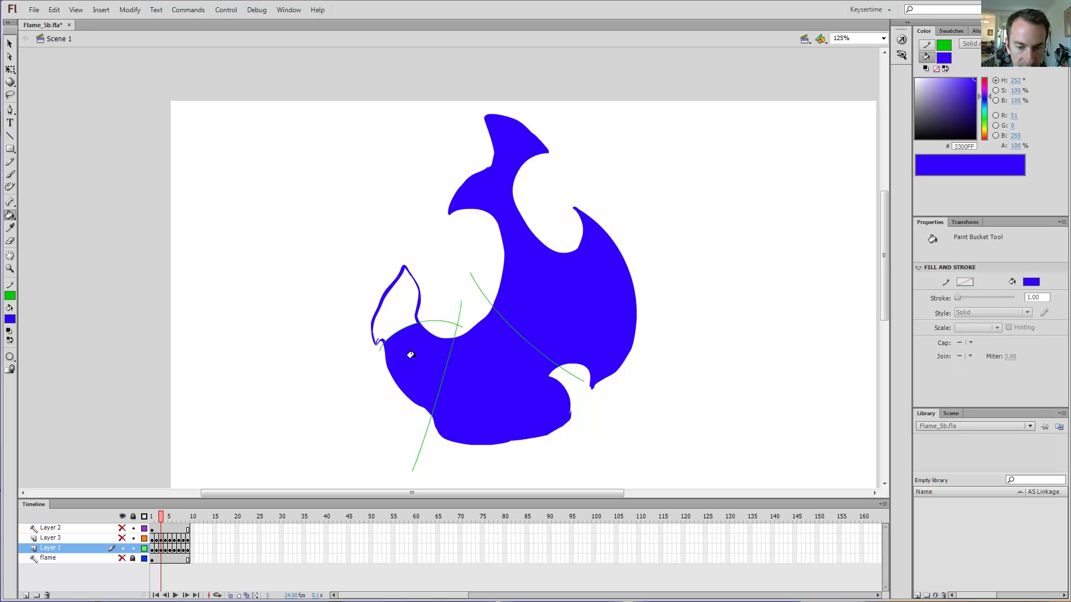
Close the outline gap at the lower-left corner of the left flame tip and fill the tip with blue.
{"action": "key", "text": "z"}
{"action": "left_click", "coordinate": [399, 307]}
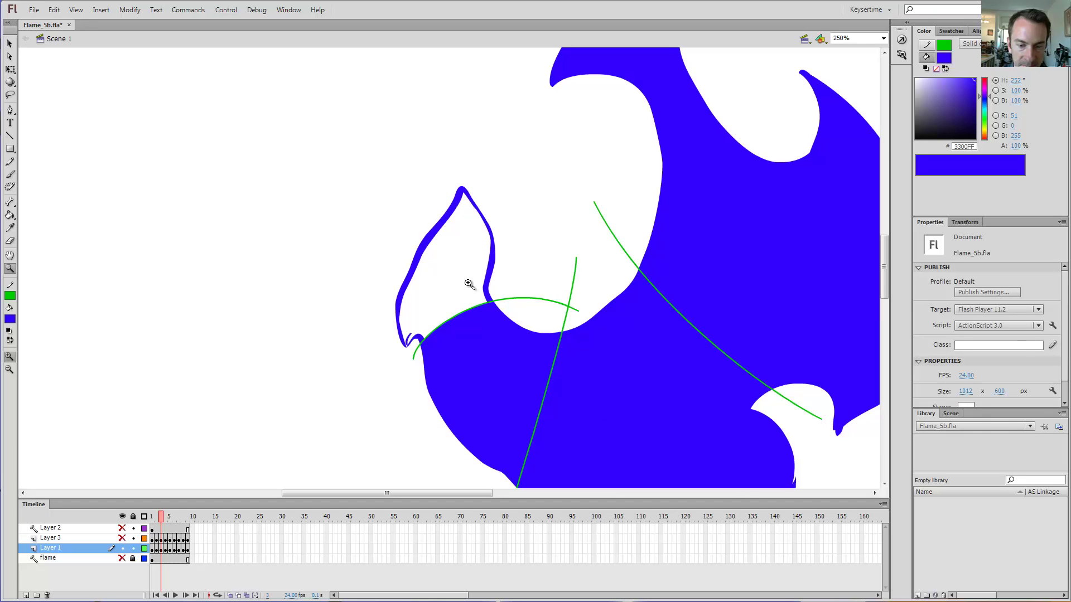
{"action": "left_click", "coordinate": [430, 302]}
{"action": "left_click", "coordinate": [401, 363]}
{"action": "scroll", "coordinate": [440, 275], "scroll_direction": "down", "scroll_amount": 3}
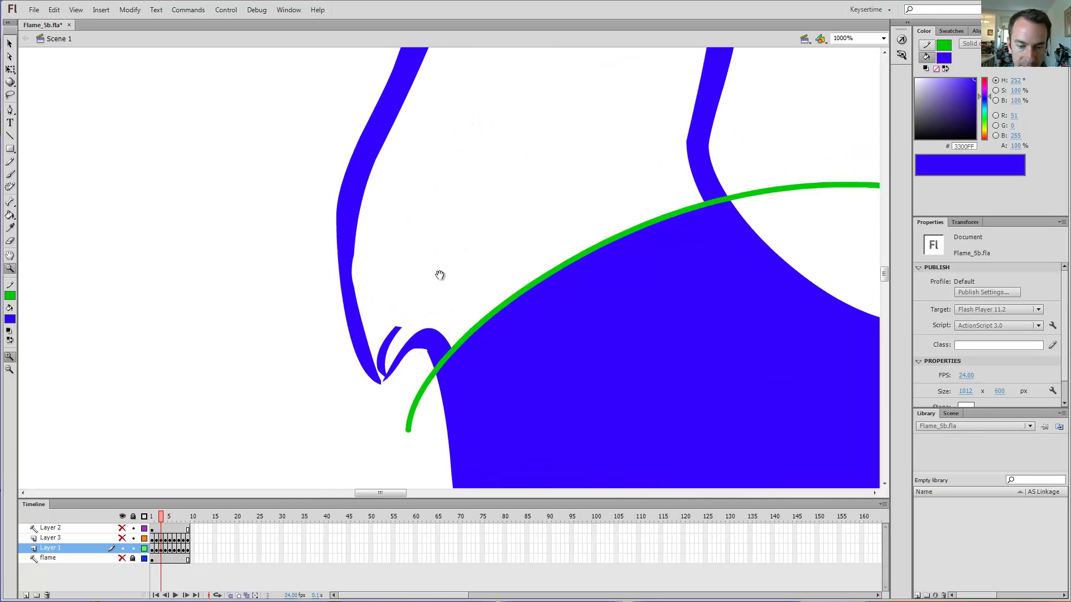
{"action": "scroll", "coordinate": [442, 335], "scroll_direction": "left", "scroll_amount": 3}
{"action": "key", "text": "v"}
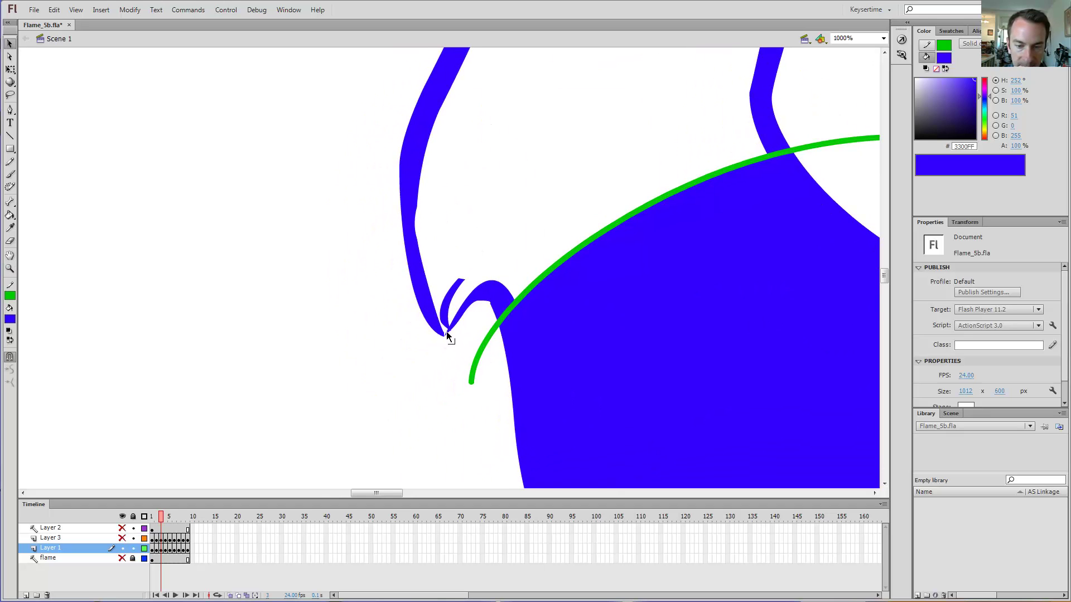
{"action": "left_click_drag", "start_coordinate": [446, 335], "coordinate": [443, 336]}
{"action": "key", "text": "k"}
{"action": "left_click", "coordinate": [519, 215]}
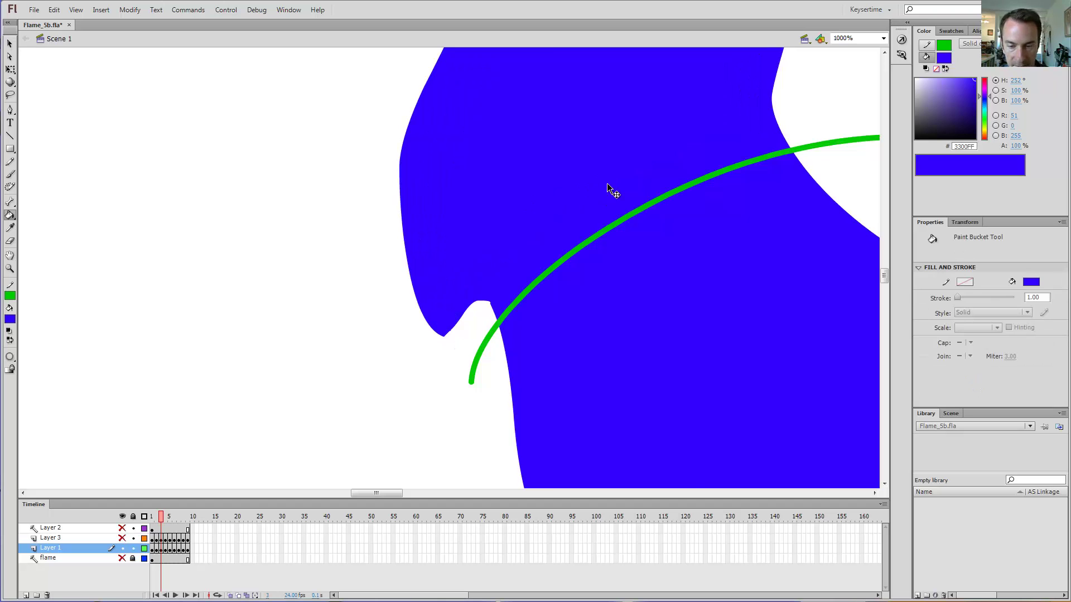
Delete the green pencil lines crossing the flame on frame 3.
{"action": "key", "text": "ctrl+minus"}
{"action": "key", "text": "ctrl+minus"}
{"action": "key", "text": "v"}
{"action": "double_click", "coordinate": [610, 238]}
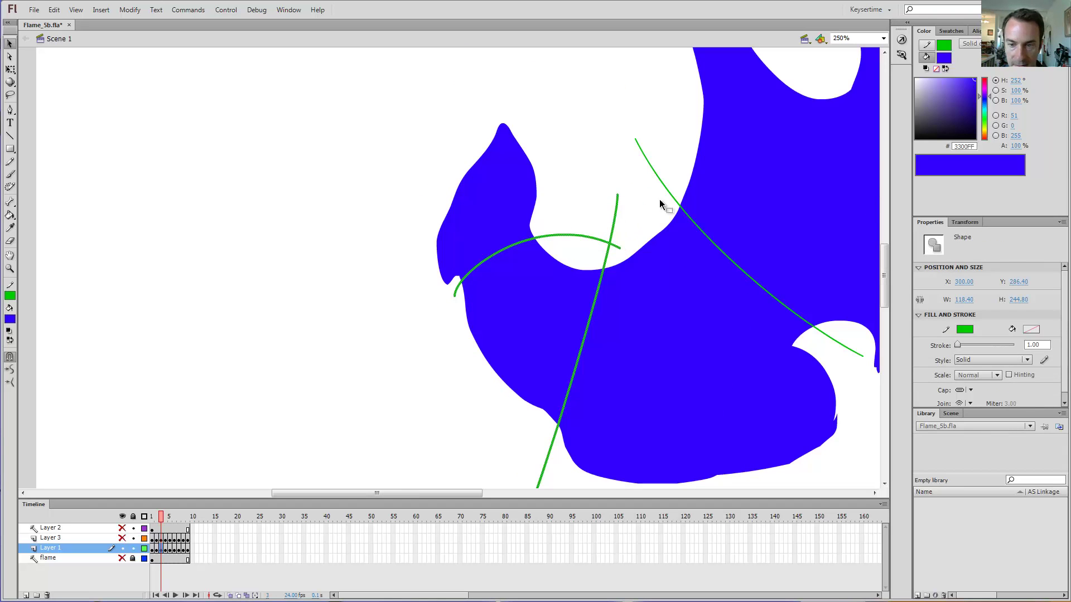
{"action": "key", "text": "Delete"}
{"action": "key", "text": "Delete"}
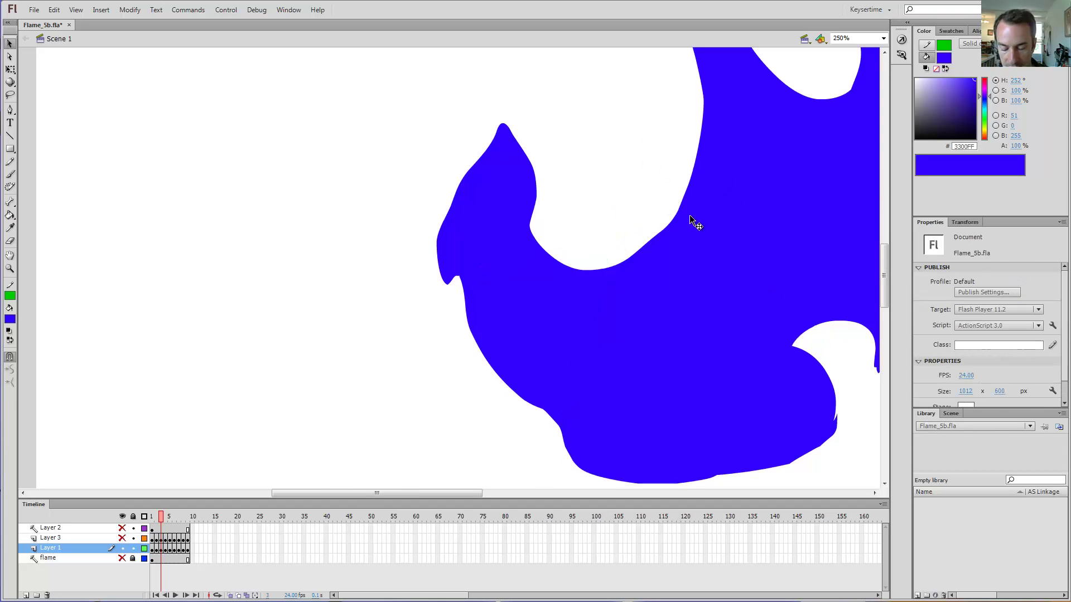
Hide Layer 1 and show Layer 3.
{"action": "key", "text": "ctrl+minus"}
{"action": "key", "text": "ctrl+minus"}
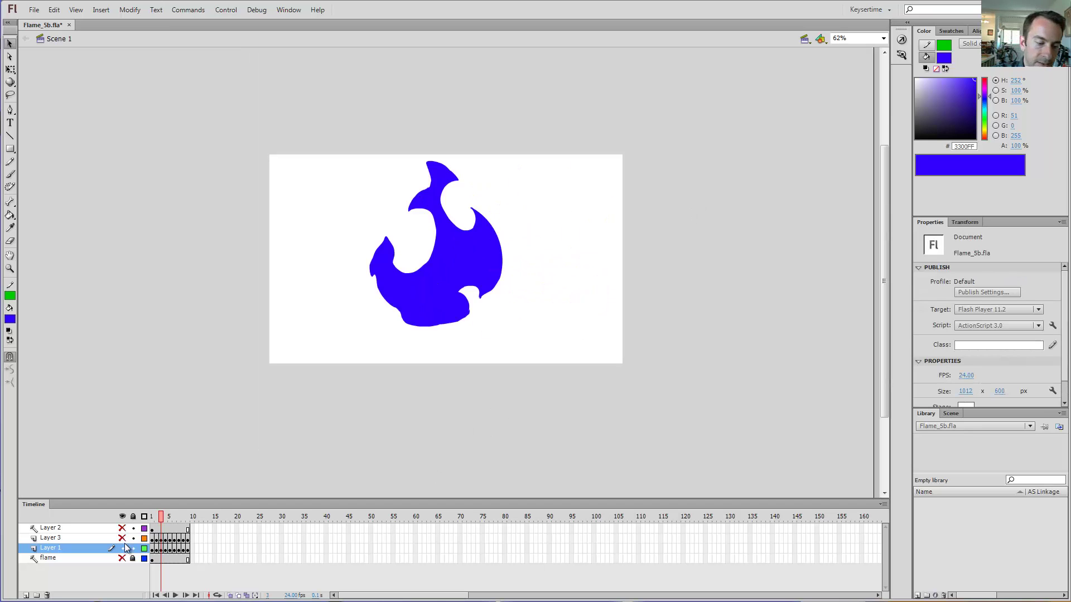
{"action": "left_click", "coordinate": [122, 548]}
{"action": "left_click", "coordinate": [122, 538]}
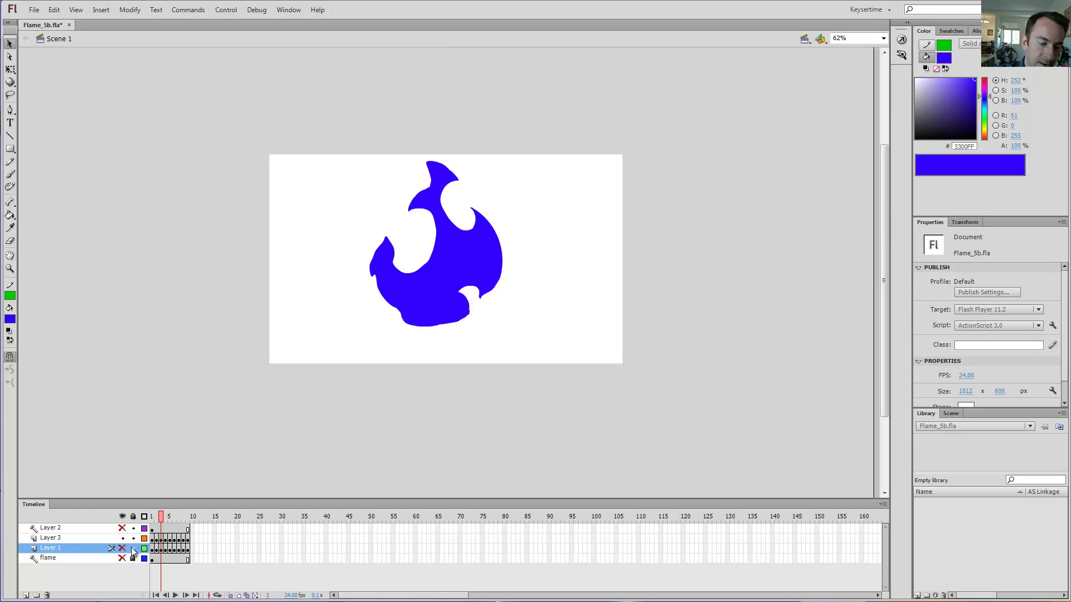
Step through the flame frames on Layer 3 up to frame 9 to examine their blue fills.
{"action": "left_click", "coordinate": [155, 517]}
{"action": "left_click_drag", "start_coordinate": [155, 519], "coordinate": [183, 517]}
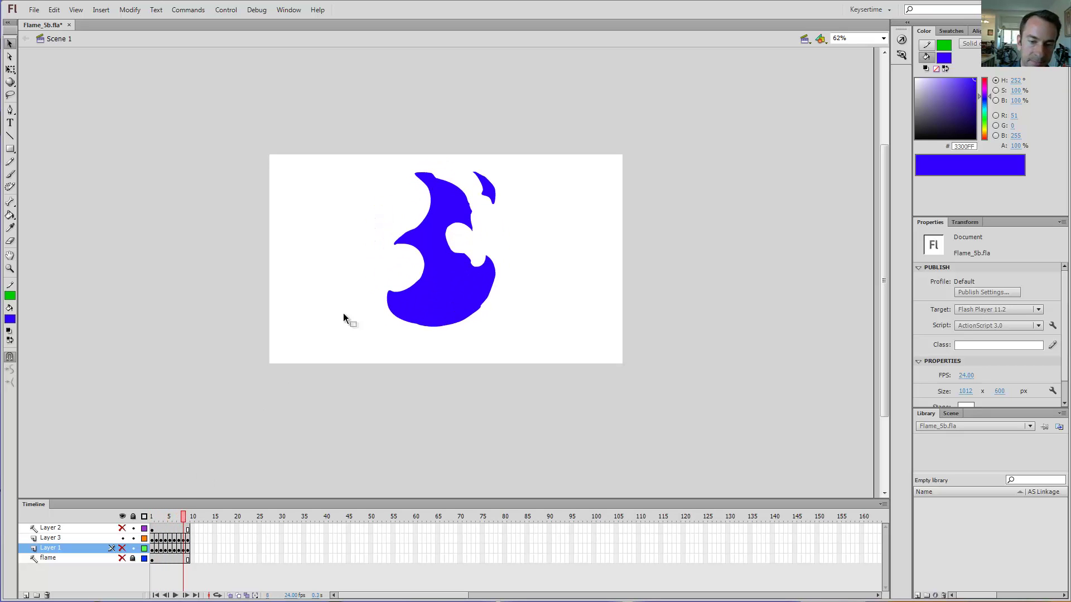
{"action": "key", "text": "z"}
{"action": "left_click", "coordinate": [455, 245]}
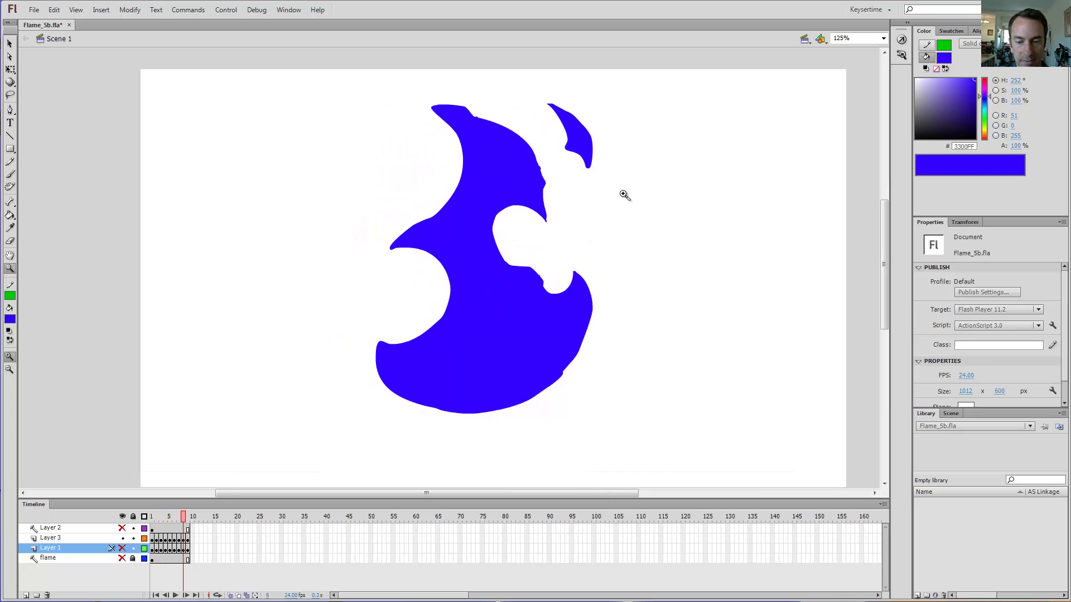
{"action": "key", "text": "comma"}
{"action": "key", "text": "comma"}
{"action": "key", "text": "comma"}
{"action": "key", "text": "comma"}
{"action": "key", "text": "comma"}
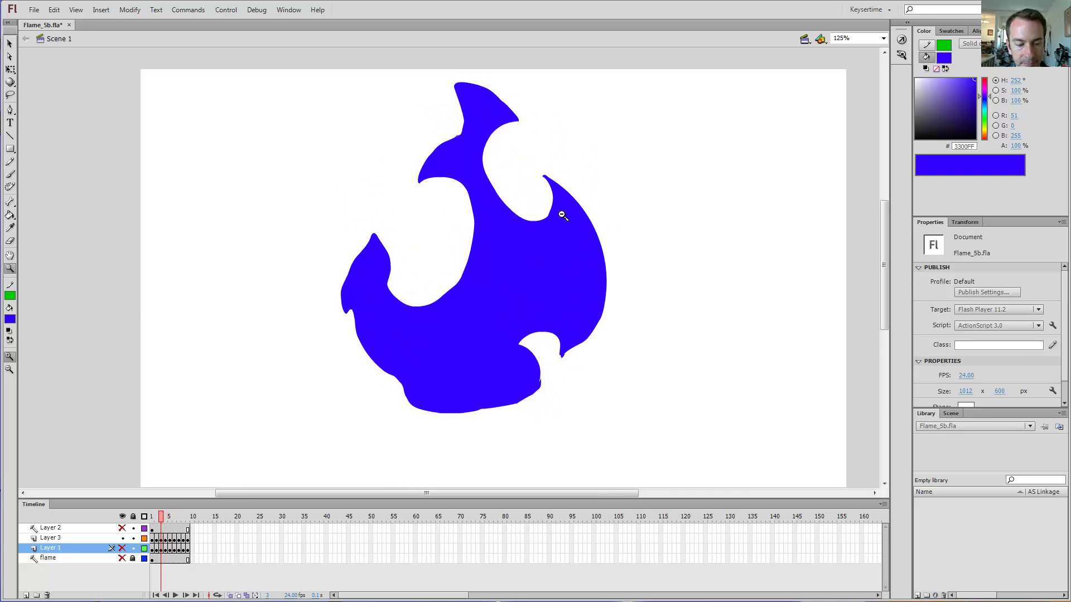
{"action": "key", "text": "period"}
{"action": "key", "text": "period"}
{"action": "key", "text": "period"}
{"action": "key", "text": "period"}
{"action": "key", "text": "period"}
{"action": "key", "text": "period"}
Convert Layer 1 to a guide layer and delete it from the timeline.
{"action": "right_click", "coordinate": [57, 552]}
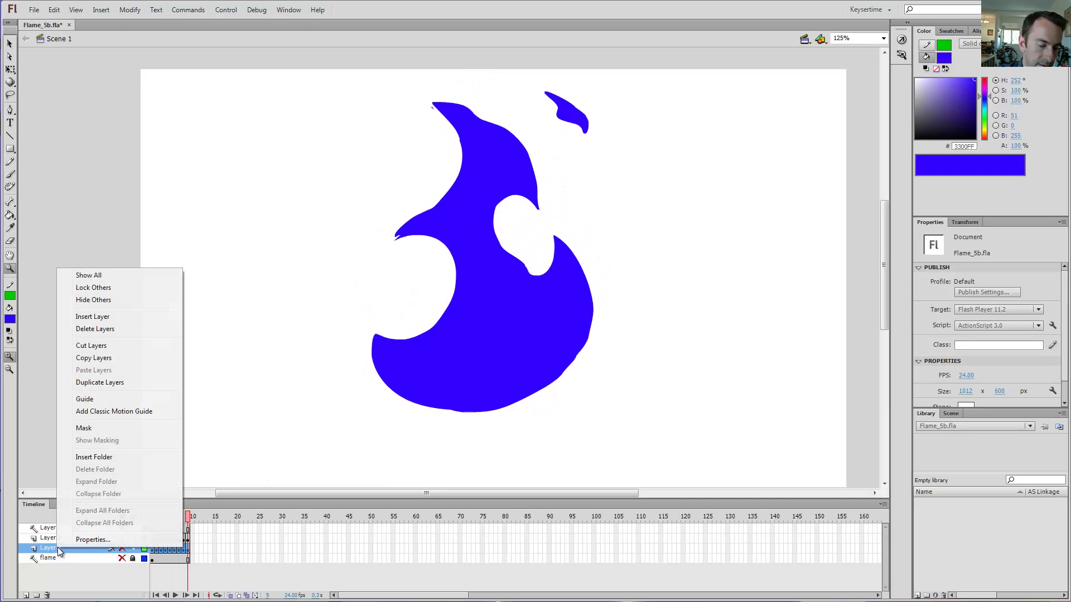
{"action": "left_click", "coordinate": [99, 400]}
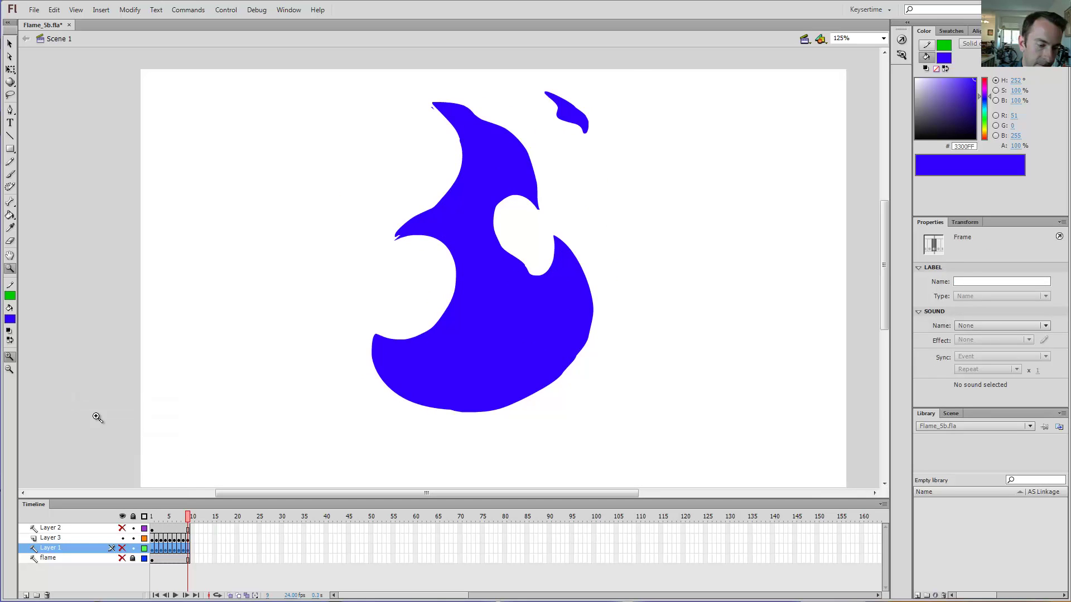
{"action": "left_click", "coordinate": [95, 418]}
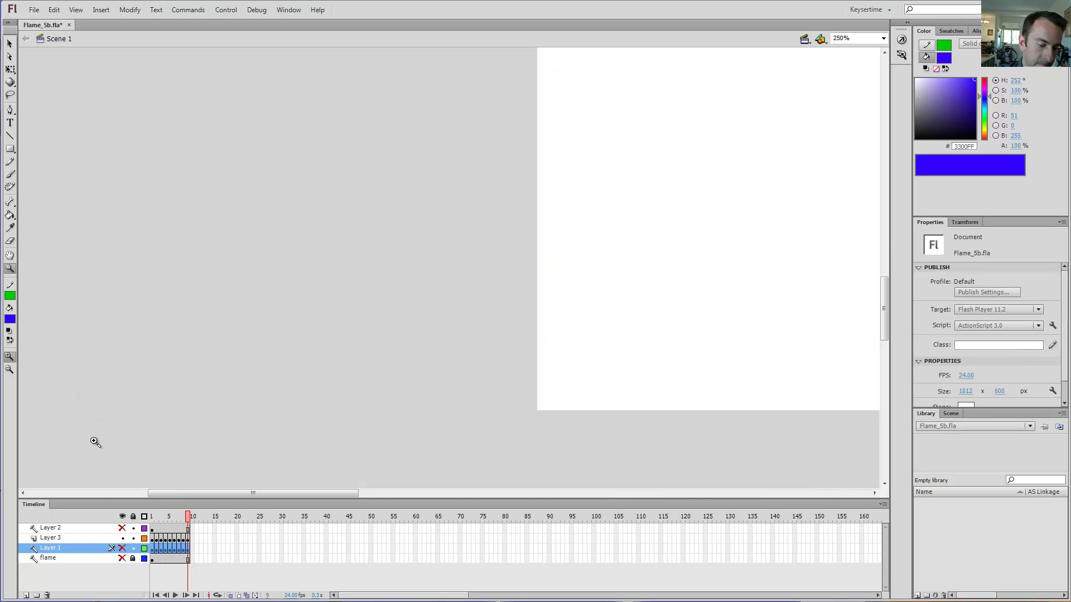
{"action": "left_click", "coordinate": [48, 596]}
{"action": "left_click", "coordinate": [613, 268], "text": "alt"}
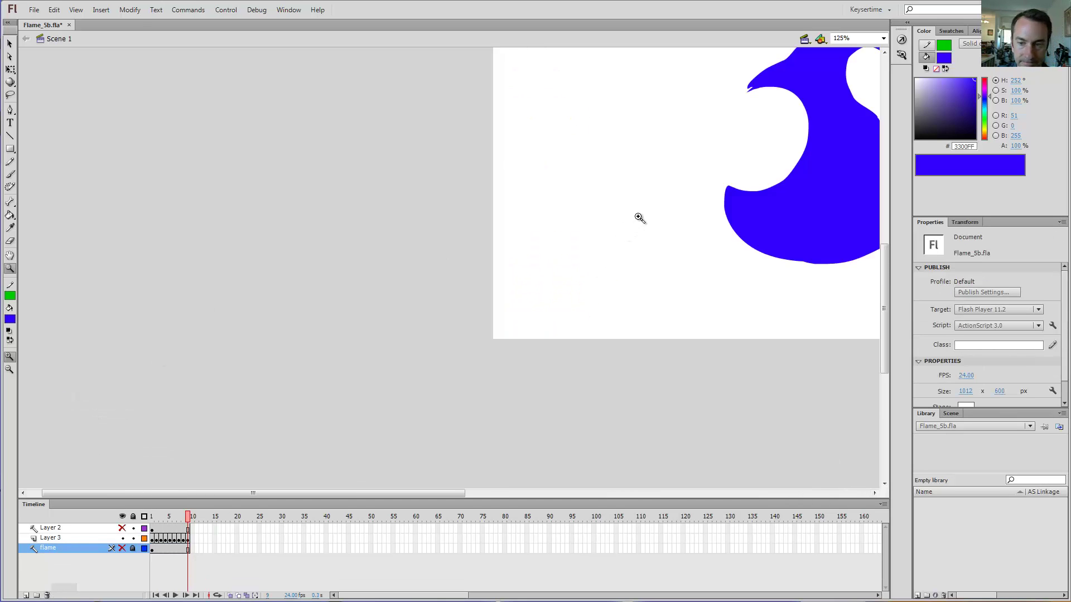
{"action": "left_click_drag", "start_coordinate": [634, 215], "coordinate": [495, 307]}
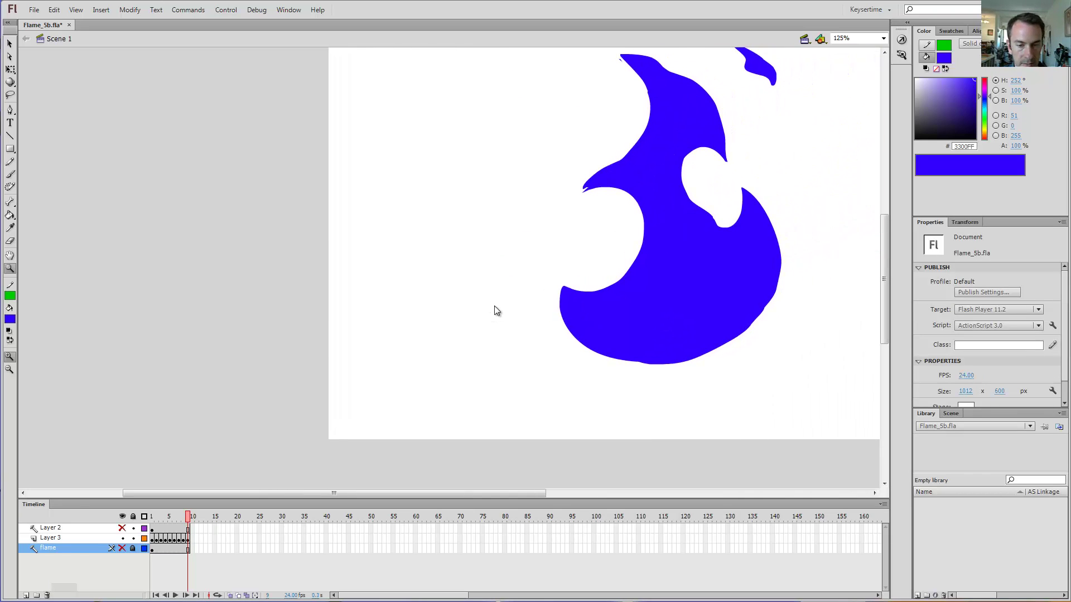
Save the document under the new name Flame_5c.fla in the 006 folder.
{"action": "key", "text": "ctrl+shift+s"}
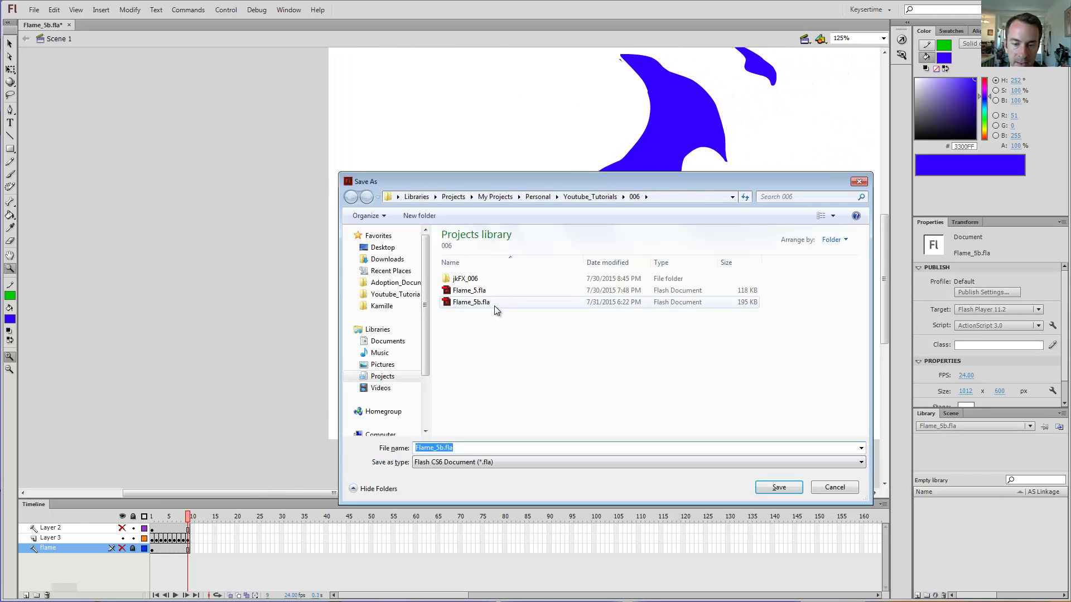
{"action": "left_click", "coordinate": [441, 449]}
{"action": "key", "text": "BackSpace"}
{"action": "type", "text": "c"}
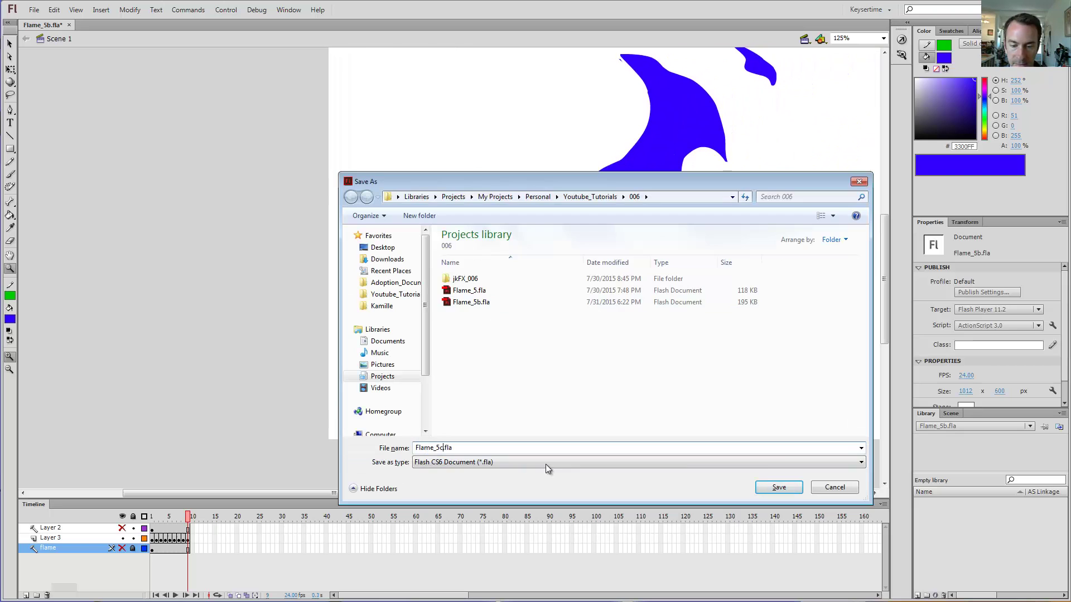
{"action": "left_click", "coordinate": [779, 487]}
Test the movie to watch the filled flame animation and close the preview window.
{"action": "key", "text": "space"}
{"action": "left_click_drag", "start_coordinate": [810, 165], "coordinate": [757, 223]}
{"action": "key", "text": "ctrl+Return"}
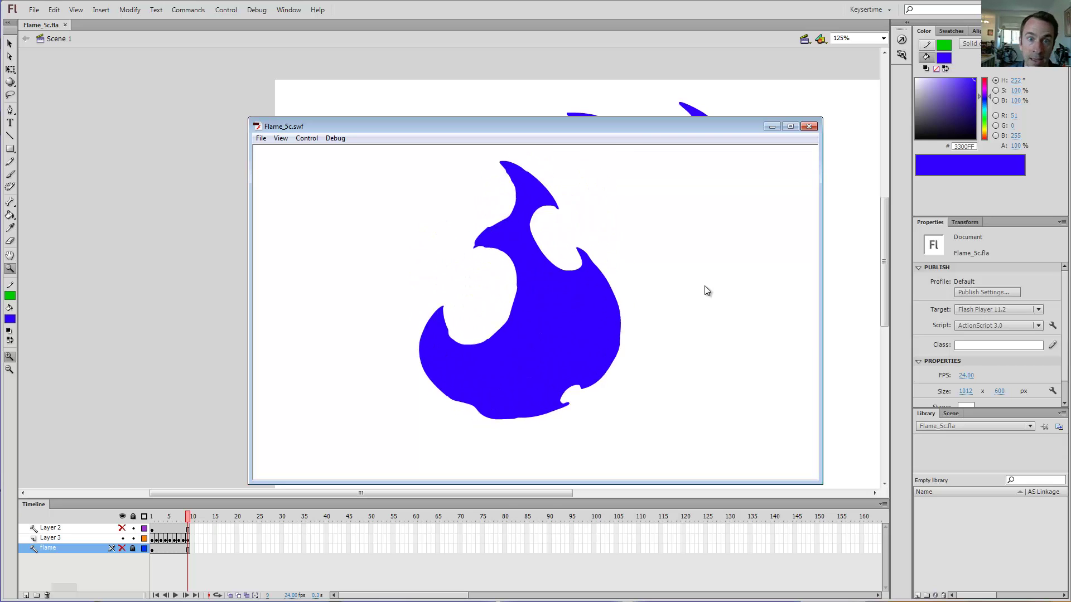
{"action": "left_click", "coordinate": [808, 127]}
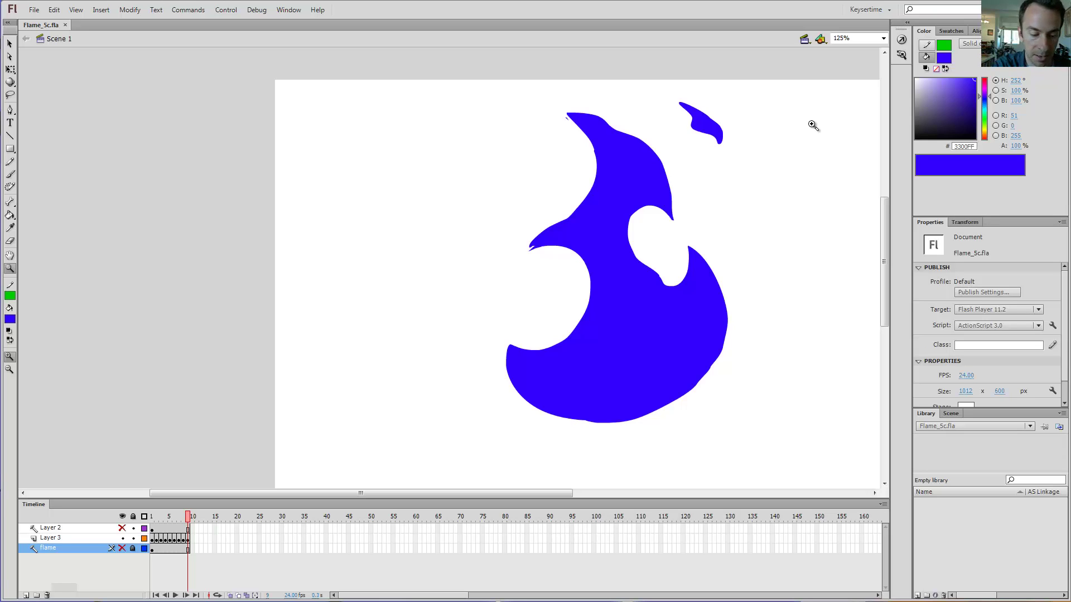
Temporarily show the flame layer with Layer 3 hidden to view the original orange flame, and restore both layers' visibility.
{"action": "left_click", "coordinate": [123, 539]}
{"action": "left_click", "coordinate": [121, 548]}
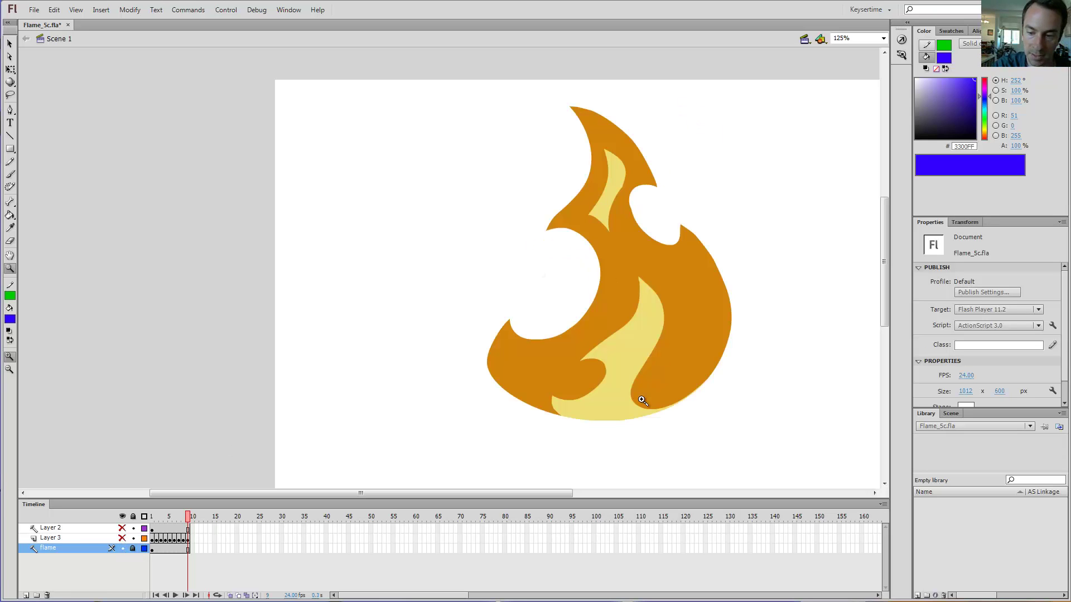
{"action": "key", "text": "v"}
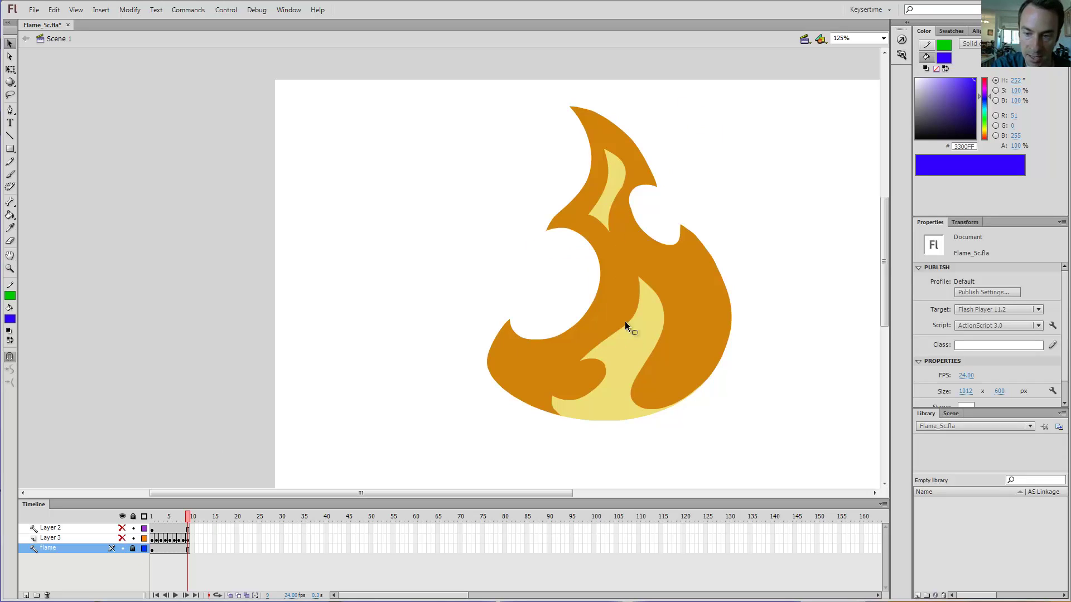
{"action": "left_click", "coordinate": [123, 549]}
{"action": "left_click", "coordinate": [123, 538]}
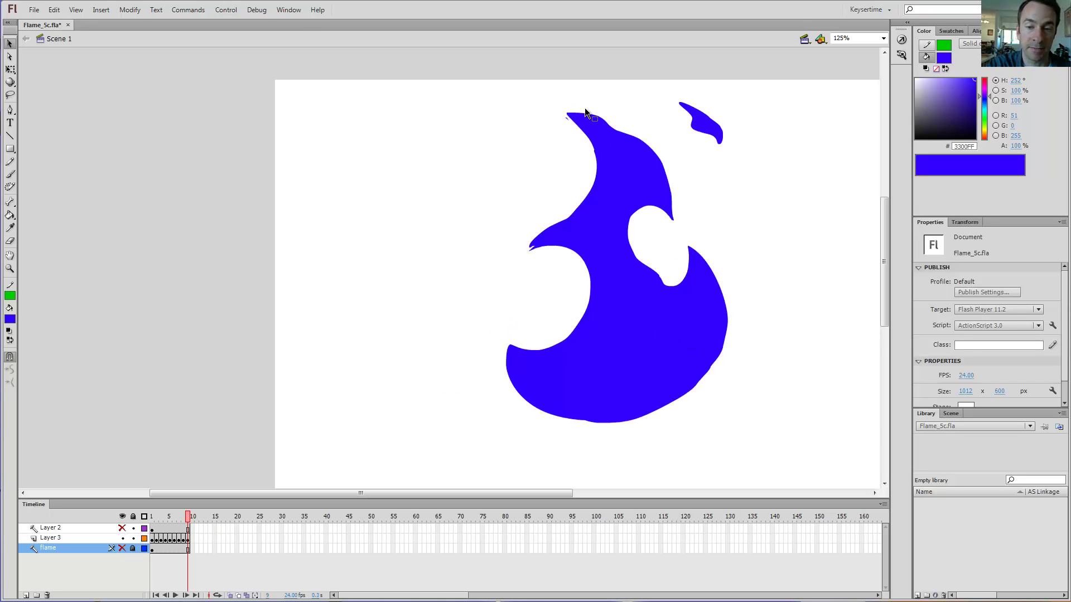
Preview the exported movie again and play Layer 3 from frame 1 in the timeline.
{"action": "left_click_drag", "start_coordinate": [189, 518], "coordinate": [213, 501]}
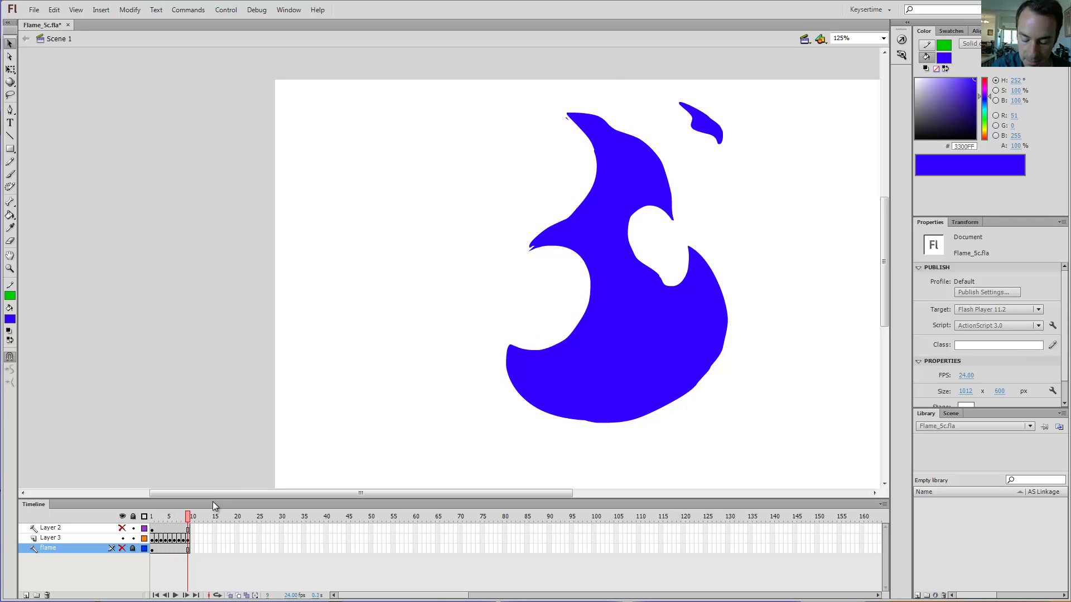
{"action": "key", "text": "ctrl+Return"}
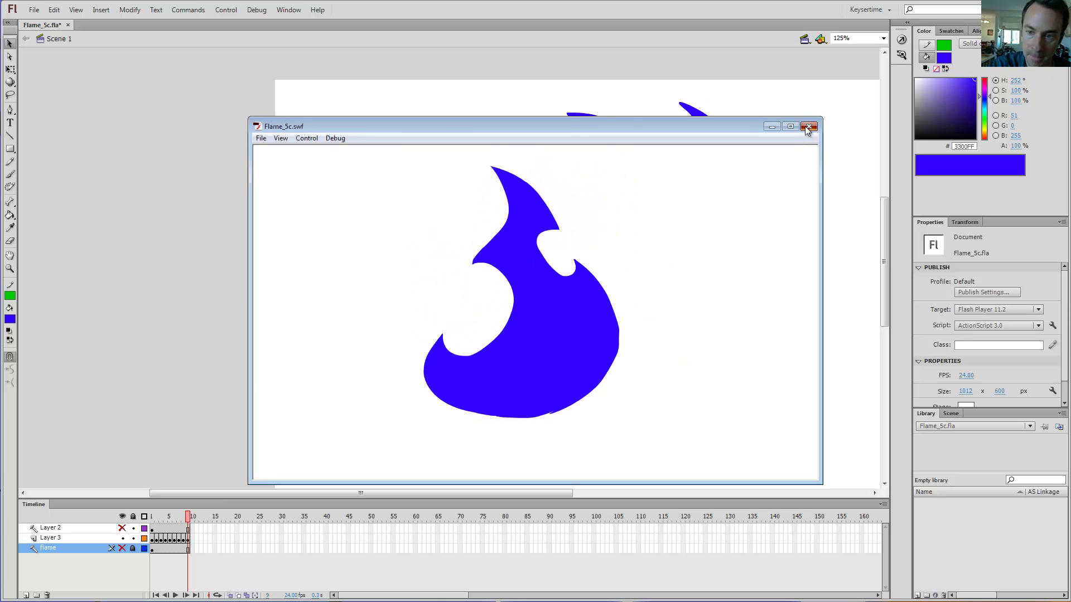
{"action": "key", "text": "ctrl+w"}
{"action": "key", "text": "shift+comma"}
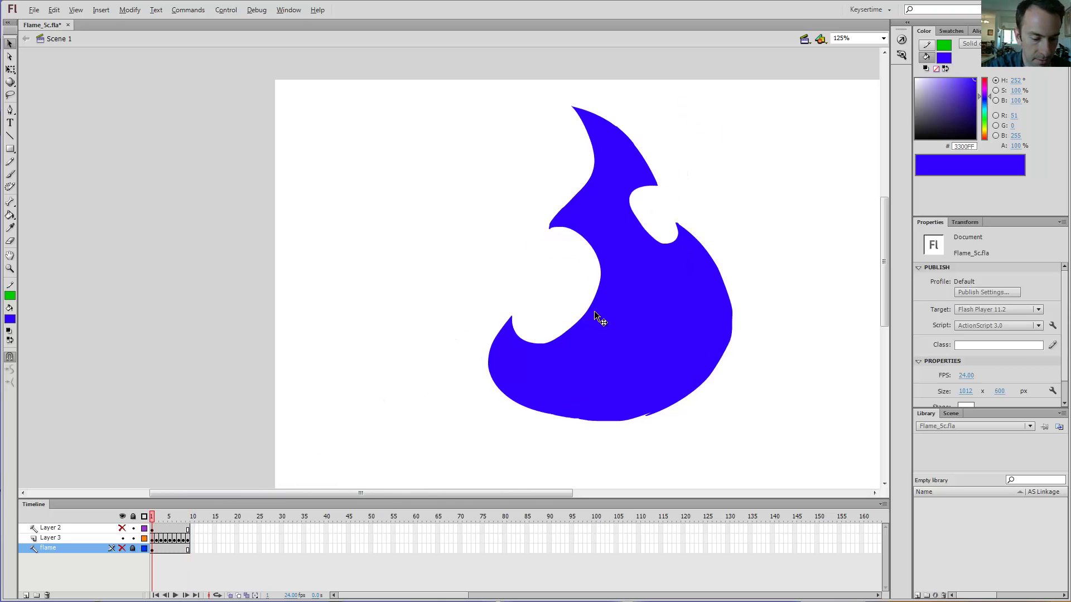
{"action": "left_click", "coordinate": [154, 539]}
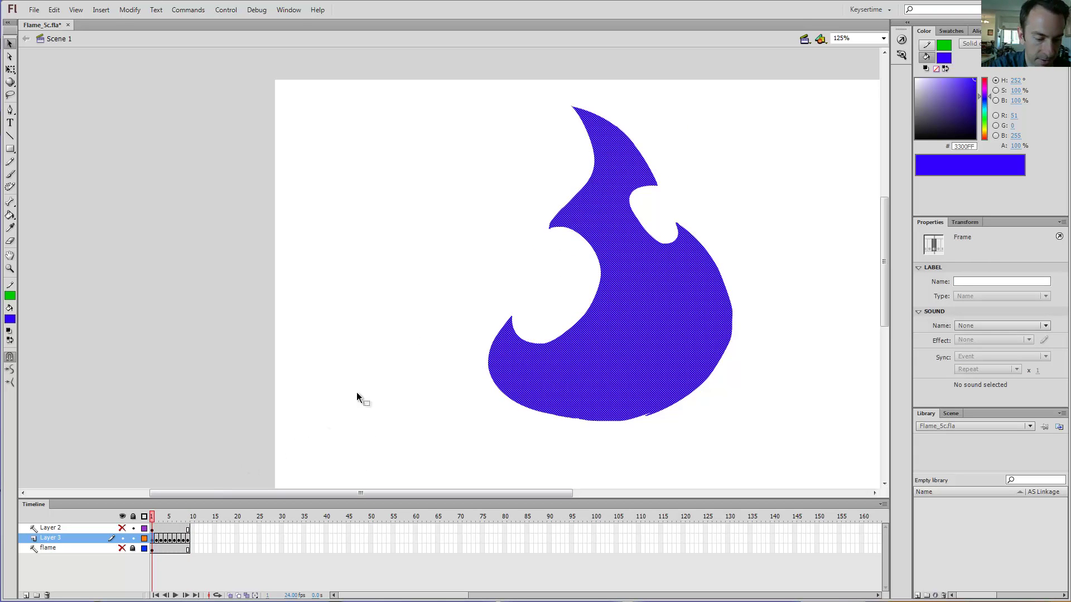
{"action": "key", "text": "Return"}
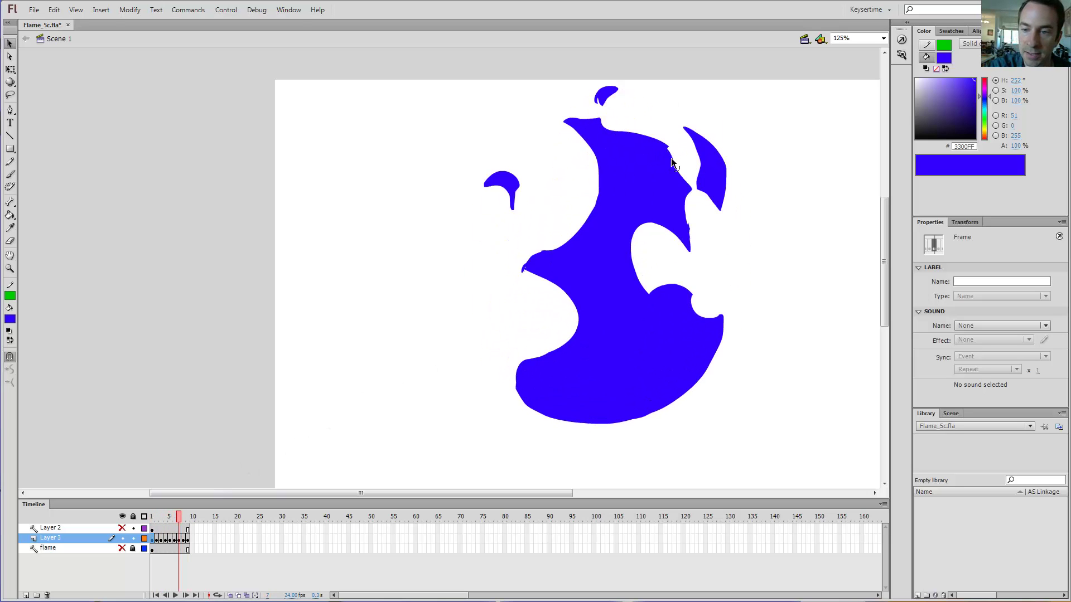
Activate the Brush tool with pressure sensitivity on, undo the test stroke, and go to frame 8 of Layer 3.
{"action": "key", "text": "b"}
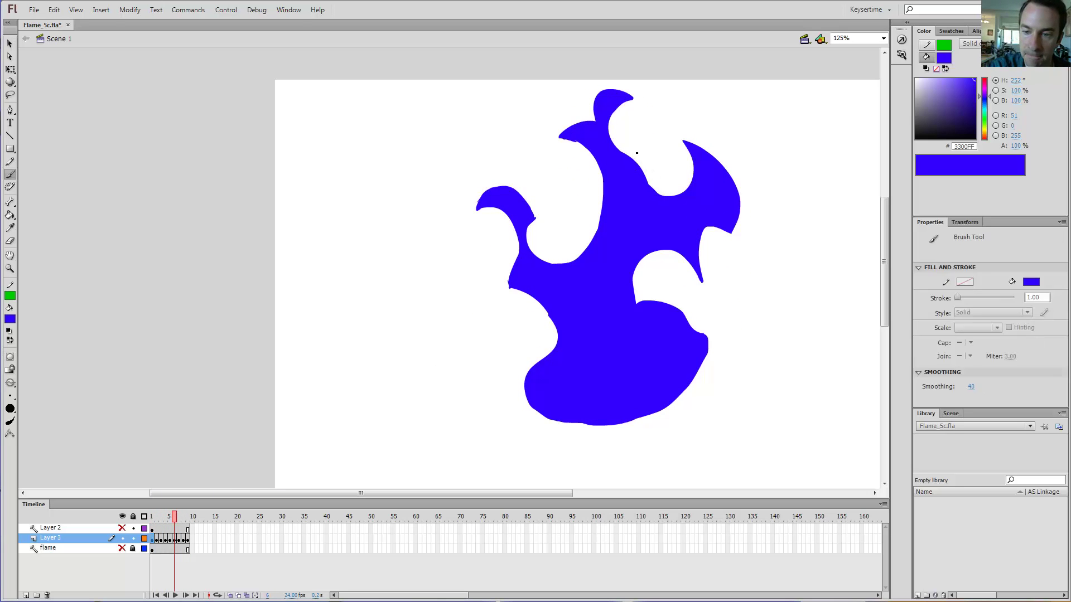
{"action": "key", "text": "ctrl+z"}
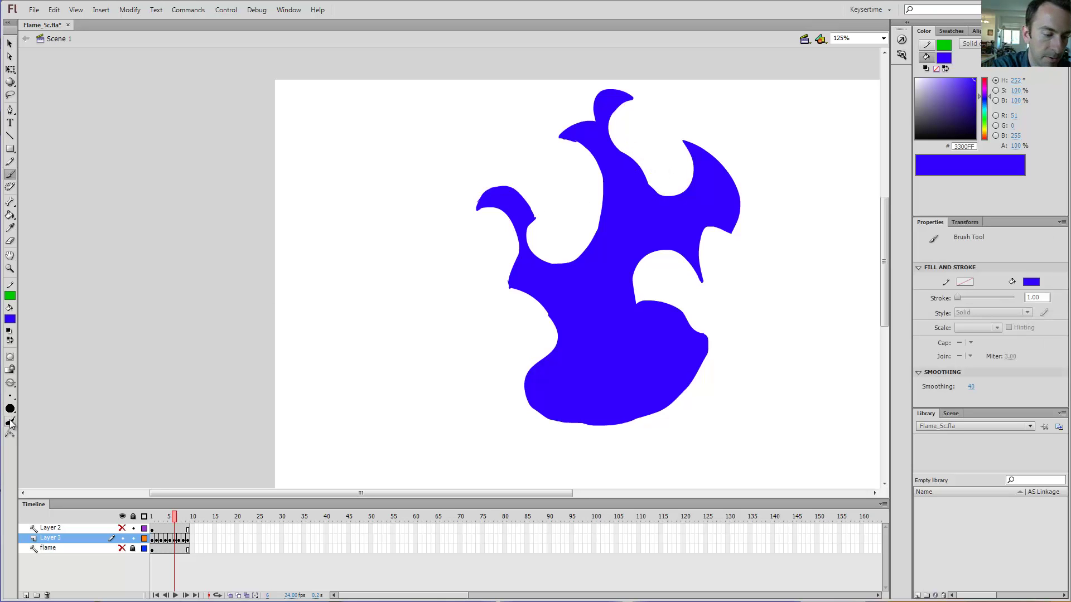
{"action": "key", "text": "period"}
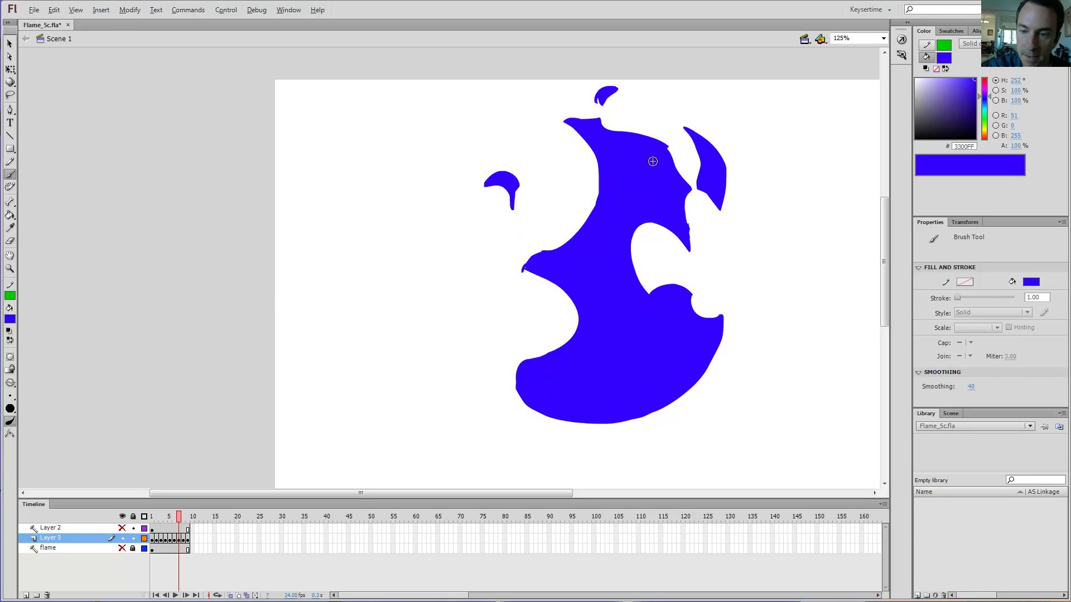
{"action": "key", "text": "period"}
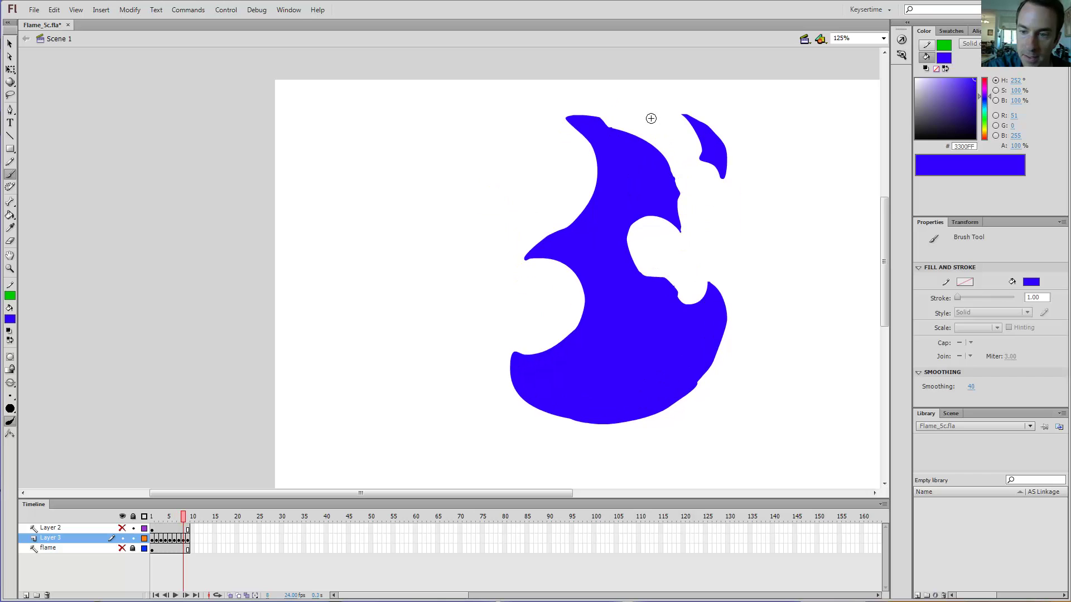
Turn on onion skinning limited to one previous frame and compare the flame shapes in frames 6 to 8 of Layer 3.
{"action": "left_click", "coordinate": [230, 596]}
{"action": "left_click_drag", "start_coordinate": [173, 517], "coordinate": [178, 518]}
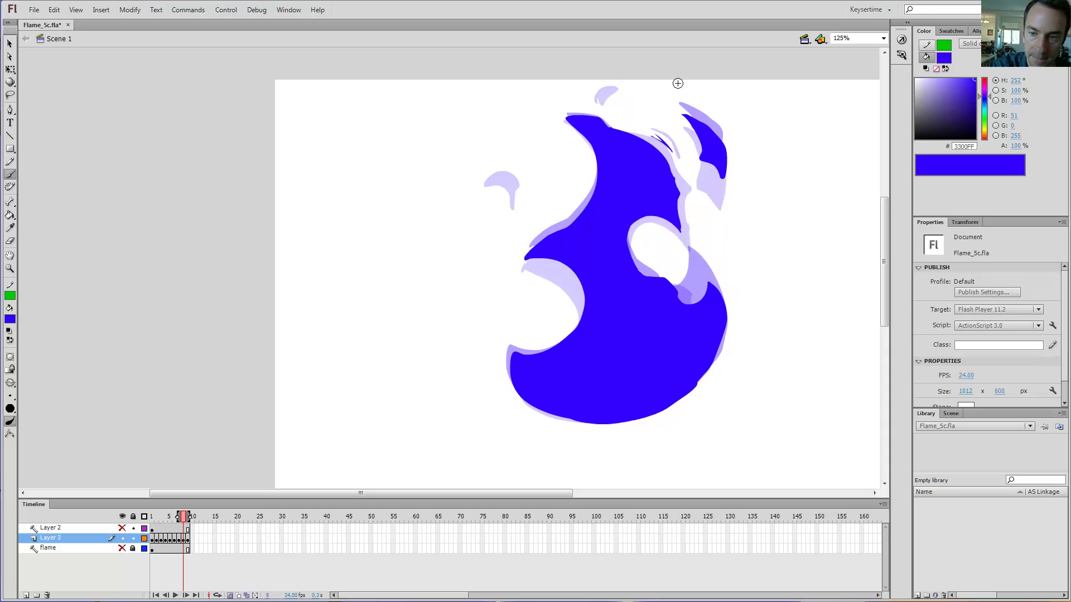
{"action": "key", "text": "comma"}
{"action": "key", "text": "comma"}
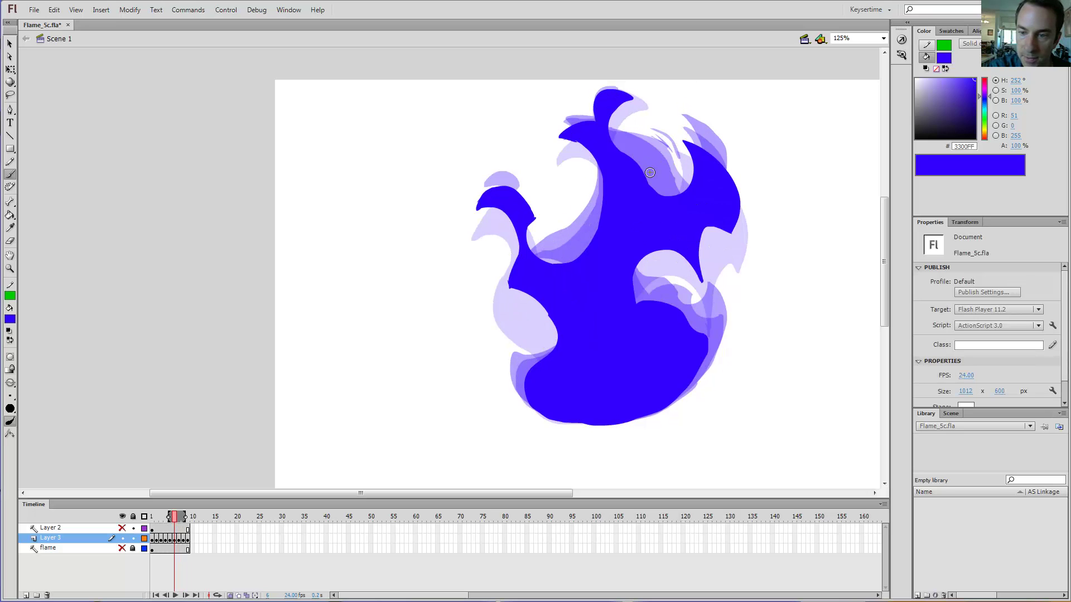
{"action": "key", "text": "period"}
{"action": "key", "text": "period"}
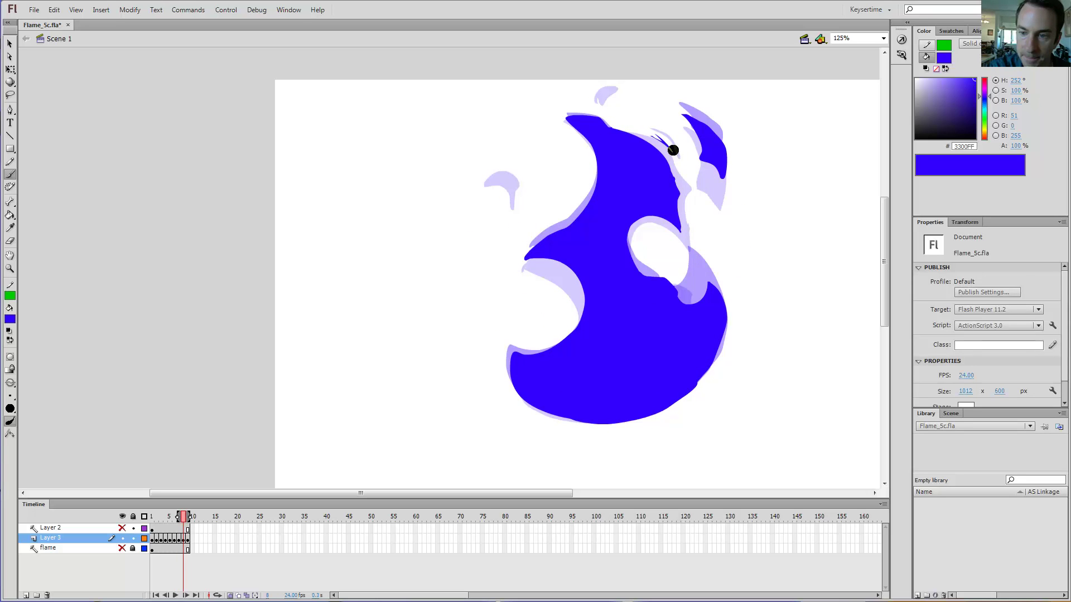
Erase the upper-right bulge of the flame in frame 7 into a smooth slope, undoing and repeating the first eraser stroke.
{"action": "key", "text": "e"}
{"action": "key", "text": "comma"}
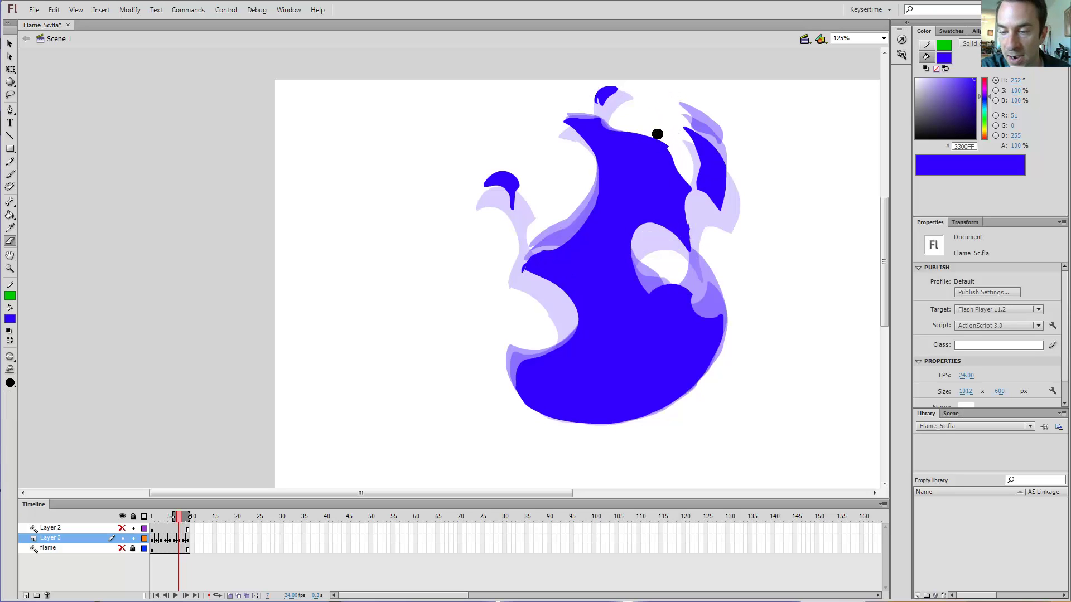
{"action": "key", "text": "comma"}
{"action": "key", "text": "period"}
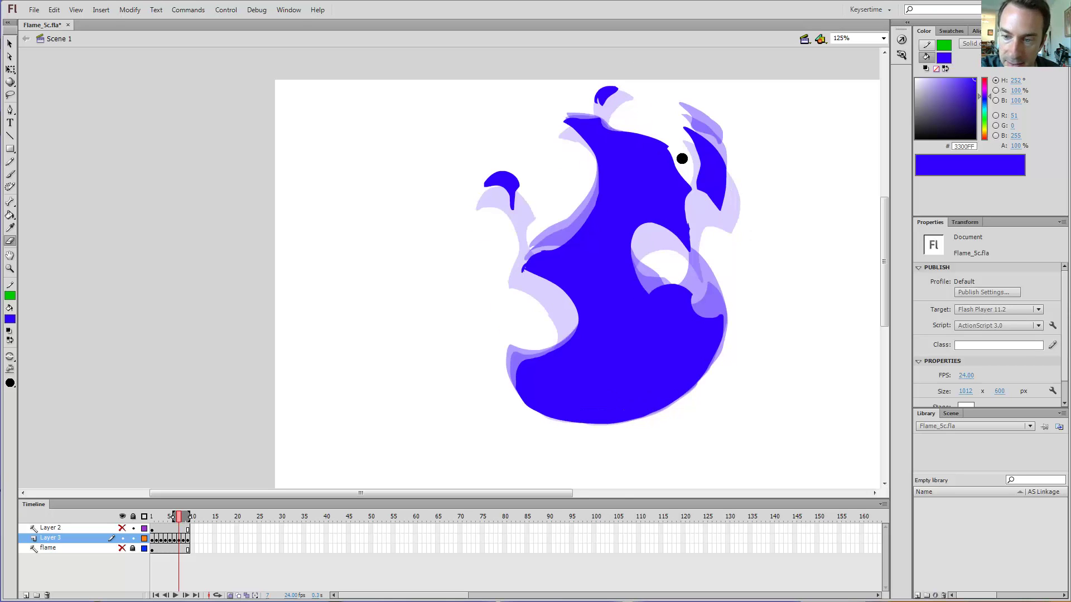
{"action": "left_click_drag", "start_coordinate": [688, 177], "coordinate": [659, 149]}
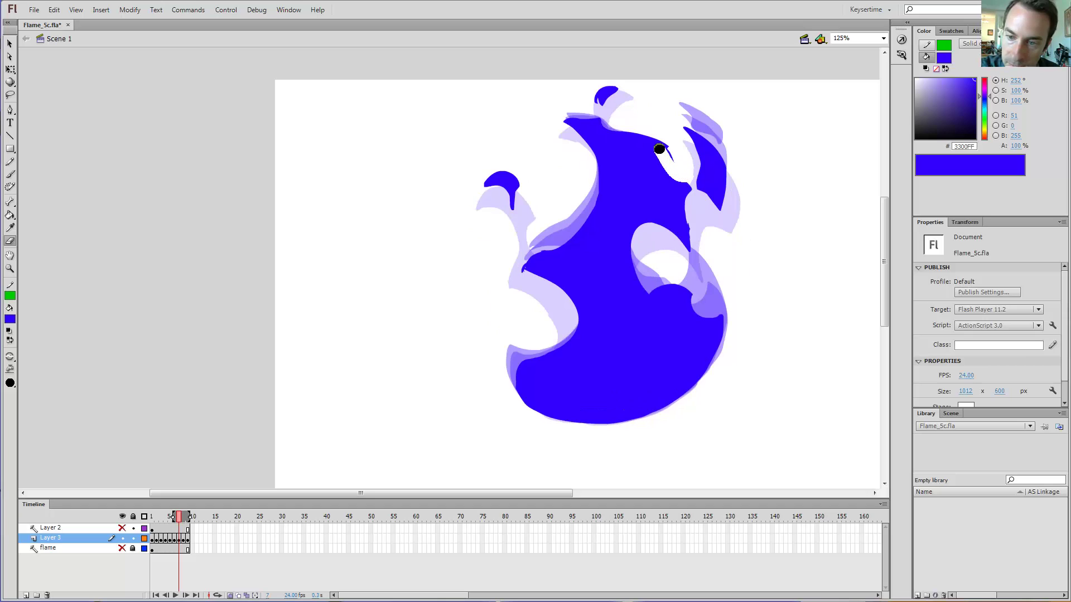
{"action": "key", "text": "ctrl+z"}
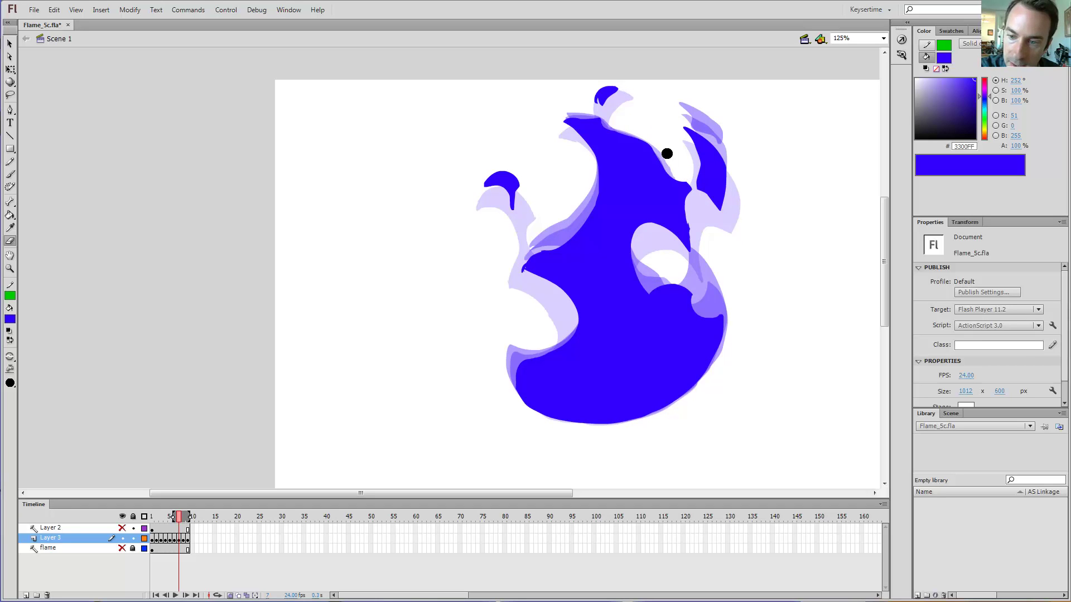
{"action": "mouse_move", "coordinate": [688, 177]}
{"action": "left_mouse_down"}
{"action": "mouse_move", "coordinate": [664, 172]}
{"action": "mouse_move", "coordinate": [608, 121]}
{"action": "left_mouse_up"}
Trim the flame's upper-right edge in frame 8 with the Eraser and refine the matching edge in frame 7.
{"action": "key", "text": "period"}
{"action": "key", "text": "period"}
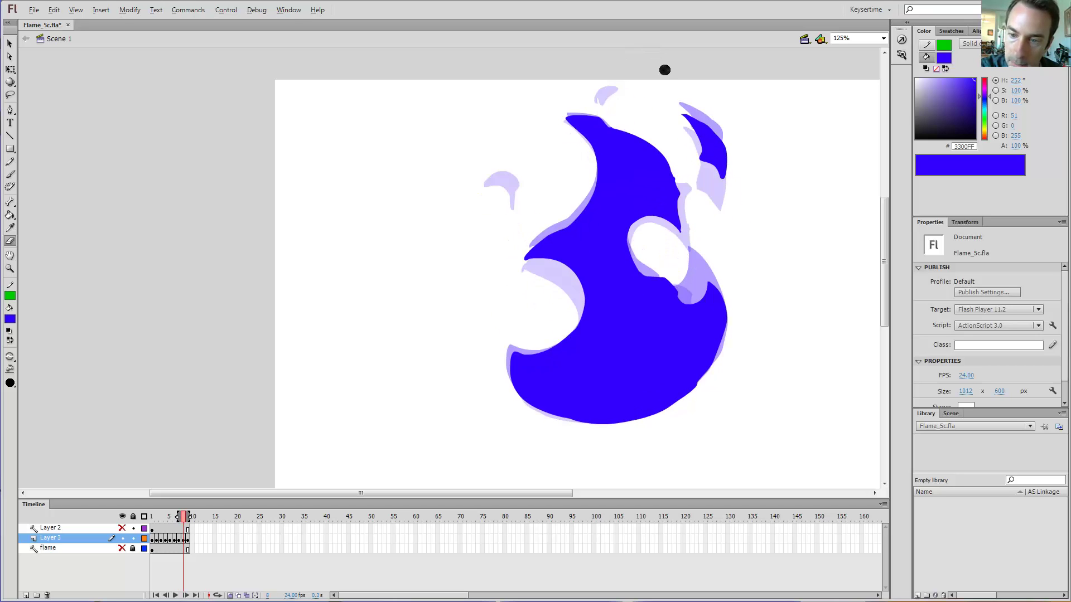
{"action": "key", "text": "period"}
{"action": "key", "text": "comma"}
{"action": "mouse_move", "coordinate": [690, 186]}
{"action": "left_mouse_down"}
{"action": "mouse_move", "coordinate": [660, 149]}
{"action": "mouse_move", "coordinate": [613, 124]}
{"action": "mouse_move", "coordinate": [610, 95]}
{"action": "left_mouse_up"}
{"action": "key", "text": "comma"}
{"action": "key", "text": "comma"}
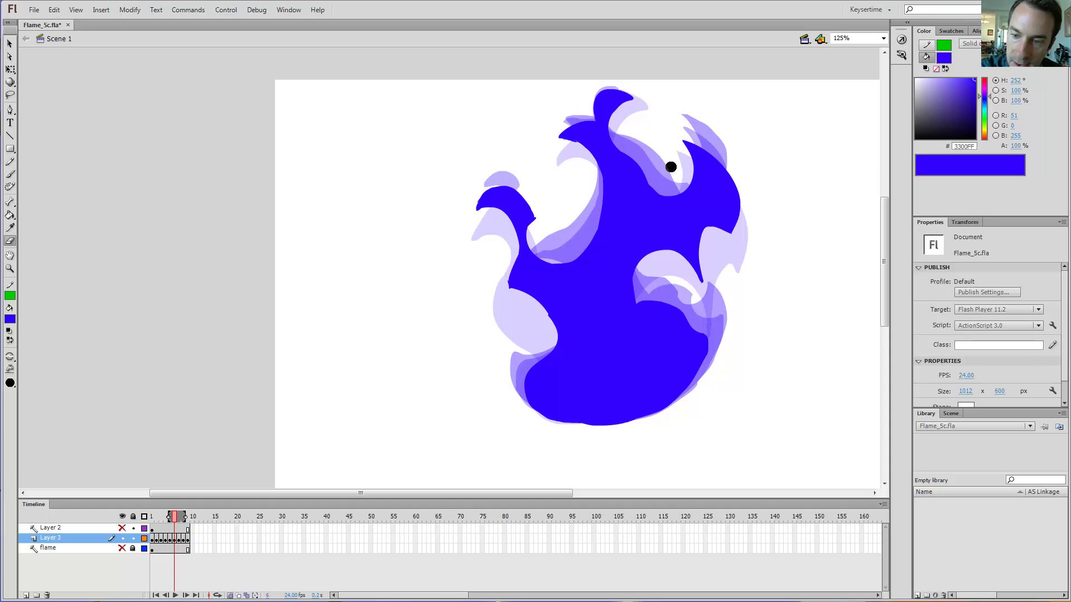
{"action": "key", "text": "period"}
{"action": "left_click_drag", "start_coordinate": [676, 176], "coordinate": [608, 118]}
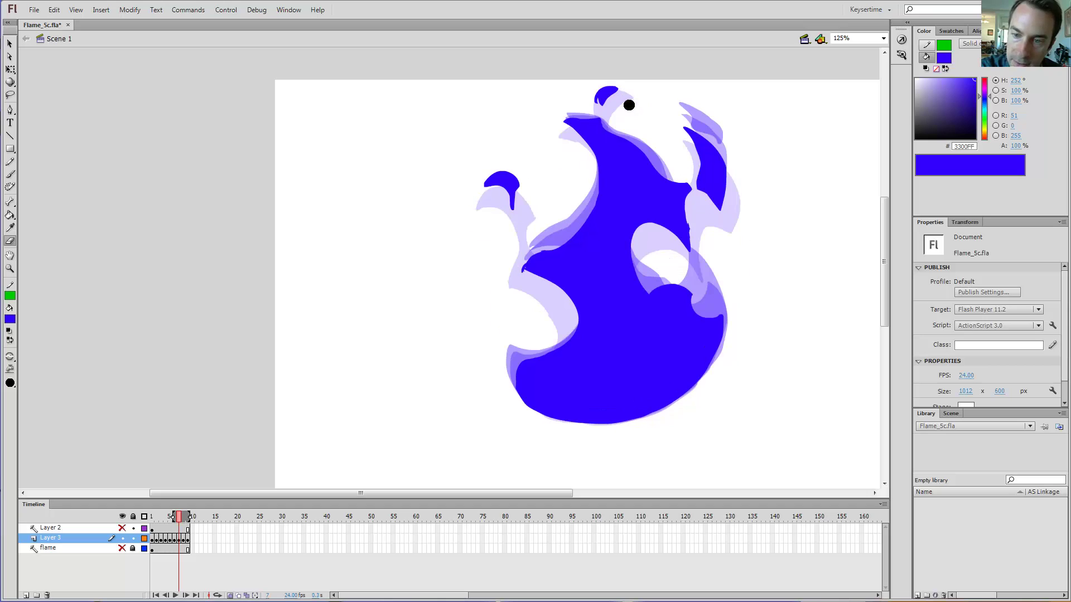
{"action": "key", "text": "period"}
{"action": "left_click_drag", "start_coordinate": [678, 177], "coordinate": [614, 122]}
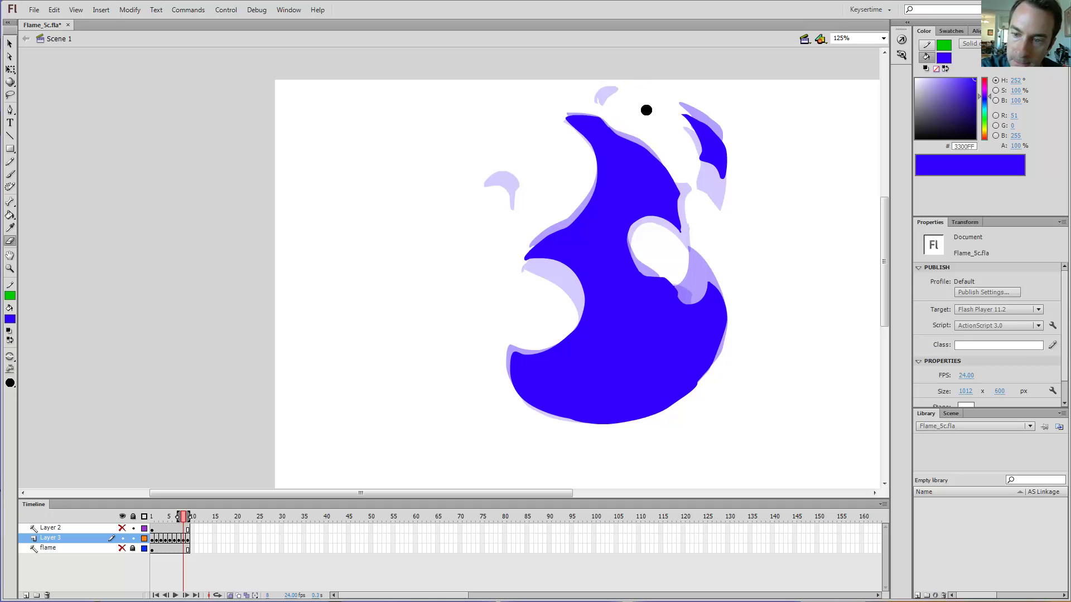
Step back through Layer 3 from frame 8 to frame 1 to examine the flame's shape in each frame.
{"action": "key", "text": "comma"}
{"action": "key", "text": "comma"}
{"action": "key", "text": "comma"}
{"action": "key", "text": "comma"}
{"action": "key", "text": "comma"}
{"action": "key", "text": "comma"}
{"action": "key", "text": "comma"}
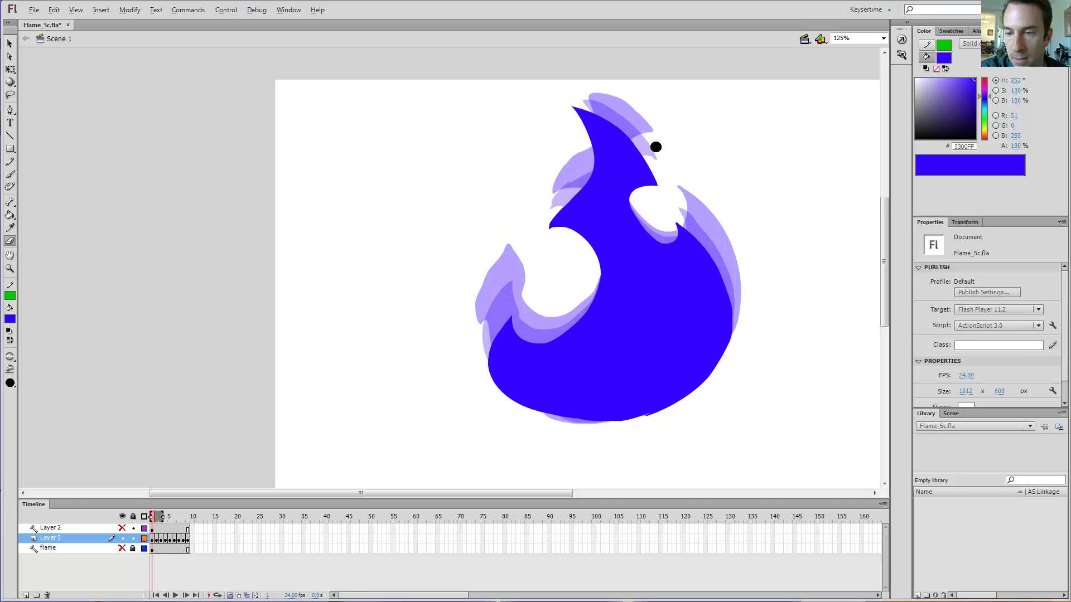
{"action": "key", "text": "comma"}
Compare the flame tip in frame 1 with the last frame, 9, to judge how the loop connects.
{"action": "key", "text": "b"}
{"action": "key", "text": "period"}
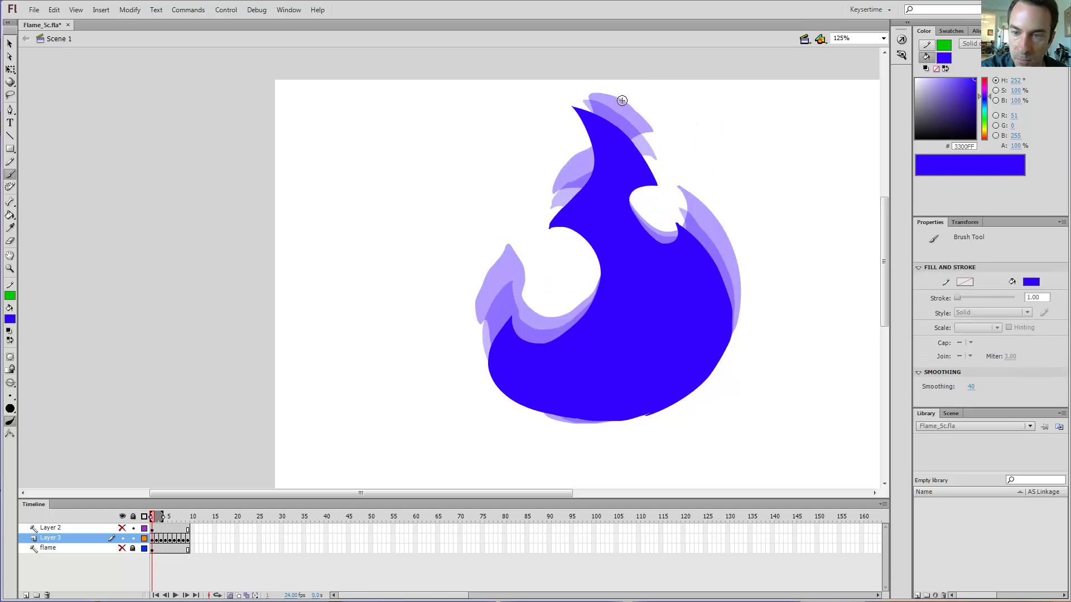
{"action": "key", "text": "e"}
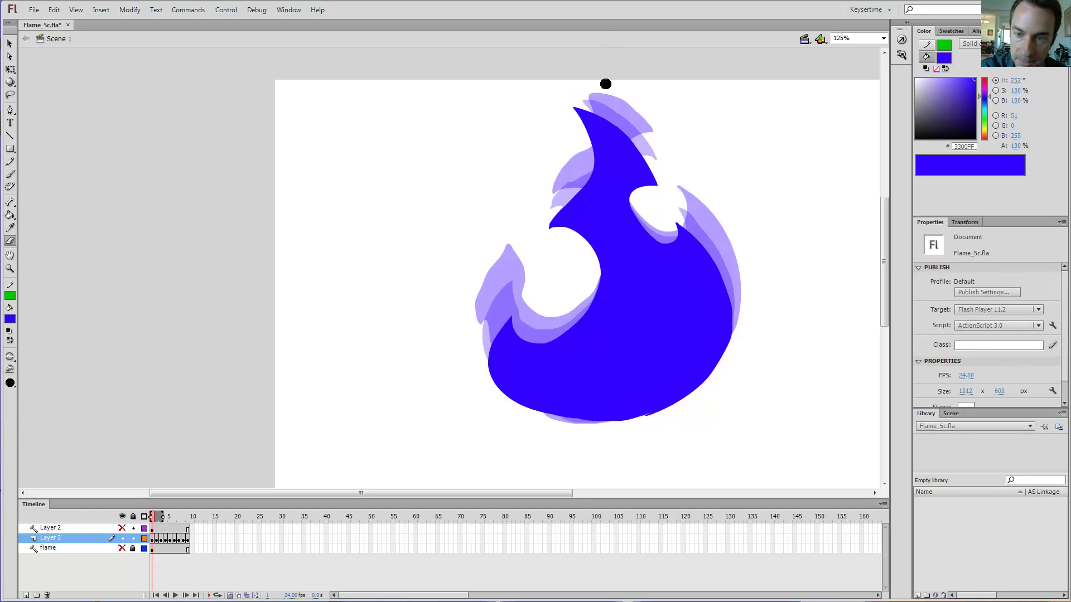
{"action": "key", "text": "comma"}
{"action": "key", "text": "b"}
{"action": "key", "text": "period"}
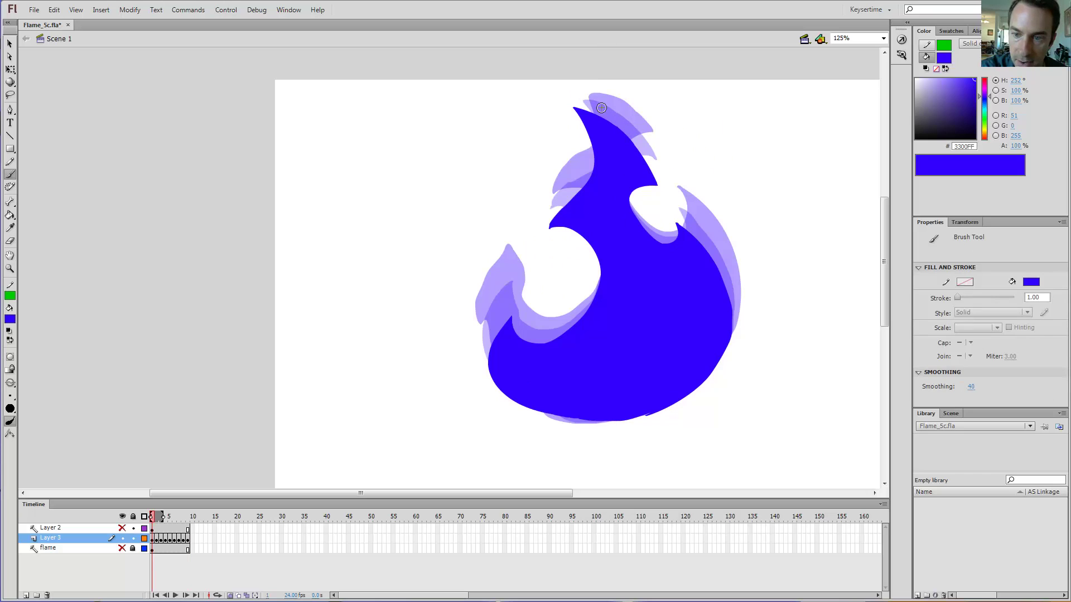
{"action": "key", "text": "comma"}
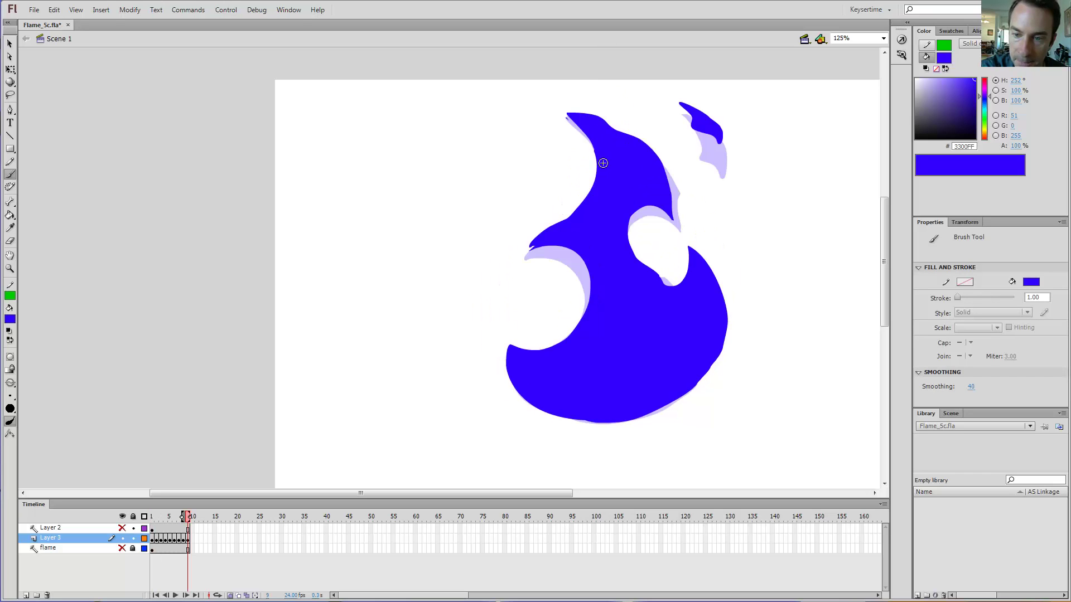
{"action": "key", "text": "period"}
{"action": "key", "text": "period"}
{"action": "key", "text": "comma"}
{"action": "key", "text": "e"}
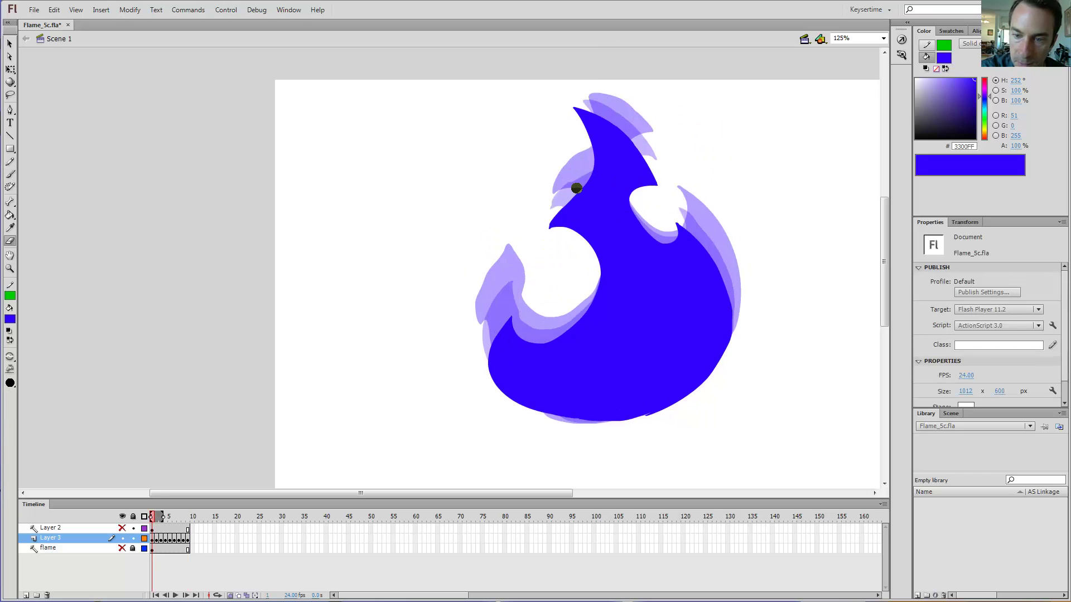
Try to reshape the left side of frame 1's flame tip by erasing its edge and brushing a new curve.
{"action": "mouse_move", "coordinate": [574, 189]}
{"action": "left_mouse_down"}
{"action": "mouse_move", "coordinate": [600, 145]}
{"action": "mouse_move", "coordinate": [583, 97]}
{"action": "left_mouse_up"}
{"action": "key", "text": "ctrl+z"}
{"action": "key", "text": "v"}
{"action": "key", "text": "b"}
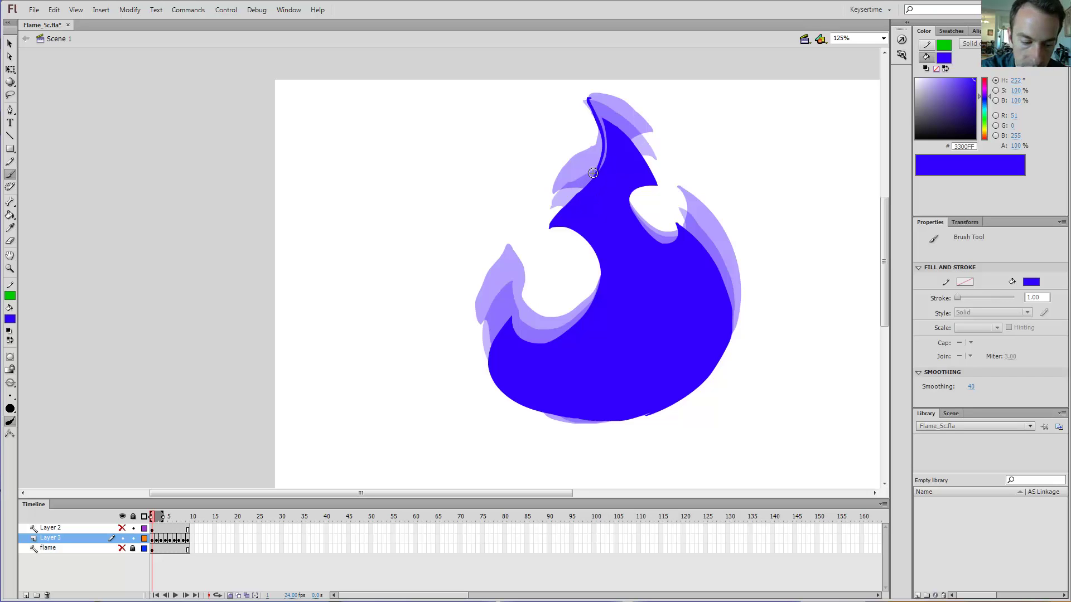
Limit the onion skin to one following frame and undo the edits to frame 1's flame tip.
{"action": "left_click", "coordinate": [158, 517]}
{"action": "key", "text": "ctrl+z"}
{"action": "key", "text": "ctrl+z"}
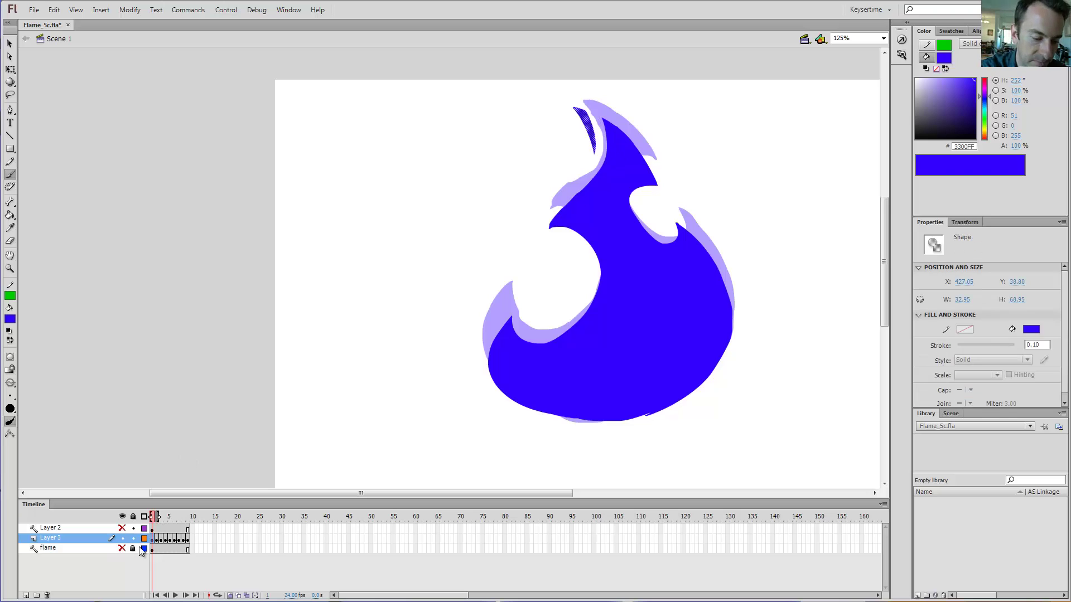
{"action": "key", "text": "ctrl+z"}
{"action": "key", "text": "ctrl+z"}
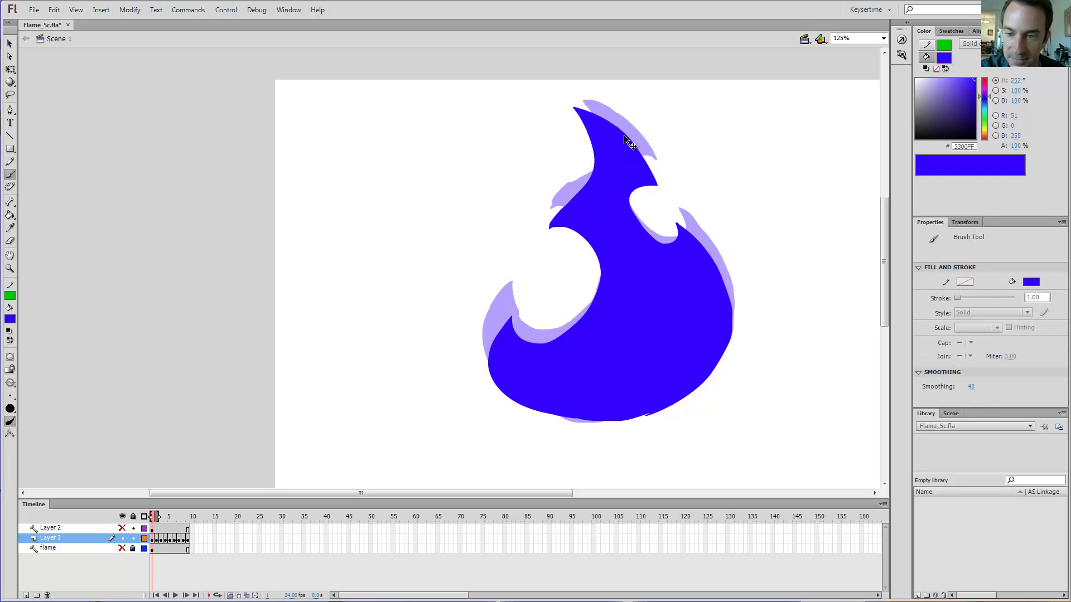
{"action": "key", "text": "ctrl+z"}
{"action": "key", "text": "ctrl+z"}
{"action": "key", "text": "ctrl+z"}
{"action": "key", "text": "ctrl+z"}
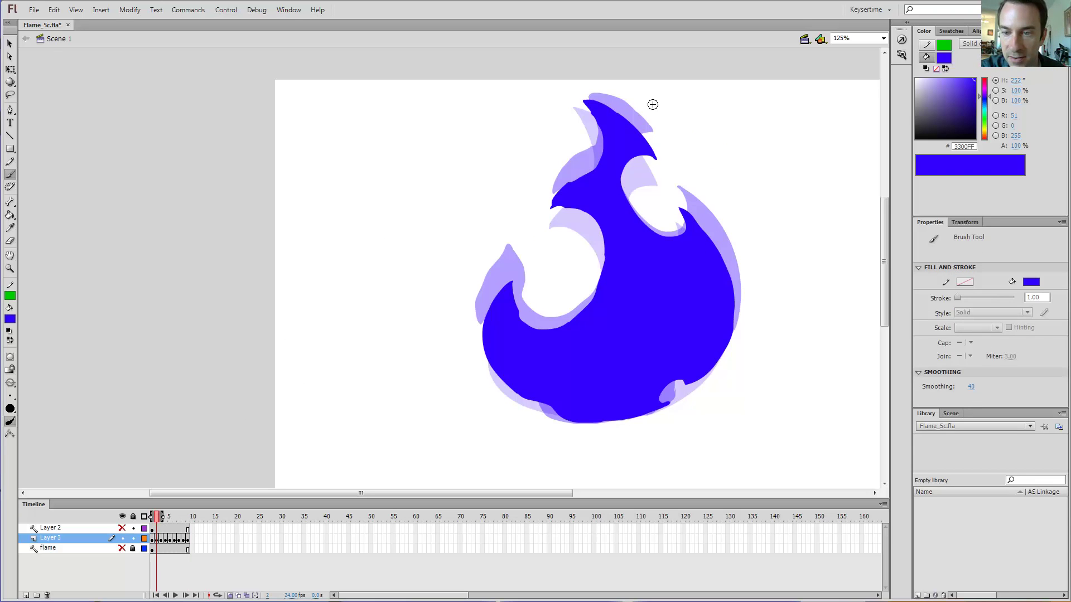
Brush a new curved outline along the right side of frame 1's flame tip and fill the gap with the Paint Bucket.
{"action": "key", "text": "Return"}
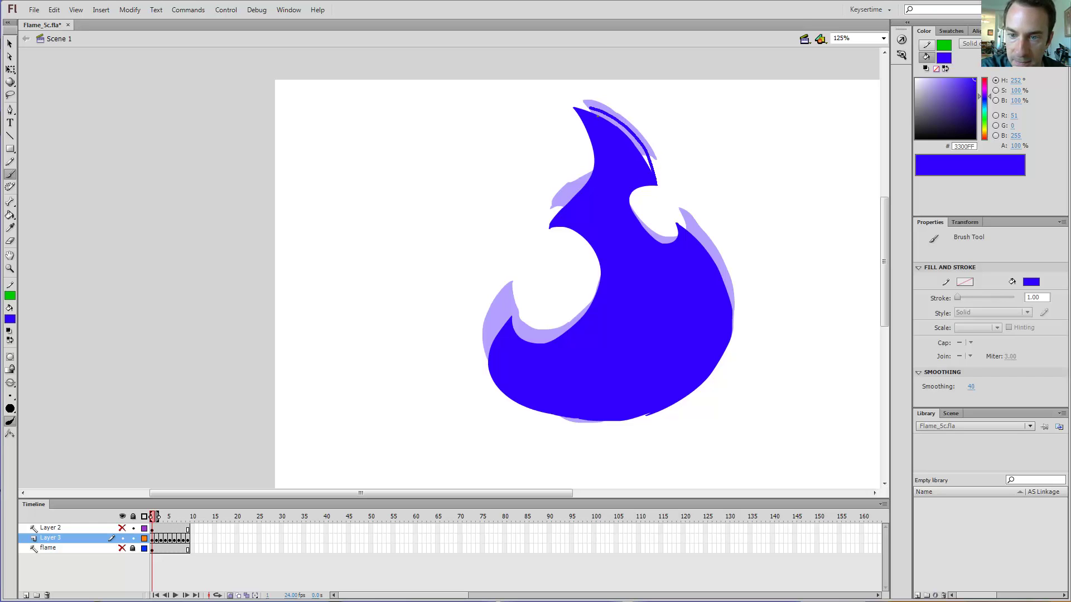
{"action": "key", "text": "k"}
{"action": "left_click", "coordinate": [598, 112]}
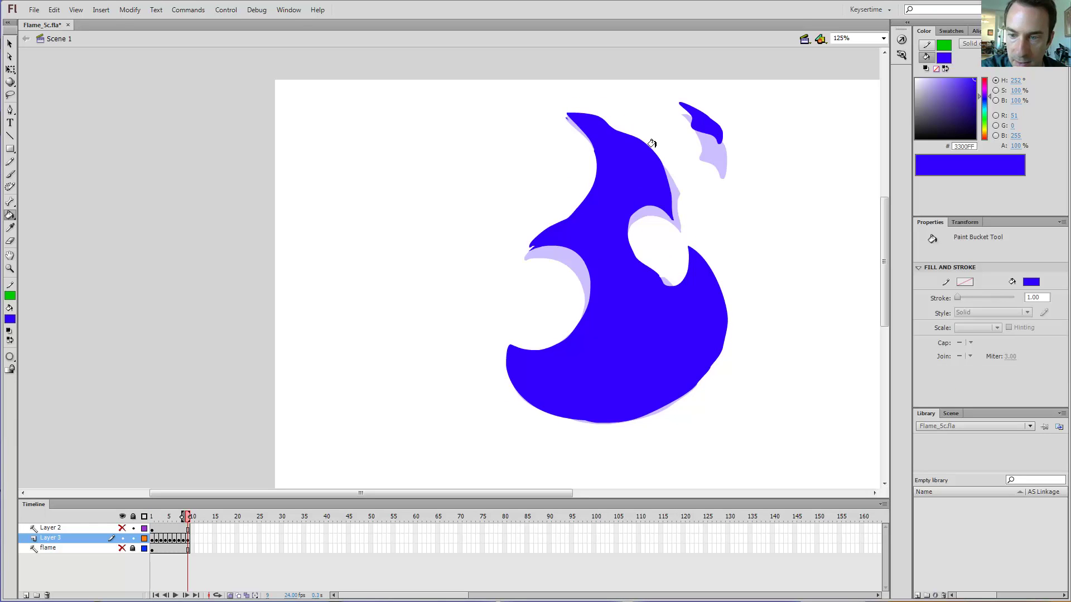
Flip between frames 9, 1 and 2 of Layer 3 to compare the flame's right edge across the loop point.
{"action": "key", "text": "."}
{"action": "key", "text": "comma"}
{"action": "key", "text": "period"}
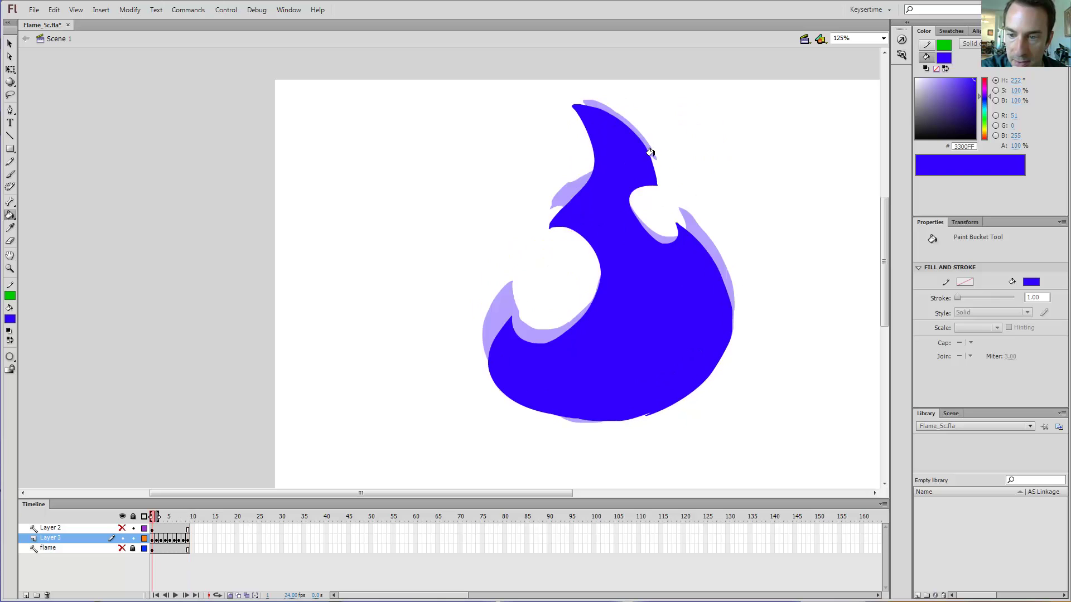
{"action": "key", "text": "period"}
{"action": "key", "text": "comma"}
{"action": "key", "text": "comma"}
{"action": "key", "text": "period"}
{"action": "key", "text": "period"}
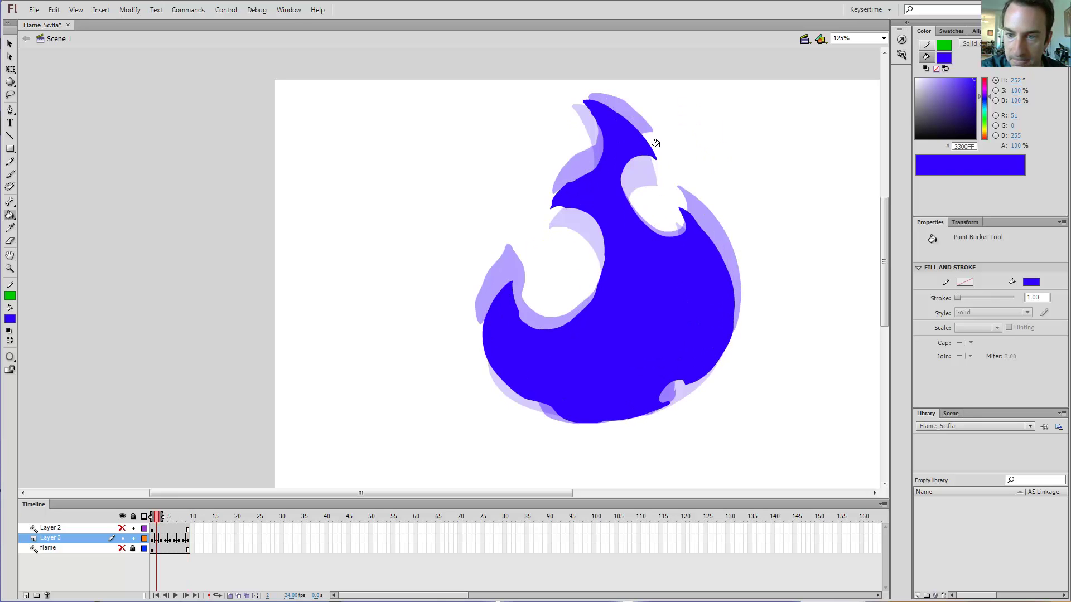
{"action": "key", "text": "comma"}
{"action": "key", "text": "comma"}
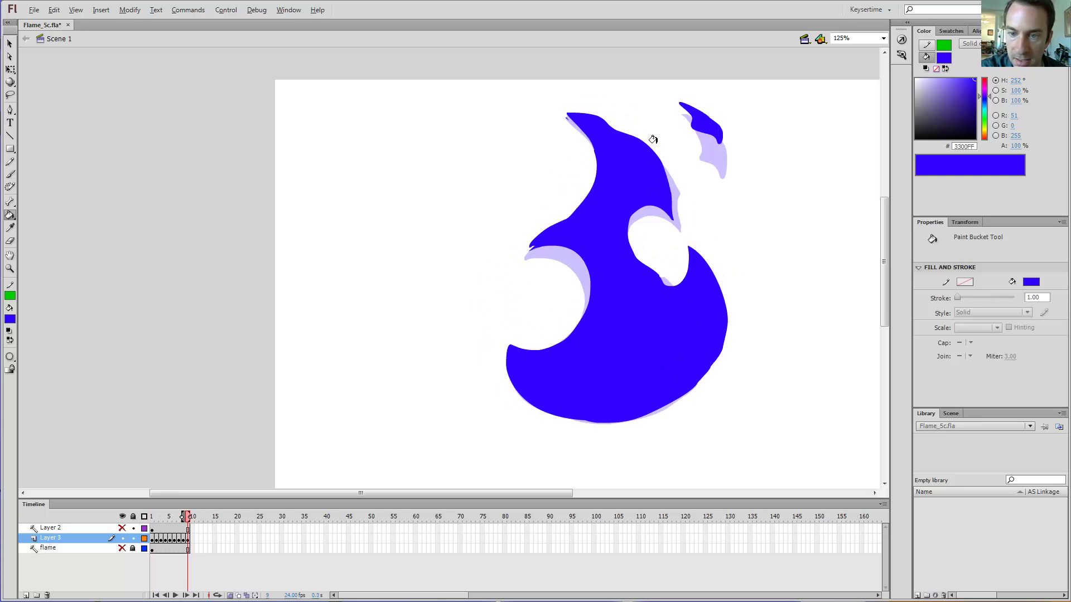
{"action": "left_click", "coordinate": [151, 520]}
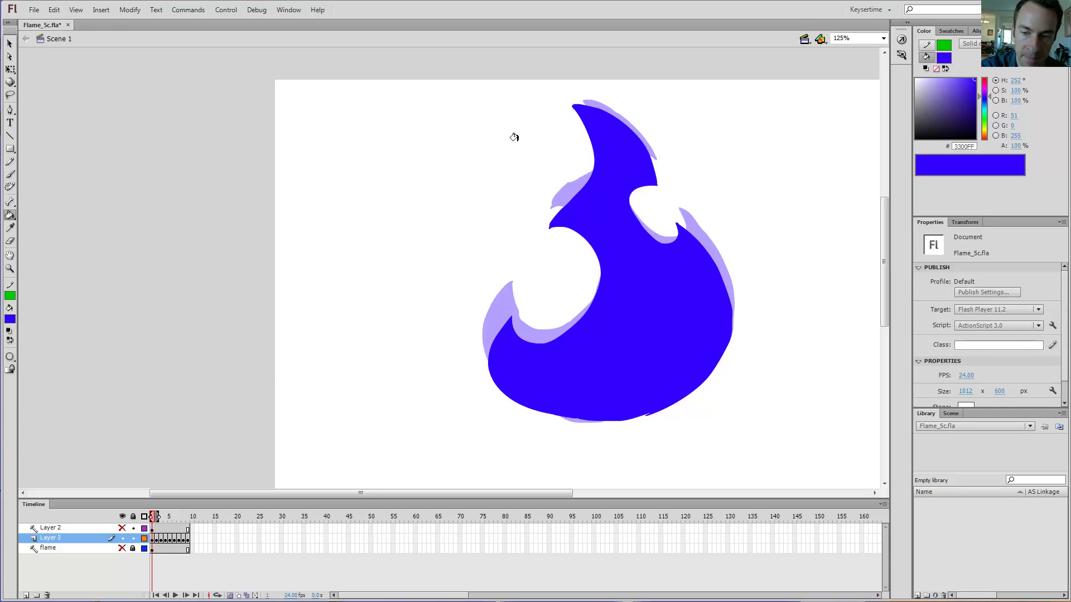
{"action": "key", "text": "comma"}
{"action": "key", "text": "period"}
{"action": "key", "text": "comma"}
{"action": "key", "text": "comma"}
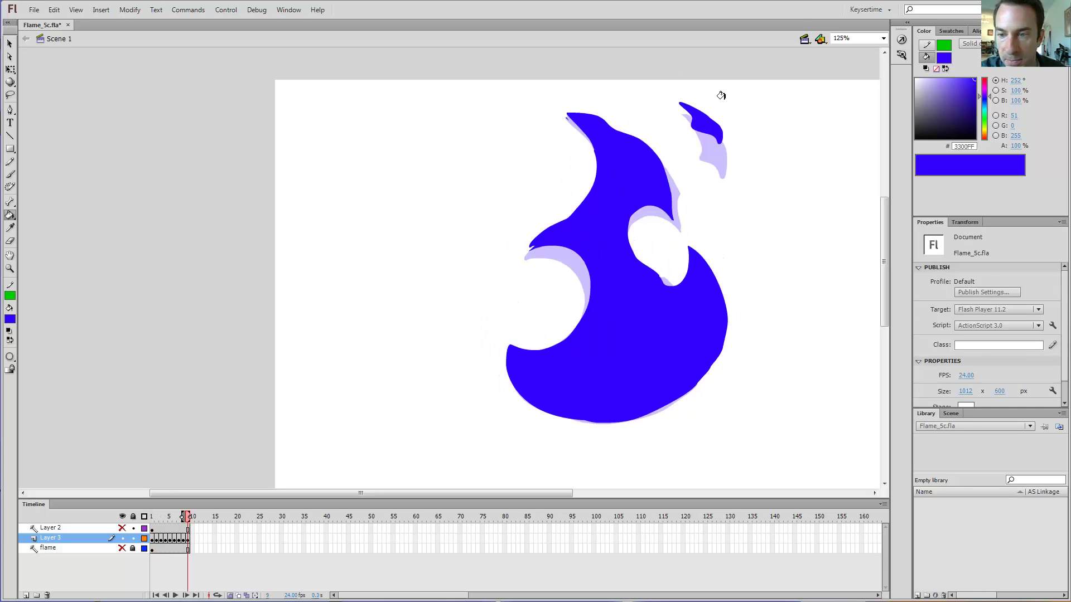
Step back and forth from frame 8 through the loop to frame 4, examining the upper flame's motion.
{"action": "key", "text": "period"}
{"action": "key", "text": "period"}
{"action": "key", "text": "period"}
{"action": "key", "text": "period"}
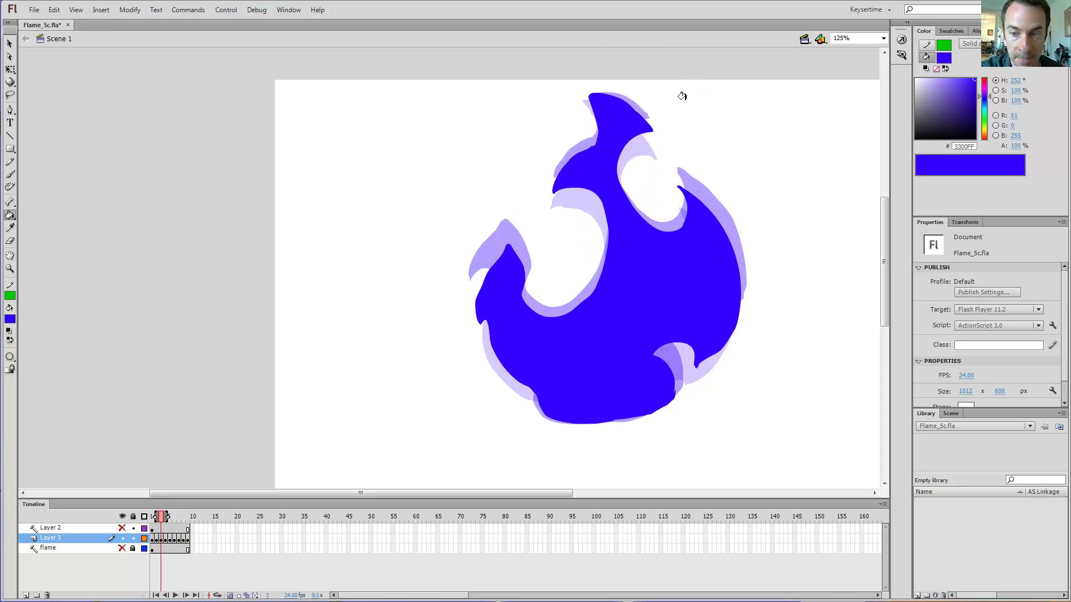
{"action": "key", "text": "comma"}
{"action": "key", "text": "comma"}
{"action": "key", "text": "comma"}
{"action": "key", "text": "period"}
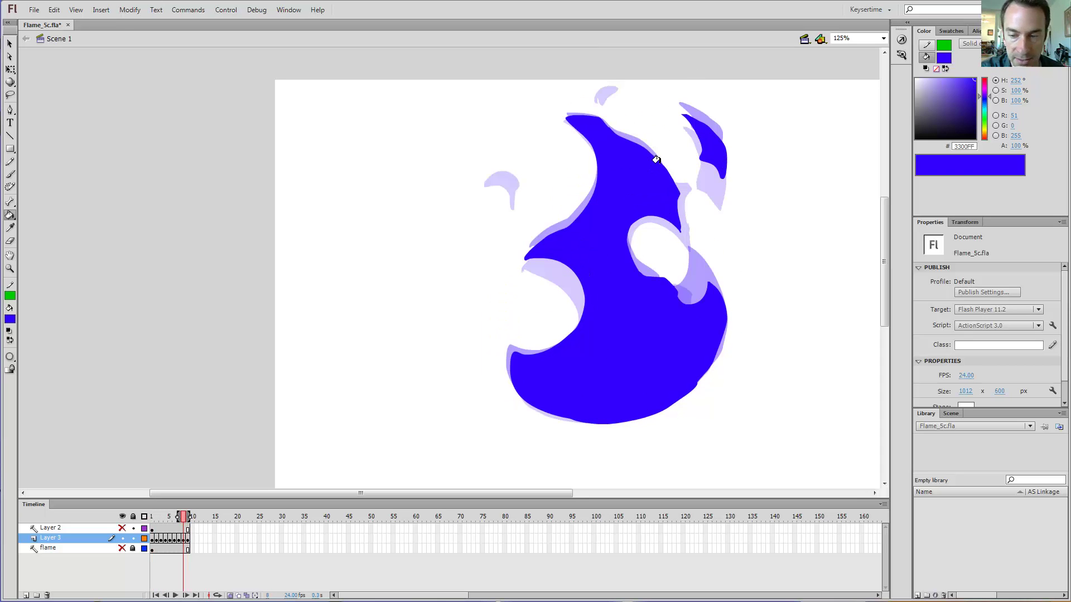
{"action": "key", "text": "comma"}
{"action": "key", "text": "period"}
{"action": "key", "text": "period"}
{"action": "key", "text": "period"}
{"action": "key", "text": "comma"}
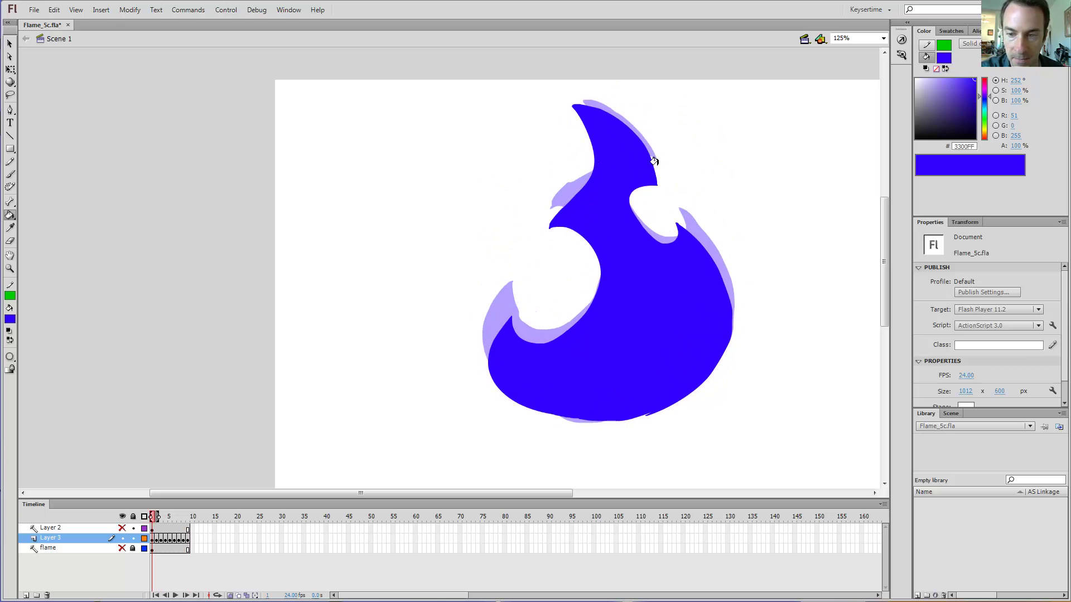
{"action": "key", "text": "comma"}
{"action": "key", "text": "period"}
{"action": "key", "text": "period"}
{"action": "key", "text": "period"}
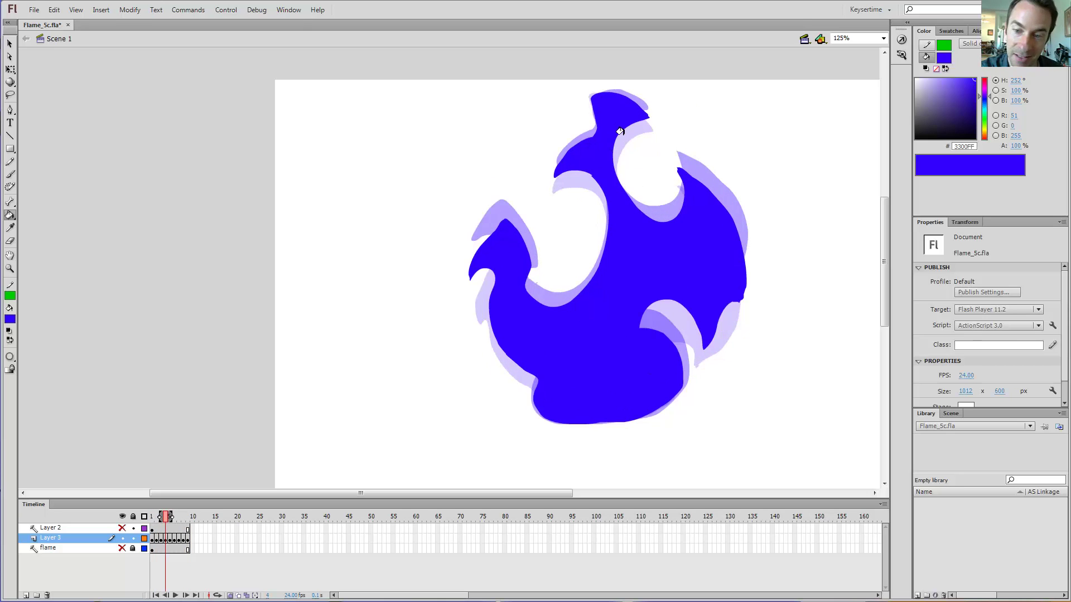
Advance to frame 7, activate the Eraser, and test the movie to watch the revised flame loop.
{"action": "key", "text": "period"}
{"action": "key", "text": "period"}
{"action": "key", "text": "period"}
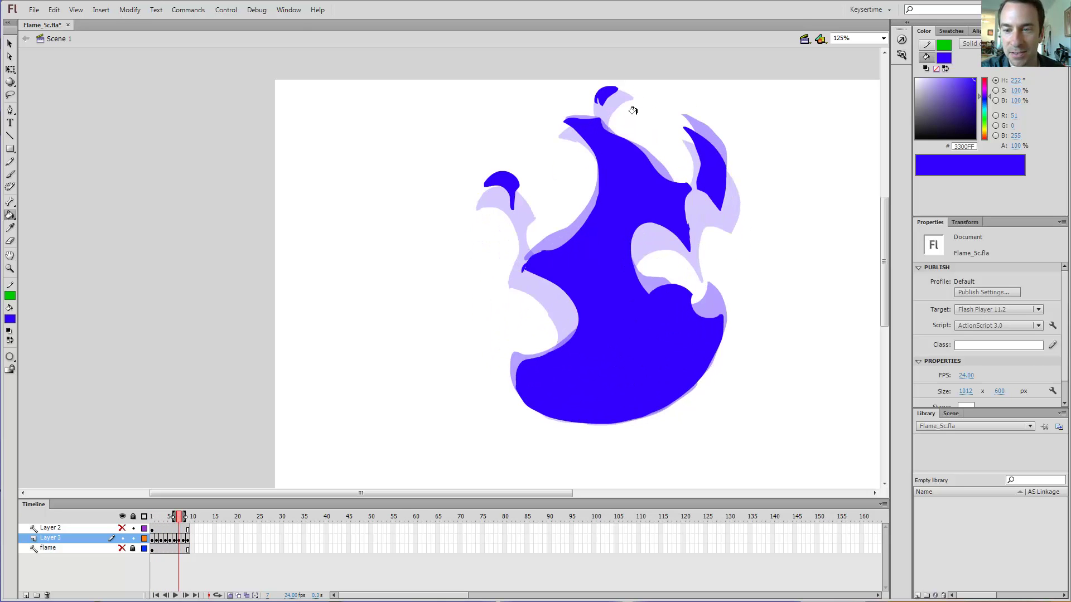
{"action": "key", "text": "e"}
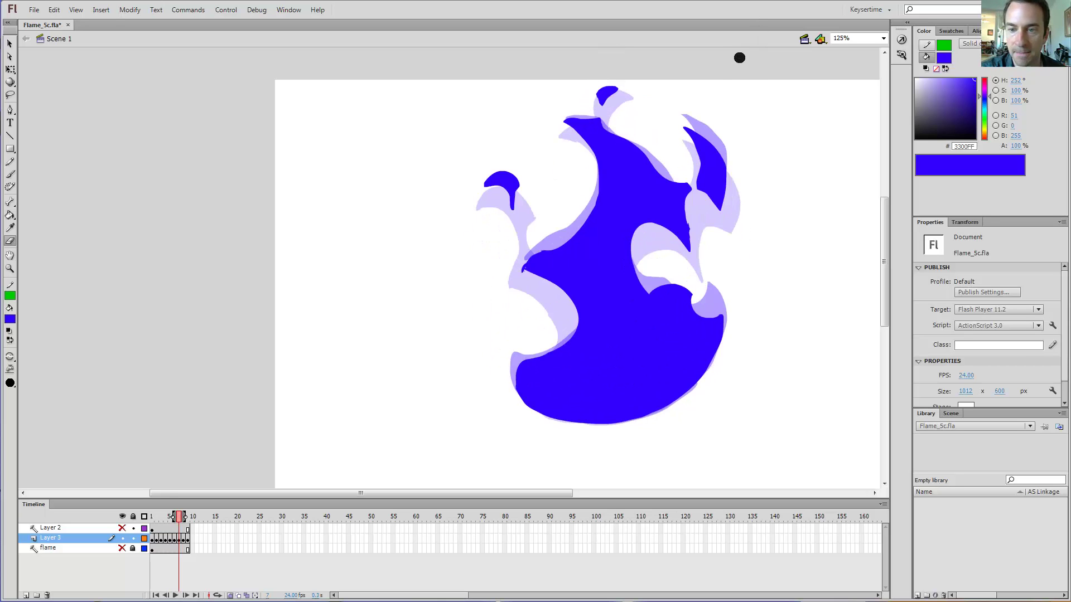
{"action": "key", "text": "ctrl+Return"}
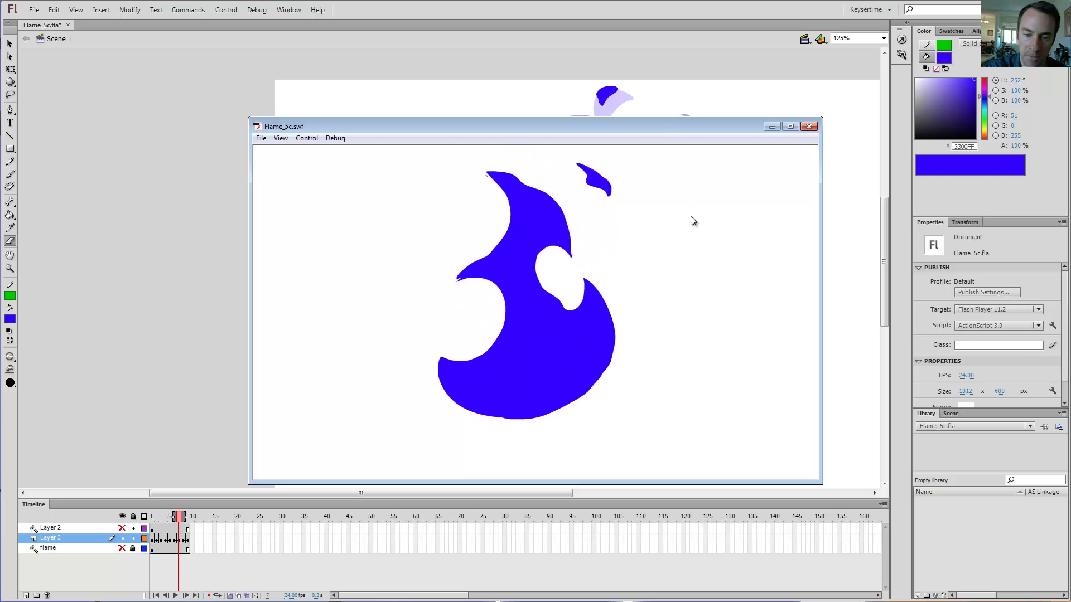
Close the test movie, extend the onion skin range across frames 1 to 9, and enable editing of multiple frames.
{"action": "left_click", "coordinate": [809, 127]}
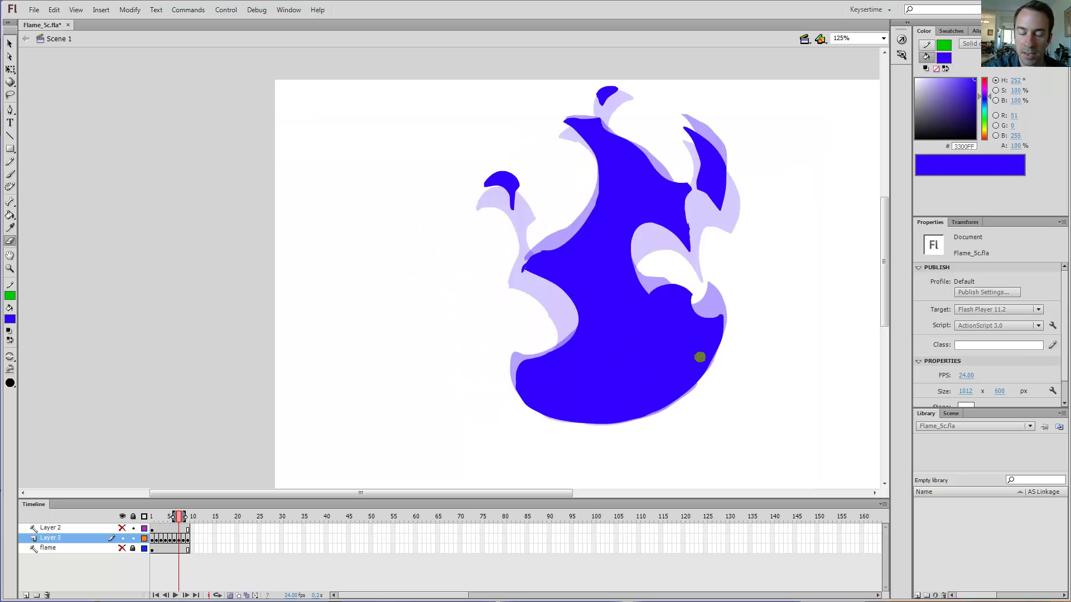
{"action": "left_click", "coordinate": [173, 517]}
{"action": "mouse_move", "coordinate": [173, 521]}
{"action": "left_mouse_down"}
{"action": "mouse_move", "coordinate": [156, 518]}
{"action": "mouse_move", "coordinate": [189, 516]}
{"action": "left_mouse_up"}
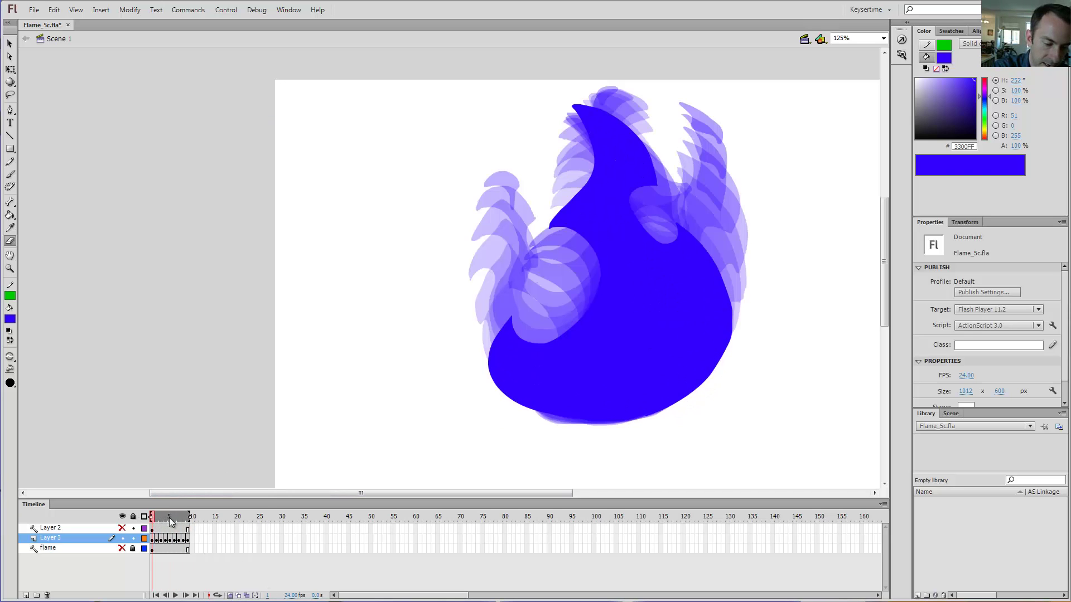
{"action": "left_click_drag", "start_coordinate": [165, 520], "coordinate": [190, 516]}
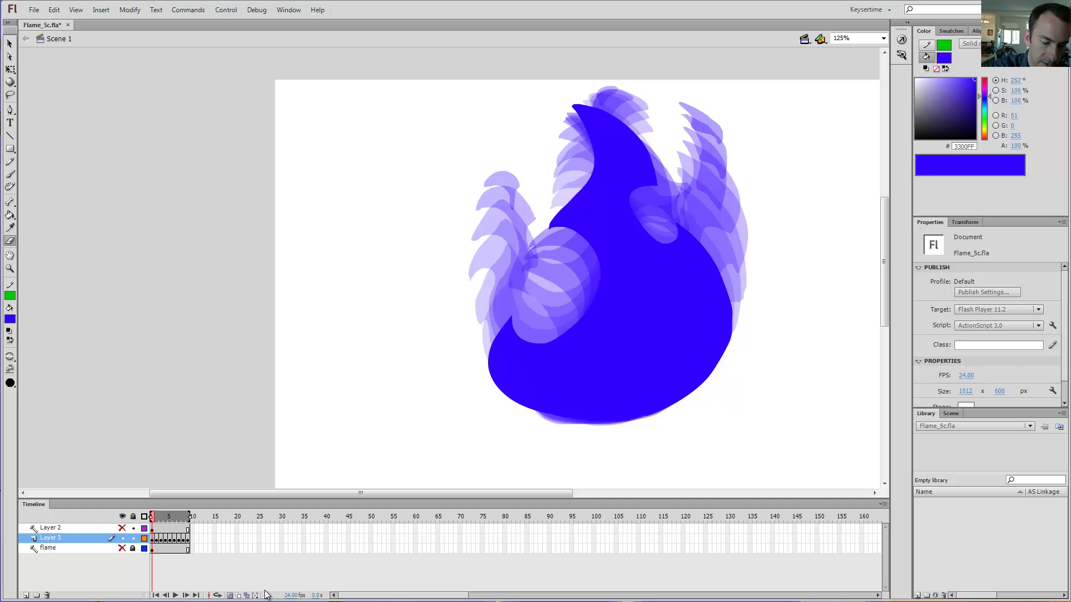
{"action": "left_click", "coordinate": [247, 596]}
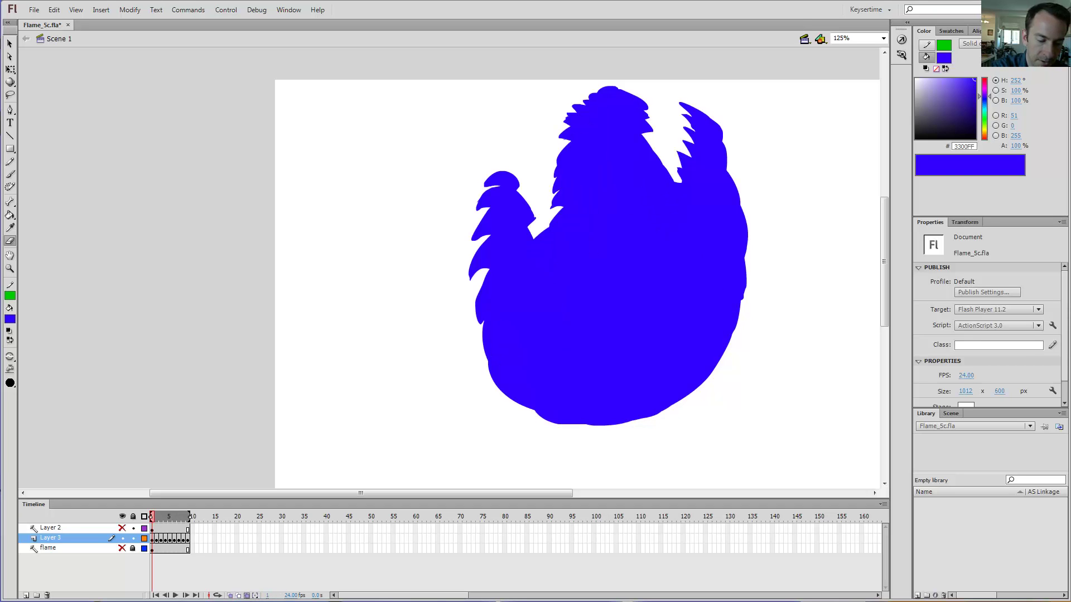
Recolor the flame shapes in all Layer 3 frames to light blue #C9E2FF, and turn off multiple-frame editing.
{"action": "left_click", "coordinate": [648, 348]}
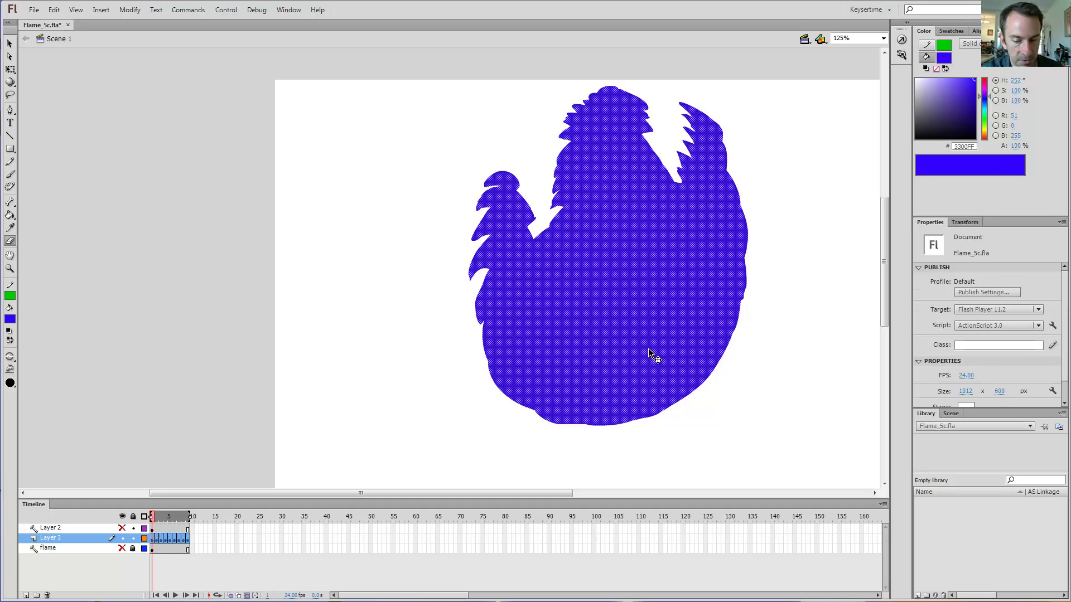
{"action": "key", "text": "v"}
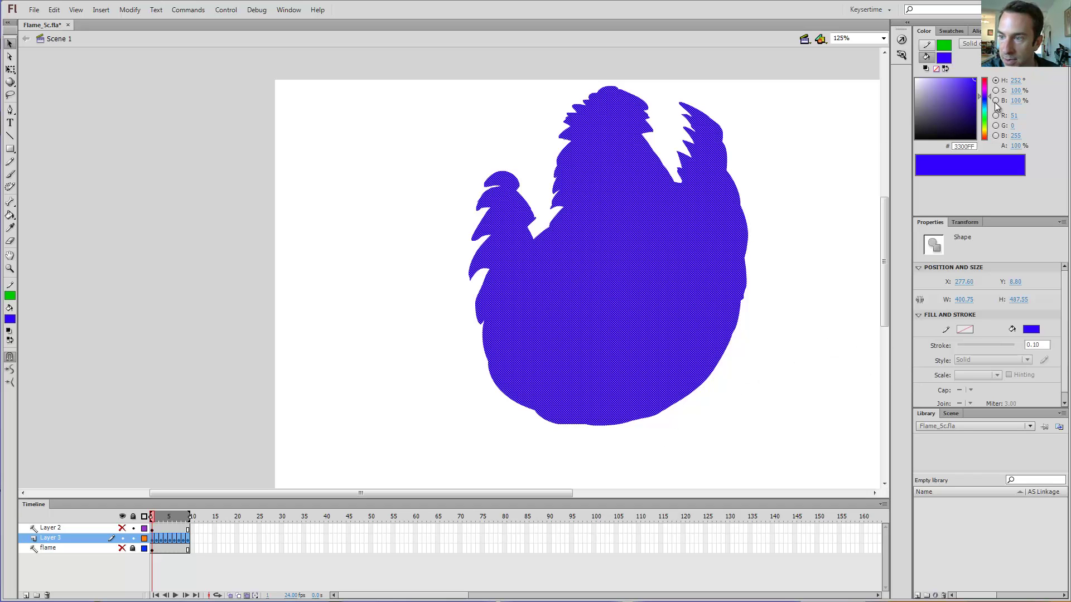
{"action": "left_click_drag", "start_coordinate": [988, 97], "coordinate": [989, 105]}
{"action": "left_click_drag", "start_coordinate": [941, 82], "coordinate": [927, 78]}
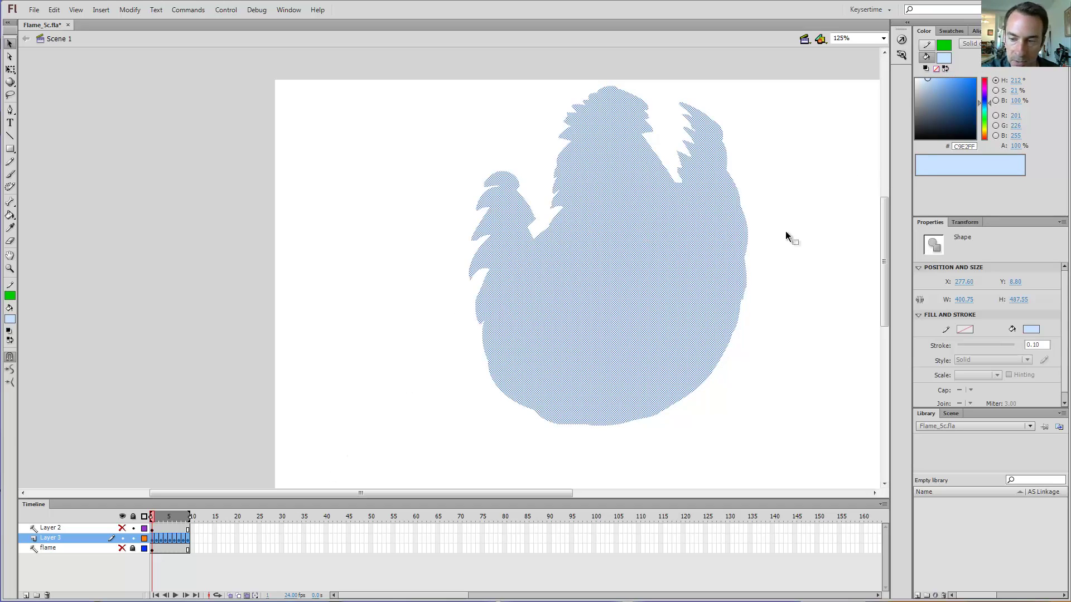
{"action": "left_click", "coordinate": [805, 234]}
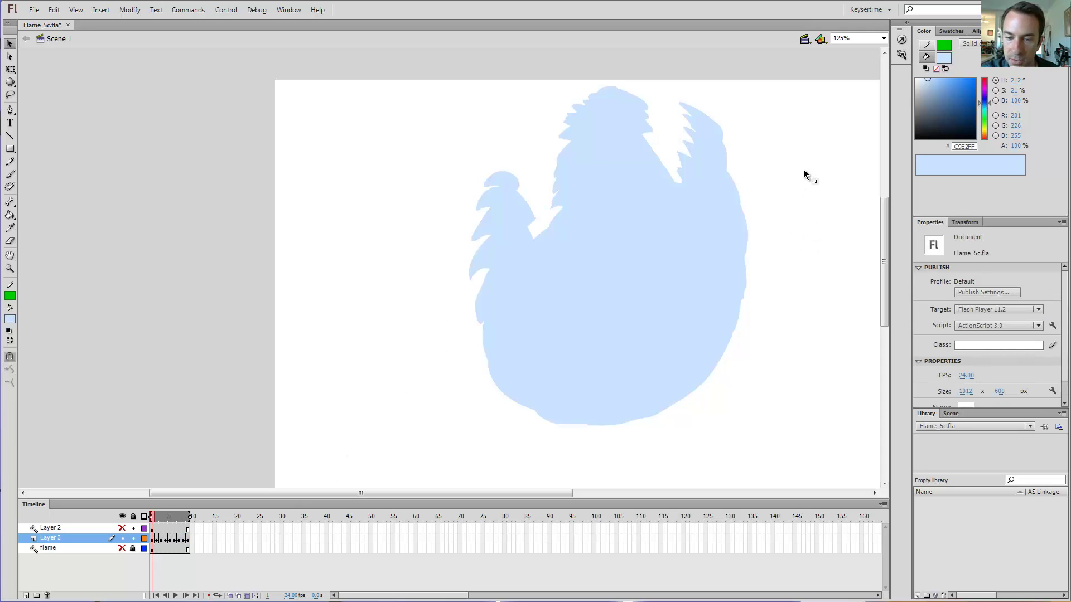
{"action": "left_click", "coordinate": [248, 596]}
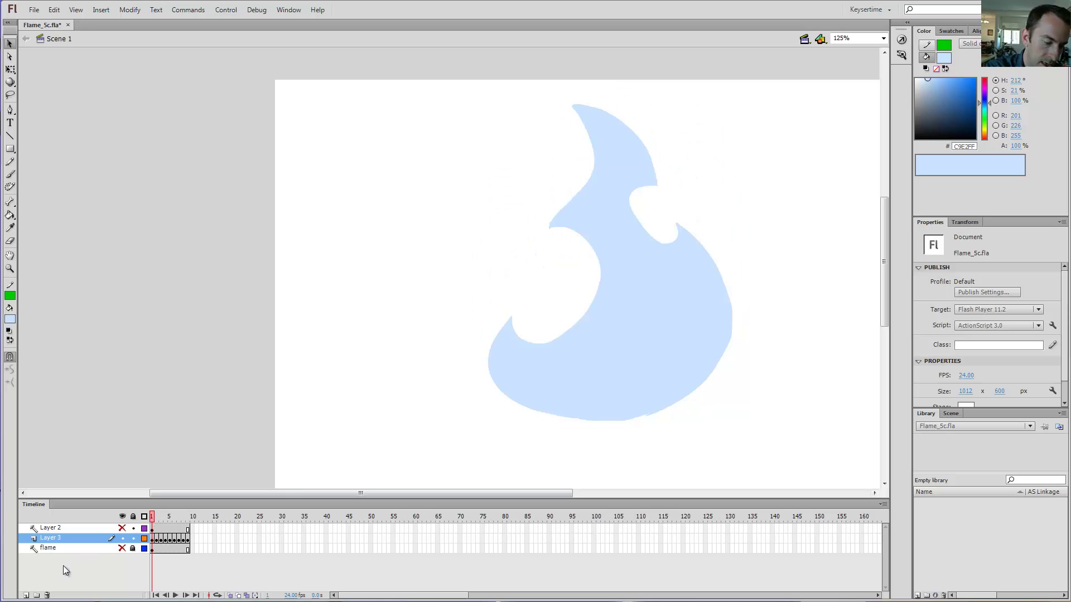
Add a new layer above Layer 3 with blank keyframes on frames 3, 5, 7 and 9, and lock Layer 3.
{"action": "left_click", "coordinate": [26, 595]}
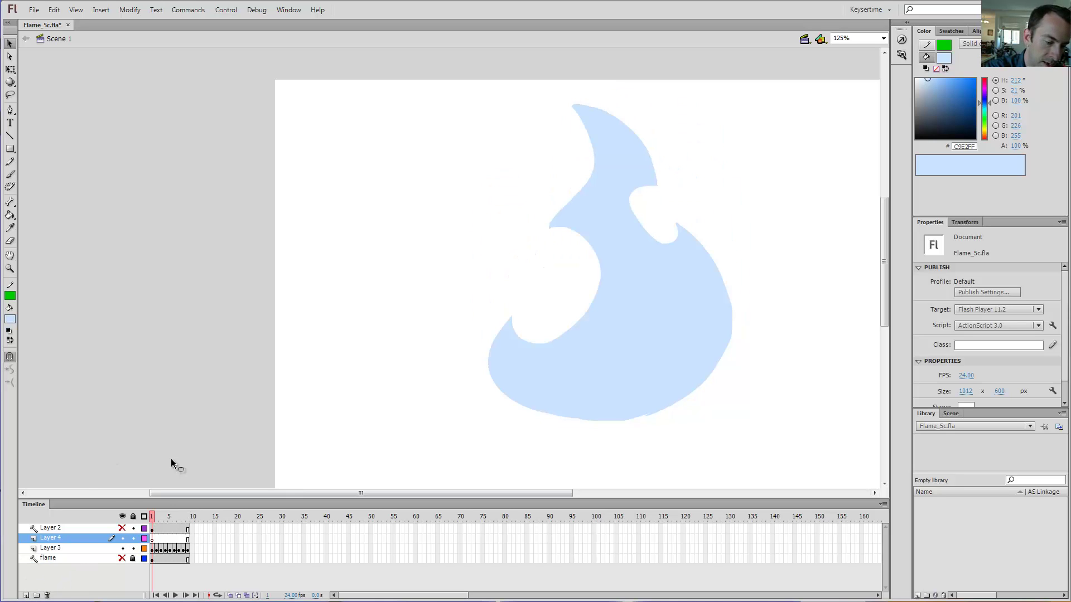
{"action": "left_click", "coordinate": [160, 539]}
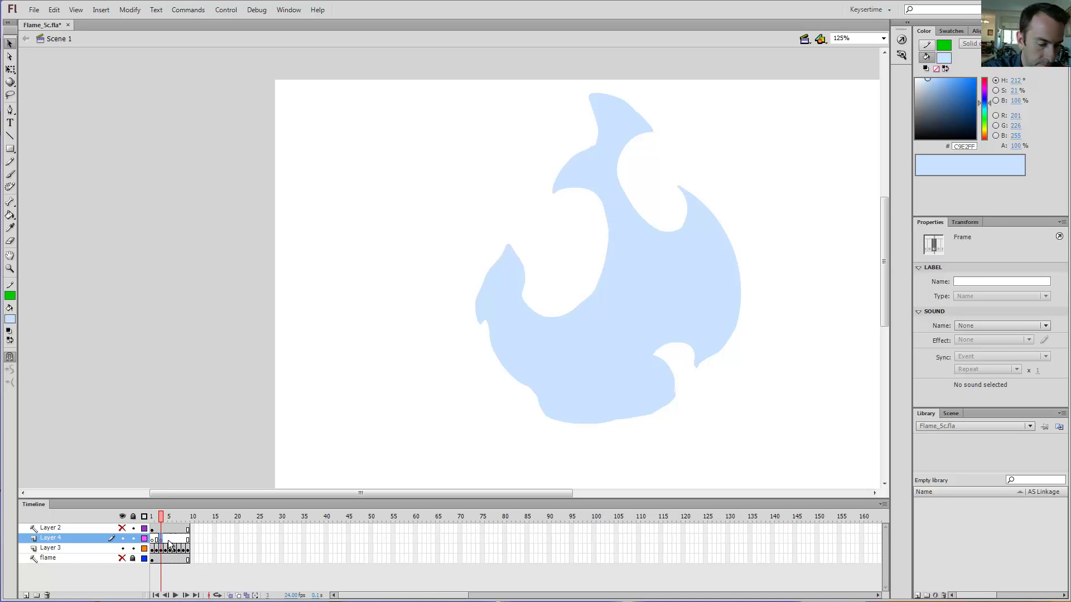
{"action": "left_click", "coordinate": [169, 540]}
{"action": "key", "text": "F7"}
{"action": "left_click", "coordinate": [179, 540]}
{"action": "key", "text": "F7"}
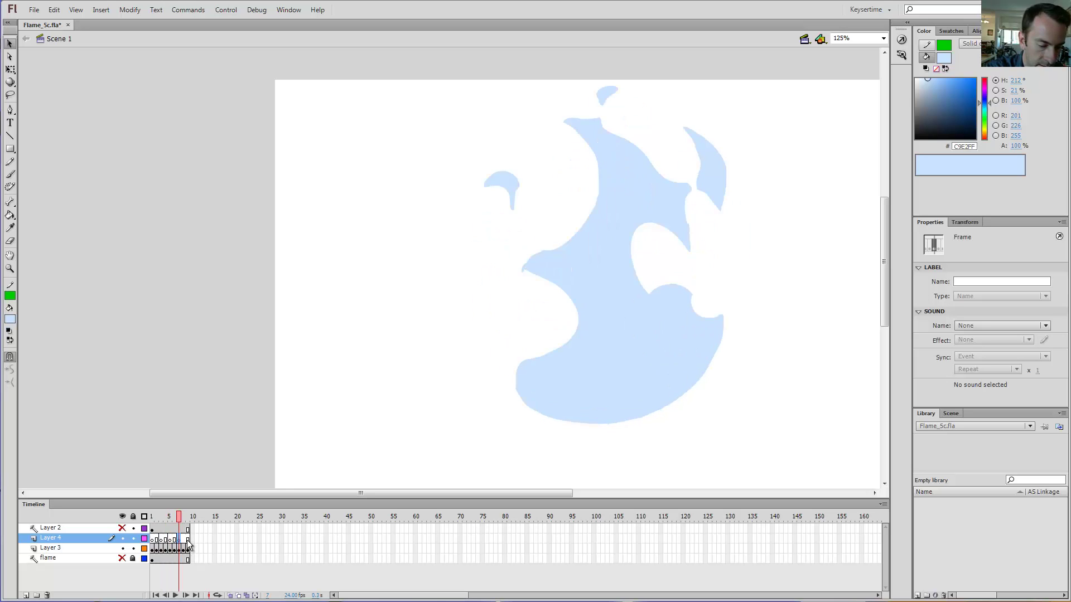
{"action": "left_click", "coordinate": [188, 540]}
{"action": "key", "text": "F7"}
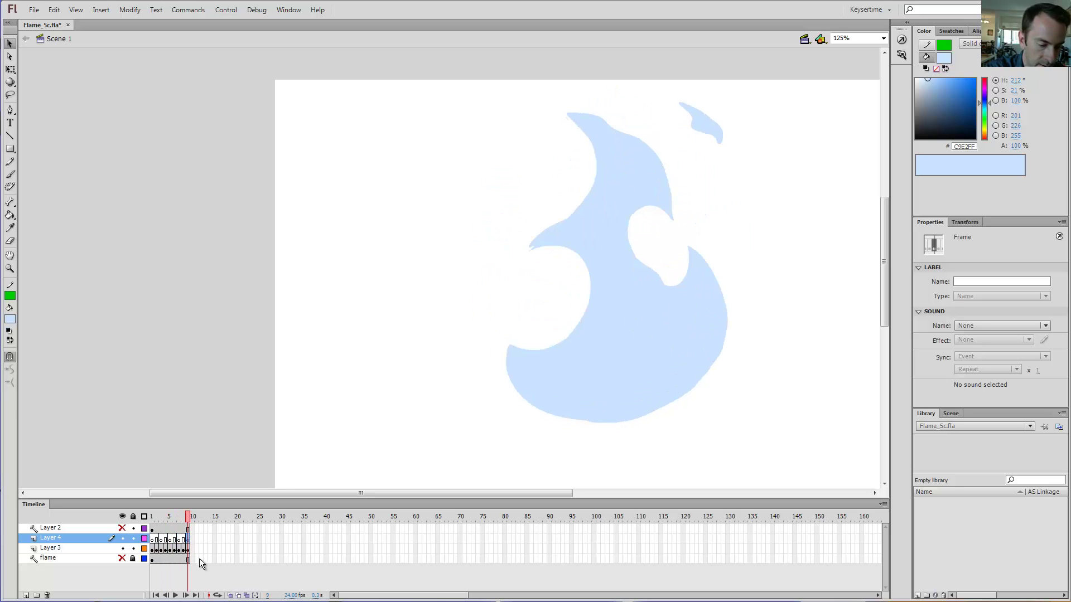
{"action": "left_click", "coordinate": [132, 549]}
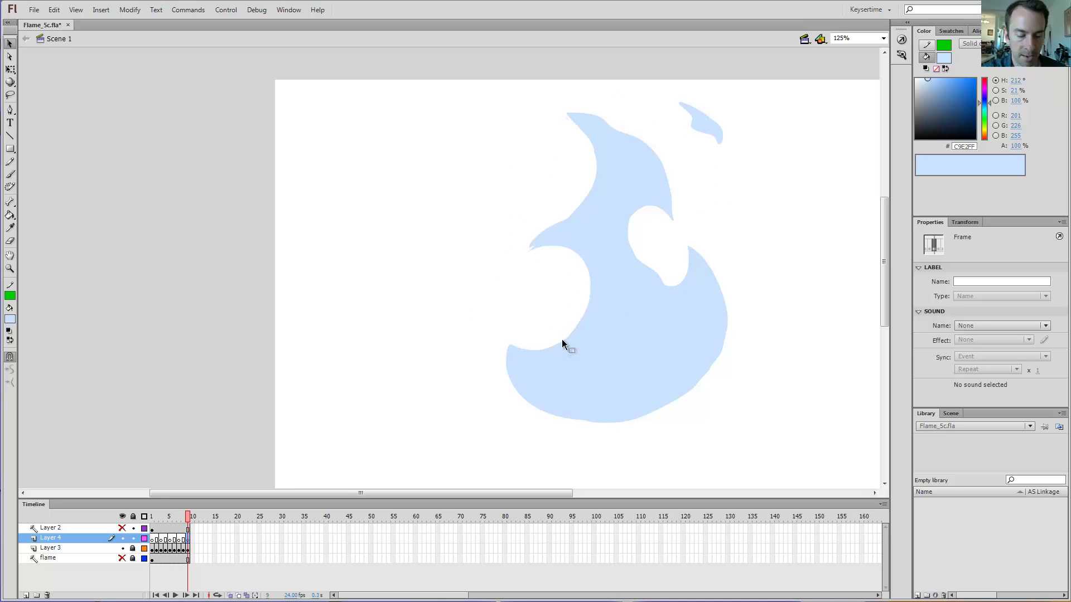
Activate the Pencil tool and set the stroke color to black.
{"action": "key", "text": "y"}
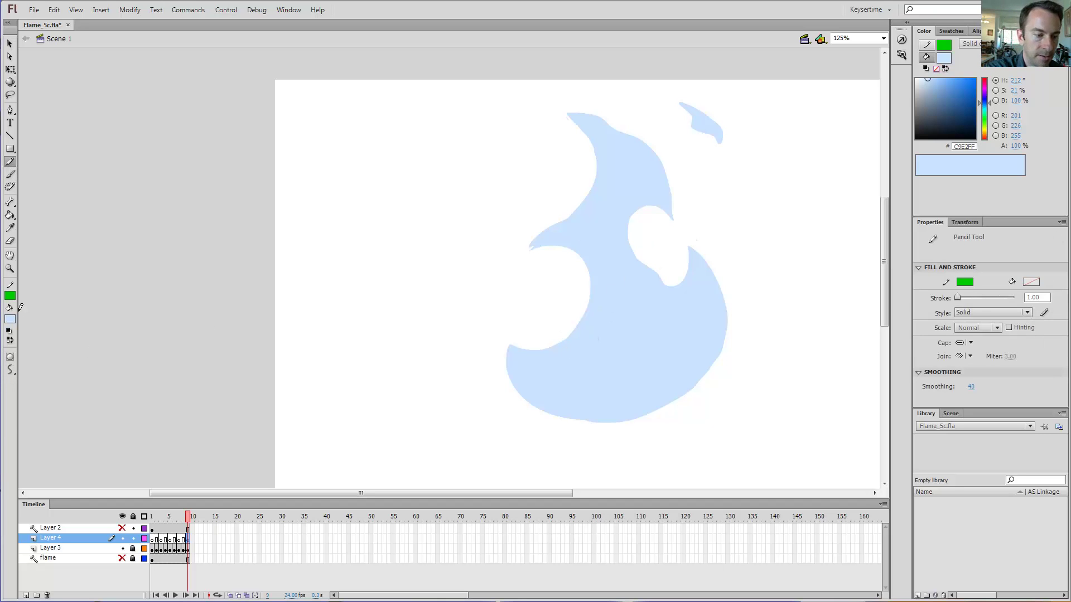
{"action": "left_click", "coordinate": [10, 296]}
{"action": "left_click", "coordinate": [16, 317]}
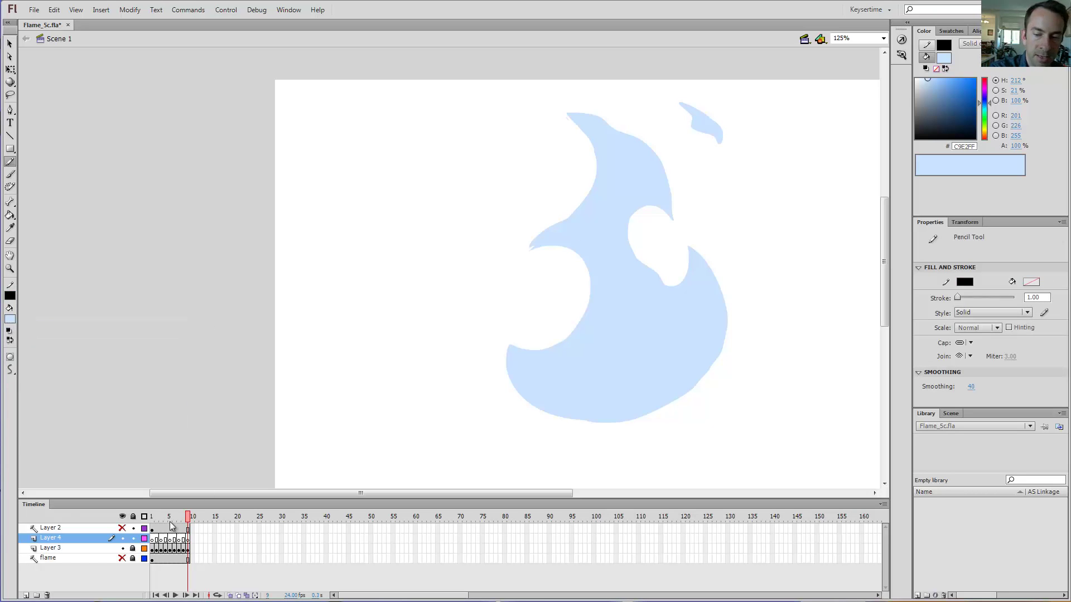
Show the original orange flame layer and hide Layer 3.
{"action": "key", "text": "b"}
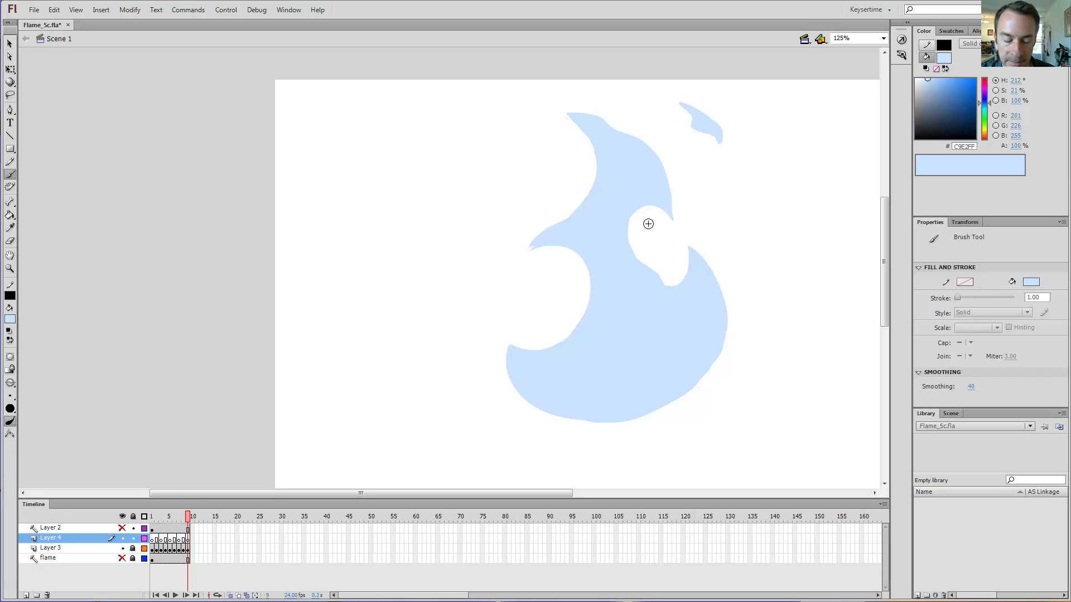
{"action": "left_click", "coordinate": [122, 558]}
{"action": "left_click", "coordinate": [123, 548]}
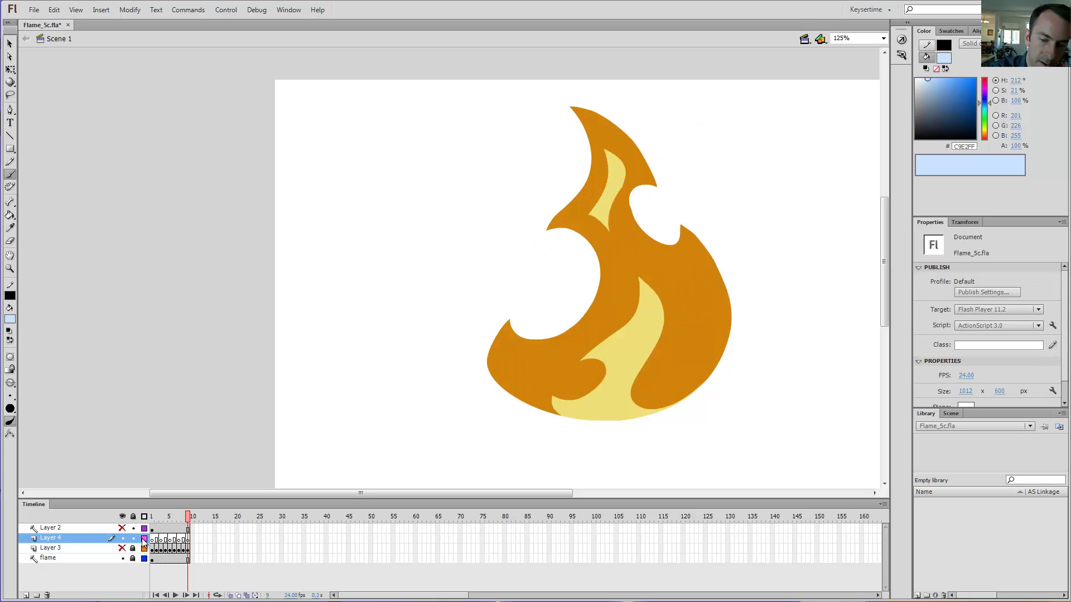
{"action": "key", "text": "e"}
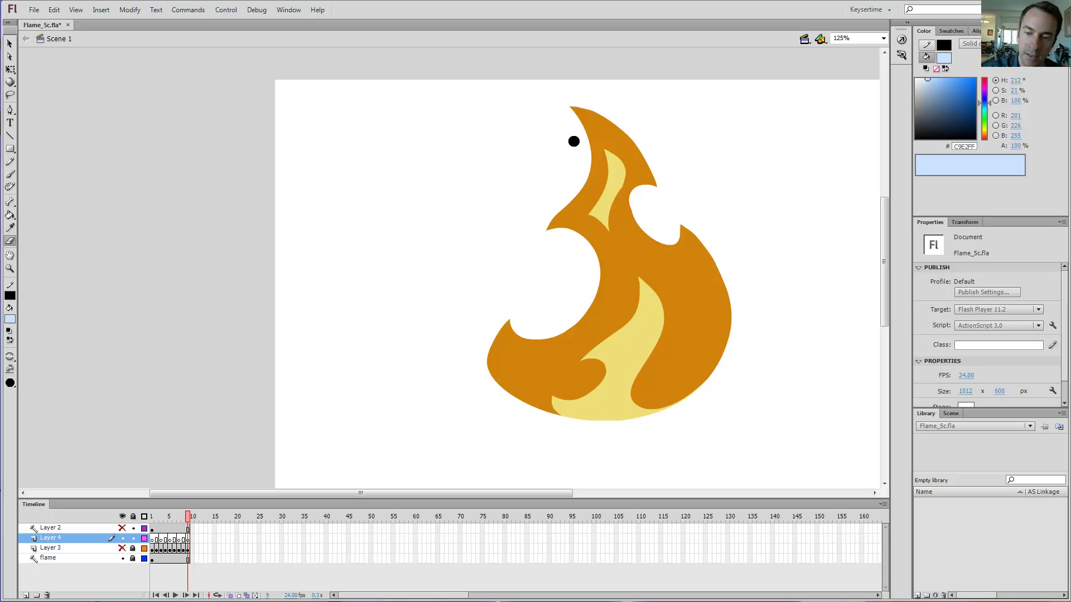
Try to trace the lower yellow highlight on frame 1 of Layer 4 with a blue #0000FF brush, and undo the strokes.
{"action": "left_click", "coordinate": [153, 540]}
{"action": "key", "text": "b"}
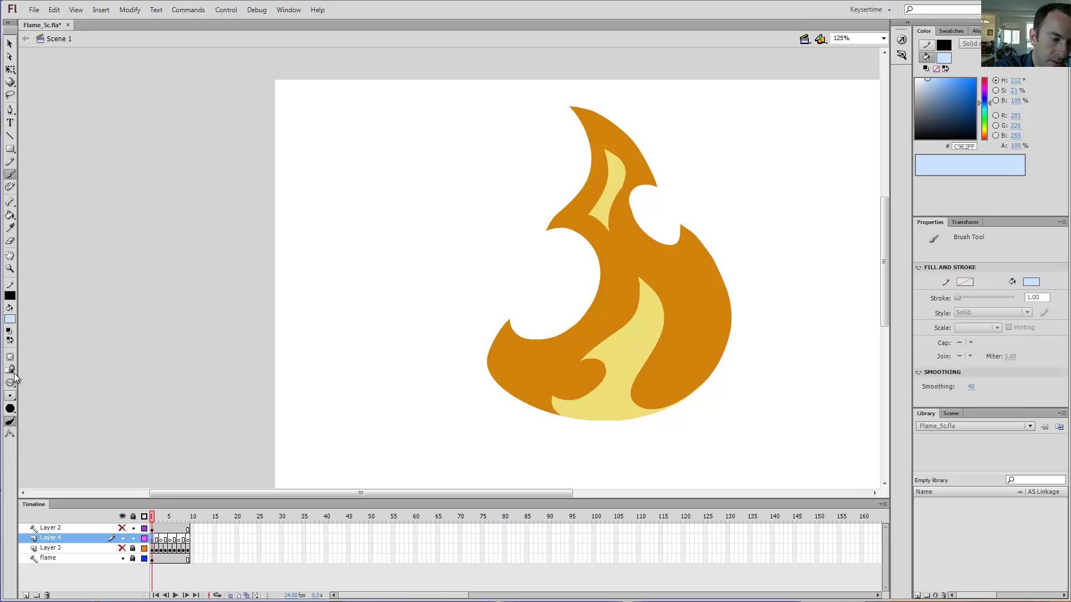
{"action": "left_click", "coordinate": [10, 319]}
{"action": "left_click", "coordinate": [106, 410]}
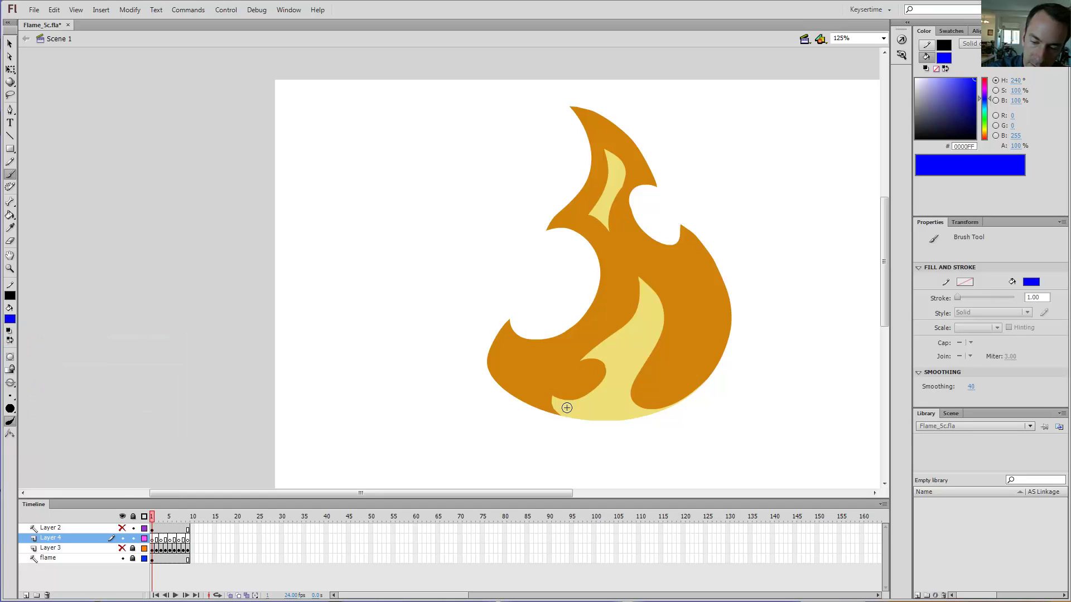
{"action": "mouse_move", "coordinate": [561, 411]}
{"action": "left_mouse_down"}
{"action": "mouse_move", "coordinate": [549, 390]}
{"action": "mouse_move", "coordinate": [572, 409]}
{"action": "left_mouse_up"}
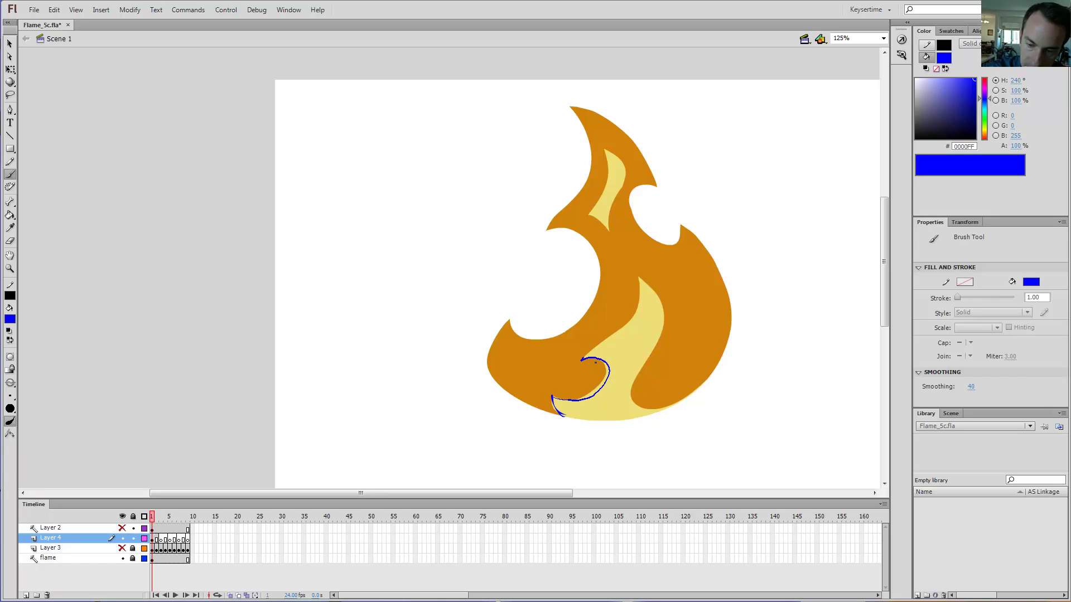
{"action": "mouse_move", "coordinate": [596, 363]}
{"action": "left_mouse_down"}
{"action": "mouse_move", "coordinate": [641, 326]}
{"action": "mouse_move", "coordinate": [646, 285]}
{"action": "mouse_move", "coordinate": [671, 339]}
{"action": "mouse_move", "coordinate": [639, 407]}
{"action": "mouse_move", "coordinate": [691, 404]}
{"action": "left_mouse_up"}
{"action": "key", "text": "ctrl+z"}
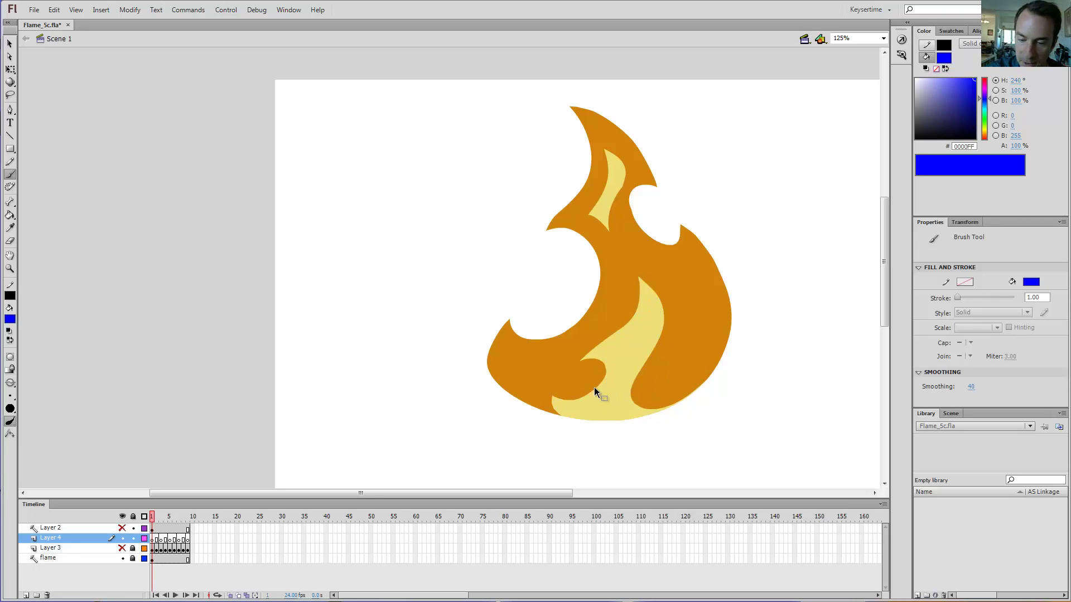
{"action": "key", "text": "y"}
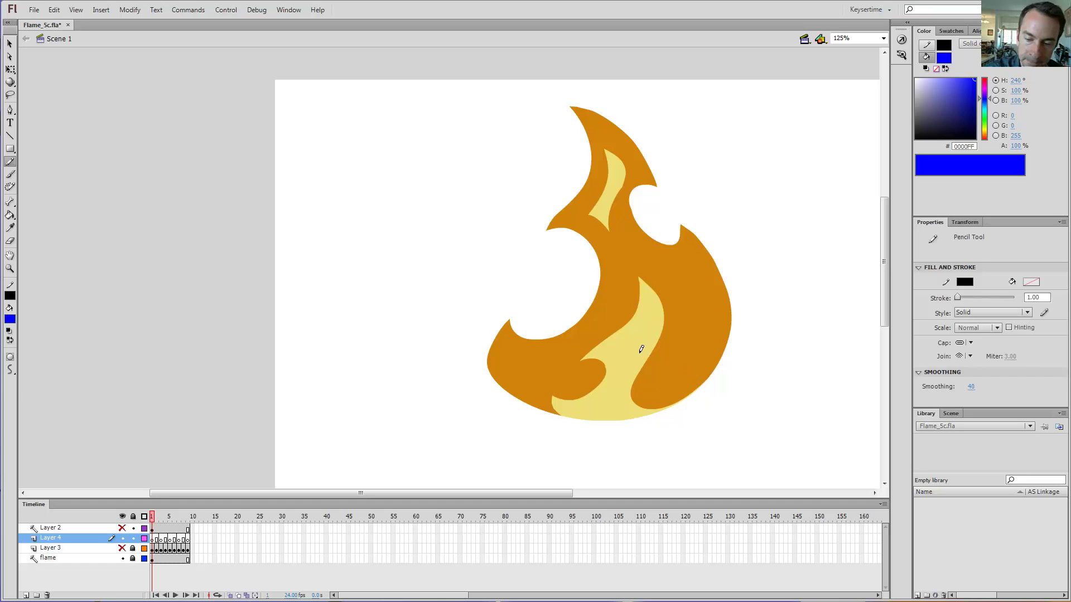
{"action": "key", "text": "v"}
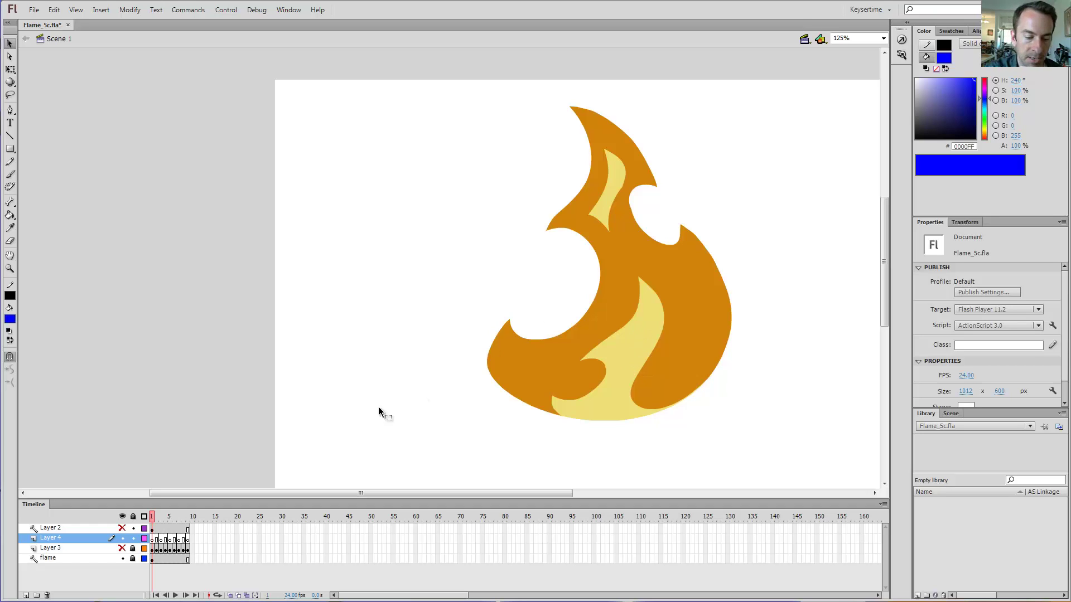
{"action": "left_click", "coordinate": [154, 540]}
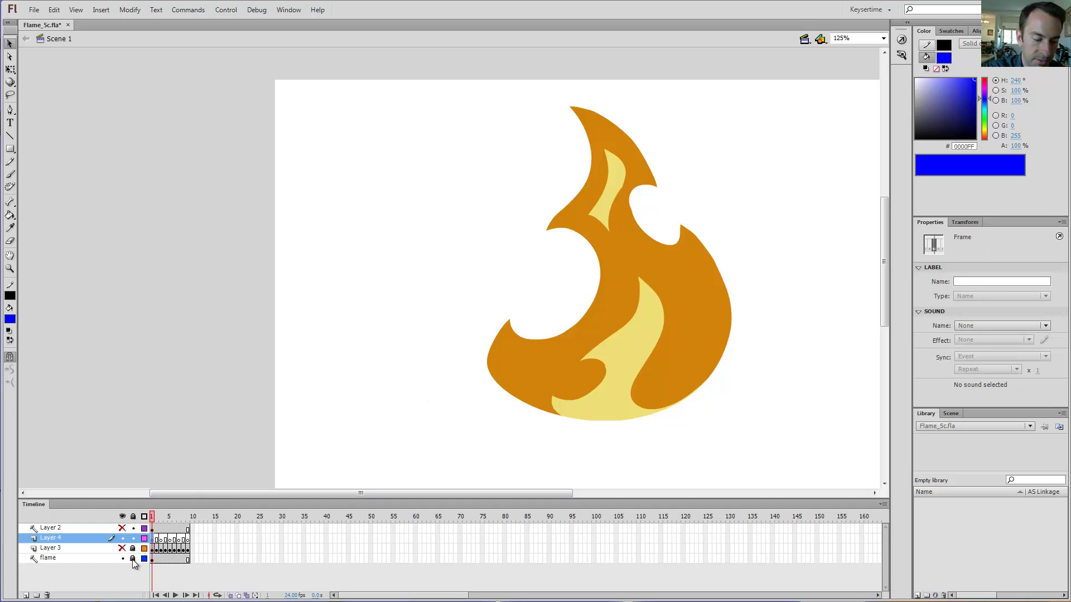
{"action": "key", "text": "y"}
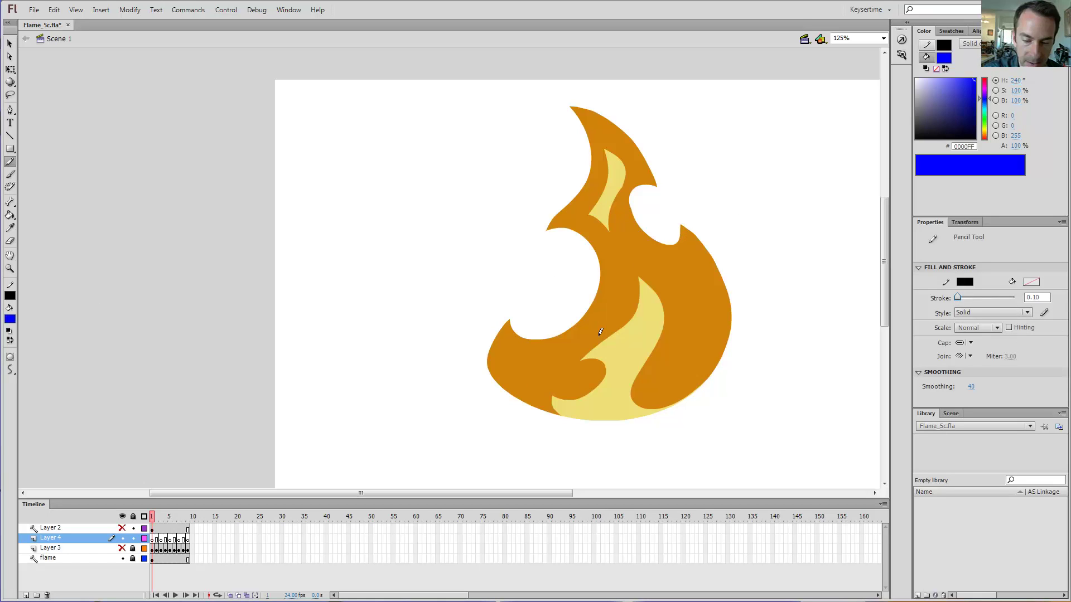
Unlock the flame layer and outline both yellow highlight shapes in black with the Ink Bottle tool.
{"action": "left_click", "coordinate": [133, 559]}
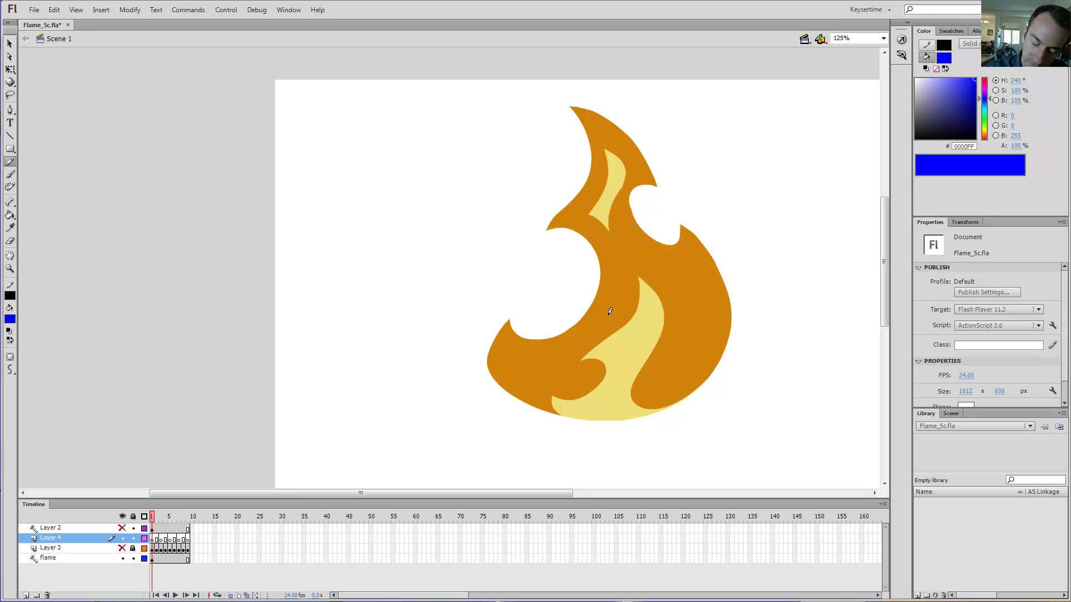
{"action": "key", "text": "s"}
{"action": "left_click", "coordinate": [640, 335]}
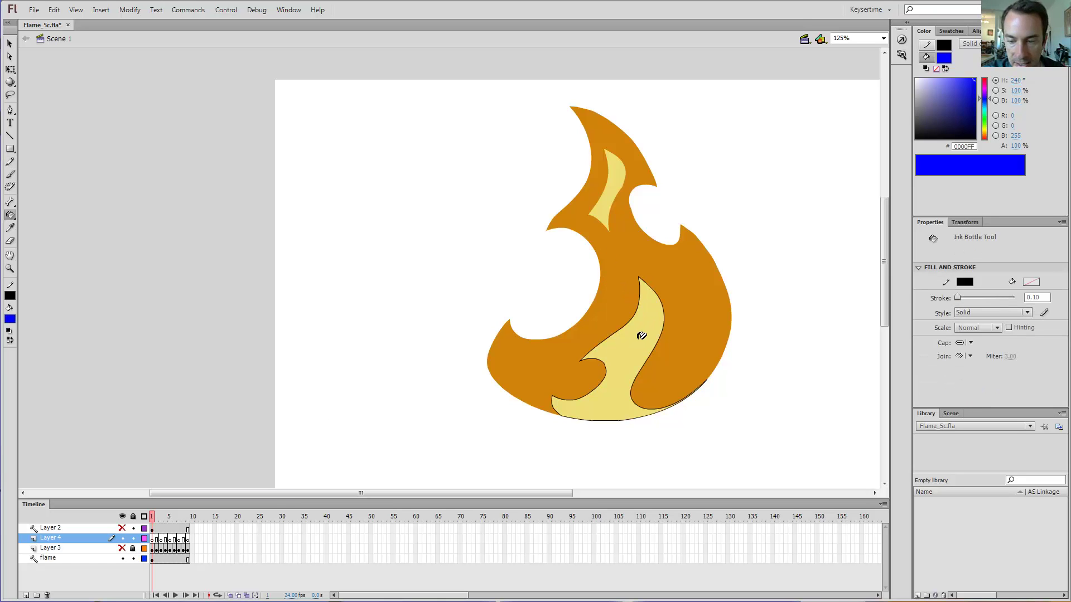
{"action": "left_click", "coordinate": [609, 198]}
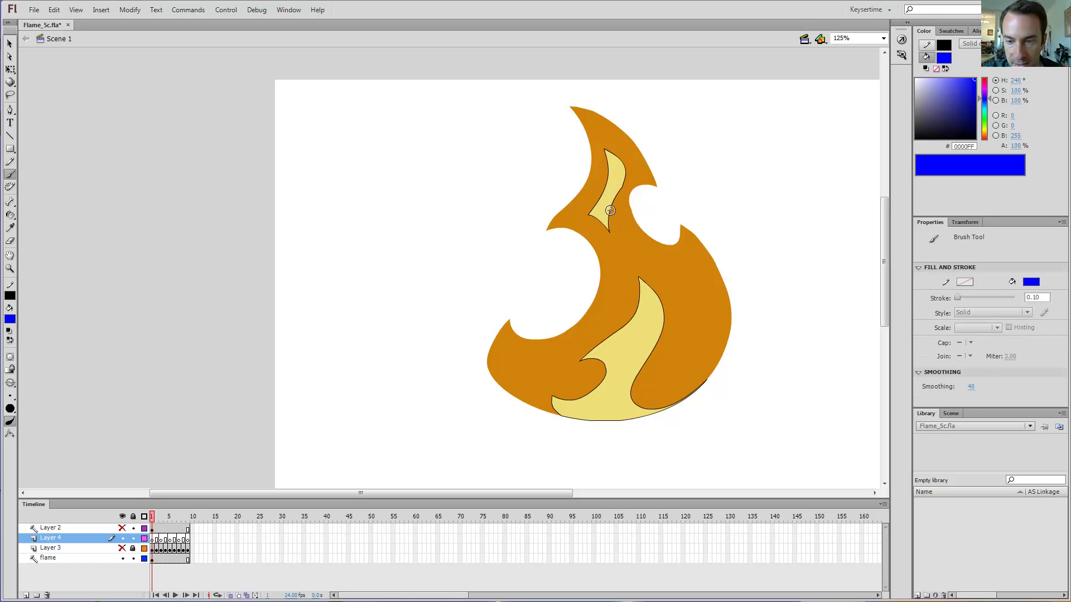
Cut both black highlight outlines from the flame layer and paste them in place on frame 1 of Layer 4.
{"action": "key", "text": "v"}
{"action": "double_click", "coordinate": [610, 209]}
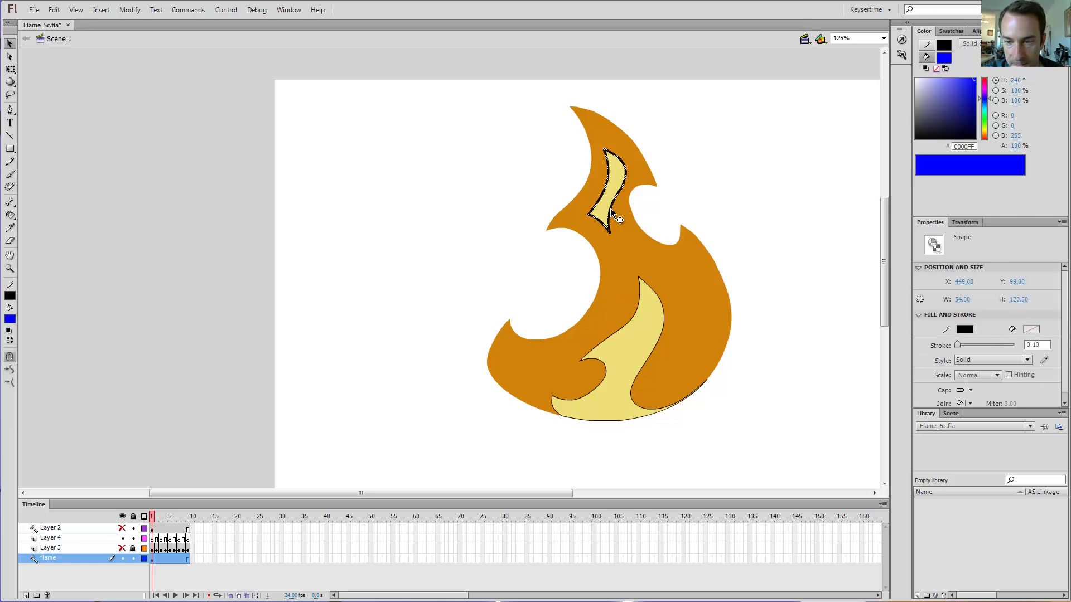
{"action": "double_click", "coordinate": [655, 293], "text": "shift"}
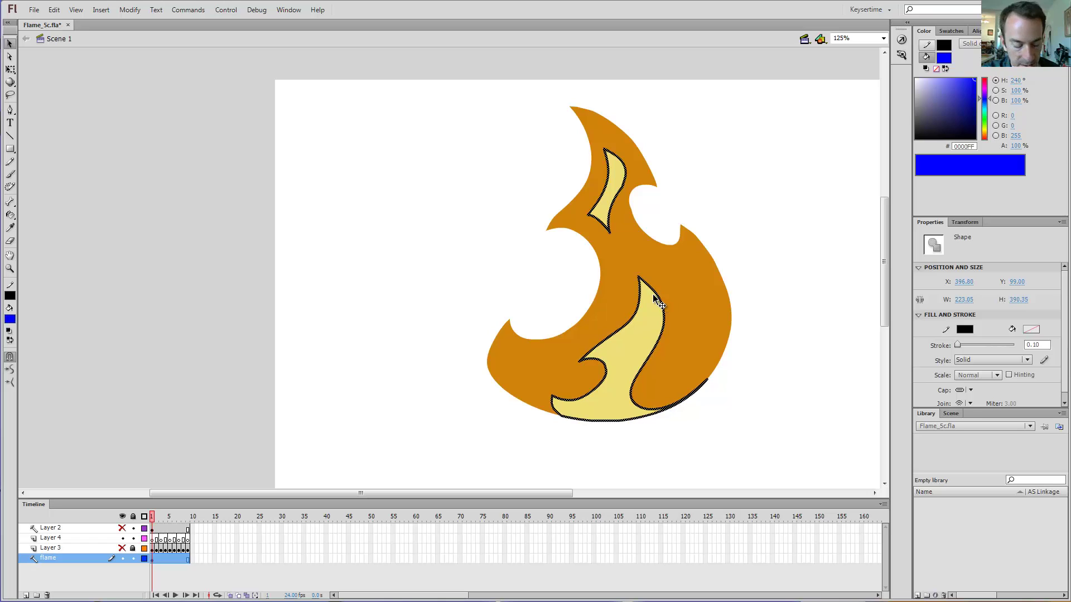
{"action": "key", "text": "Delete"}
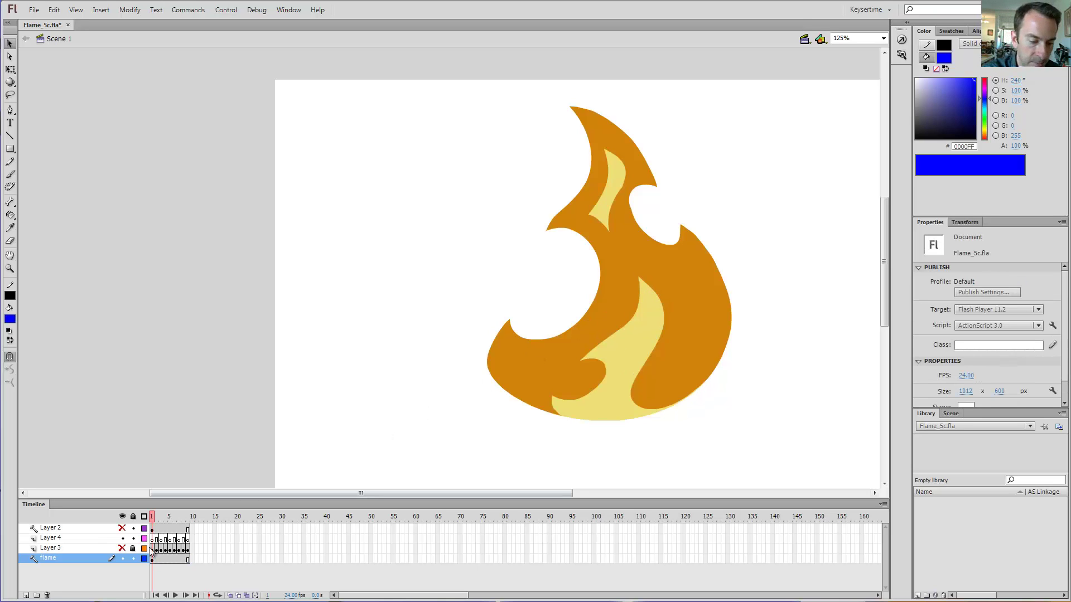
{"action": "left_click", "coordinate": [153, 541]}
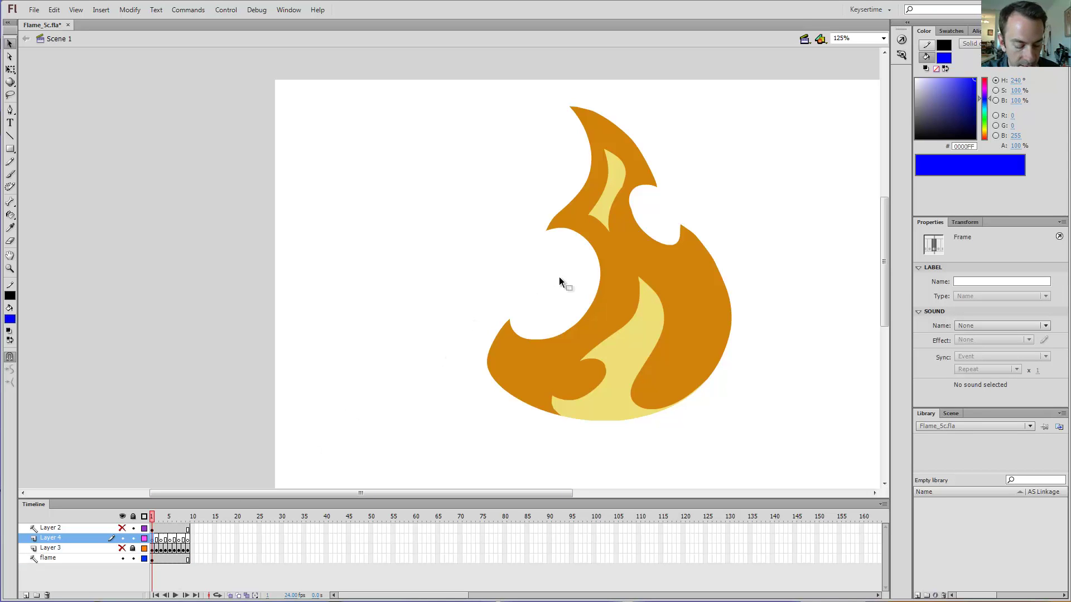
{"action": "key", "text": "ctrl+shift+v"}
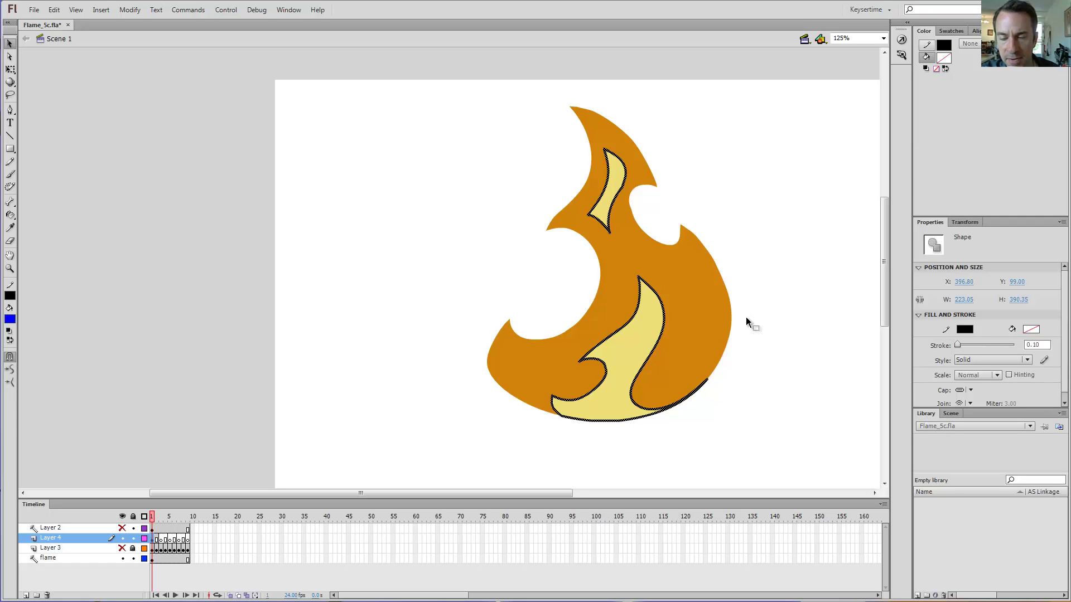
Hide the orange flame layer and show the light-blue Layer 3 beneath the pasted highlight outlines.
{"action": "left_click", "coordinate": [748, 277]}
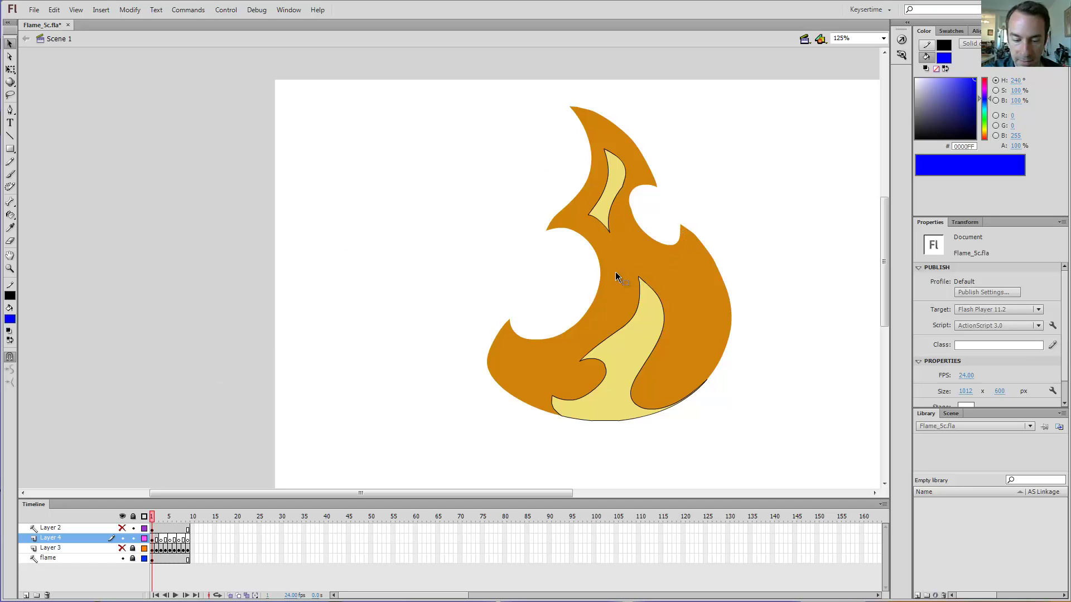
{"action": "left_click", "coordinate": [122, 558]}
{"action": "left_click", "coordinate": [122, 548]}
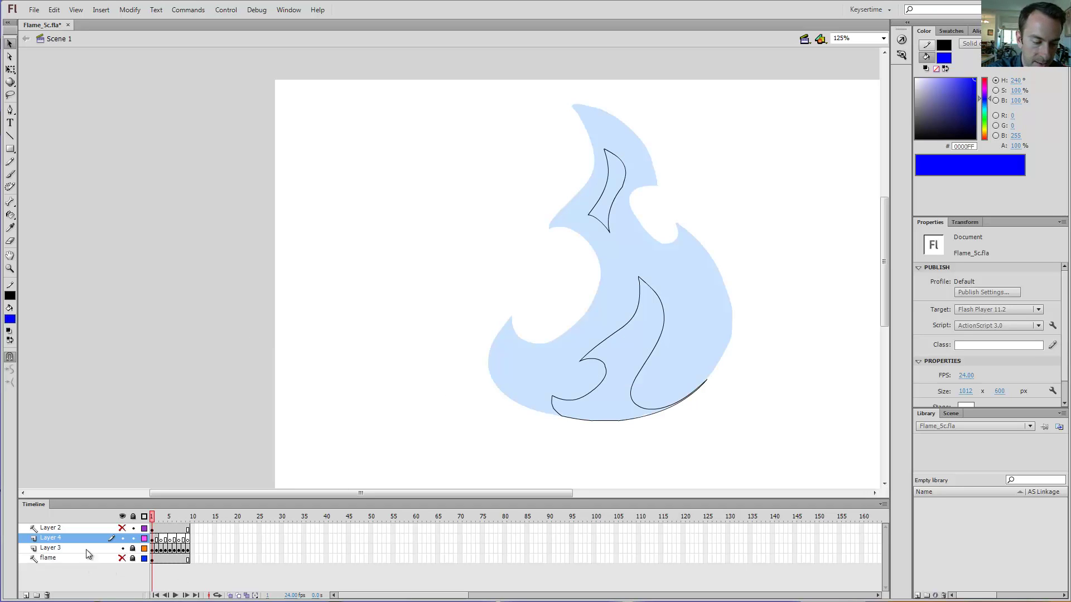
Turn on onion skinning at frame 3 and narrow its range to end at frame 5.
{"action": "key", "text": "y"}
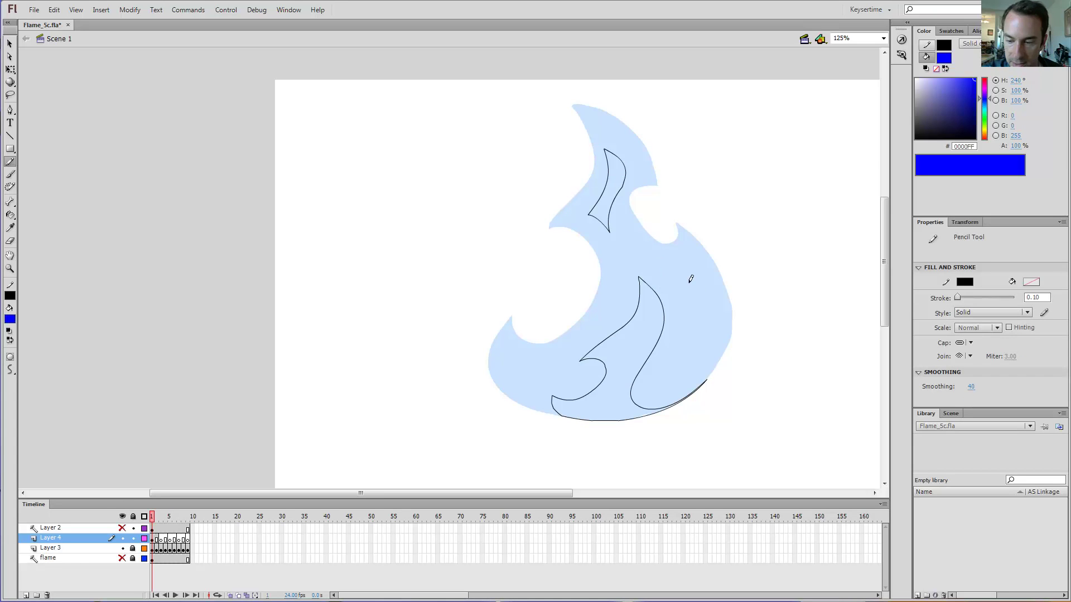
{"action": "key", "text": "period"}
{"action": "key", "text": "period"}
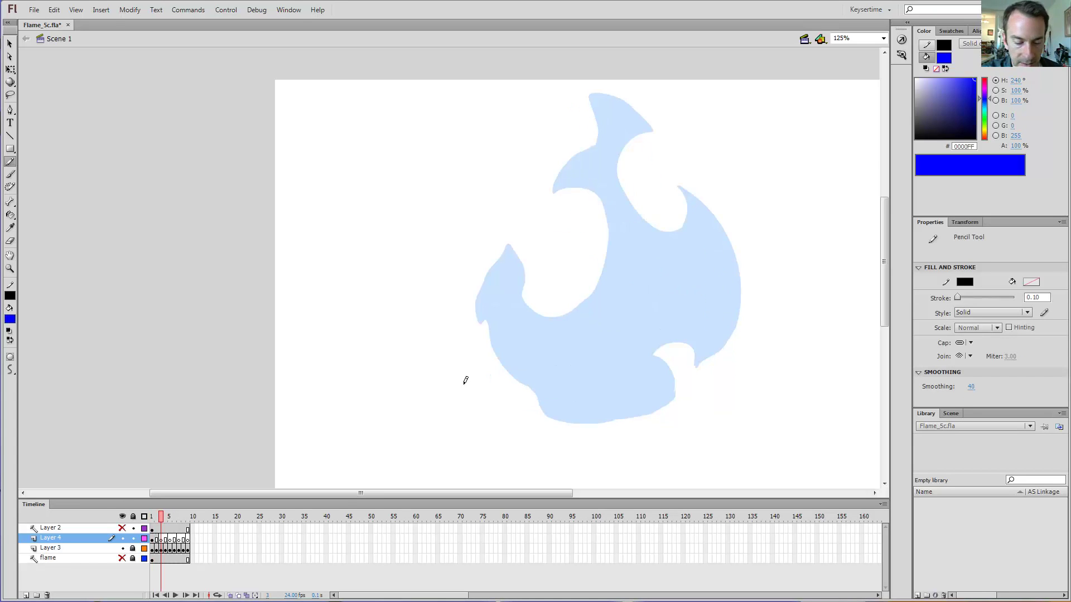
{"action": "left_click", "coordinate": [230, 595]}
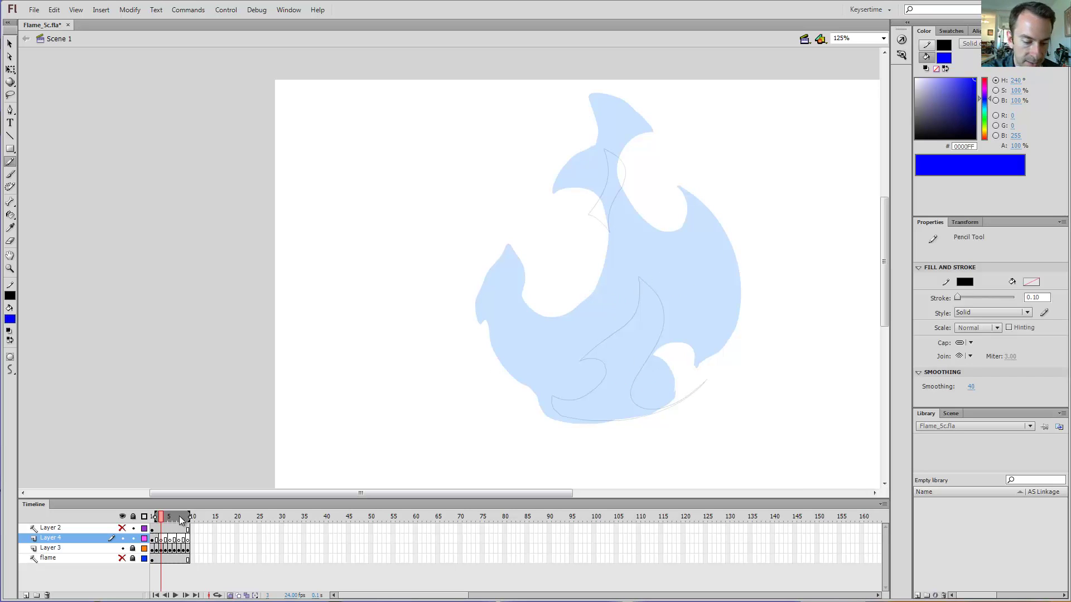
{"action": "left_click_drag", "start_coordinate": [190, 517], "coordinate": [171, 522]}
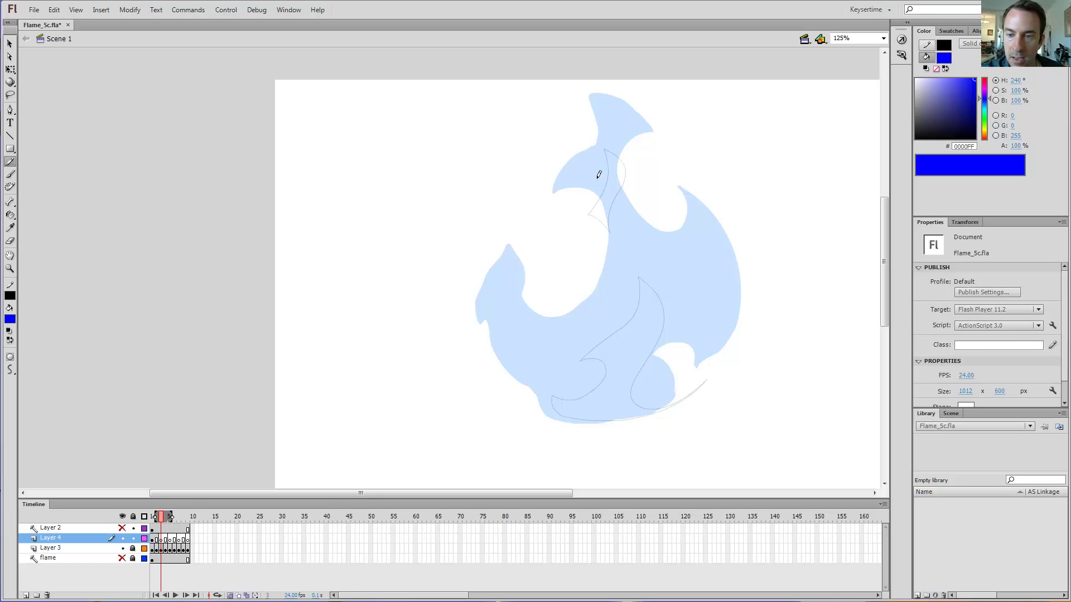
Compare frames 1 and 3, and pencil a small pointed highlight in the flame's top tip on frame 3 of Layer 4.
{"action": "key", "text": "comma"}
{"action": "key", "text": "comma"}
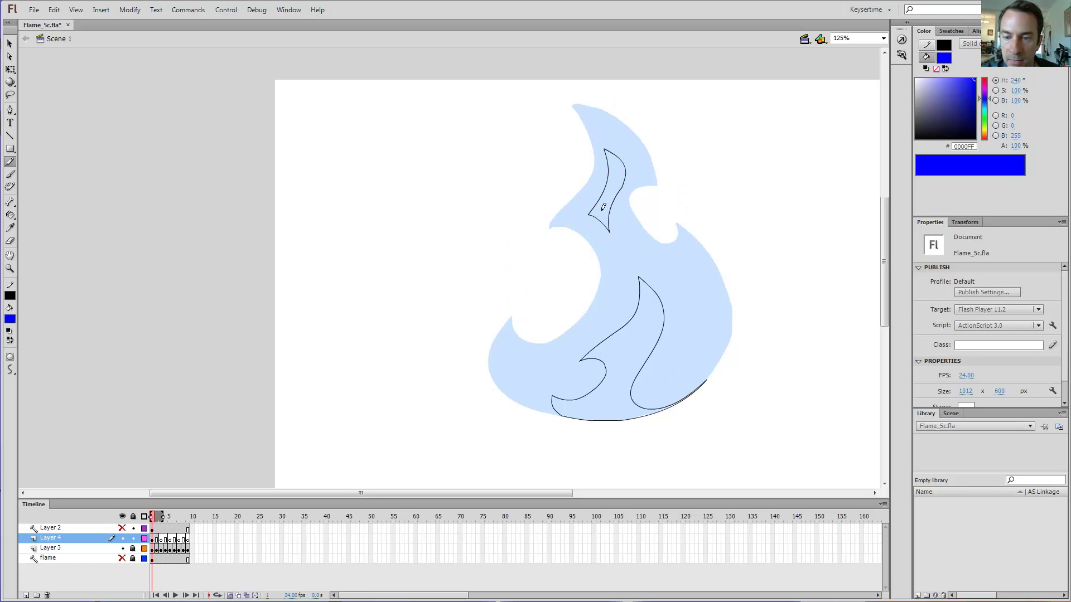
{"action": "key", "text": "period"}
{"action": "key", "text": "period"}
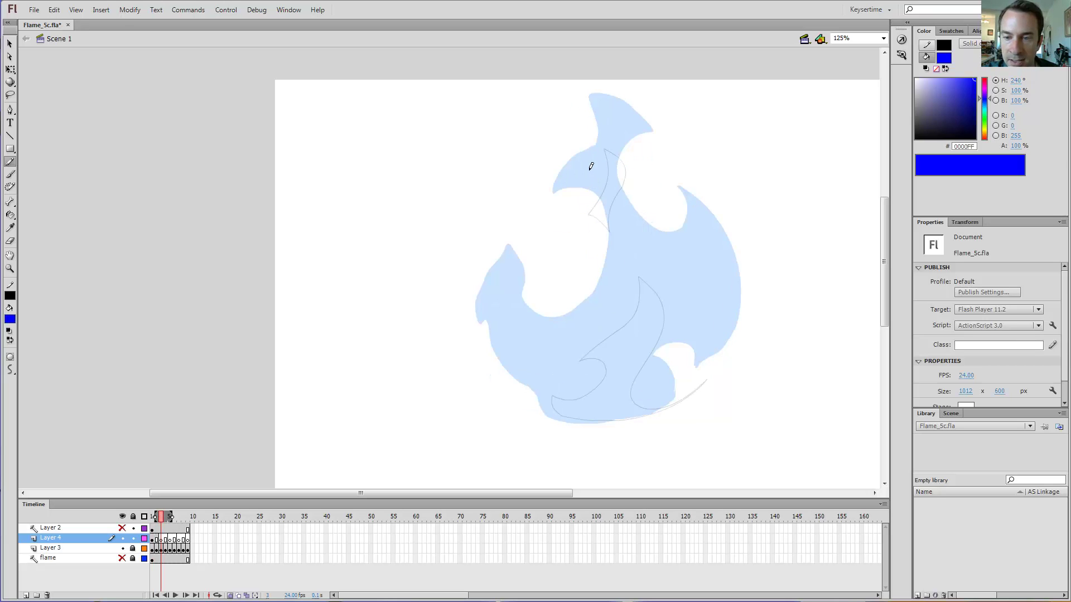
{"action": "key", "text": "comma"}
{"action": "key", "text": "comma"}
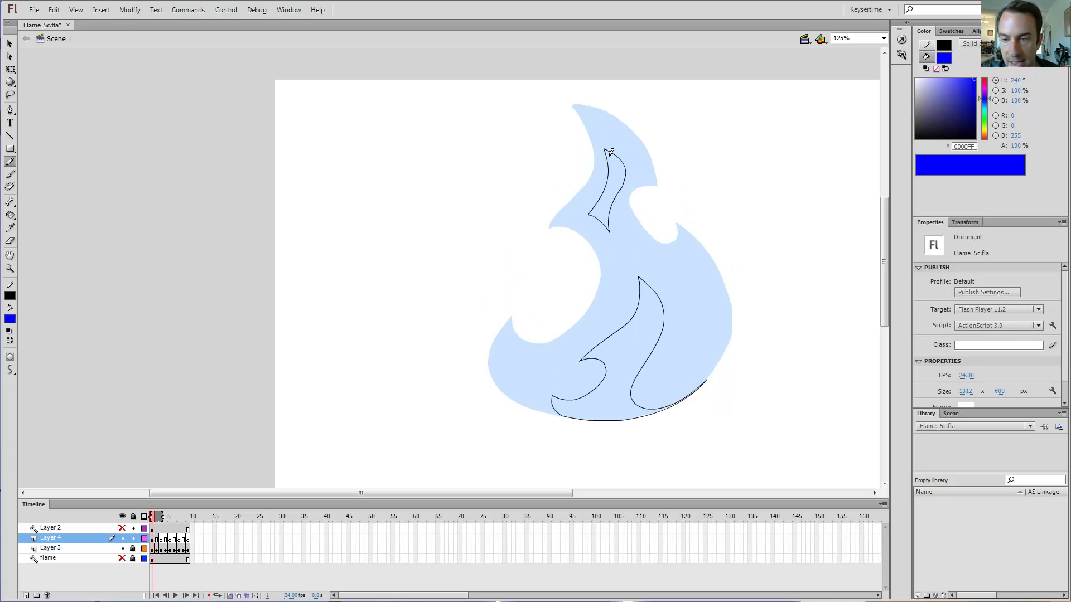
{"action": "key", "text": "period"}
{"action": "key", "text": "period"}
{"action": "key", "text": "comma"}
{"action": "key", "text": "comma"}
{"action": "key", "text": "period"}
{"action": "key", "text": "period"}
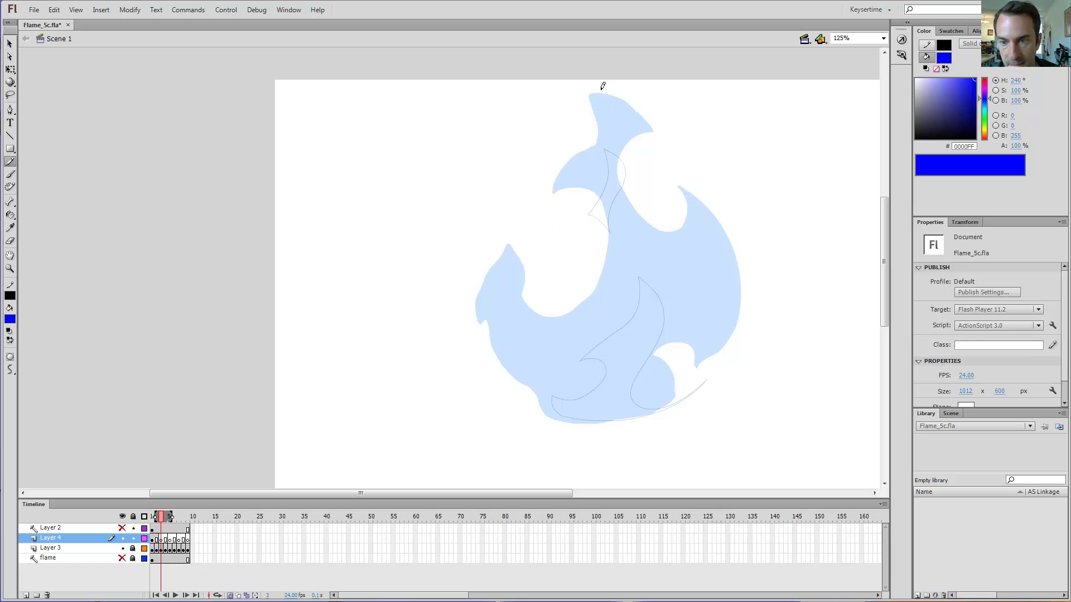
{"action": "mouse_move", "coordinate": [613, 129]}
{"action": "left_mouse_down"}
{"action": "mouse_move", "coordinate": [611, 115]}
{"action": "mouse_move", "coordinate": [627, 124]}
{"action": "mouse_move", "coordinate": [599, 144]}
{"action": "left_mouse_up"}
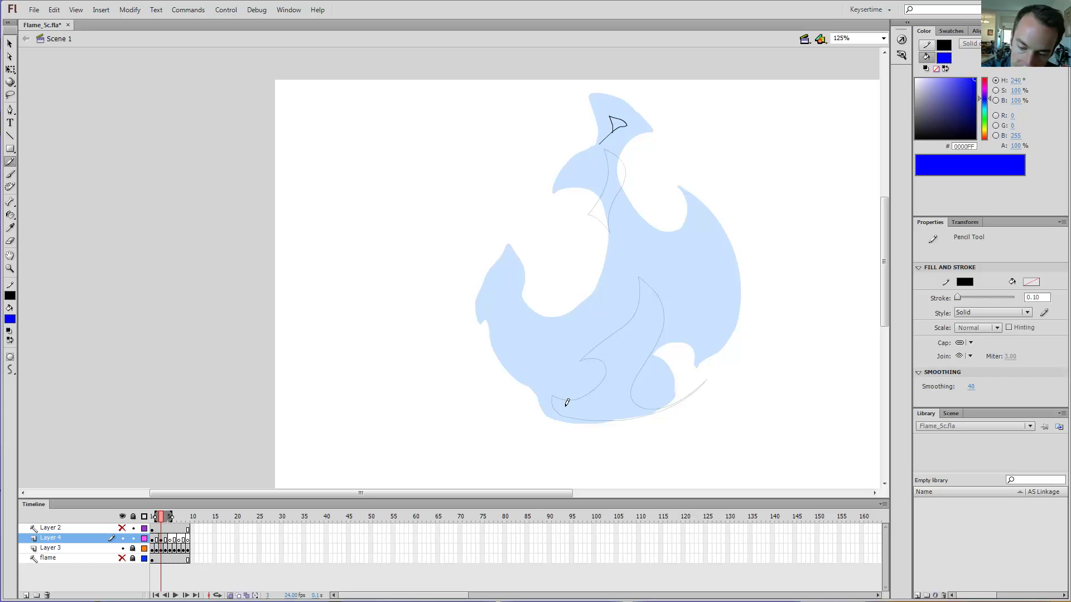
Flip between frames 1 and 3 to examine how the flame's notches and lower highlight move.
{"action": "key", "text": "comma"}
{"action": "key", "text": "comma"}
{"action": "key", "text": "period"}
{"action": "key", "text": "period"}
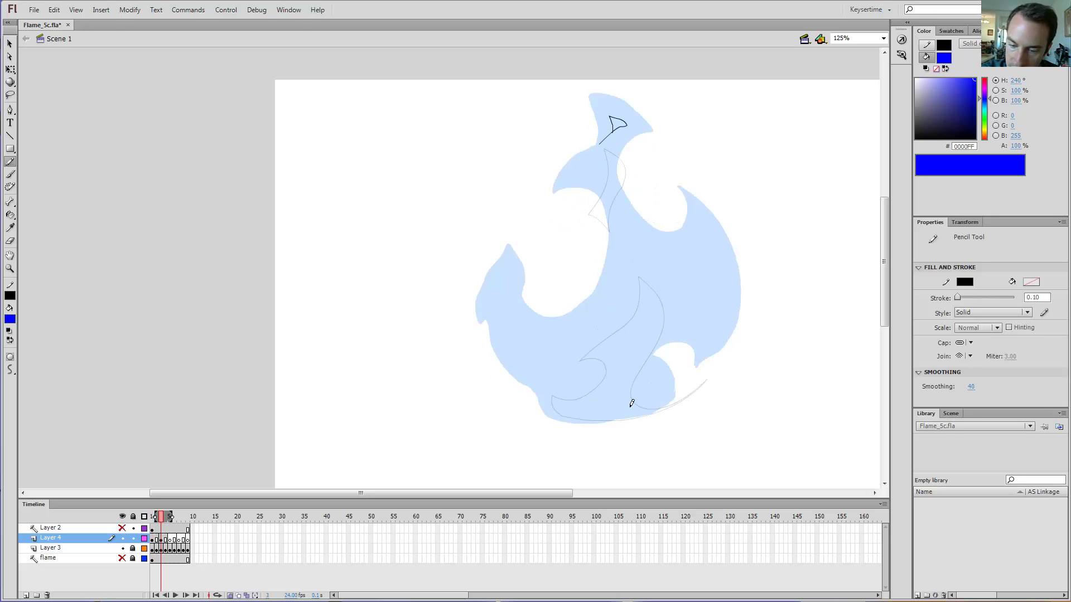
{"action": "key", "text": "comma"}
{"action": "key", "text": "comma"}
{"action": "key", "text": "period"}
{"action": "key", "text": "period"}
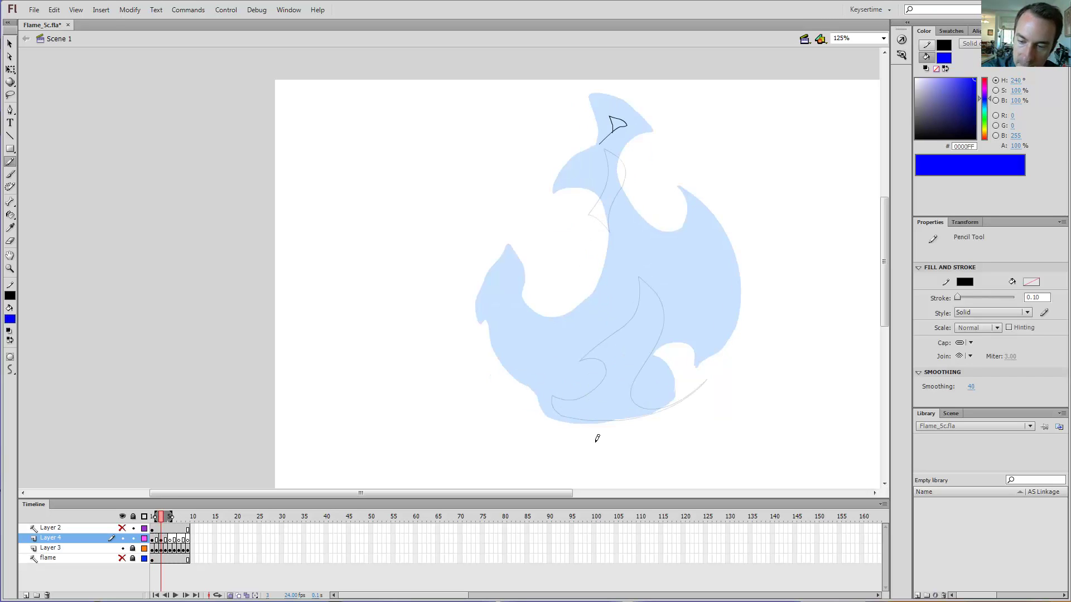
{"action": "key", "text": "comma"}
{"action": "key", "text": "comma"}
{"action": "key", "text": "period"}
{"action": "key", "text": "period"}
{"action": "key", "text": "comma"}
{"action": "key", "text": "comma"}
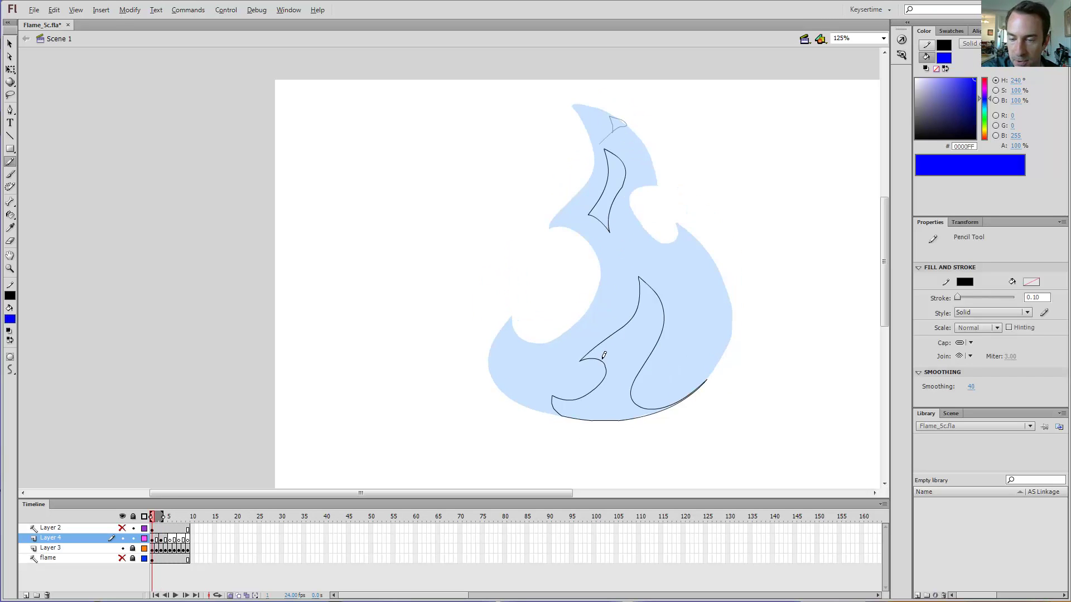
{"action": "key", "text": "period"}
{"action": "key", "text": "period"}
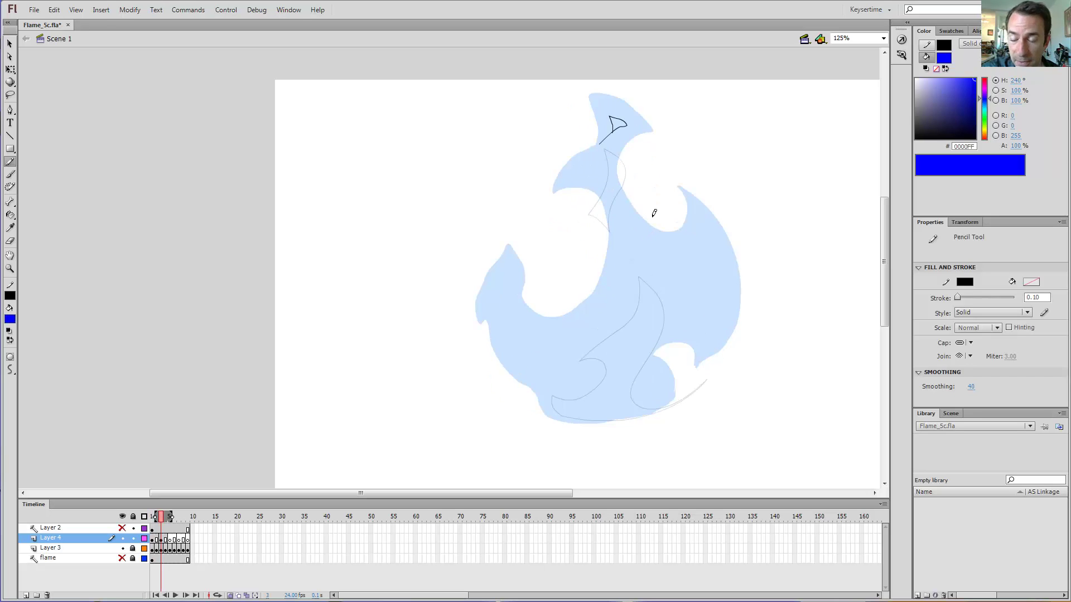
{"action": "key", "text": "comma"}
{"action": "key", "text": "comma"}
{"action": "key", "text": "period"}
{"action": "key", "text": "period"}
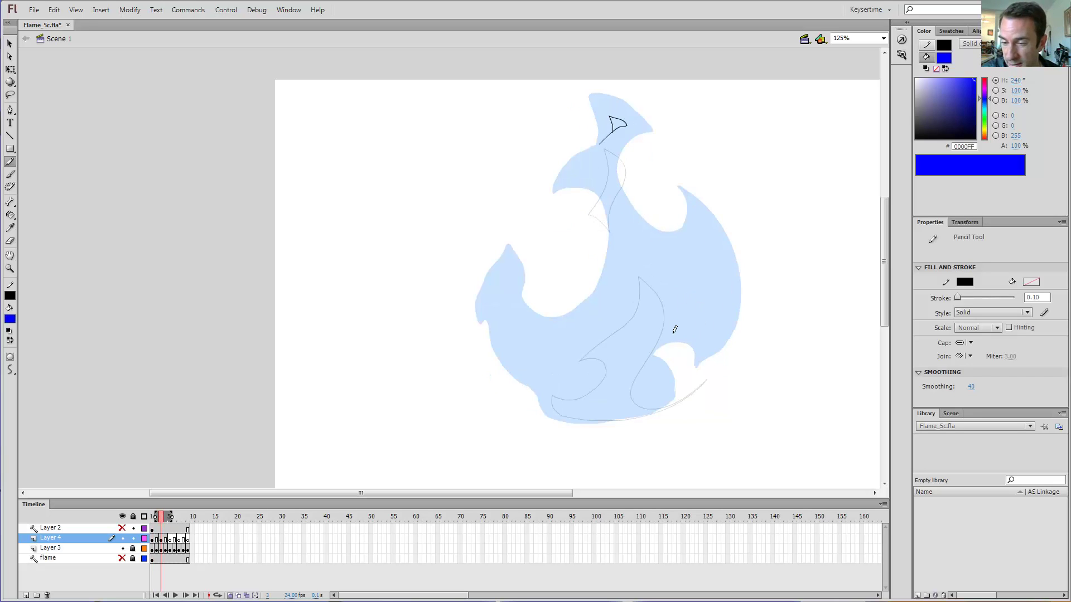
{"action": "key", "text": "comma"}
{"action": "key", "text": "comma"}
{"action": "key", "text": "period"}
{"action": "key", "text": "period"}
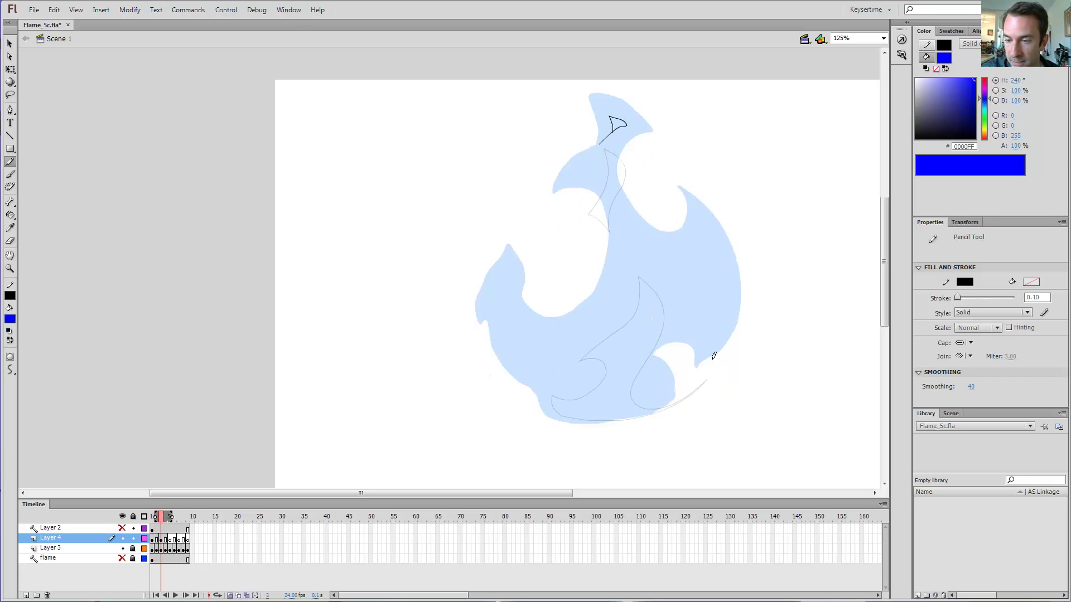
{"action": "key", "text": "comma"}
{"action": "key", "text": "comma"}
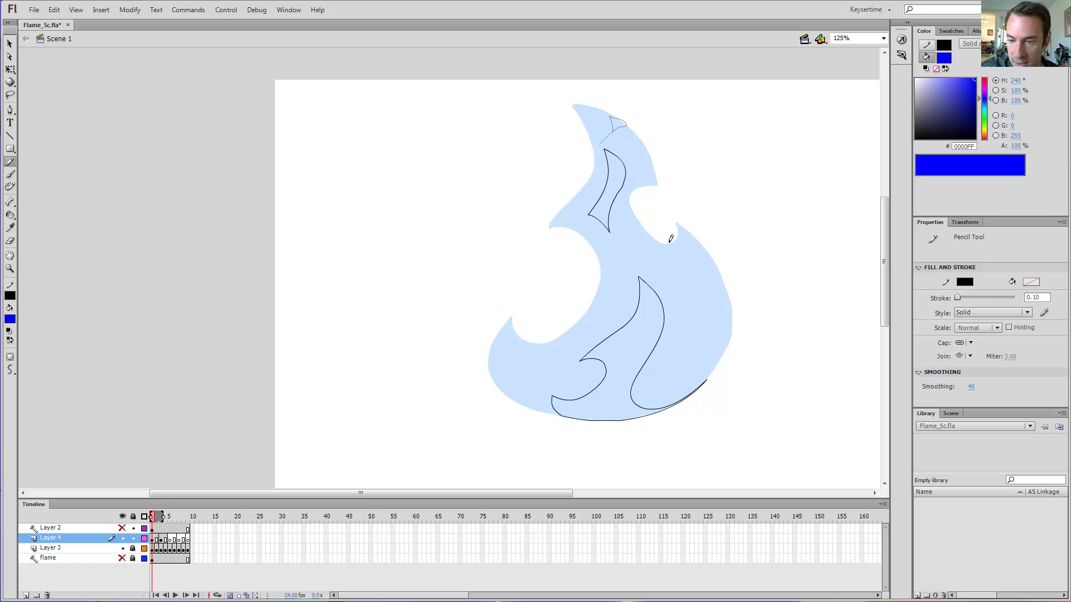
{"action": "key", "text": "period"}
{"action": "key", "text": "period"}
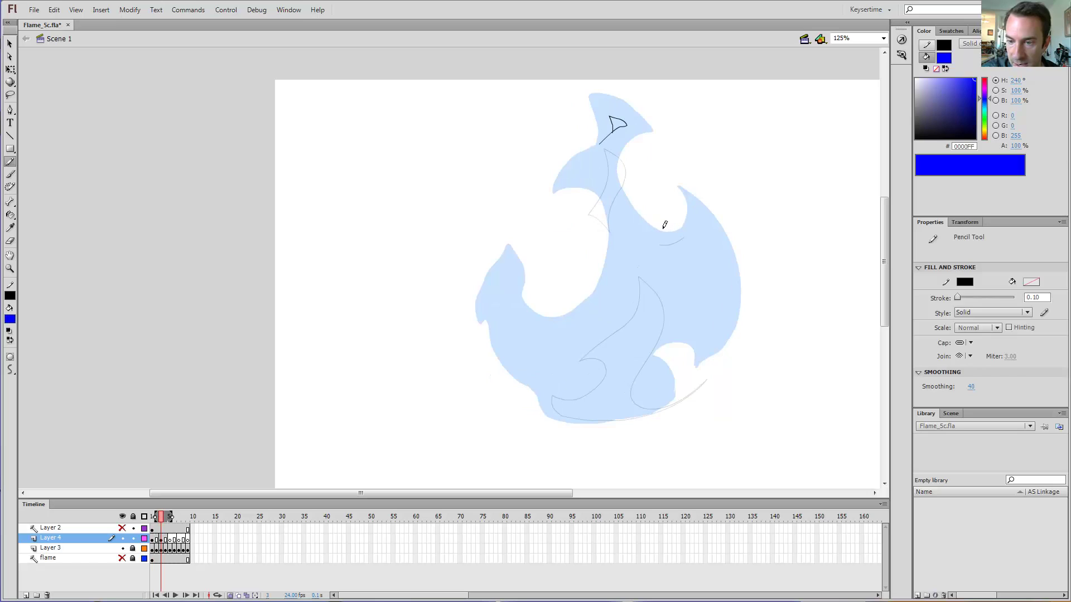
Pencil three short guide strokes around the flame's upper-right notch on frame 3, and delete them.
{"action": "left_click_drag", "start_coordinate": [662, 231], "coordinate": [684, 225]}
{"action": "left_click_drag", "start_coordinate": [658, 244], "coordinate": [694, 235]}
{"action": "left_click_drag", "start_coordinate": [652, 185], "coordinate": [678, 177]}
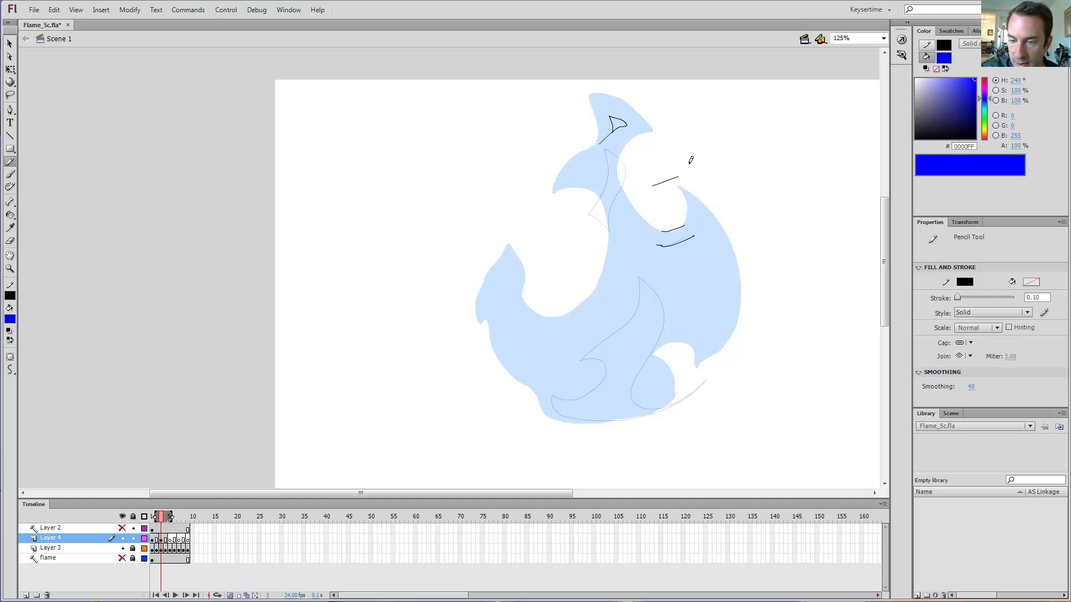
{"action": "key", "text": "v"}
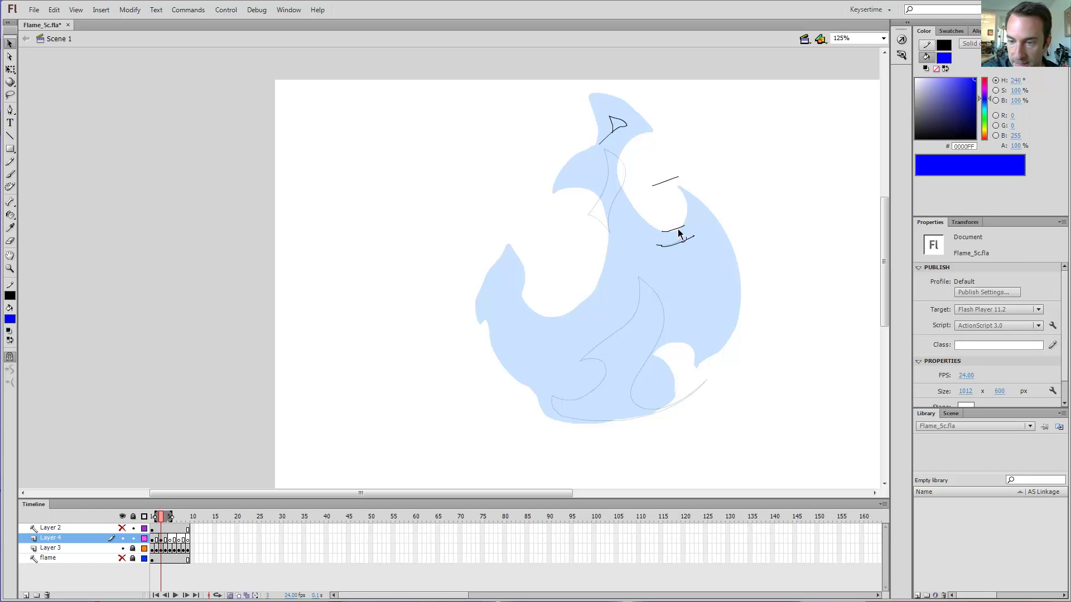
{"action": "left_click", "coordinate": [676, 228]}
{"action": "key", "text": "Delete"}
{"action": "left_click", "coordinate": [683, 246]}
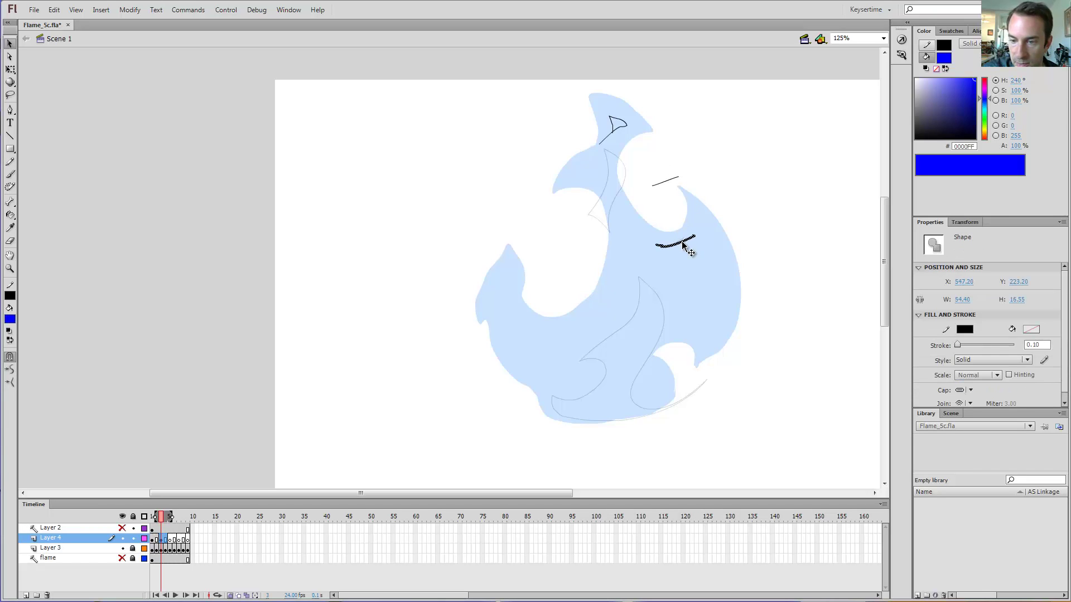
{"action": "key", "text": "Delete"}
{"action": "left_click", "coordinate": [672, 180]}
{"action": "key", "text": "Delete"}
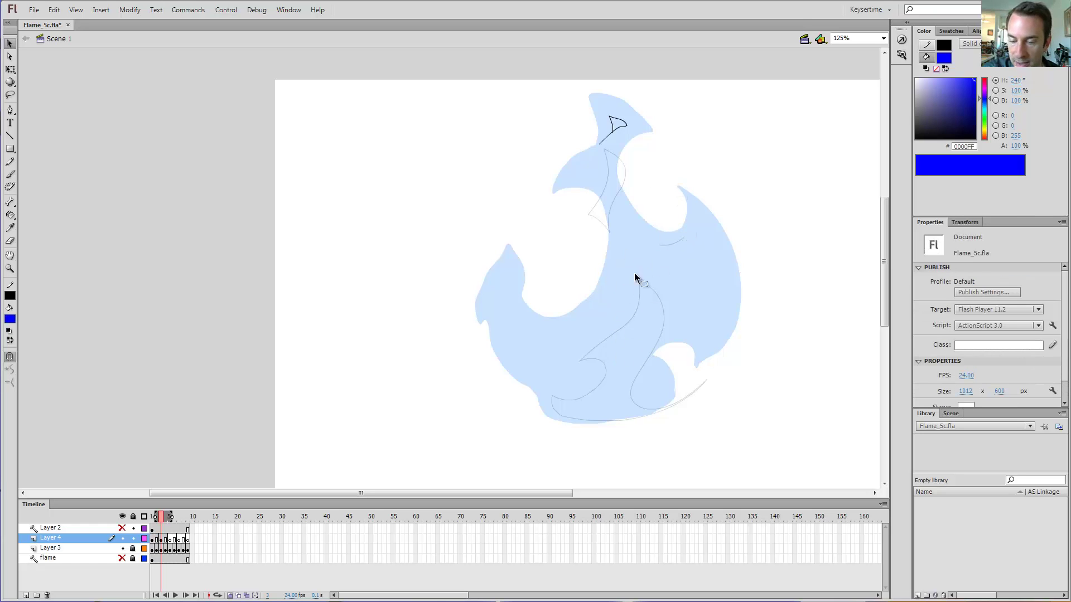
Pencil the upper part of the lower highlight on frame 3, with a hooked left edge, pointed tip and notched right side.
{"action": "key", "text": "y"}
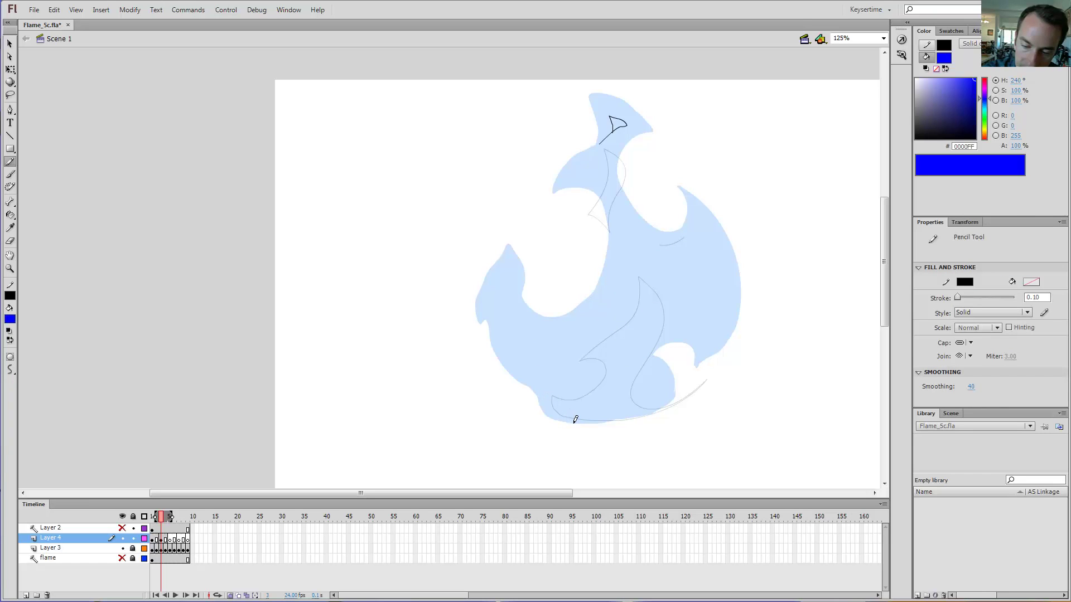
{"action": "mouse_move", "coordinate": [576, 419]}
{"action": "left_mouse_down"}
{"action": "mouse_move", "coordinate": [549, 393]}
{"action": "mouse_move", "coordinate": [575, 363]}
{"action": "mouse_move", "coordinate": [558, 316]}
{"action": "left_mouse_up"}
{"action": "key", "text": "ctrl+z"}
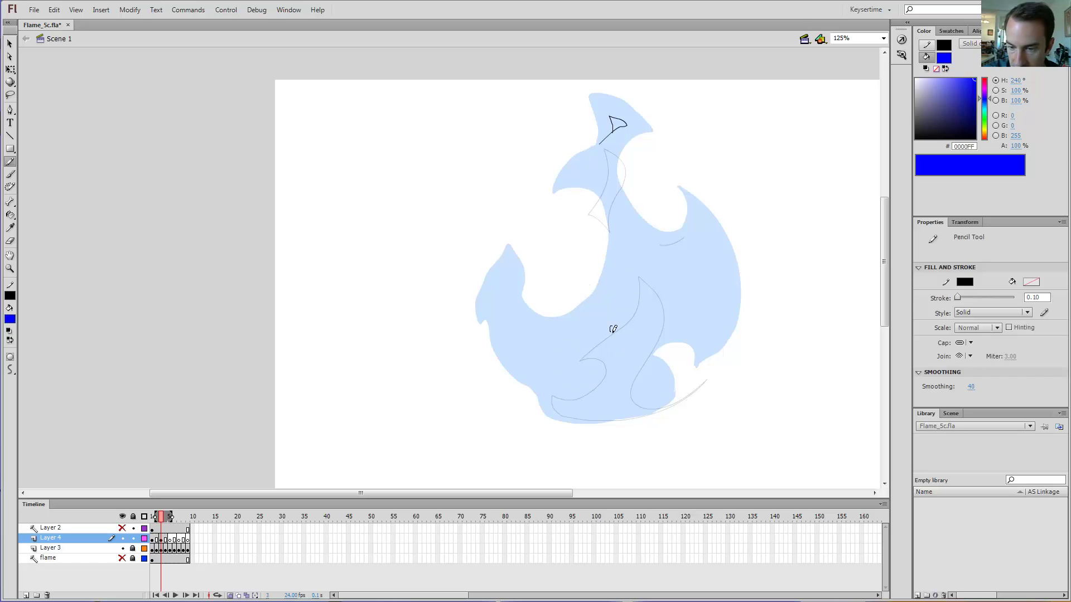
{"action": "left_click_drag", "start_coordinate": [637, 321], "coordinate": [644, 282]}
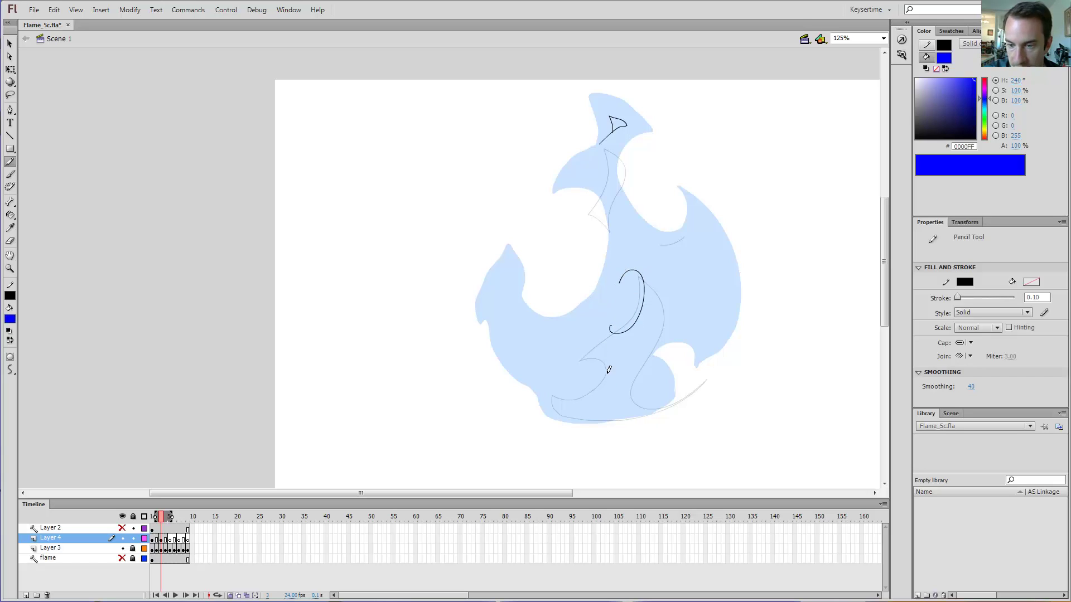
{"action": "mouse_move", "coordinate": [619, 283]}
{"action": "left_mouse_down"}
{"action": "mouse_move", "coordinate": [621, 224]}
{"action": "mouse_move", "coordinate": [672, 246]}
{"action": "mouse_move", "coordinate": [695, 274]}
{"action": "left_mouse_up"}
{"action": "key", "text": "e"}
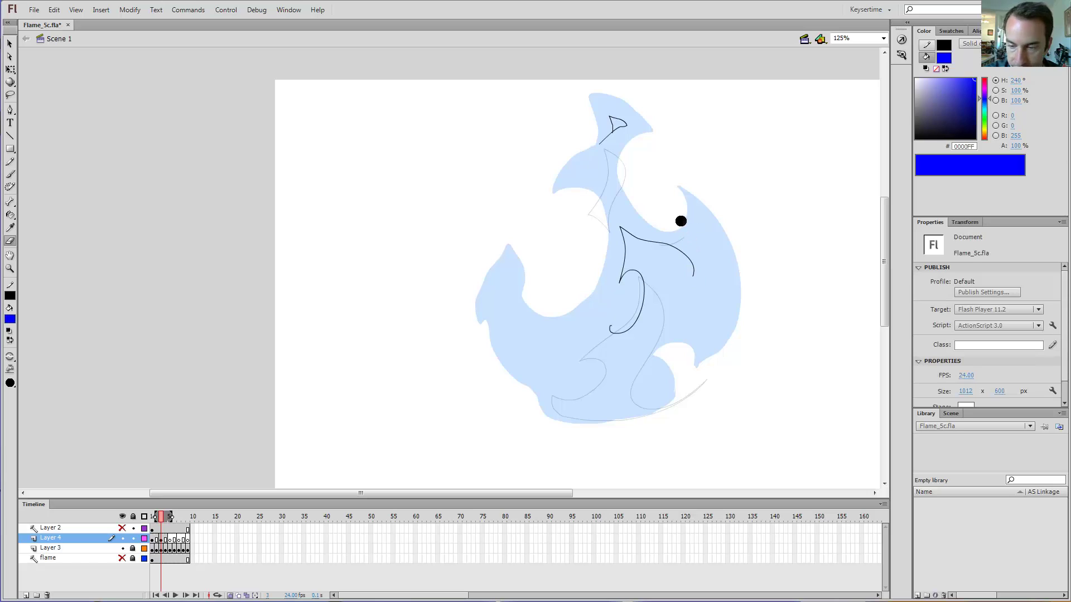
{"action": "key", "text": "y"}
{"action": "mouse_move", "coordinate": [694, 274]}
{"action": "left_mouse_down"}
{"action": "mouse_move", "coordinate": [669, 278]}
{"action": "mouse_move", "coordinate": [671, 296]}
{"action": "mouse_move", "coordinate": [694, 297]}
{"action": "mouse_move", "coordinate": [693, 319]}
{"action": "mouse_move", "coordinate": [632, 366]}
{"action": "left_mouse_up"}
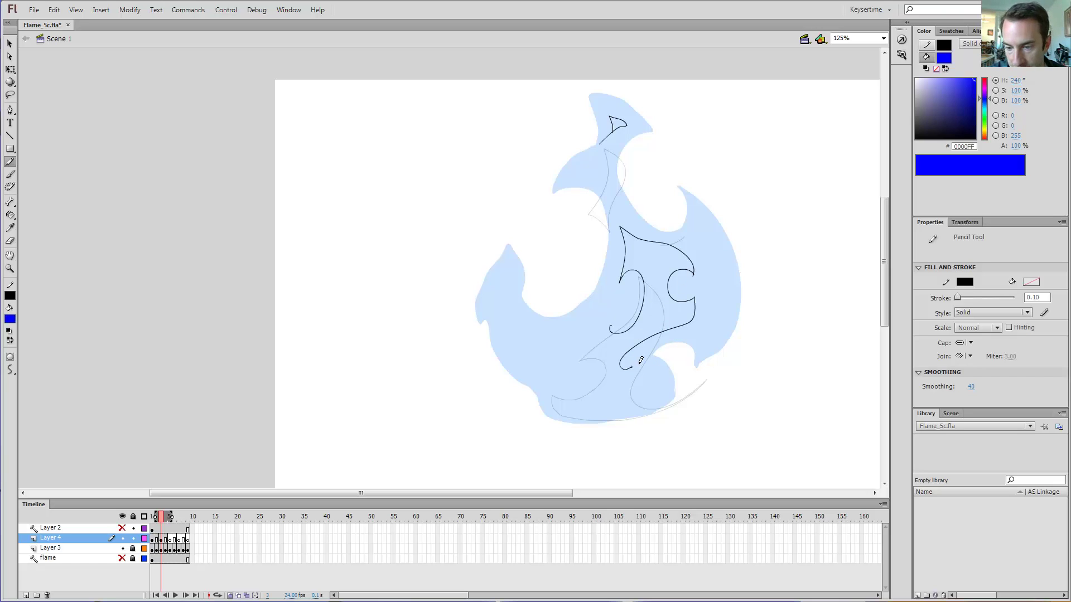
Extend the lower highlight's right outline on frame 3 in a wavy pencil line down to the flame's base.
{"action": "key", "text": "b"}
{"action": "key", "text": "b"}
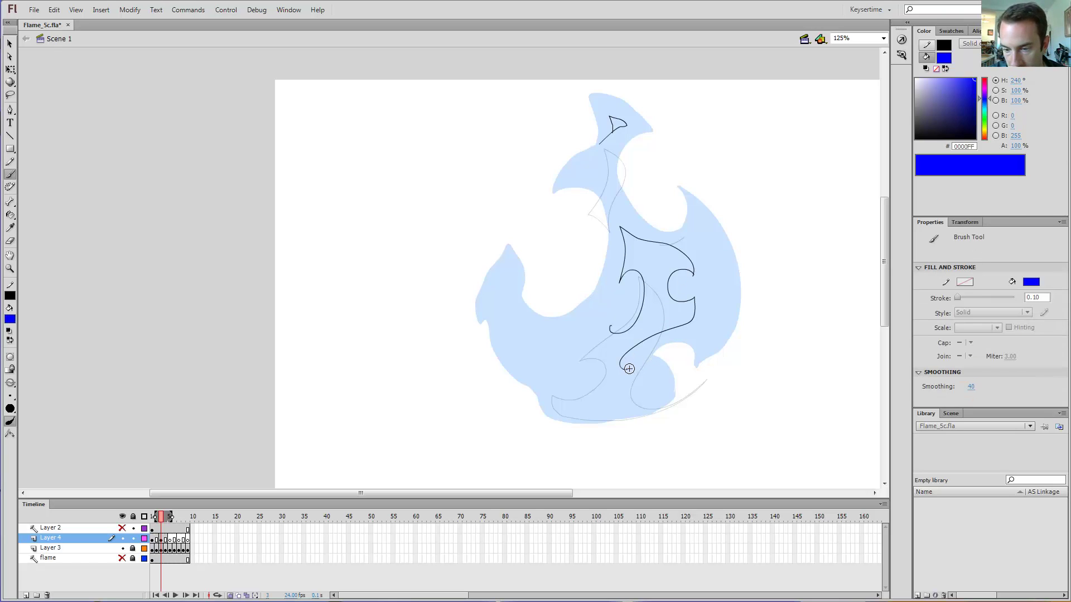
{"action": "key", "text": "v"}
{"action": "key", "text": "ctrl+a"}
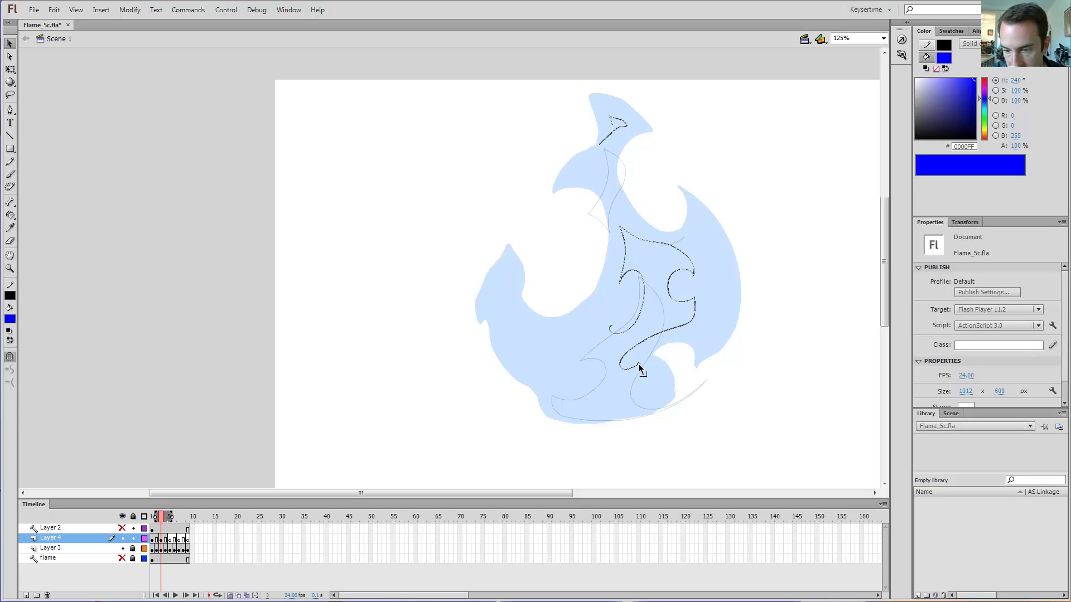
{"action": "key", "text": "ctrl+shift+a"}
{"action": "key", "text": "y"}
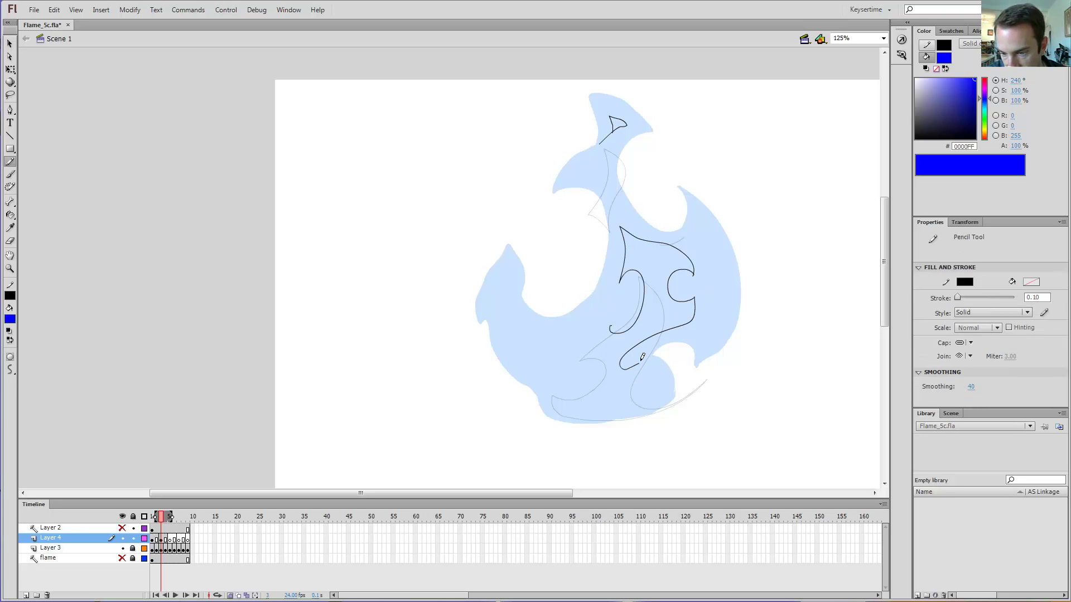
{"action": "left_click_drag", "start_coordinate": [645, 356], "coordinate": [659, 351]}
{"action": "mouse_move", "coordinate": [637, 367]}
{"action": "left_mouse_down"}
{"action": "mouse_move", "coordinate": [642, 386]}
{"action": "mouse_move", "coordinate": [658, 389]}
{"action": "mouse_move", "coordinate": [641, 424]}
{"action": "left_mouse_up"}
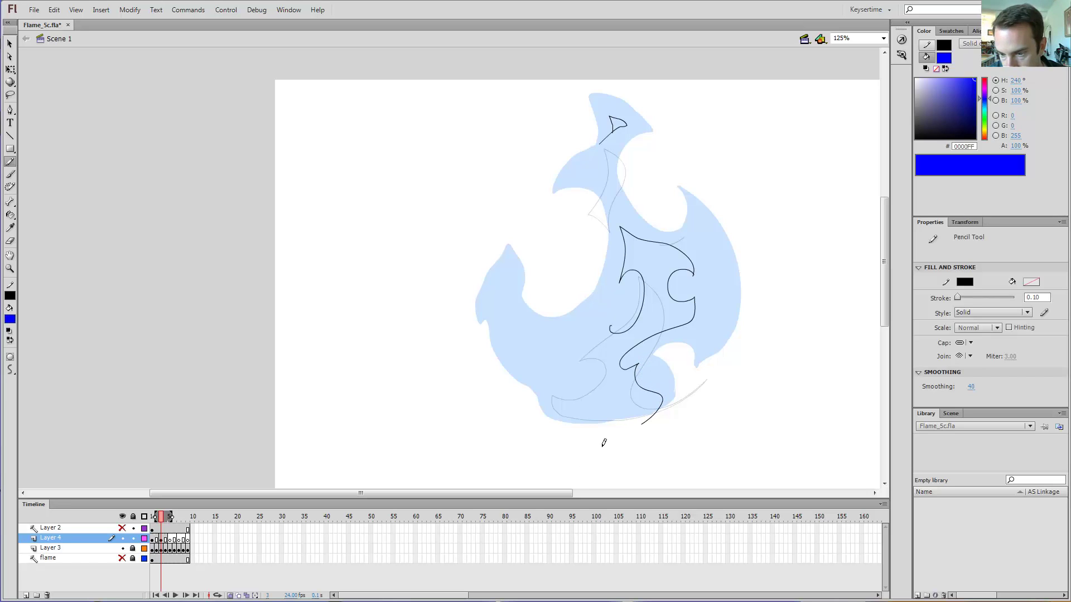
{"action": "key", "text": "v"}
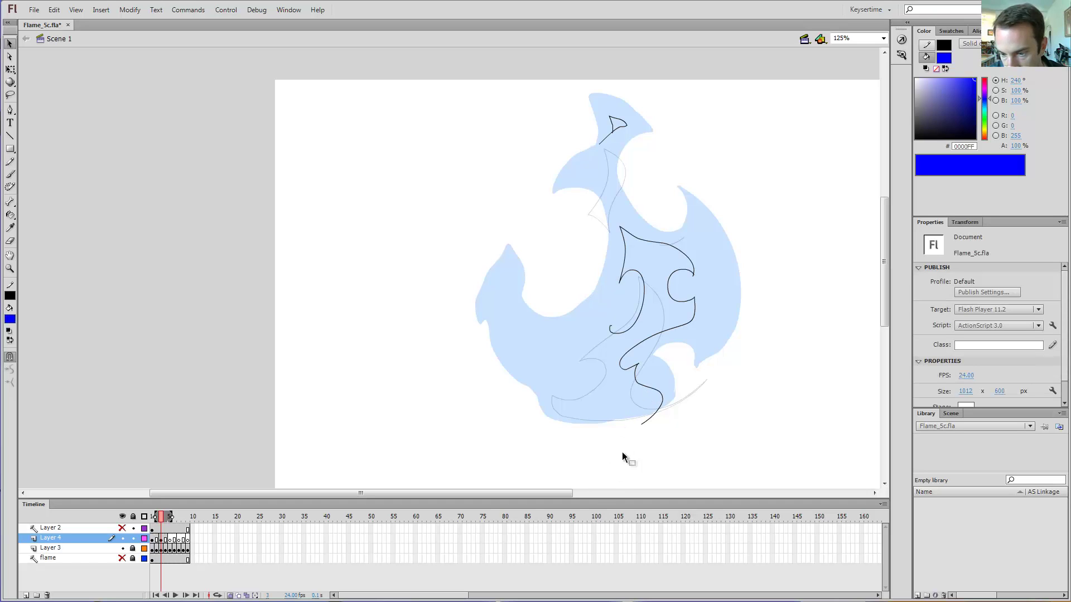
Pencil the lower highlight's left outline on frame 3, from the base around a pointed left tip to the hook, and join the ends.
{"action": "key", "text": "y"}
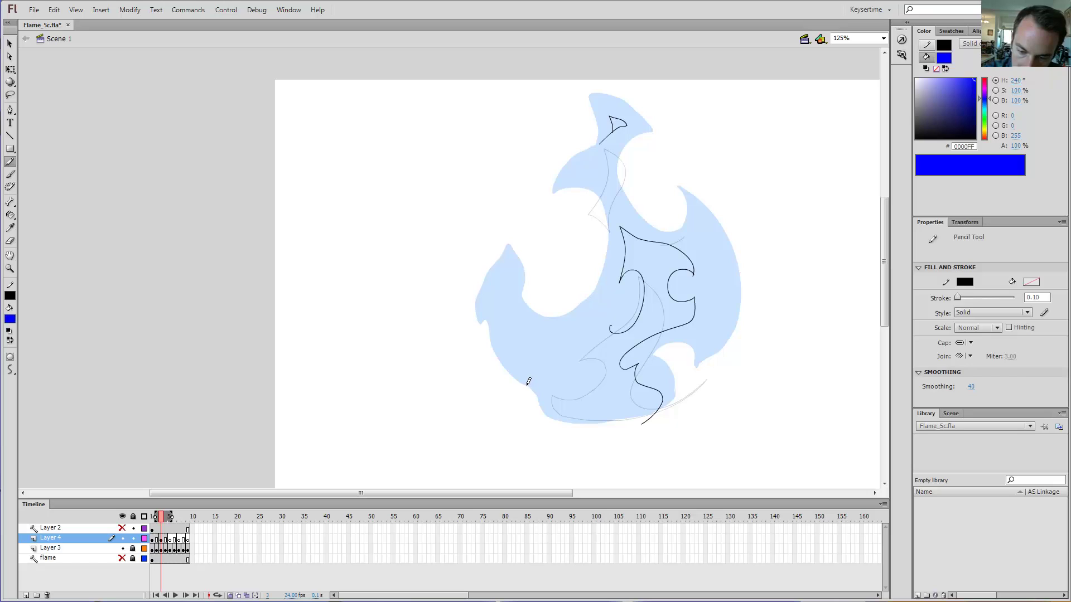
{"action": "key", "text": "comma"}
{"action": "key", "text": "comma"}
{"action": "key", "text": "period"}
{"action": "key", "text": "period"}
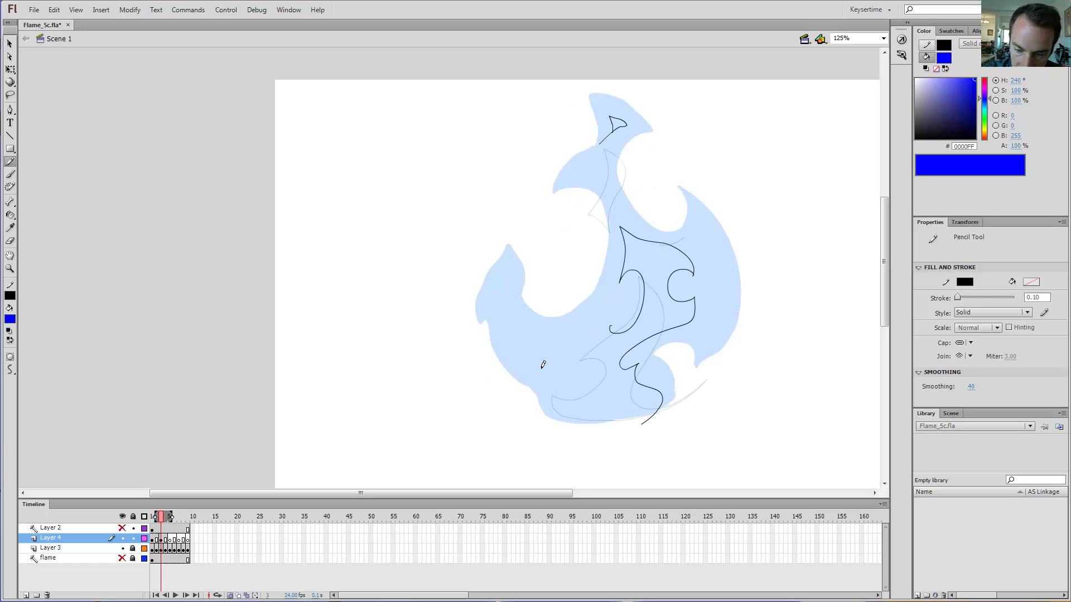
{"action": "mouse_move", "coordinate": [565, 416]}
{"action": "left_mouse_down"}
{"action": "mouse_move", "coordinate": [576, 373]}
{"action": "mouse_move", "coordinate": [548, 354]}
{"action": "mouse_move", "coordinate": [527, 357]}
{"action": "mouse_move", "coordinate": [544, 337]}
{"action": "mouse_move", "coordinate": [613, 322]}
{"action": "left_mouse_up"}
{"action": "key", "text": "v"}
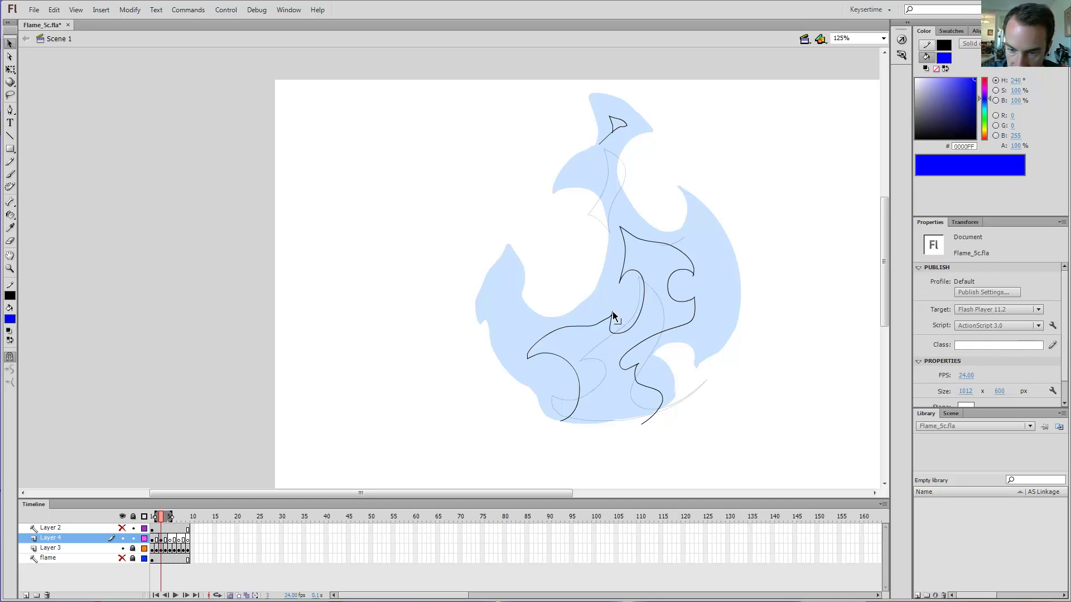
{"action": "left_click_drag", "start_coordinate": [612, 312], "coordinate": [612, 316]}
Compare frames 1 and 3, and delete the short stray stroke beside the flame's right notch on frame 1.
{"action": "key", "text": "comma"}
{"action": "key", "text": "period"}
{"action": "key", "text": "comma"}
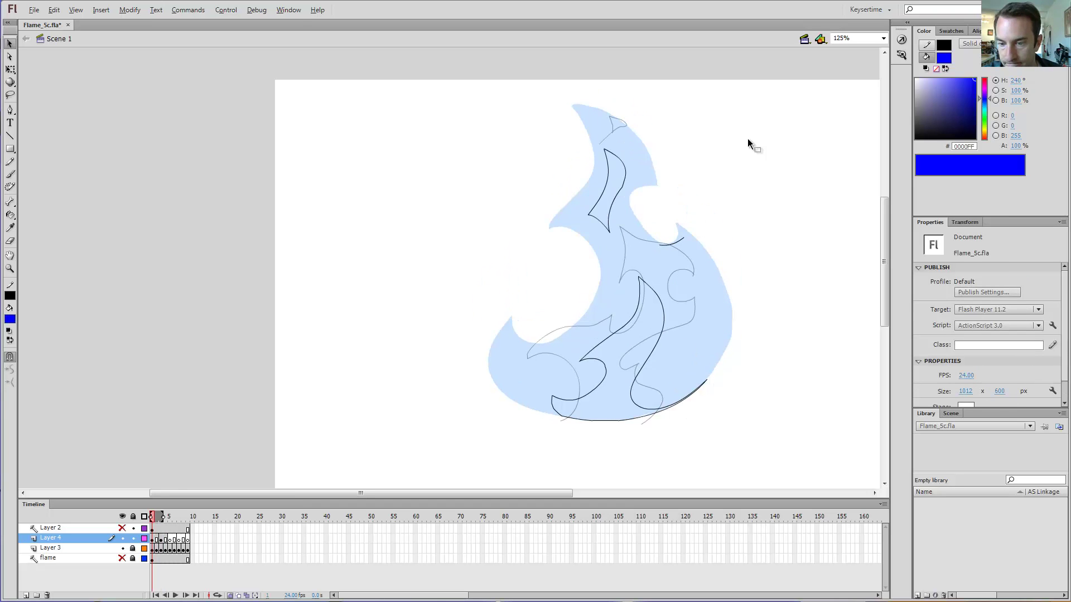
{"action": "key", "text": "period"}
{"action": "key", "text": "comma"}
{"action": "key", "text": "period"}
{"action": "key", "text": "comma"}
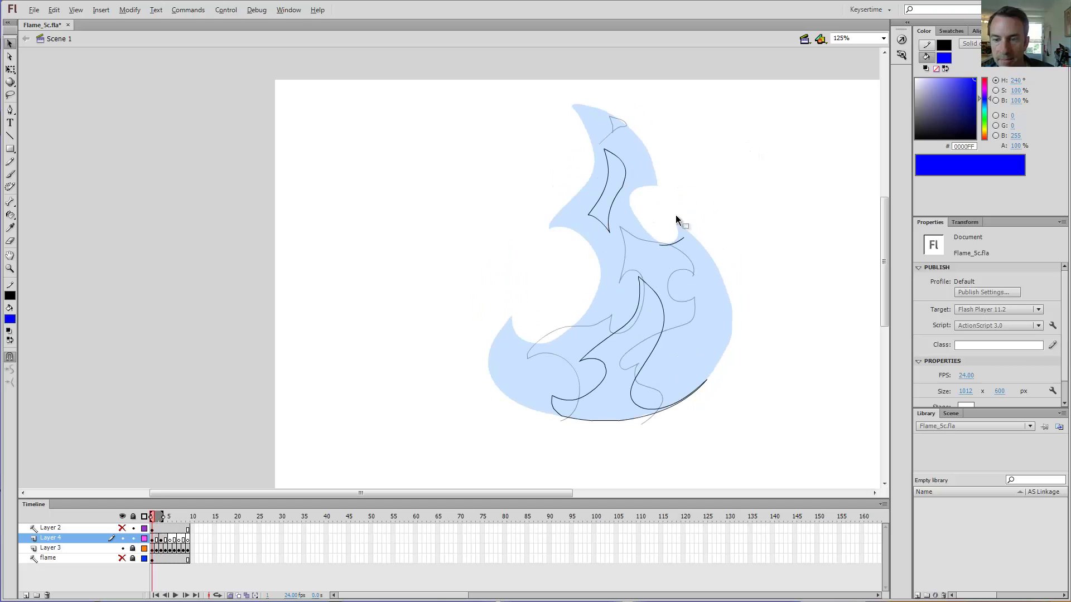
{"action": "left_click", "coordinate": [682, 242]}
{"action": "left_click", "coordinate": [681, 170]}
{"action": "key", "text": "period"}
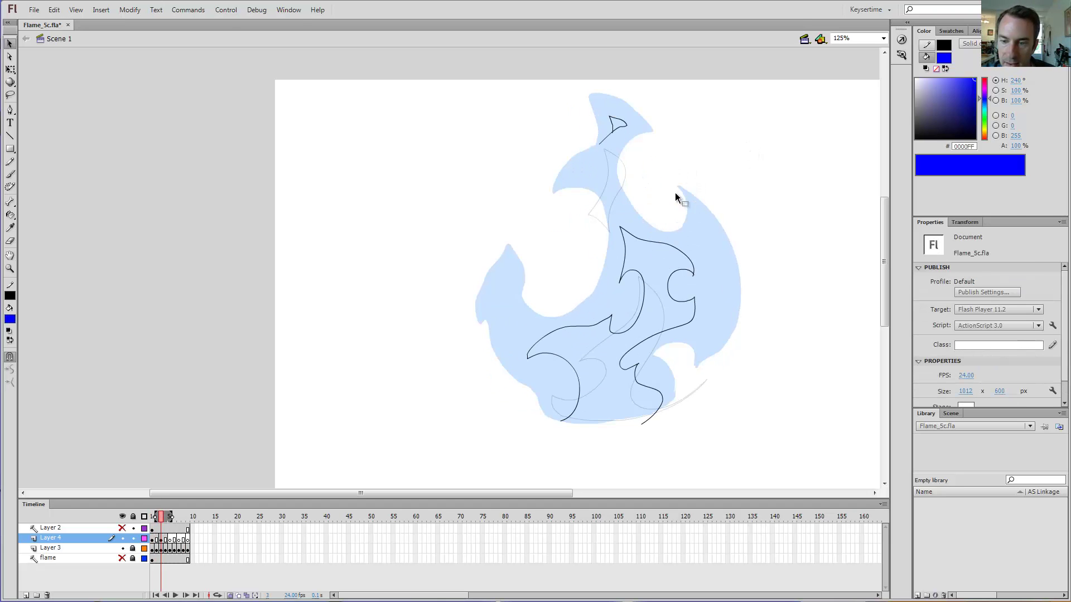
Pencil the highlight's left edge on frame 5 as a rounded hook with a wavy curve rising toward the flame's neck.
{"action": "key", "text": "period"}
{"action": "key", "text": "y"}
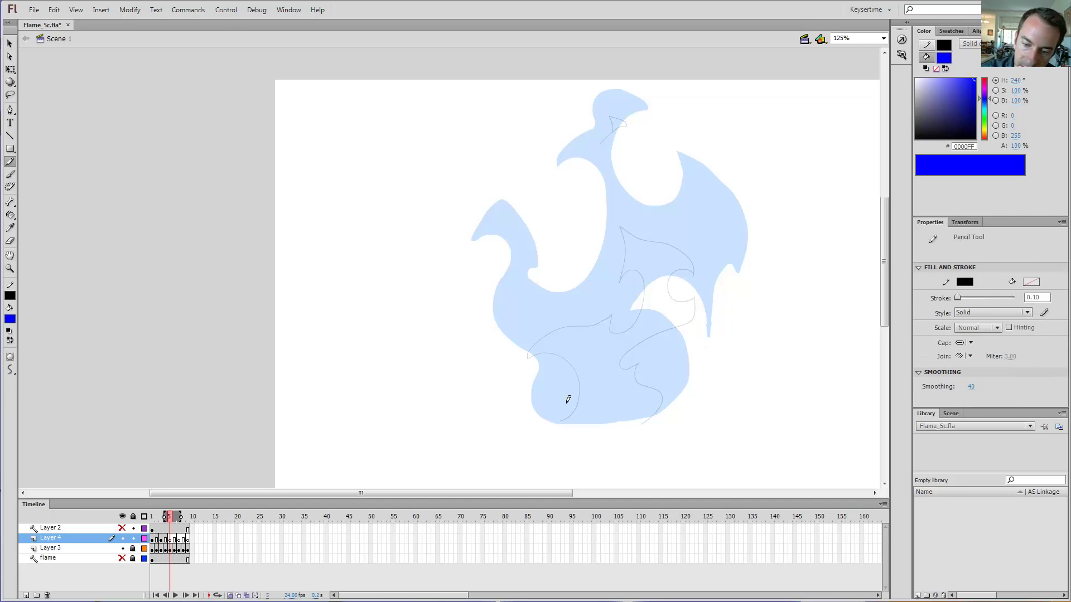
{"action": "key", "text": "comma"}
{"action": "key", "text": "period"}
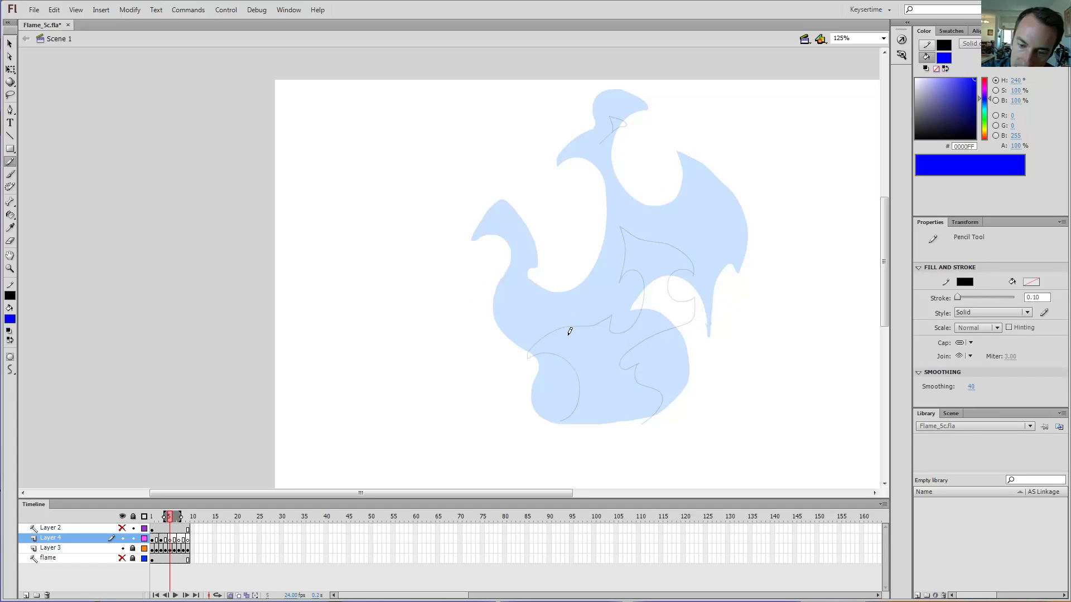
{"action": "mouse_move", "coordinate": [561, 333]}
{"action": "left_mouse_down"}
{"action": "mouse_move", "coordinate": [587, 335]}
{"action": "mouse_move", "coordinate": [608, 298]}
{"action": "mouse_move", "coordinate": [586, 287]}
{"action": "left_mouse_up"}
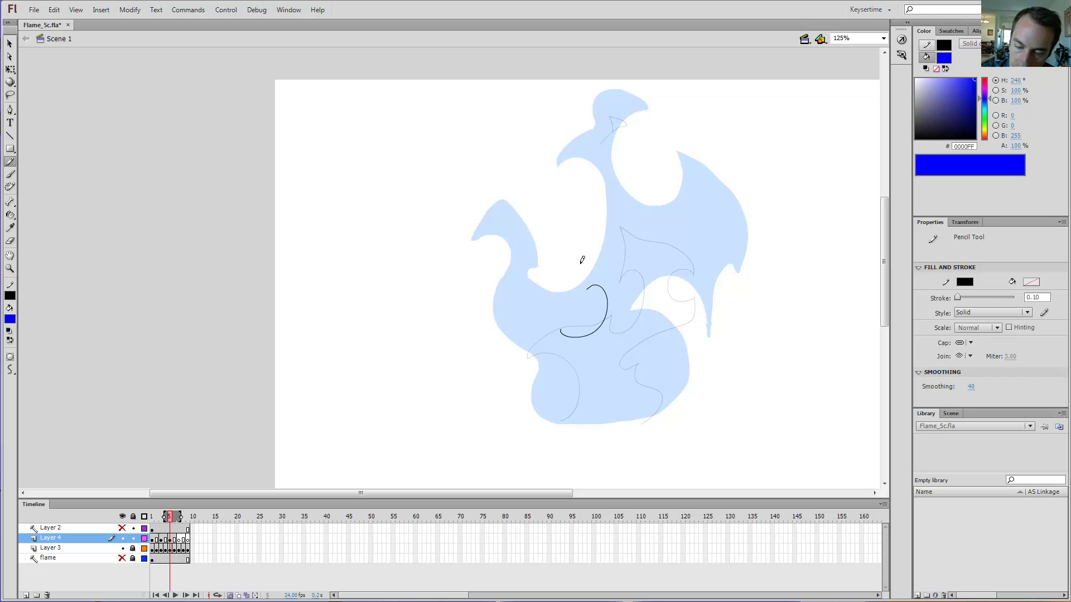
{"action": "key", "text": "comma"}
{"action": "key", "text": "comma"}
{"action": "key", "text": "period"}
{"action": "key", "text": "period"}
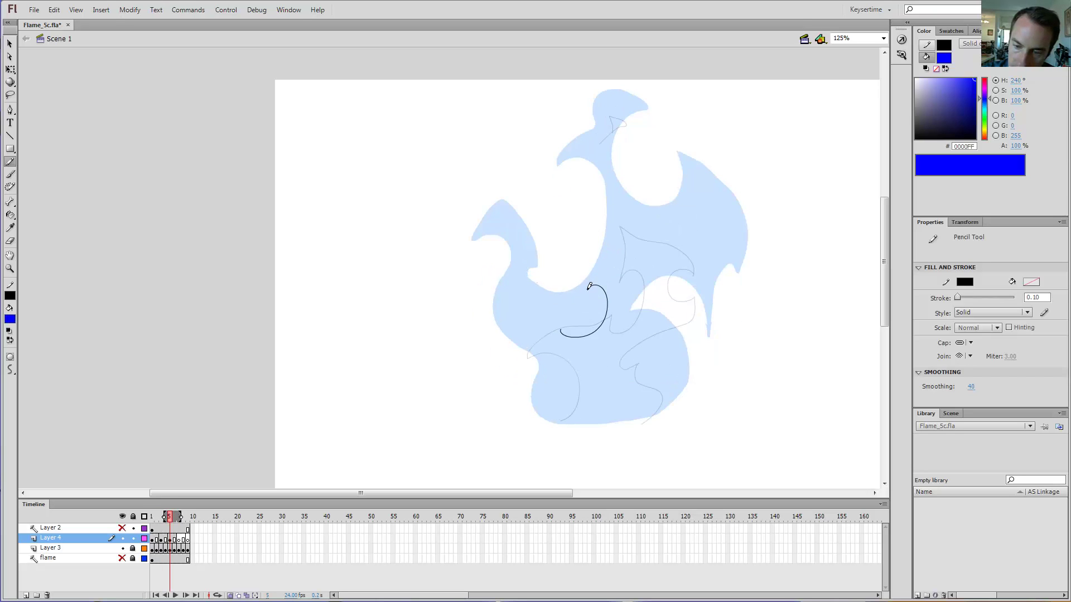
{"action": "left_click_drag", "start_coordinate": [593, 279], "coordinate": [624, 223]}
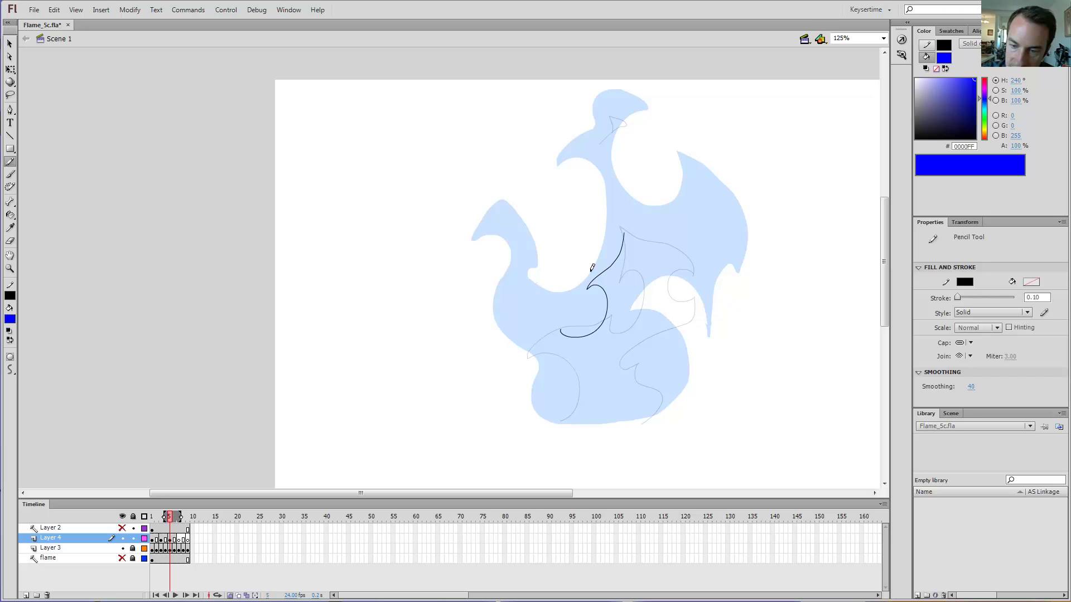
Pencil temporary guide strokes around the highlight's lower-left lobe on frame 3, undo them, and return to frame 5.
{"action": "key", "text": "comma"}
{"action": "key", "text": "comma"}
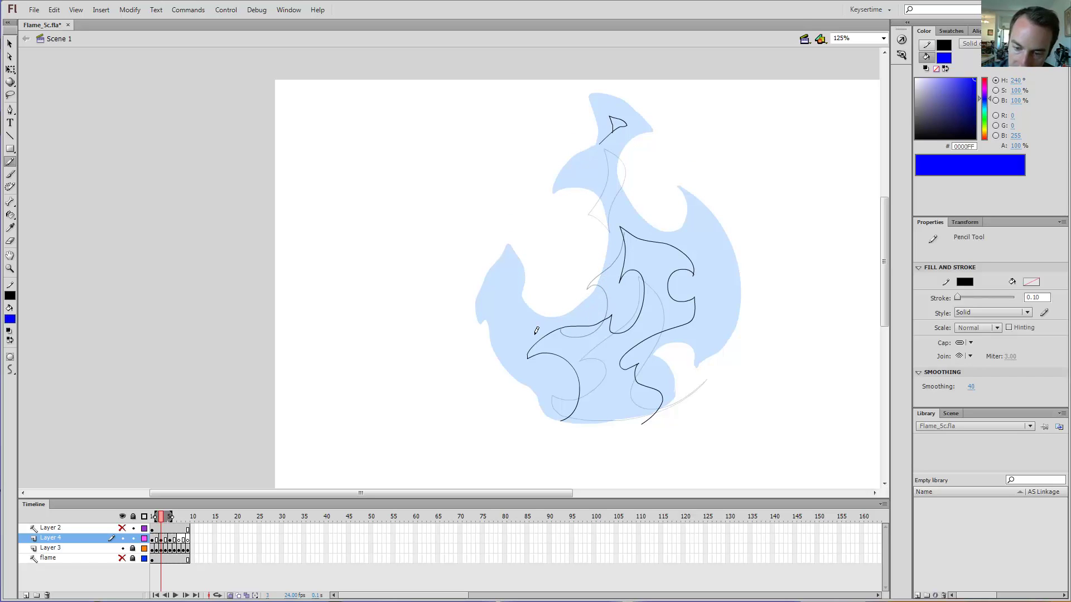
{"action": "left_click_drag", "start_coordinate": [532, 308], "coordinate": [529, 350]}
{"action": "key", "text": "ctrl+z"}
{"action": "left_click_drag", "start_coordinate": [535, 393], "coordinate": [584, 393]}
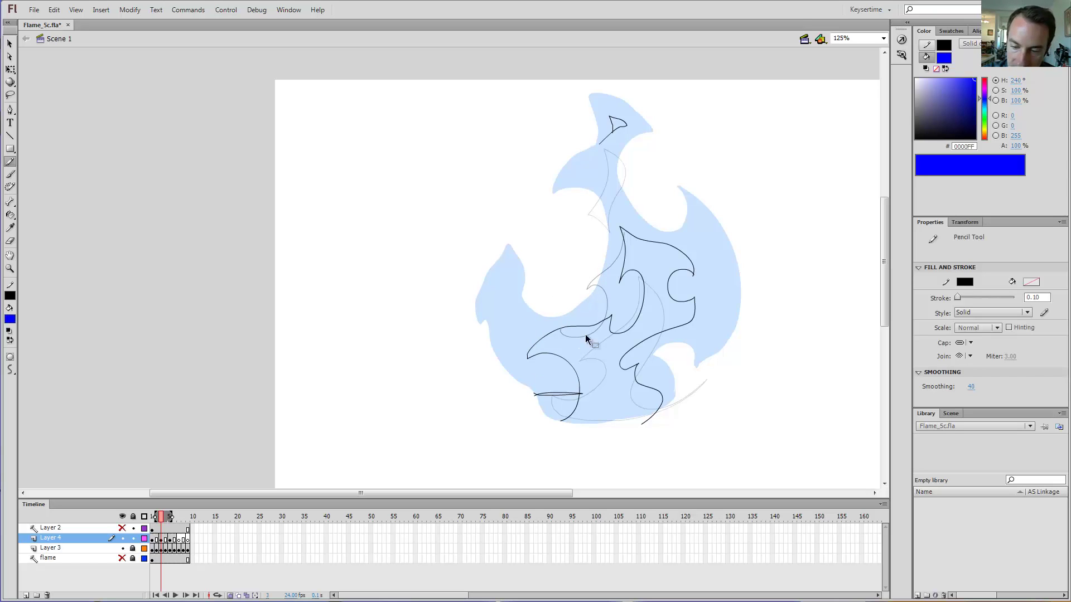
{"action": "key", "text": "ctrl+z"}
{"action": "key", "text": "period"}
{"action": "key", "text": "period"}
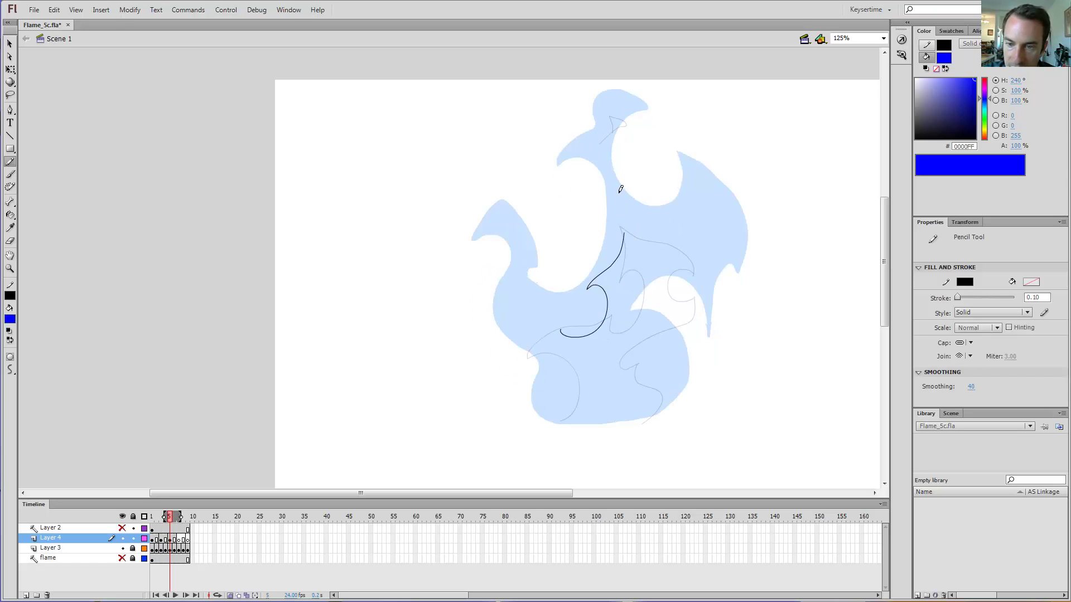
Pencil short guide strokes between the upper highlight and the flame's edges on frame 1, and undo them.
{"action": "key", "text": "comma"}
{"action": "key", "text": "comma"}
{"action": "key", "text": "comma"}
{"action": "key", "text": "comma"}
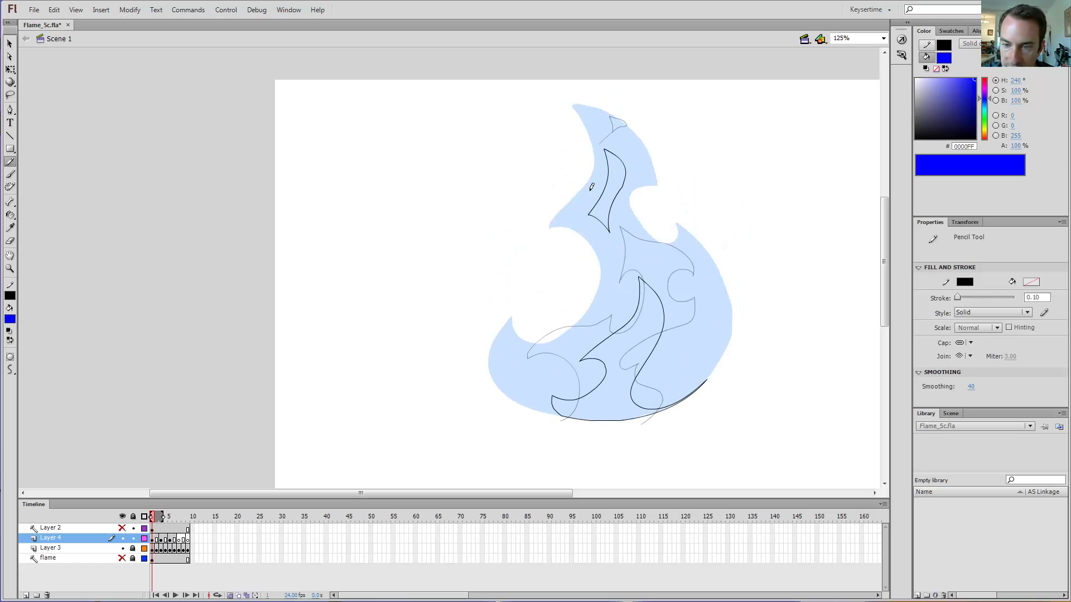
{"action": "mouse_move", "coordinate": [592, 174]}
{"action": "left_mouse_down"}
{"action": "mouse_move", "coordinate": [609, 169]}
{"action": "mouse_move", "coordinate": [600, 202]}
{"action": "left_mouse_up"}
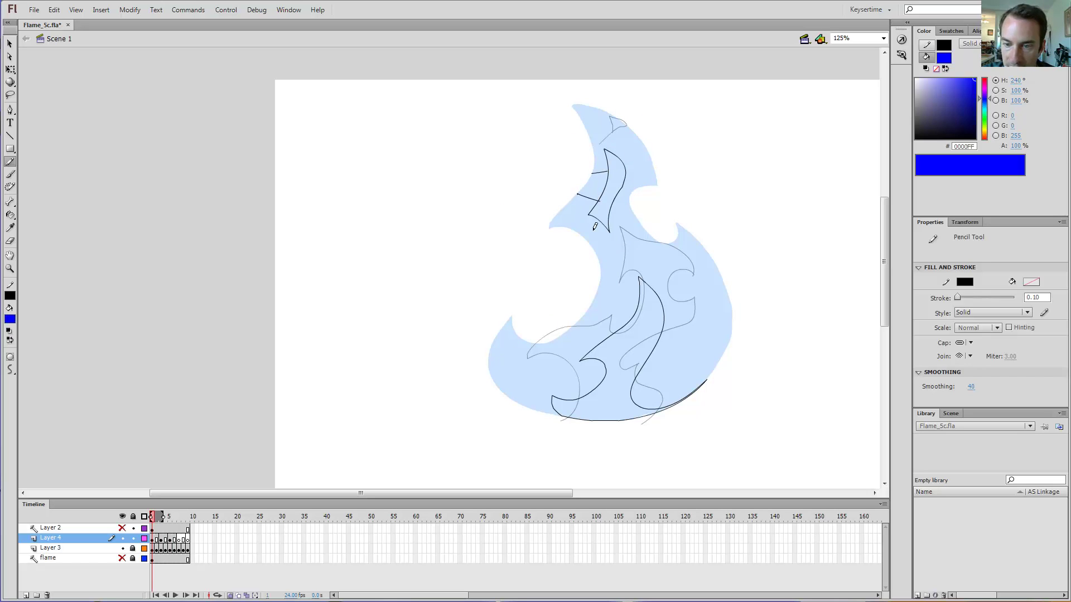
{"action": "left_click_drag", "start_coordinate": [584, 239], "coordinate": [632, 206]}
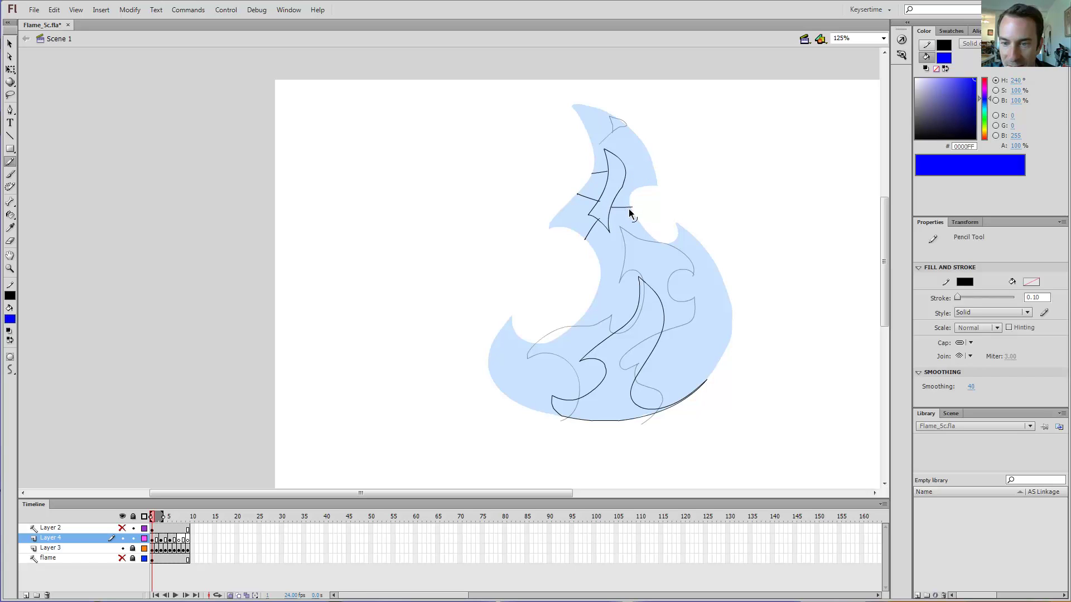
{"action": "key", "text": "ctrl+z"}
{"action": "key", "text": "ctrl+z"}
Pencil curved guide strokes from the upper highlight's tip and right side on frame 1, undo them, and return to frame 5.
{"action": "left_click_drag", "start_coordinate": [625, 170], "coordinate": [651, 161]}
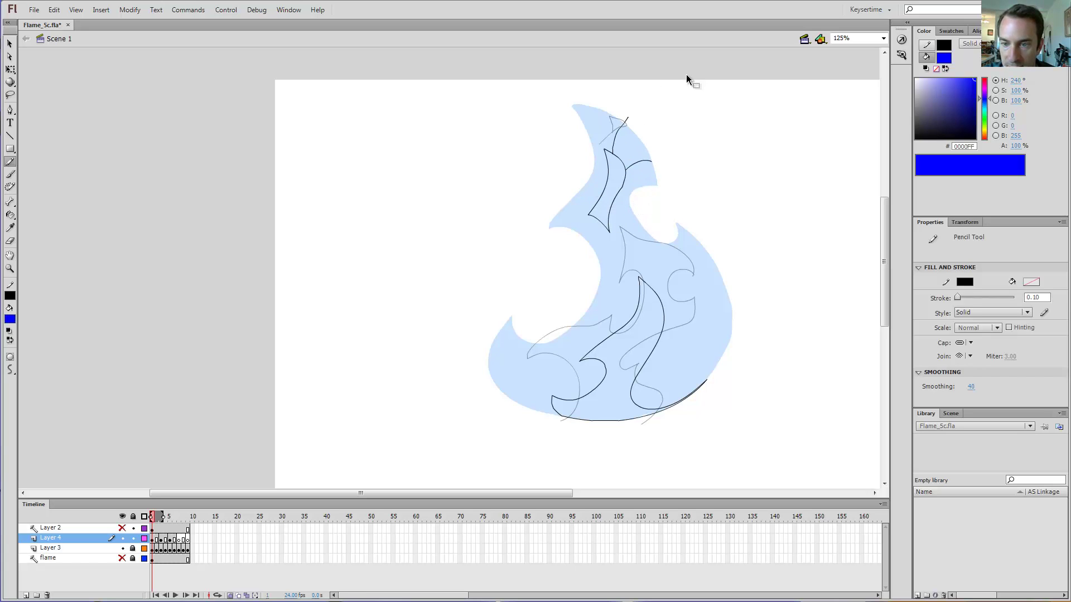
{"action": "key", "text": "ctrl+z"}
{"action": "key", "text": "ctrl+z"}
{"action": "key", "text": "period"}
{"action": "key", "text": "period"}
{"action": "key", "text": "period"}
{"action": "key", "text": "period"}
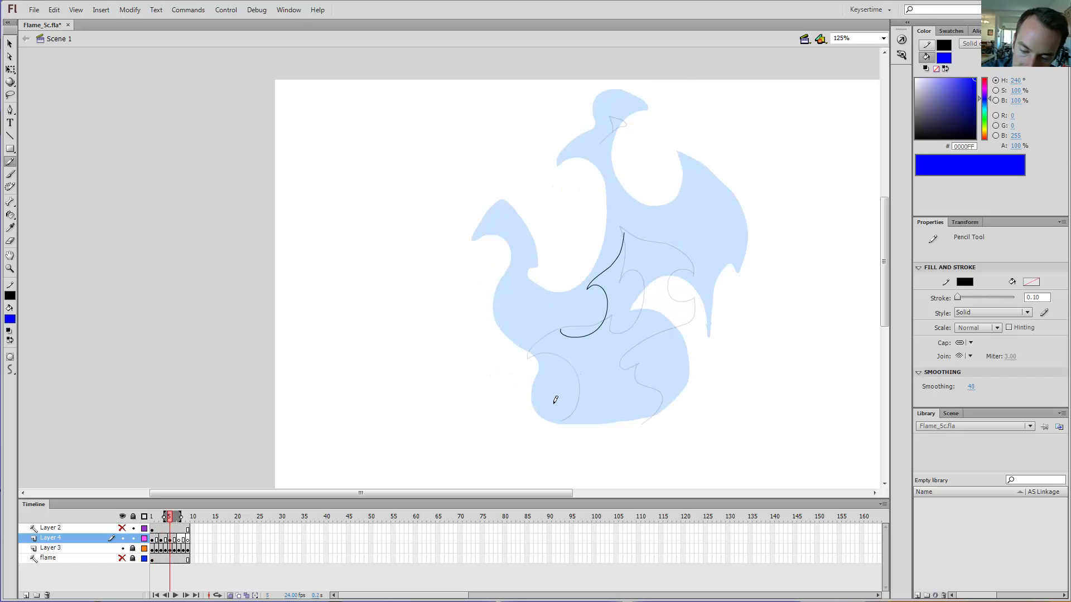
Pencil the highlight's lower-left outline on frame 5, curving from the flame's base up to the rounded hook.
{"action": "key", "text": "comma"}
{"action": "key", "text": "comma"}
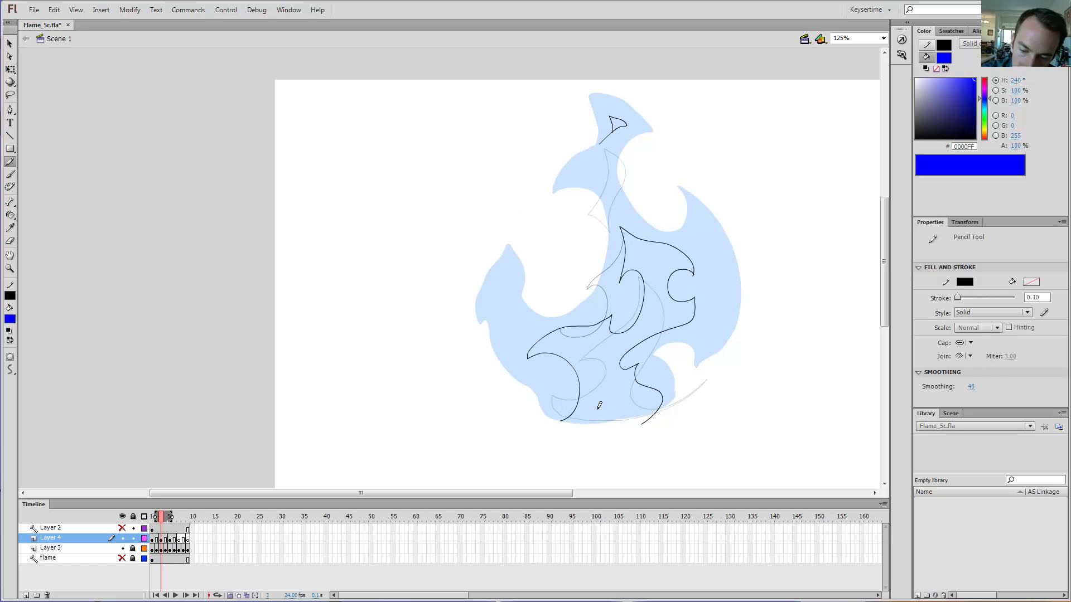
{"action": "key", "text": "period"}
{"action": "key", "text": "period"}
{"action": "mouse_move", "coordinate": [581, 425]}
{"action": "left_mouse_down"}
{"action": "mouse_move", "coordinate": [551, 395]}
{"action": "mouse_move", "coordinate": [569, 331]}
{"action": "left_mouse_up"}
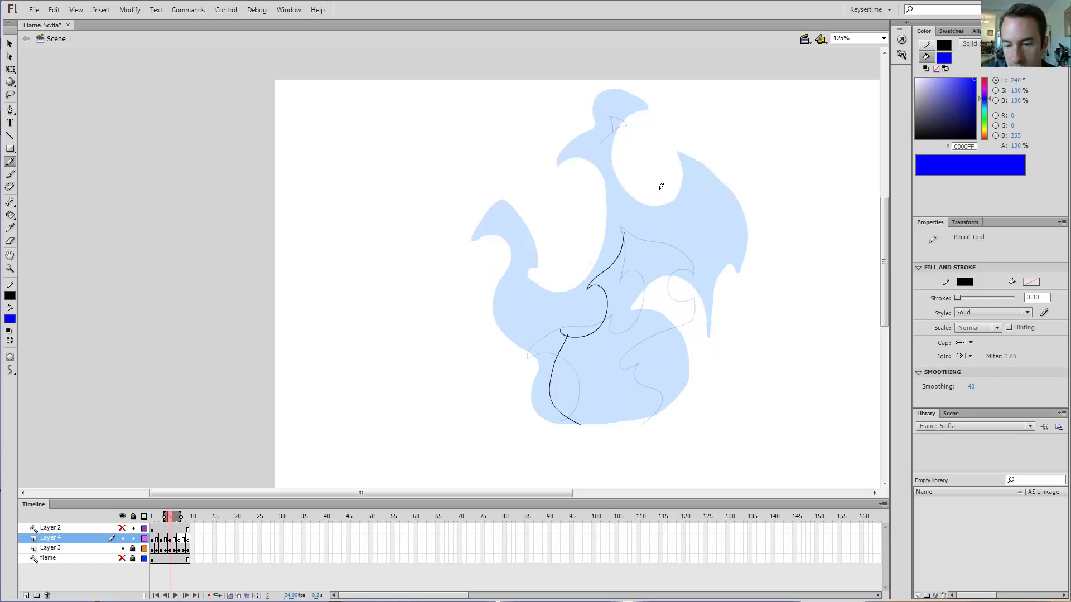
Pencil a small separate dome-shaped highlight at the foot of the flame's left arm on frame 5.
{"action": "key", "text": "comma"}
{"action": "key", "text": "comma"}
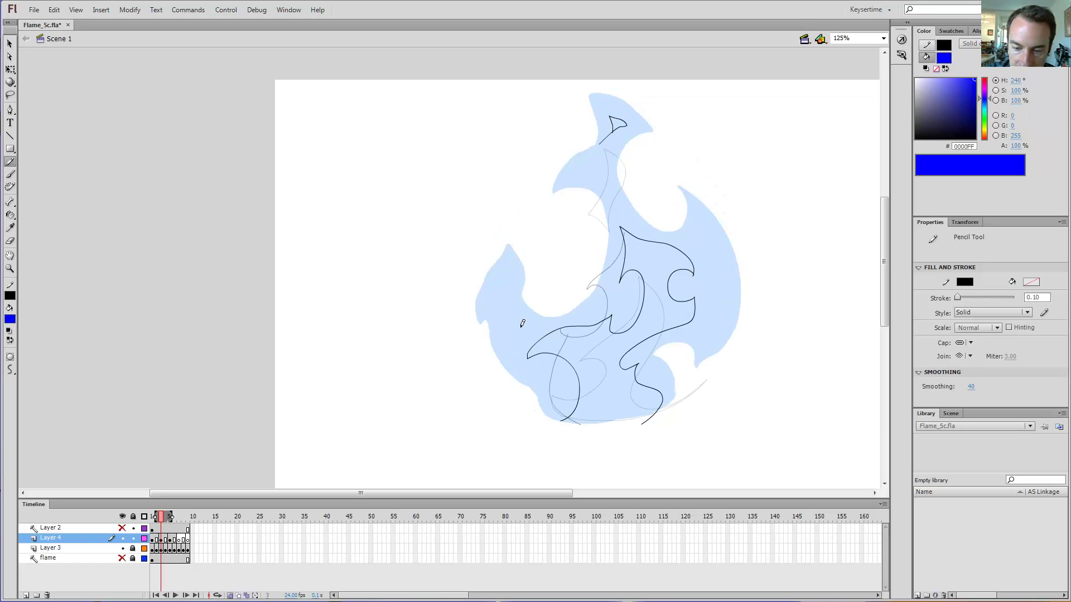
{"action": "key", "text": "period"}
{"action": "key", "text": "period"}
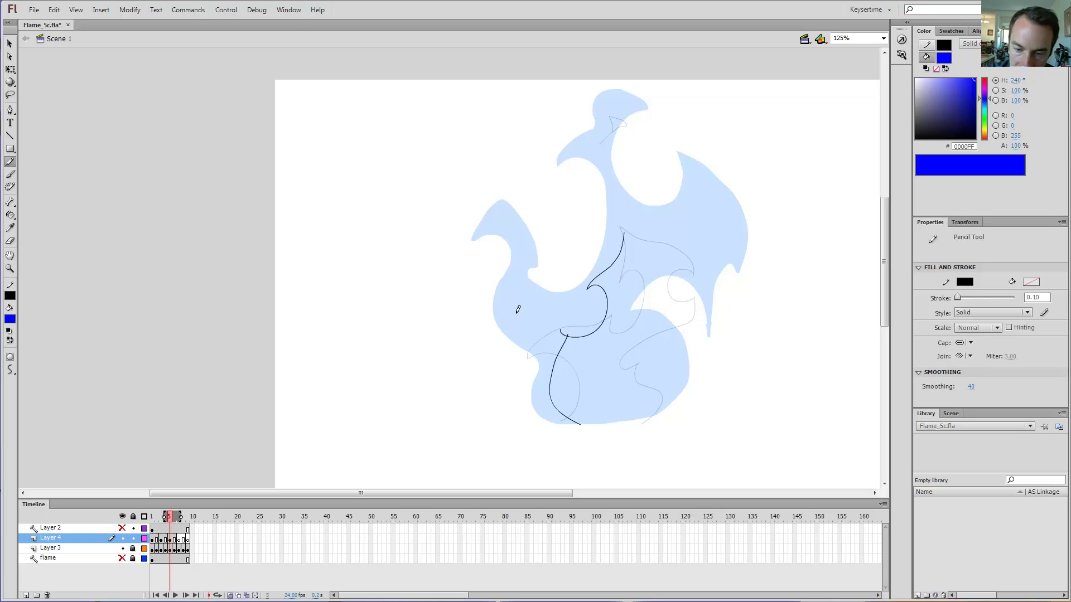
{"action": "mouse_move", "coordinate": [517, 318]}
{"action": "left_mouse_down"}
{"action": "mouse_move", "coordinate": [519, 287]}
{"action": "mouse_move", "coordinate": [540, 295]}
{"action": "mouse_move", "coordinate": [548, 318]}
{"action": "mouse_move", "coordinate": [512, 321]}
{"action": "left_mouse_up"}
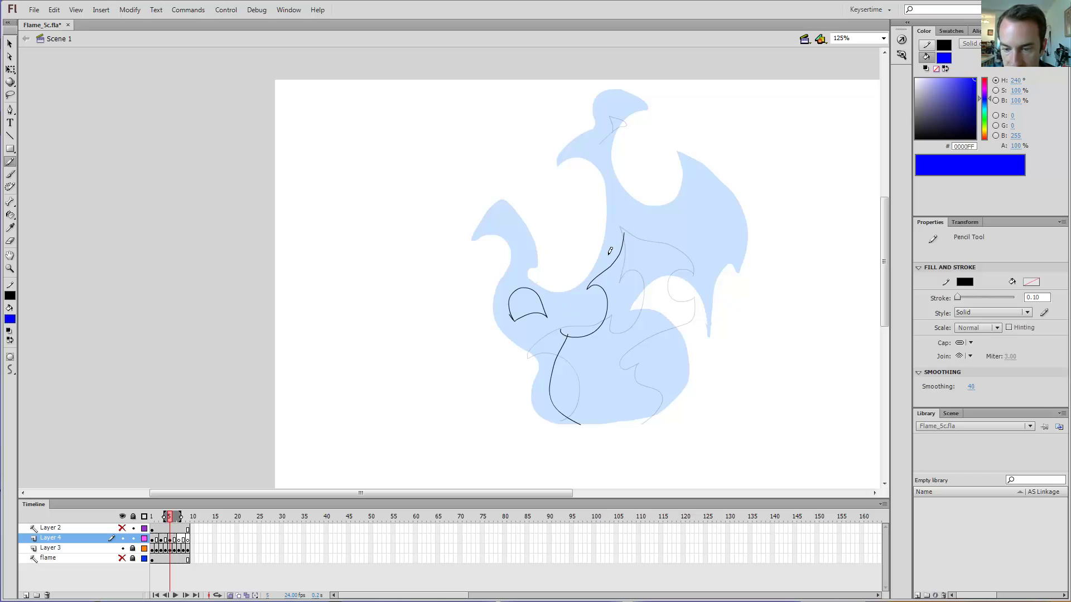
Pencil the highlight's right outline on frame 5 from the base up through a small notch and over the flame's hollow.
{"action": "key", "text": "comma"}
{"action": "key", "text": "comma"}
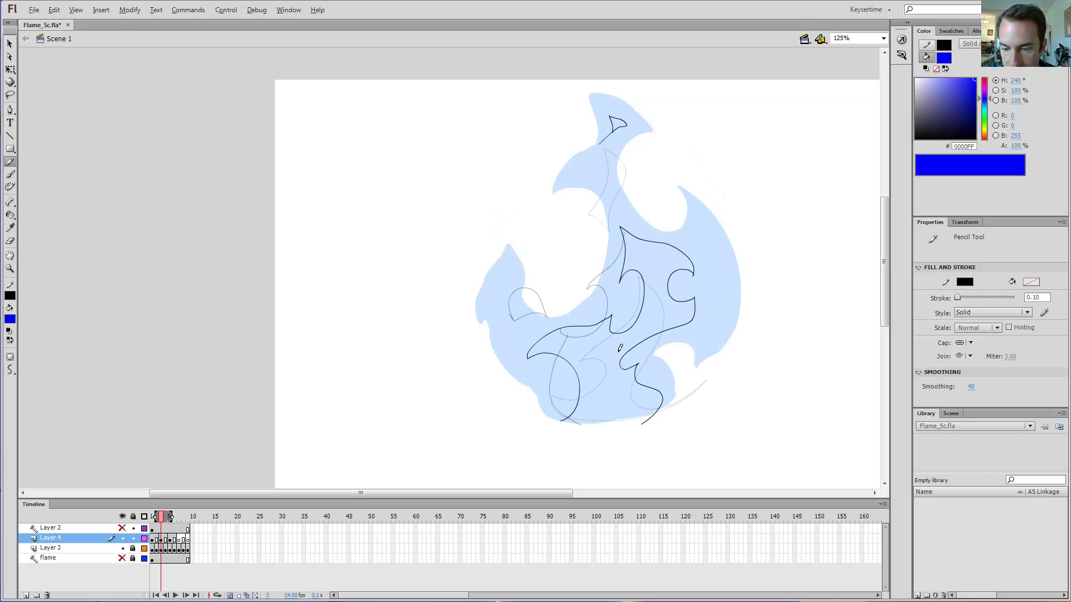
{"action": "key", "text": "period"}
{"action": "key", "text": "period"}
{"action": "key", "text": "comma"}
{"action": "key", "text": "comma"}
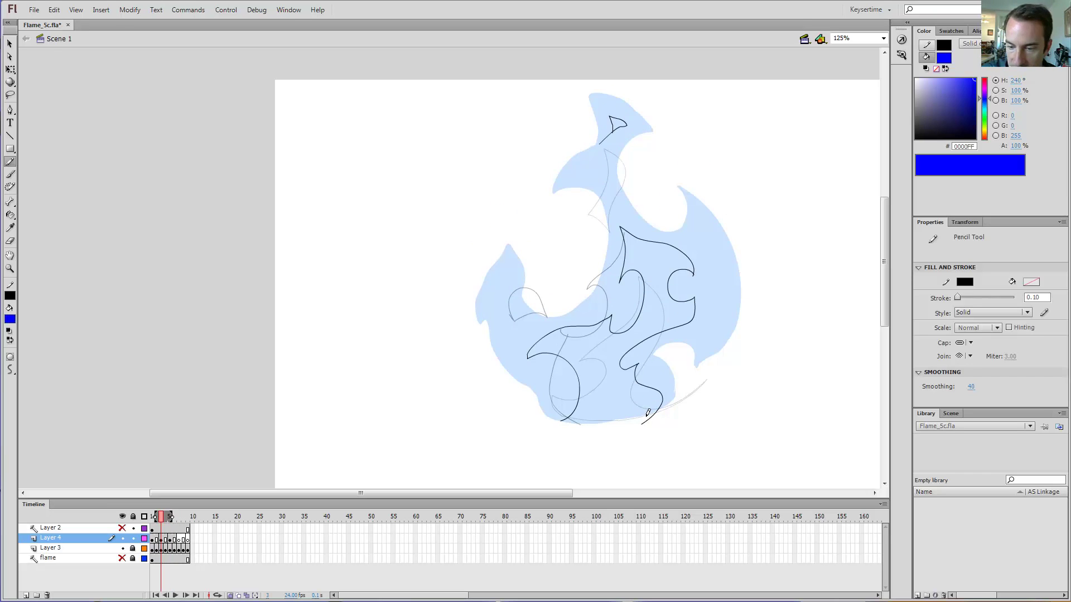
{"action": "key", "text": "period"}
{"action": "key", "text": "period"}
{"action": "mouse_move", "coordinate": [648, 418]}
{"action": "left_mouse_down"}
{"action": "mouse_move", "coordinate": [664, 385]}
{"action": "mouse_move", "coordinate": [662, 341]}
{"action": "mouse_move", "coordinate": [624, 332]}
{"action": "mouse_move", "coordinate": [613, 307]}
{"action": "mouse_move", "coordinate": [619, 279]}
{"action": "mouse_move", "coordinate": [654, 249]}
{"action": "left_mouse_up"}
{"action": "key", "text": "period"}
{"action": "key", "text": "comma"}
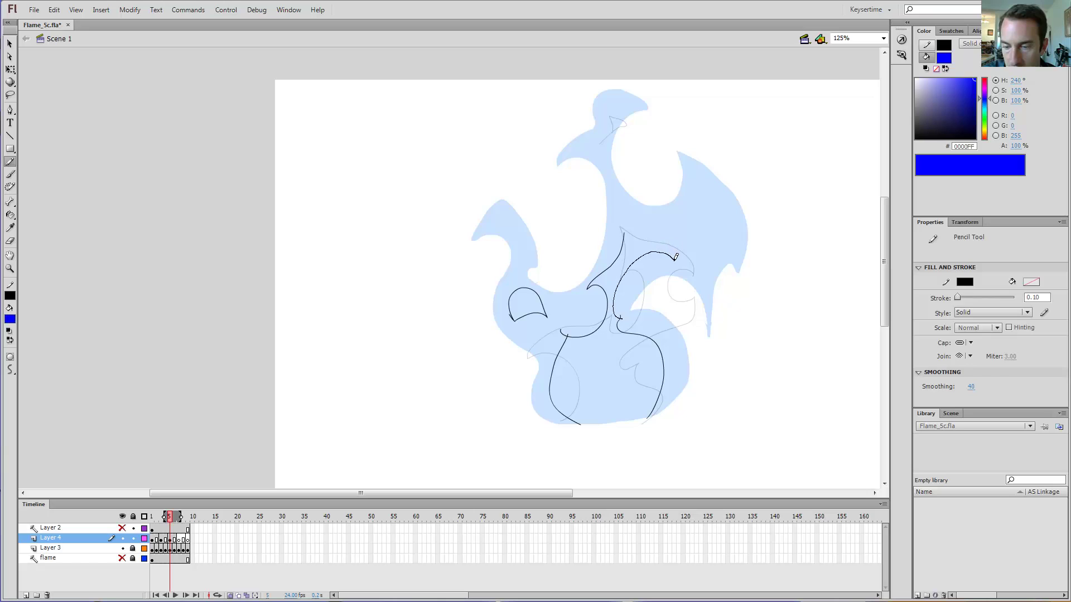
Extend the frame 5 highlight into the right arm with a hooked end, and pencil its top edge back to a pointed left tip.
{"action": "key", "text": "period"}
{"action": "mouse_move", "coordinate": [675, 256]}
{"action": "left_mouse_down"}
{"action": "mouse_move", "coordinate": [714, 233]}
{"action": "mouse_move", "coordinate": [719, 217]}
{"action": "mouse_move", "coordinate": [716, 204]}
{"action": "mouse_move", "coordinate": [704, 213]}
{"action": "mouse_move", "coordinate": [696, 181]}
{"action": "left_mouse_up"}
{"action": "key", "text": "comma"}
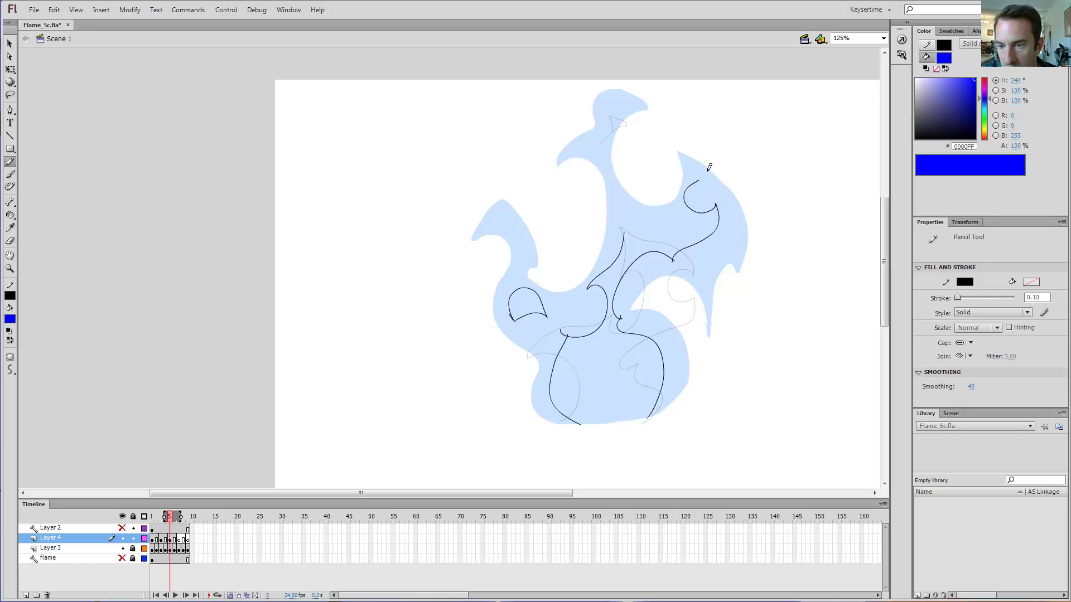
{"action": "key", "text": "comma"}
{"action": "key", "text": "comma"}
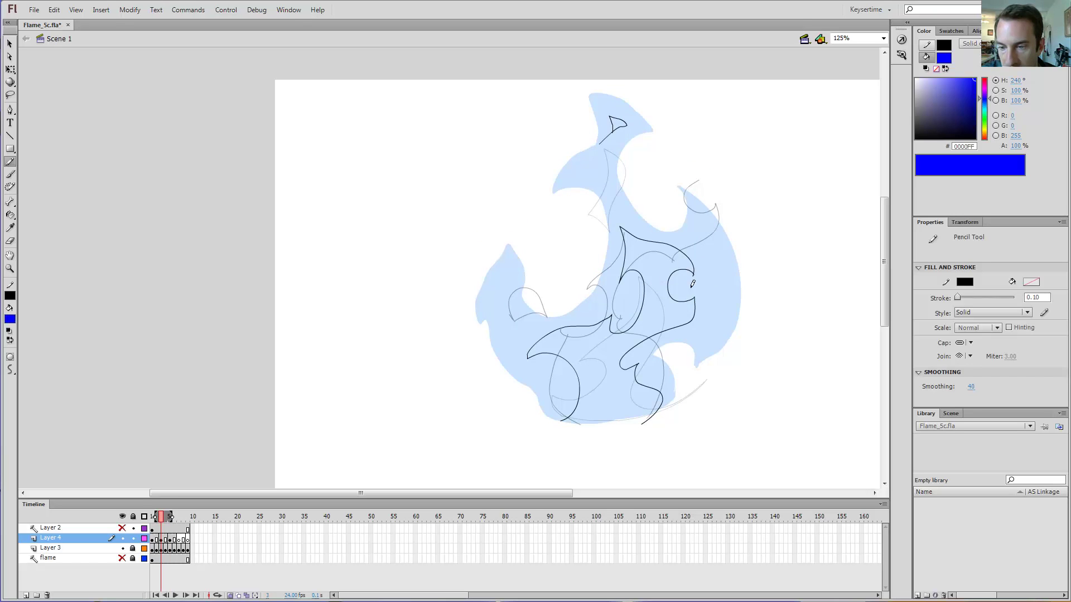
{"action": "key", "text": "period"}
{"action": "key", "text": "period"}
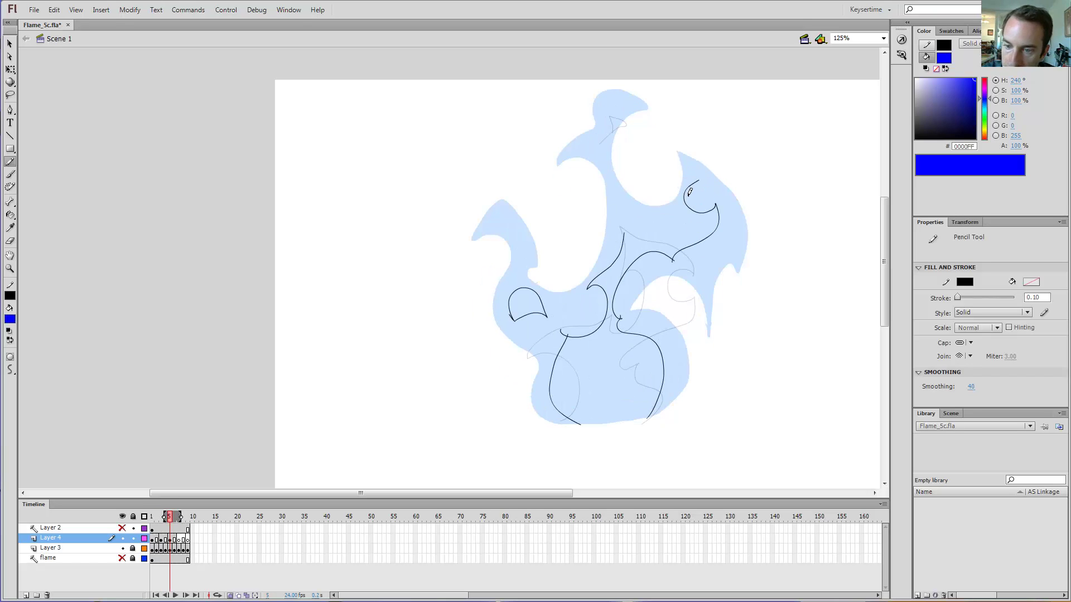
{"action": "mouse_move", "coordinate": [689, 192]}
{"action": "left_mouse_down"}
{"action": "mouse_move", "coordinate": [651, 207]}
{"action": "mouse_move", "coordinate": [616, 191]}
{"action": "mouse_move", "coordinate": [620, 262]}
{"action": "left_mouse_up"}
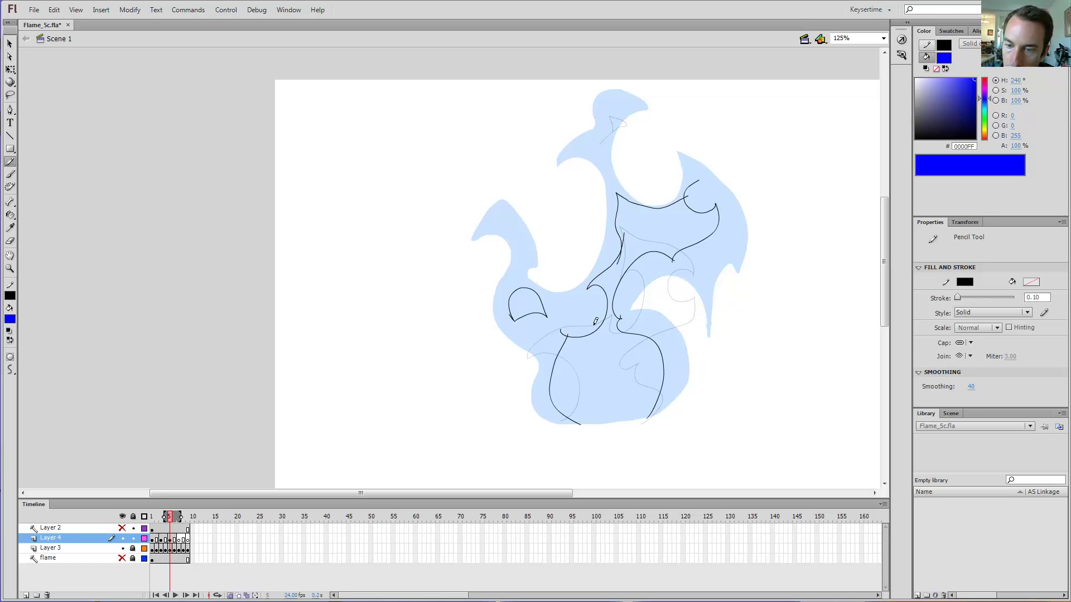
Compare frames 3 and 5, and delete the overlapping stroke ends on the highlight's upper-left edge on frame 5.
{"action": "key", "text": "comma"}
{"action": "key", "text": "comma"}
{"action": "key", "text": "period"}
{"action": "key", "text": "comma"}
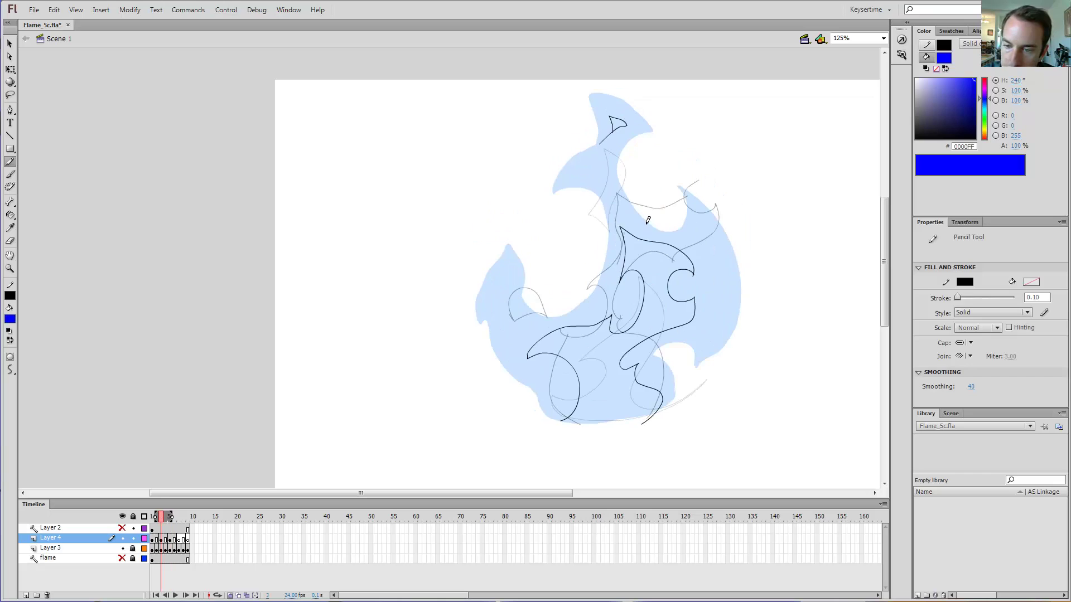
{"action": "key", "text": "period"}
{"action": "key", "text": "comma"}
{"action": "key", "text": "period"}
{"action": "key", "text": "period"}
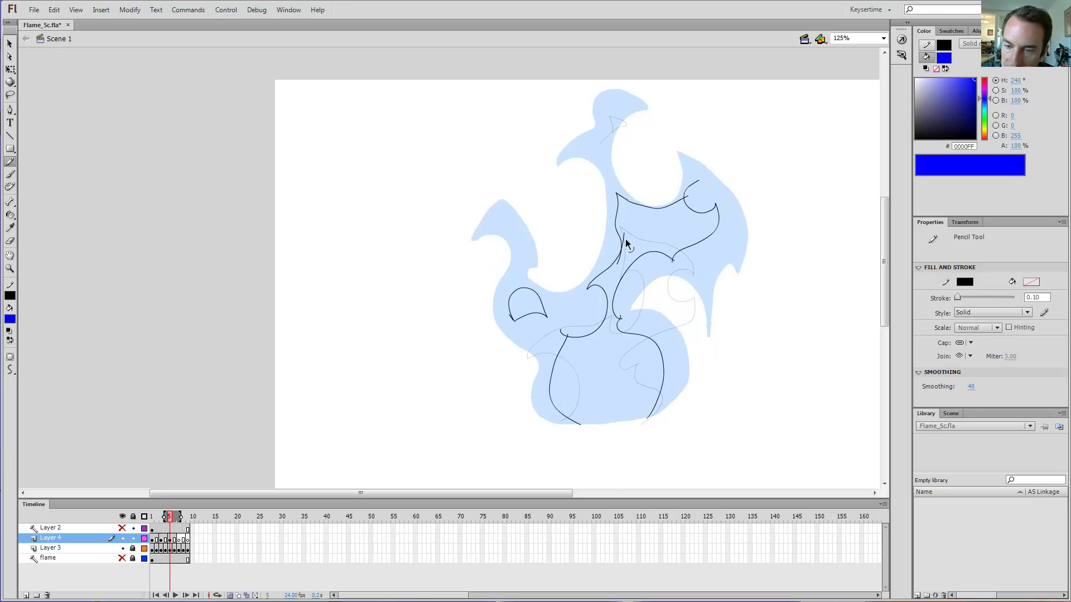
{"action": "left_click", "coordinate": [624, 238], "text": "ctrl"}
{"action": "key", "text": "Delete"}
{"action": "left_click", "coordinate": [619, 260], "text": "ctrl"}
{"action": "key", "text": "Delete"}
Replace the upper-left edge of the frame 5 highlight with a rounded inward notch, and delete the old line and overshooting end.
{"action": "mouse_move", "coordinate": [621, 235]}
{"action": "left_mouse_down"}
{"action": "mouse_move", "coordinate": [640, 224]}
{"action": "mouse_move", "coordinate": [623, 196]}
{"action": "left_mouse_up"}
{"action": "left_click", "coordinate": [615, 216], "text": "ctrl"}
{"action": "key", "text": "Delete"}
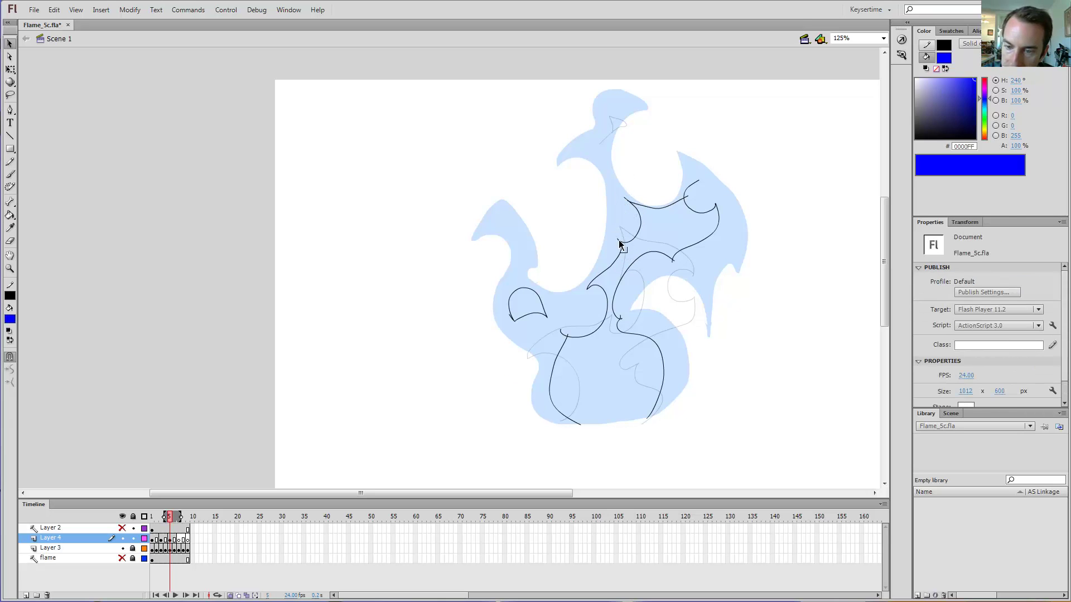
{"action": "left_click", "coordinate": [626, 199]}
{"action": "key", "text": "Delete"}
{"action": "key", "text": "comma"}
{"action": "key", "text": "comma"}
{"action": "key", "text": "period"}
{"action": "key", "text": "period"}
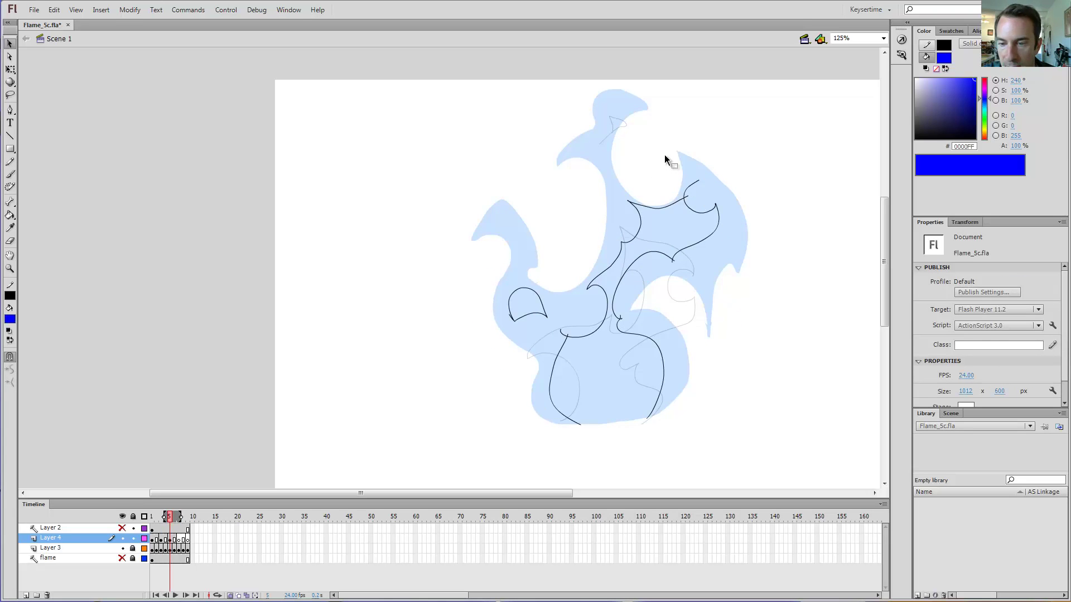
Bend the left end of the frame 5 highlight's top edge downward, and delete the overshooting end at its corner.
{"action": "key", "text": "comma"}
{"action": "key", "text": "period"}
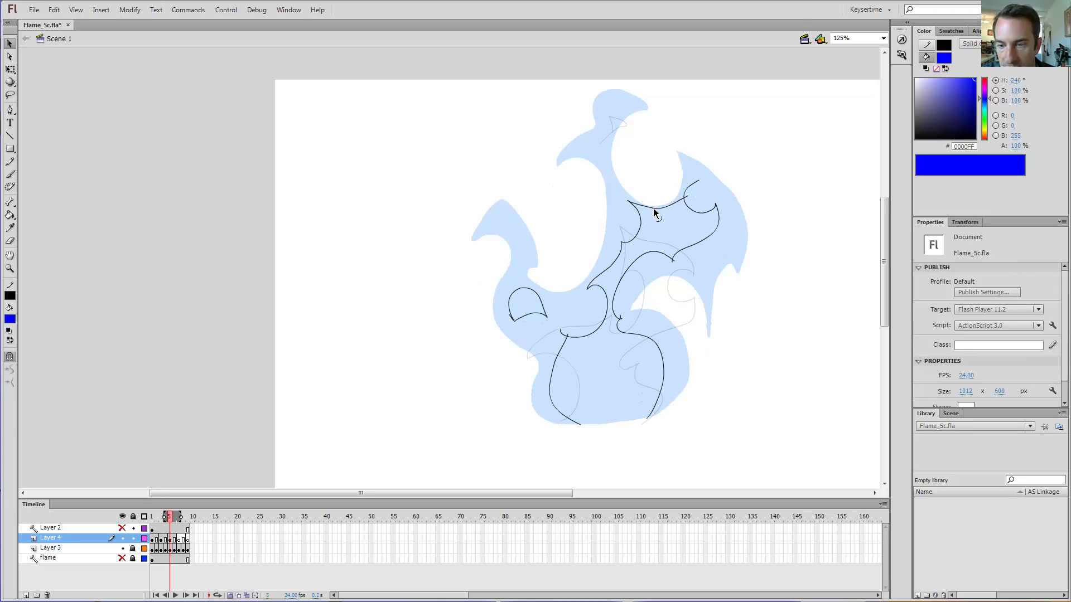
{"action": "left_click_drag", "start_coordinate": [652, 208], "coordinate": [630, 208]}
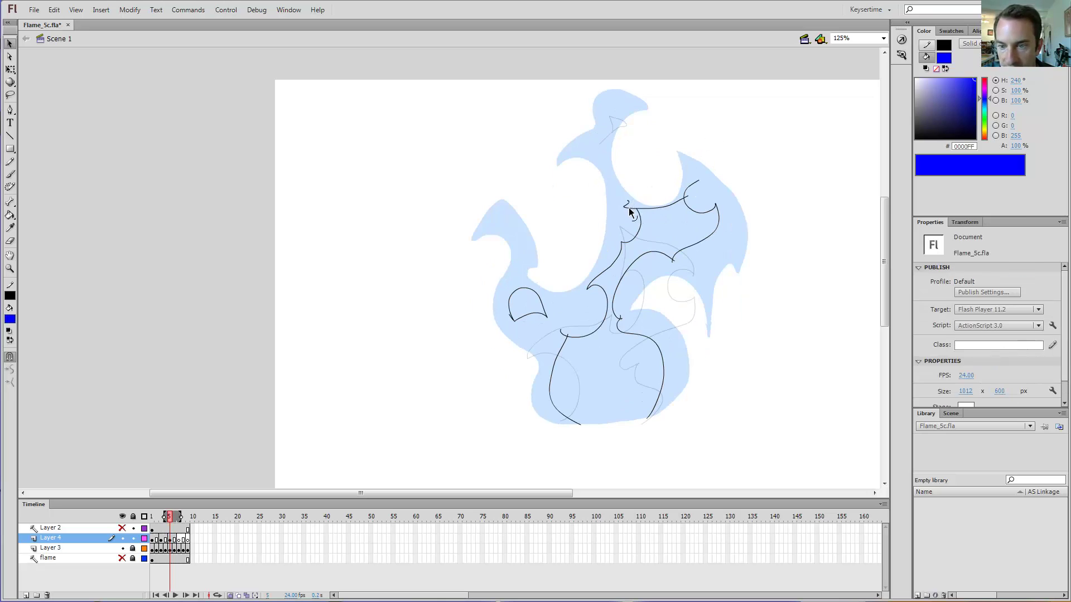
{"action": "left_click", "coordinate": [631, 208]}
{"action": "key", "text": "Delete"}
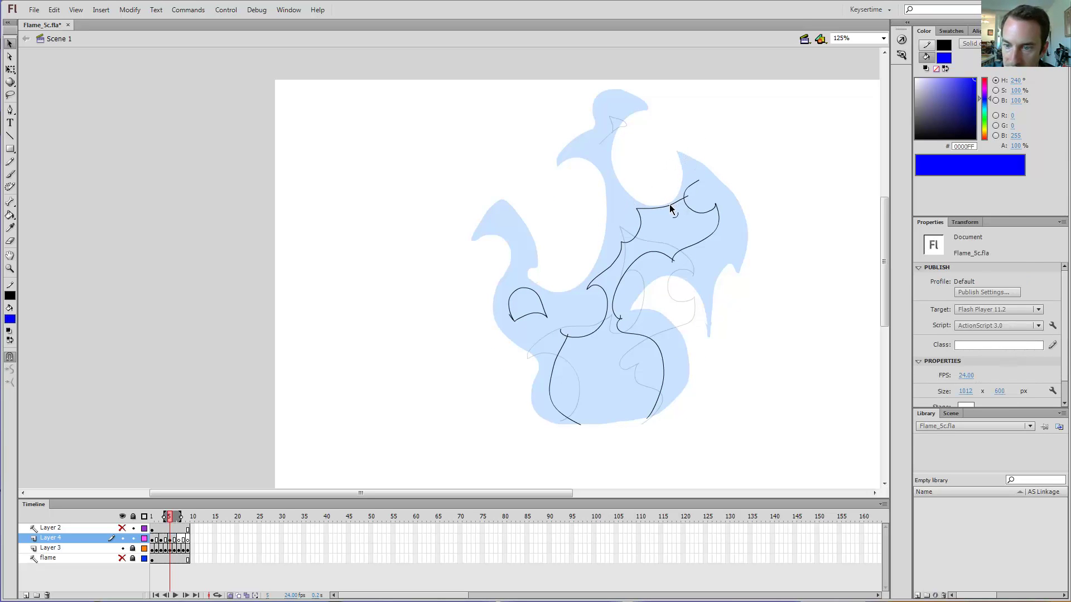
Curve the right part of the frame 5 highlight's top edge up into the arm's hooked end, checking it against the neighbouring frames.
{"action": "key", "text": "comma"}
{"action": "key", "text": "period"}
{"action": "key", "text": "comma"}
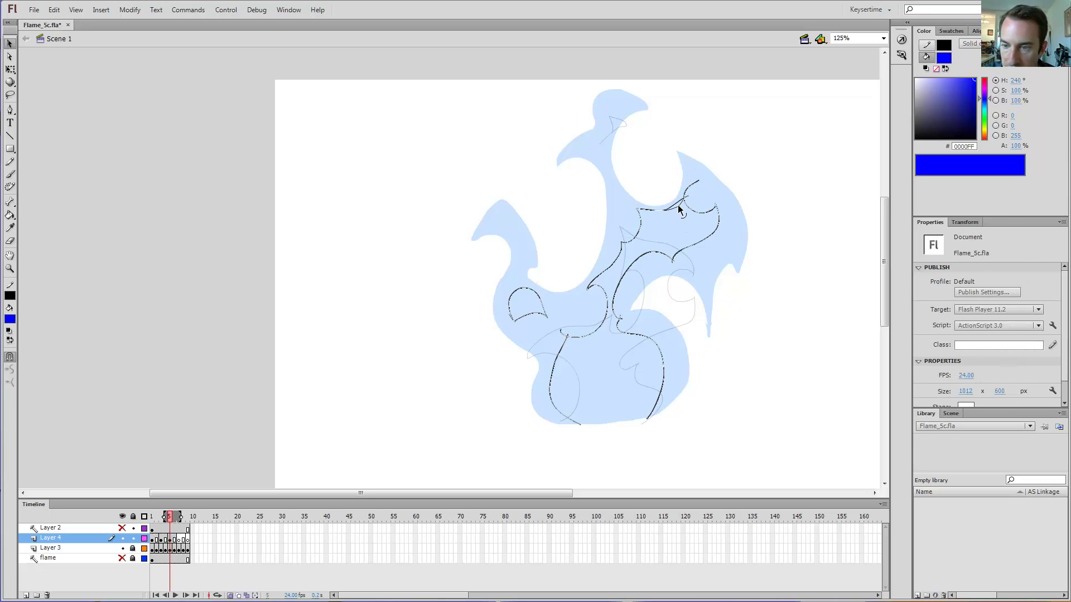
{"action": "key", "text": "period"}
{"action": "key", "text": "comma"}
{"action": "key", "text": "comma"}
{"action": "key", "text": "period"}
{"action": "key", "text": "period"}
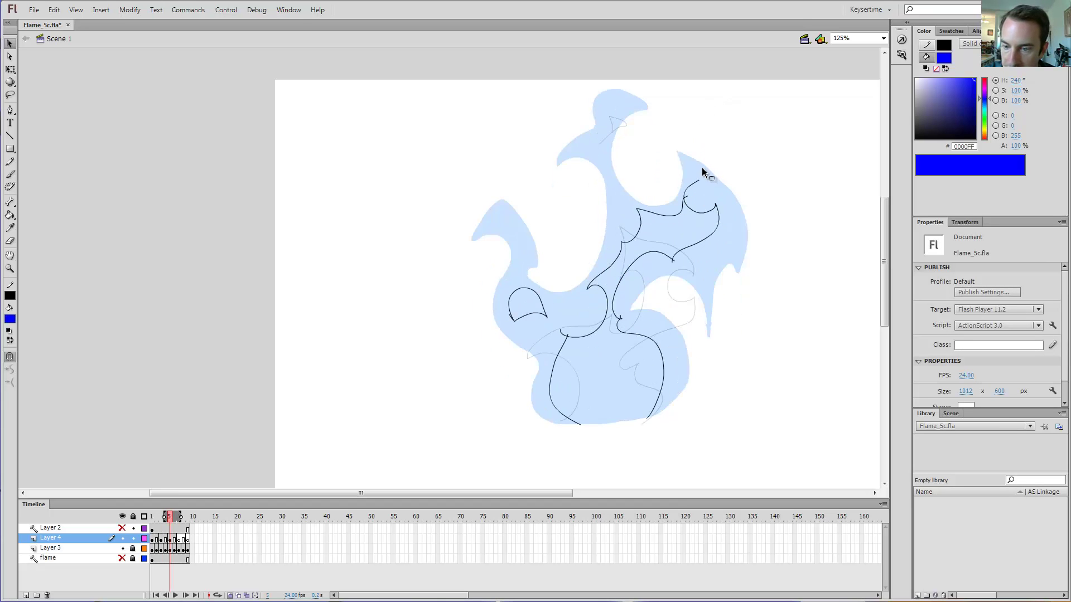
{"action": "key", "text": "comma"}
{"action": "key", "text": "comma"}
{"action": "key", "text": "period"}
{"action": "key", "text": "period"}
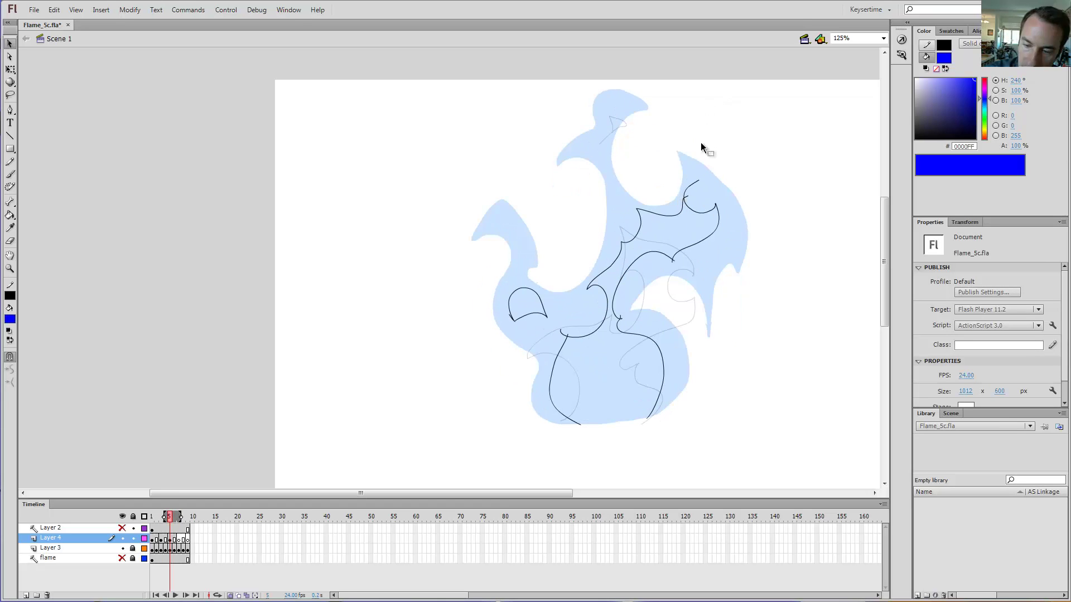
On frame 7, pencil a small closed highlight with a notched top inside the flame's upper-right tip.
{"action": "key", "text": "period"}
{"action": "key", "text": "period"}
{"action": "key", "text": "y"}
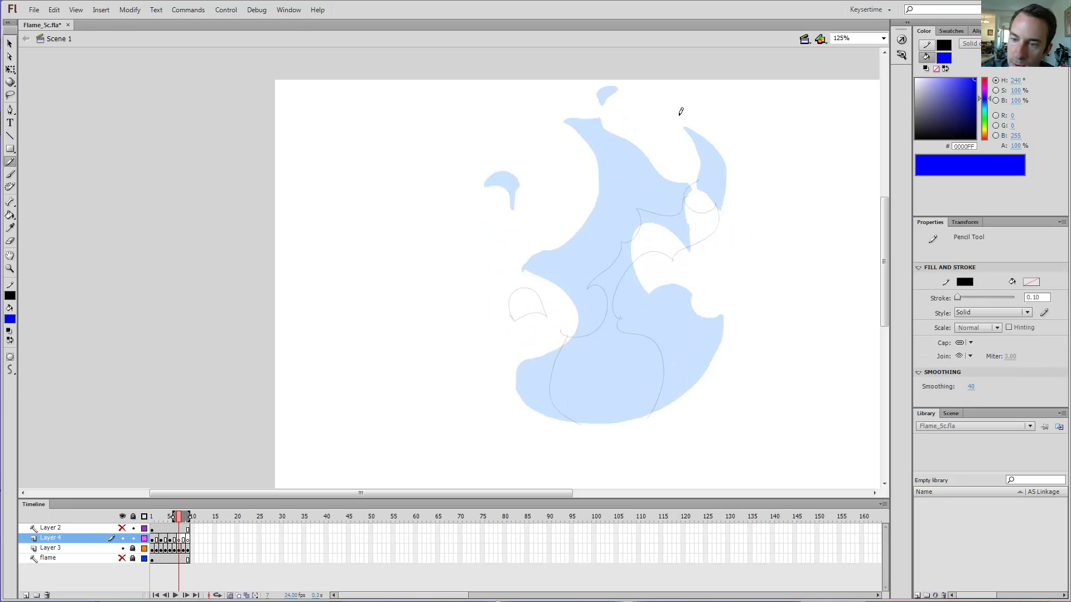
{"action": "key", "text": "comma"}
{"action": "key", "text": "period"}
{"action": "key", "text": "comma"}
{"action": "key", "text": "comma"}
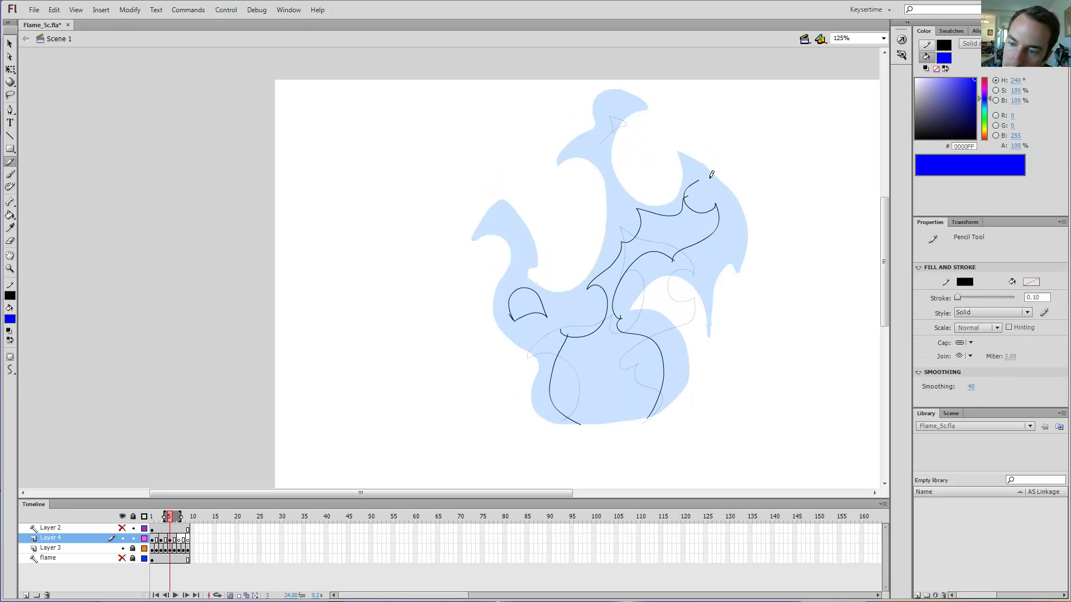
{"action": "key", "text": "period"}
{"action": "key", "text": "period"}
{"action": "mouse_move", "coordinate": [703, 158]}
{"action": "left_mouse_down"}
{"action": "mouse_move", "coordinate": [712, 177]}
{"action": "mouse_move", "coordinate": [704, 159]}
{"action": "left_mouse_up"}
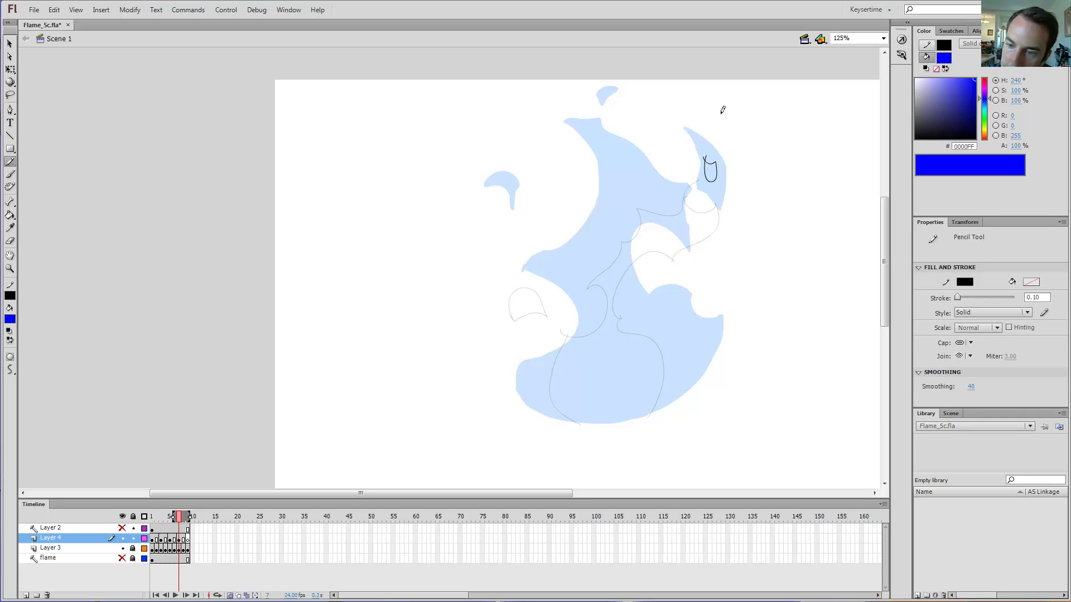
Pencil the frame 7 highlight's left outline from a hooked upper peak through a pointed side lick down to the flame's base.
{"action": "key", "text": "comma"}
{"action": "key", "text": "comma"}
{"action": "key", "text": "period"}
{"action": "key", "text": "period"}
{"action": "key", "text": "comma"}
{"action": "key", "text": "comma"}
{"action": "key", "text": "period"}
{"action": "key", "text": "period"}
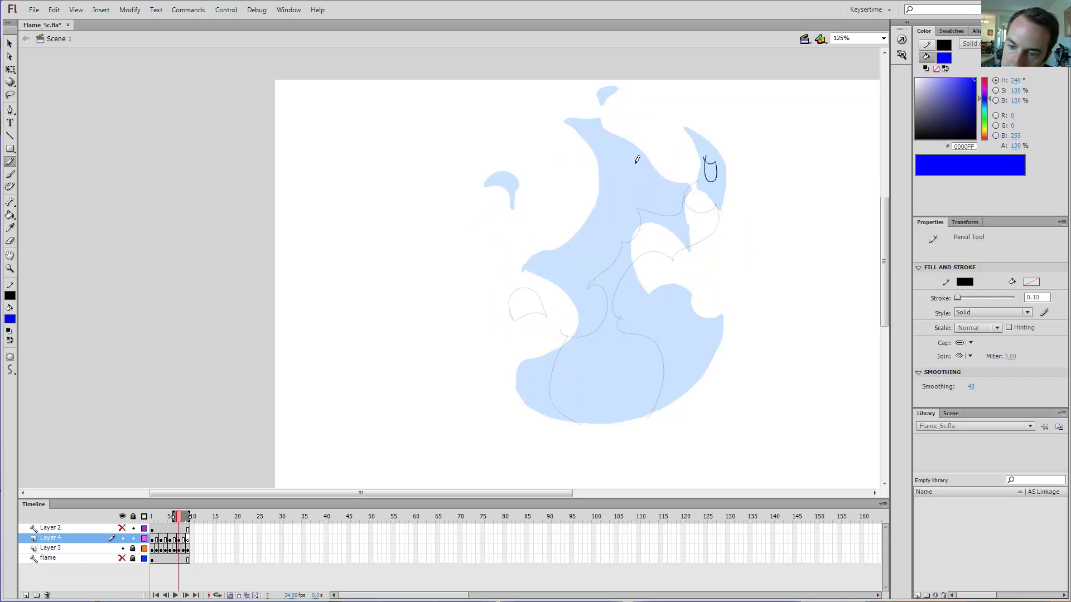
{"action": "mouse_move", "coordinate": [636, 162]}
{"action": "left_mouse_down"}
{"action": "mouse_move", "coordinate": [615, 169]}
{"action": "mouse_move", "coordinate": [612, 143]}
{"action": "mouse_move", "coordinate": [627, 167]}
{"action": "mouse_move", "coordinate": [613, 149]}
{"action": "mouse_move", "coordinate": [605, 170]}
{"action": "mouse_move", "coordinate": [616, 200]}
{"action": "mouse_move", "coordinate": [584, 235]}
{"action": "mouse_move", "coordinate": [574, 273]}
{"action": "mouse_move", "coordinate": [607, 246]}
{"action": "left_mouse_up"}
{"action": "key", "text": "ctrl+z"}
{"action": "mouse_move", "coordinate": [613, 266]}
{"action": "left_mouse_down"}
{"action": "mouse_move", "coordinate": [586, 369]}
{"action": "mouse_move", "coordinate": [557, 378]}
{"action": "mouse_move", "coordinate": [552, 411]}
{"action": "mouse_move", "coordinate": [580, 426]}
{"action": "left_mouse_up"}
Compare the highlight outlines on frames 5 and 7, following how the left edge and lower notch move.
{"action": "key", "text": "comma"}
{"action": "key", "text": "comma"}
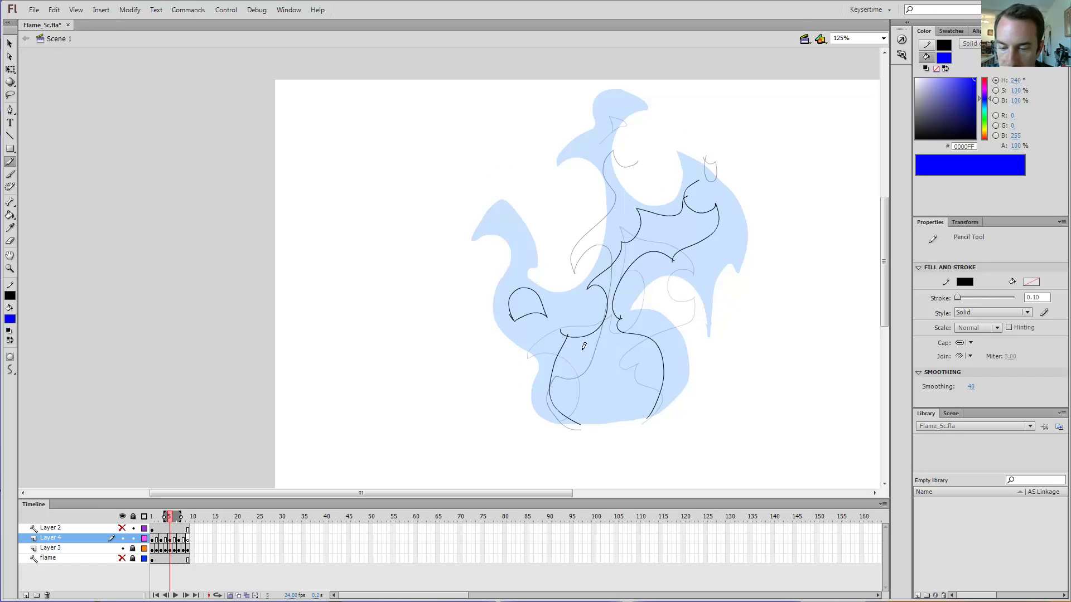
{"action": "key", "text": "period"}
{"action": "key", "text": "period"}
{"action": "key", "text": "comma"}
{"action": "key", "text": "comma"}
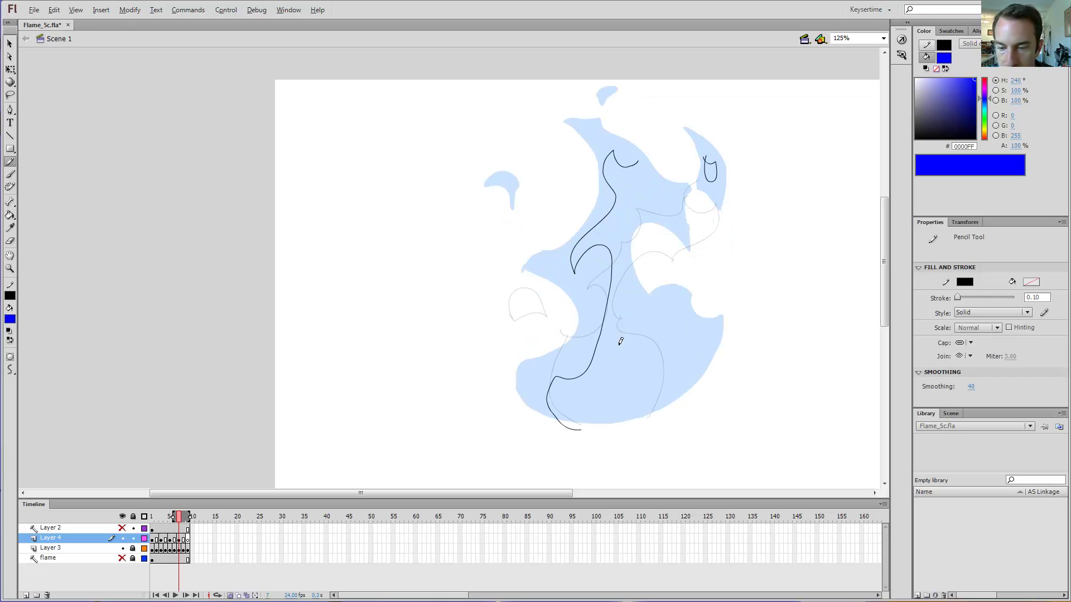
{"action": "key", "text": "period"}
{"action": "key", "text": "period"}
{"action": "key", "text": "comma"}
{"action": "key", "text": "comma"}
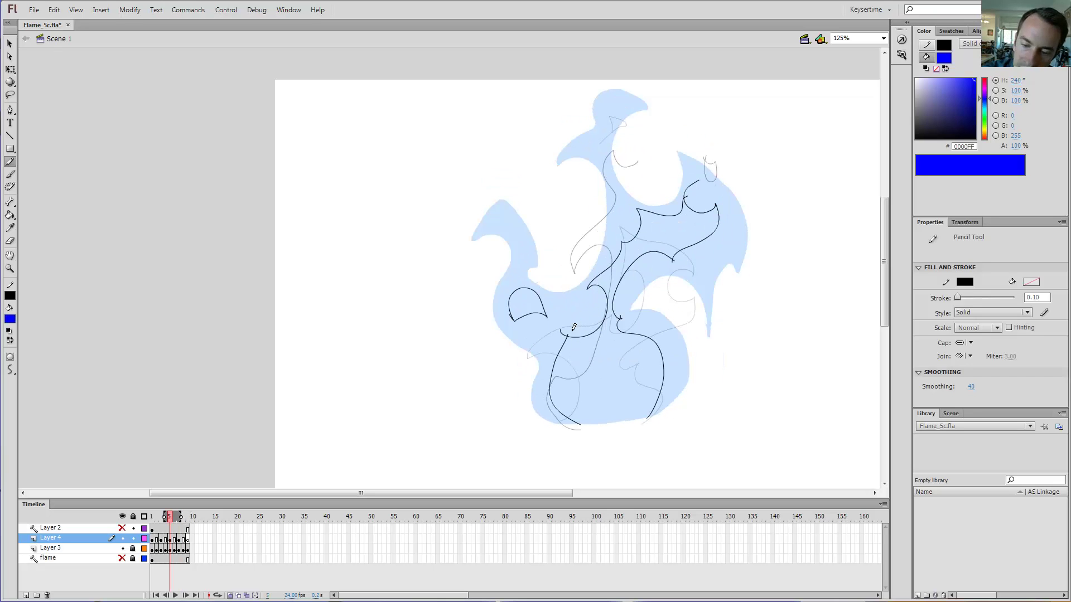
{"action": "left_click_drag", "start_coordinate": [591, 322], "coordinate": [567, 327]}
{"action": "key", "text": "period"}
{"action": "key", "text": "period"}
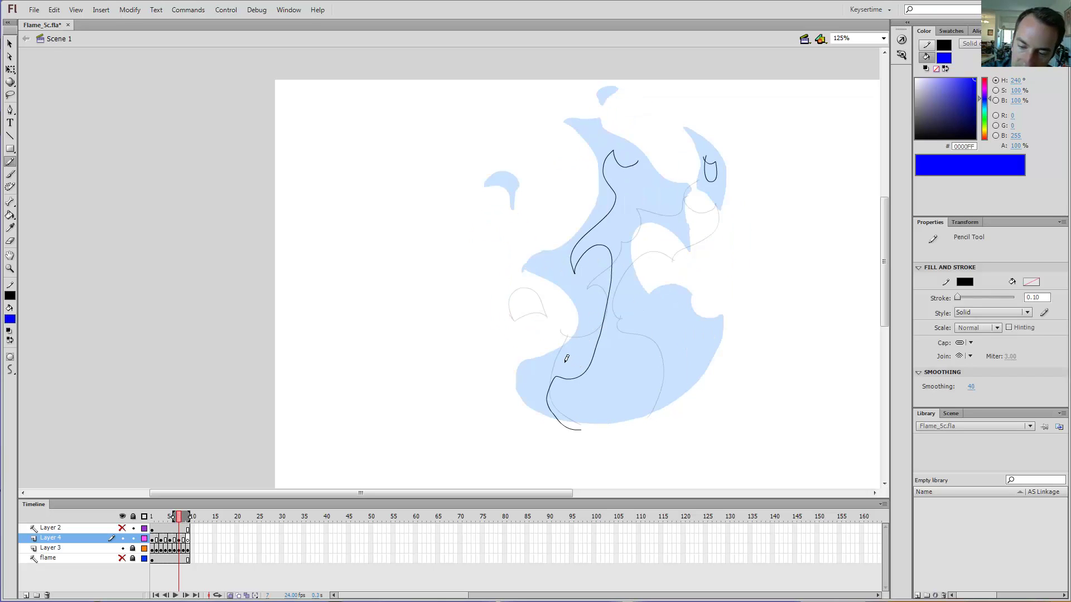
{"action": "key", "text": "comma"}
{"action": "key", "text": "comma"}
{"action": "key", "text": "period"}
{"action": "key", "text": "period"}
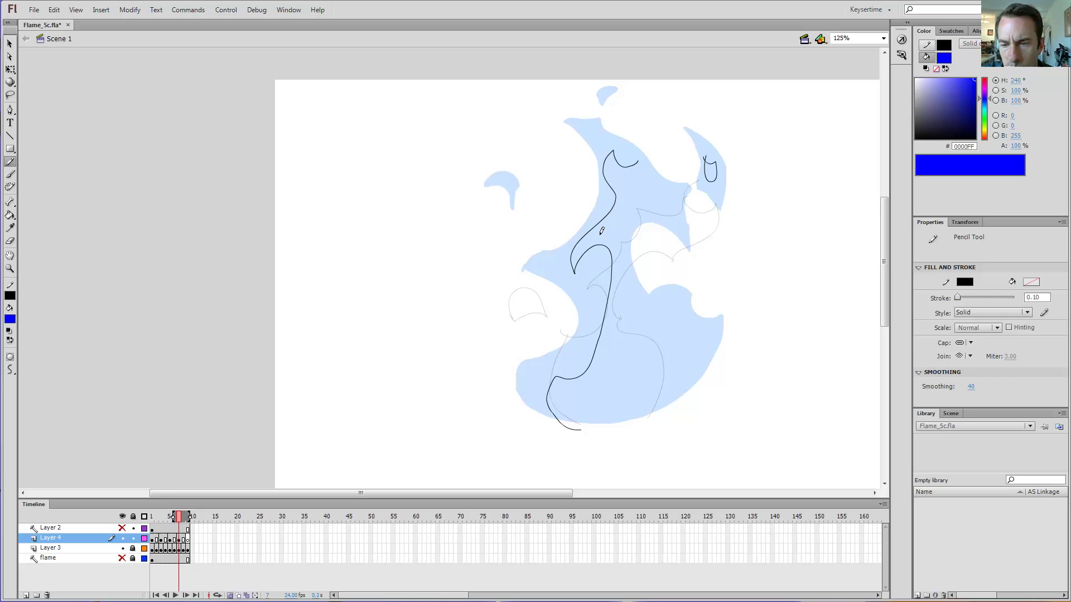
Delete the frame 7 highlight's left outline from mid-flame down to the base, keeping the upper peak.
{"action": "key", "text": "v"}
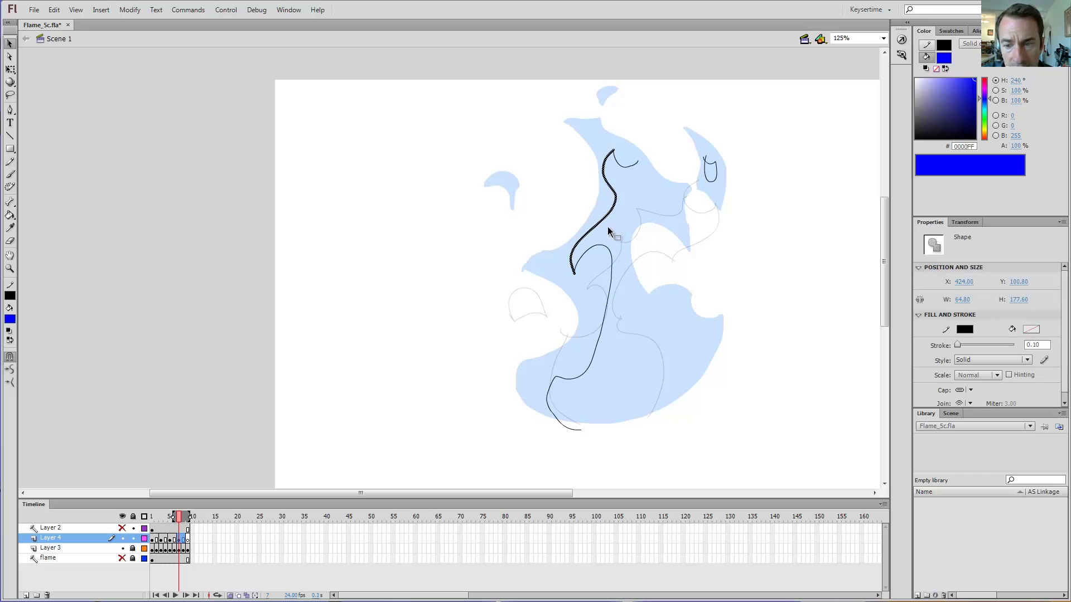
{"action": "left_click_drag", "start_coordinate": [589, 220], "coordinate": [605, 230]}
{"action": "key", "text": "Delete"}
{"action": "double_click", "coordinate": [589, 229]}
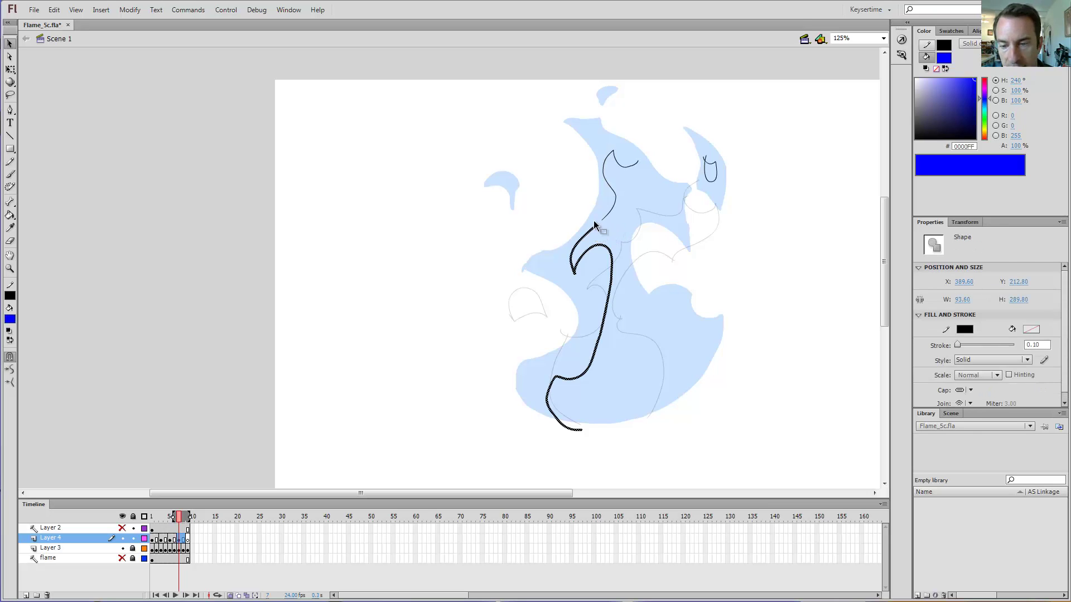
{"action": "key", "text": "Delete"}
Pencil a rounded inward notch below the frame 7 highlight's upper curve, and pull its lower corner out to a left-facing point.
{"action": "key", "text": "y"}
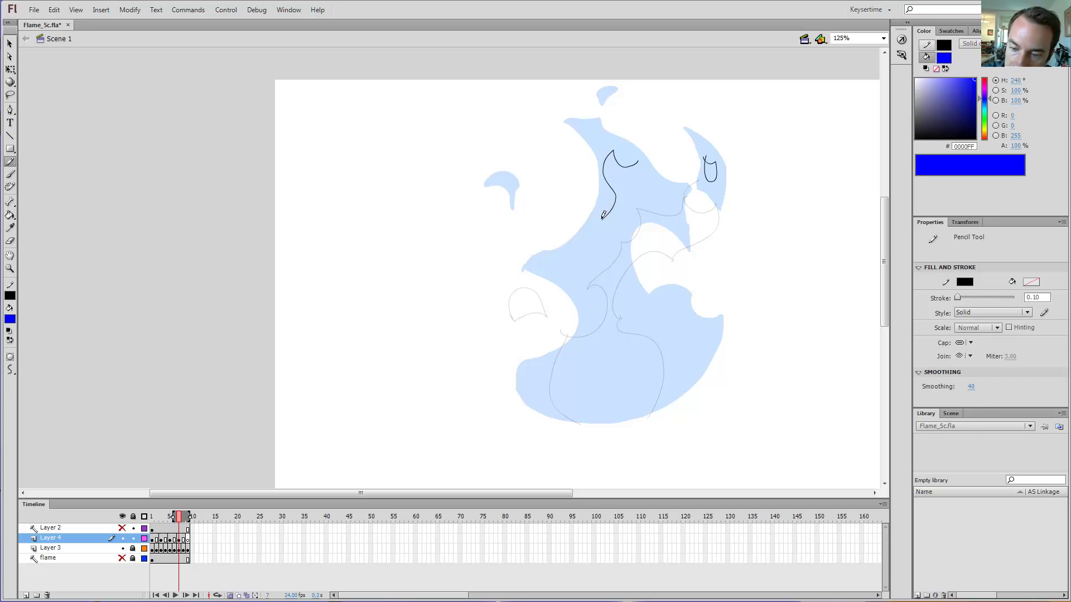
{"action": "left_click_drag", "start_coordinate": [602, 218], "coordinate": [617, 249]}
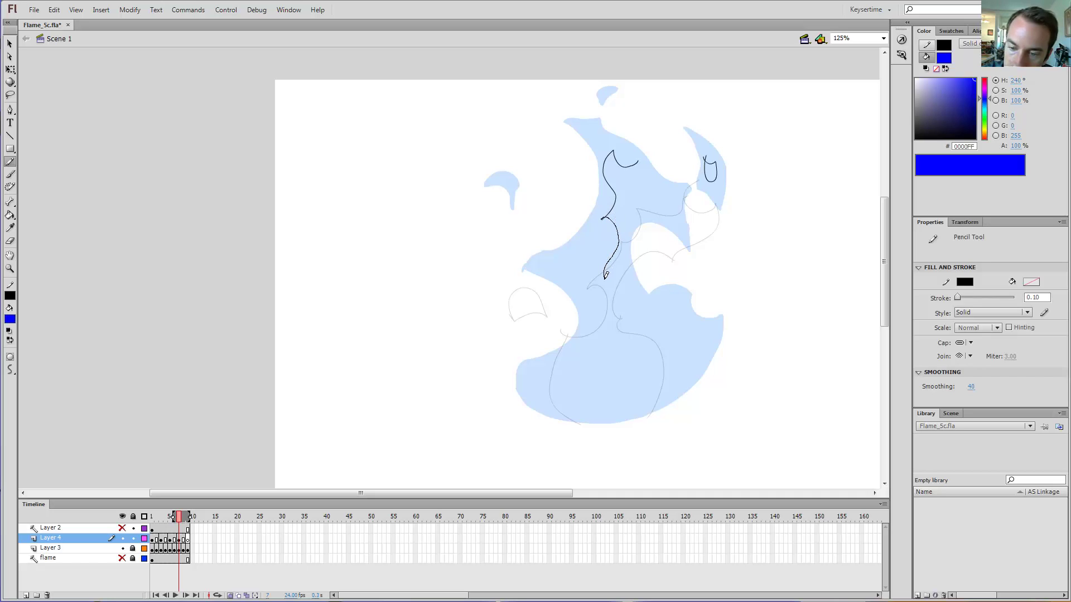
{"action": "left_click_drag", "start_coordinate": [607, 289], "coordinate": [606, 291]}
{"action": "key", "text": "v"}
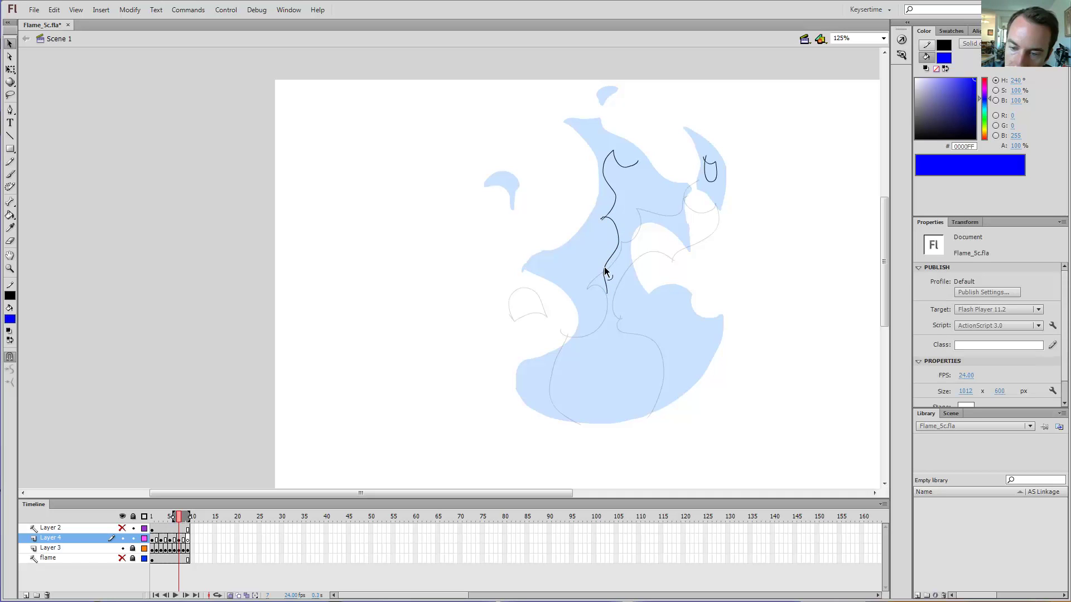
{"action": "double_click", "coordinate": [603, 267]}
{"action": "left_click", "coordinate": [602, 262]}
{"action": "key", "text": "period"}
{"action": "key", "text": "comma"}
Pencil the frame 7 highlight's lower-left outline from the pointed notch down to a small rounded hook above the base.
{"action": "key", "text": "y"}
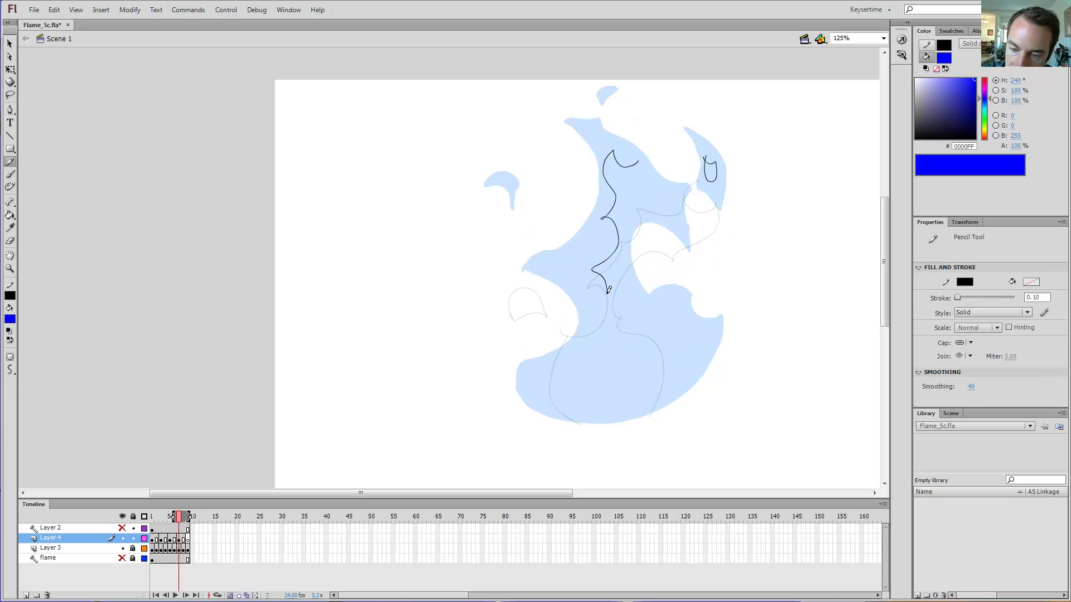
{"action": "mouse_move", "coordinate": [608, 288]}
{"action": "left_mouse_down"}
{"action": "mouse_move", "coordinate": [590, 349]}
{"action": "mouse_move", "coordinate": [538, 382]}
{"action": "mouse_move", "coordinate": [581, 386]}
{"action": "mouse_move", "coordinate": [590, 404]}
{"action": "mouse_move", "coordinate": [554, 422]}
{"action": "left_mouse_up"}
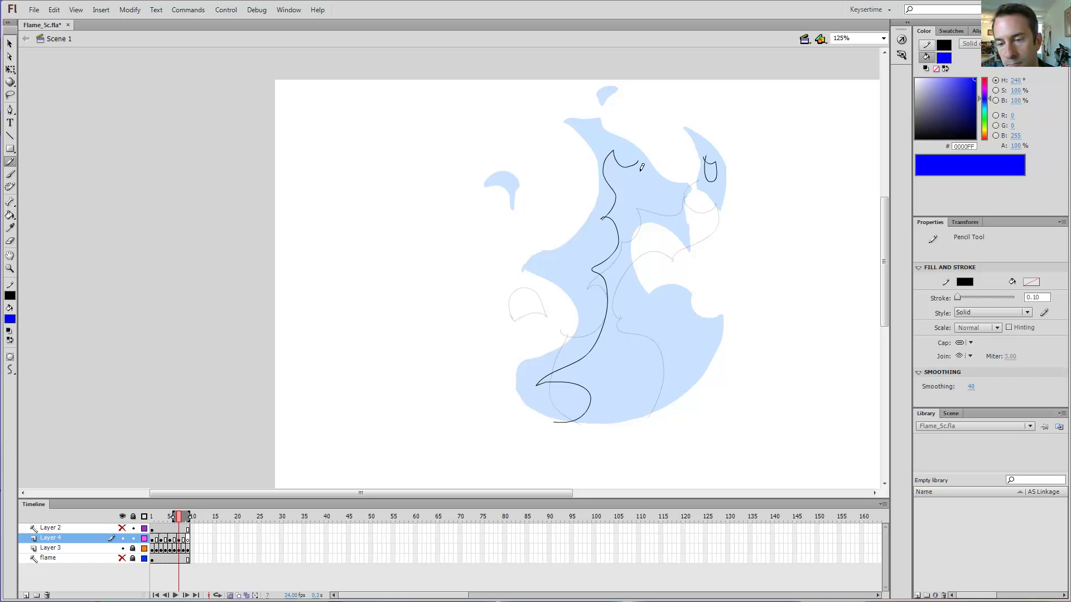
{"action": "key", "text": "ctrl+z"}
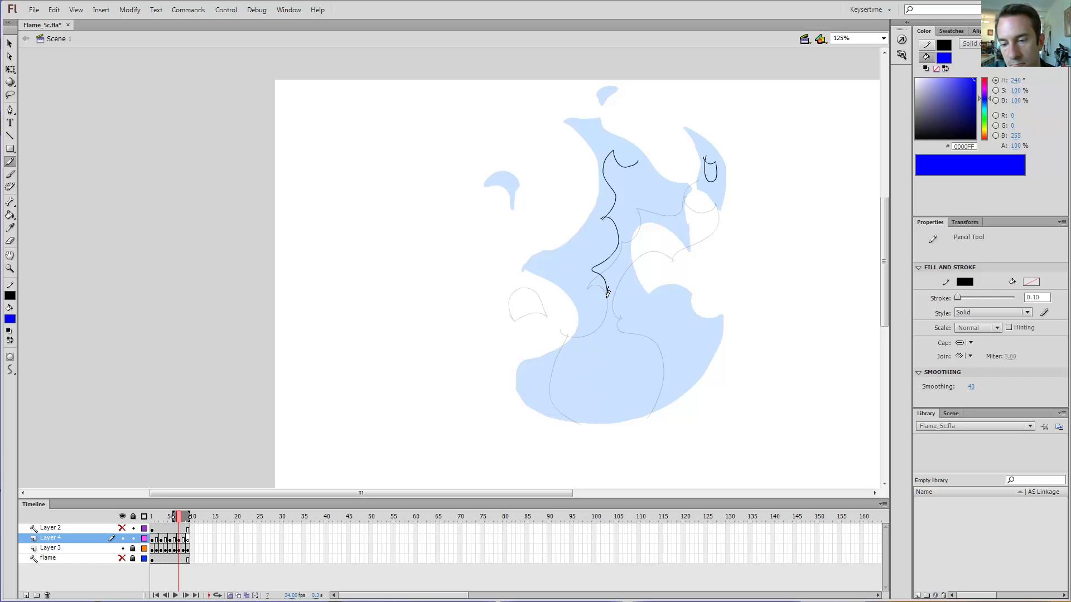
{"action": "mouse_move", "coordinate": [608, 291]}
{"action": "left_mouse_down"}
{"action": "mouse_move", "coordinate": [600, 327]}
{"action": "mouse_move", "coordinate": [565, 358]}
{"action": "mouse_move", "coordinate": [577, 361]}
{"action": "left_mouse_up"}
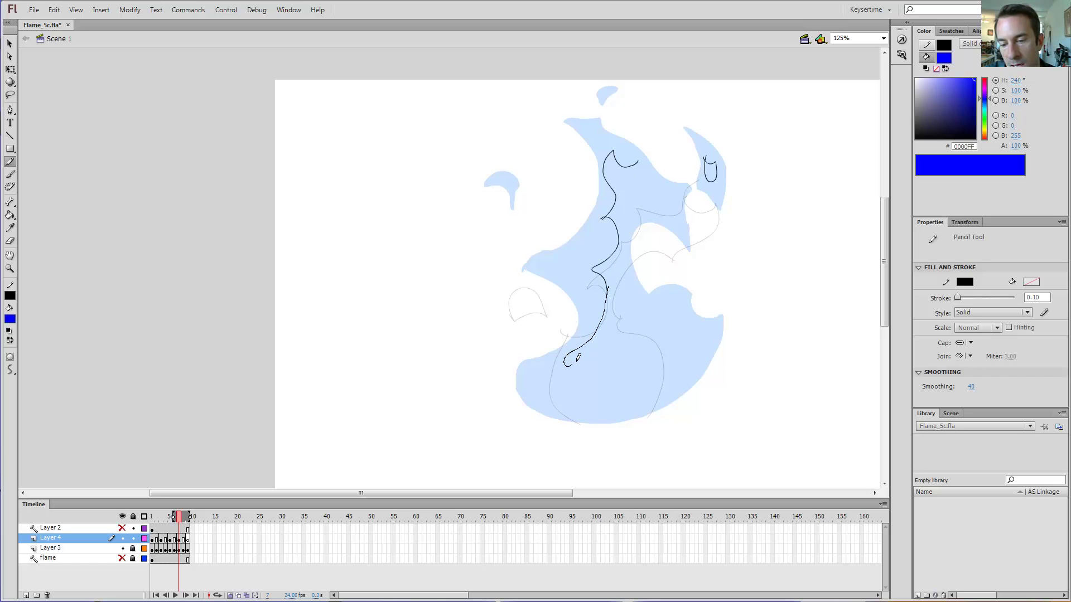
Undo the last stroke and redraw the inner flame's lower left contour down to the base in frame 7.
{"action": "key", "text": "ctrl+z"}
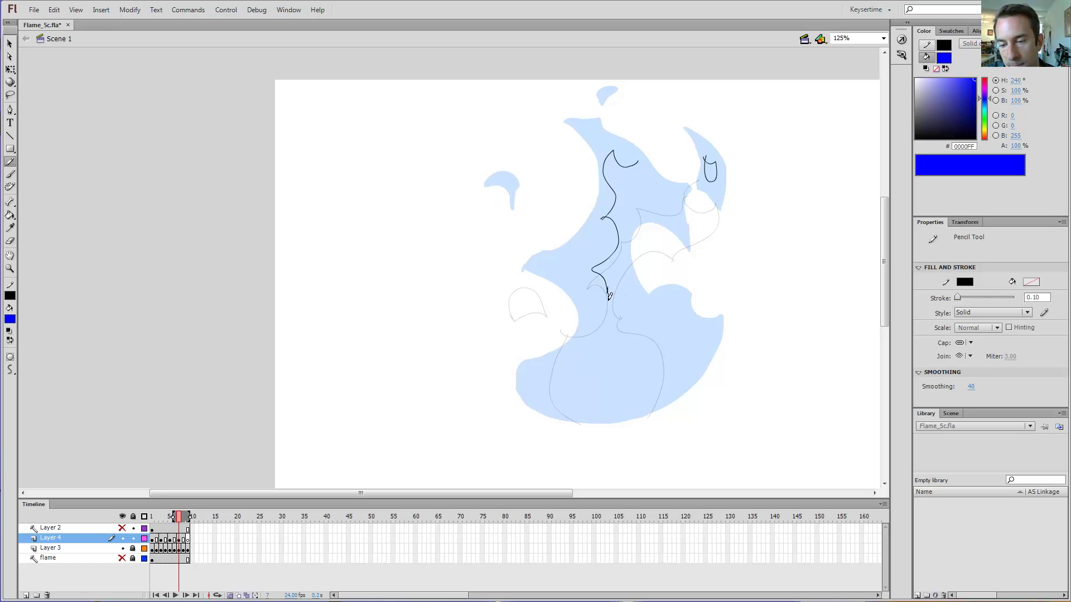
{"action": "mouse_move", "coordinate": [608, 296]}
{"action": "left_mouse_down"}
{"action": "mouse_move", "coordinate": [565, 360]}
{"action": "mouse_move", "coordinate": [591, 406]}
{"action": "mouse_move", "coordinate": [525, 432]}
{"action": "left_mouse_up"}
Step back and forth through frames 3, 5 and 7 to compare the inner flame outlines.
{"action": "key", "text": "comma"}
{"action": "key", "text": "comma"}
{"action": "key", "text": "comma"}
{"action": "key", "text": "comma"}
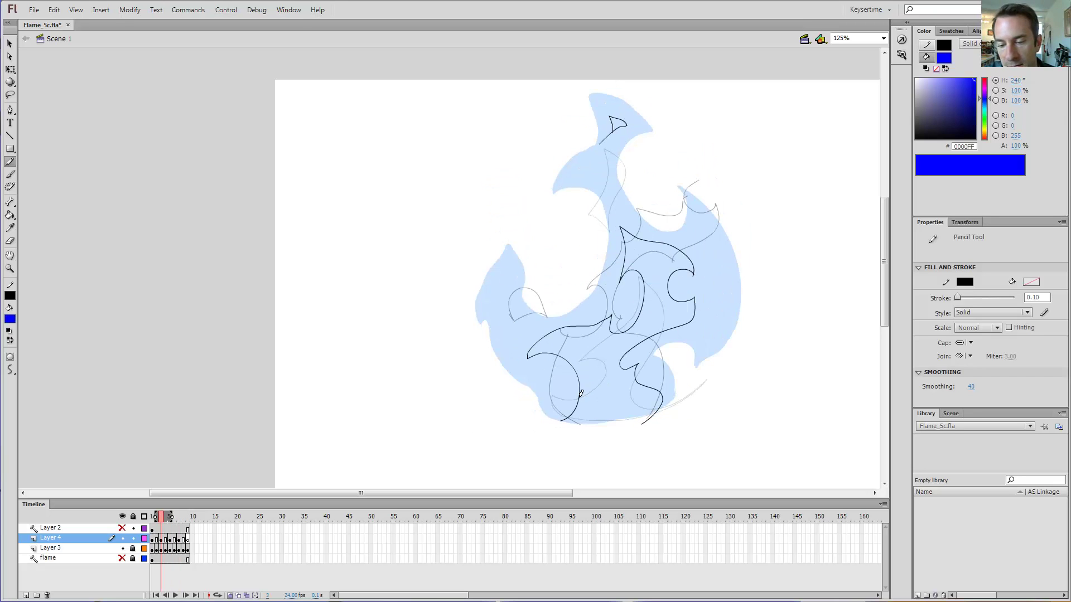
{"action": "key", "text": "period"}
{"action": "key", "text": "comma"}
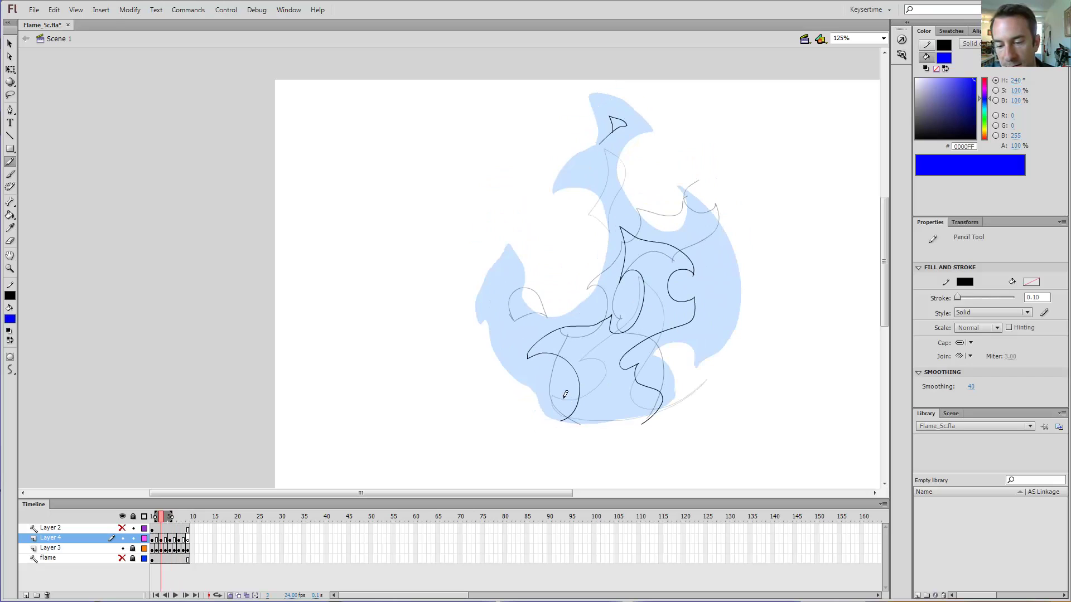
{"action": "key", "text": "period"}
{"action": "key", "text": "period"}
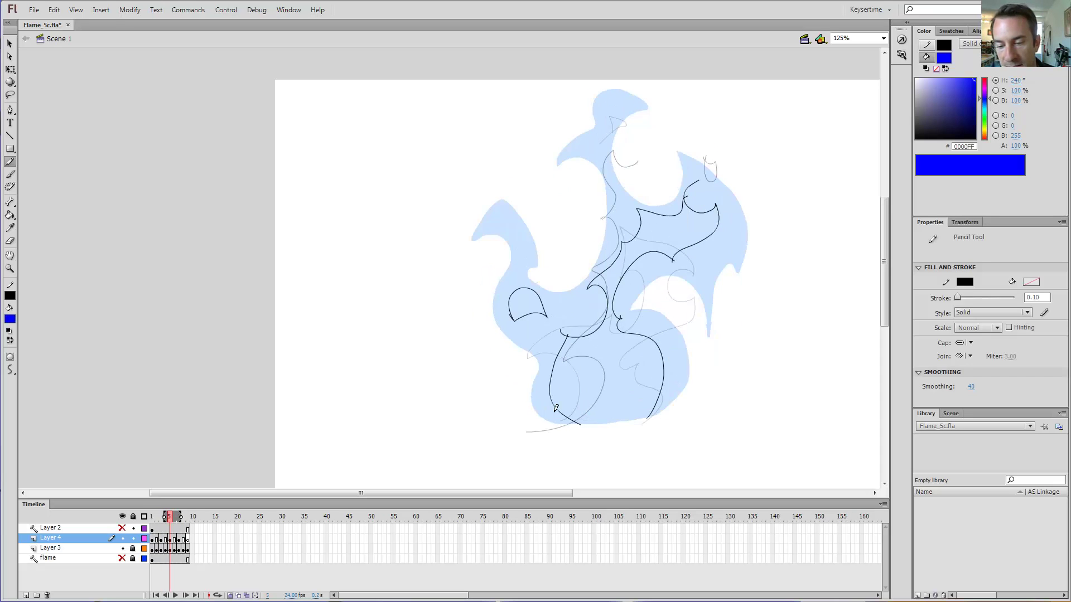
{"action": "key", "text": "period"}
{"action": "key", "text": "period"}
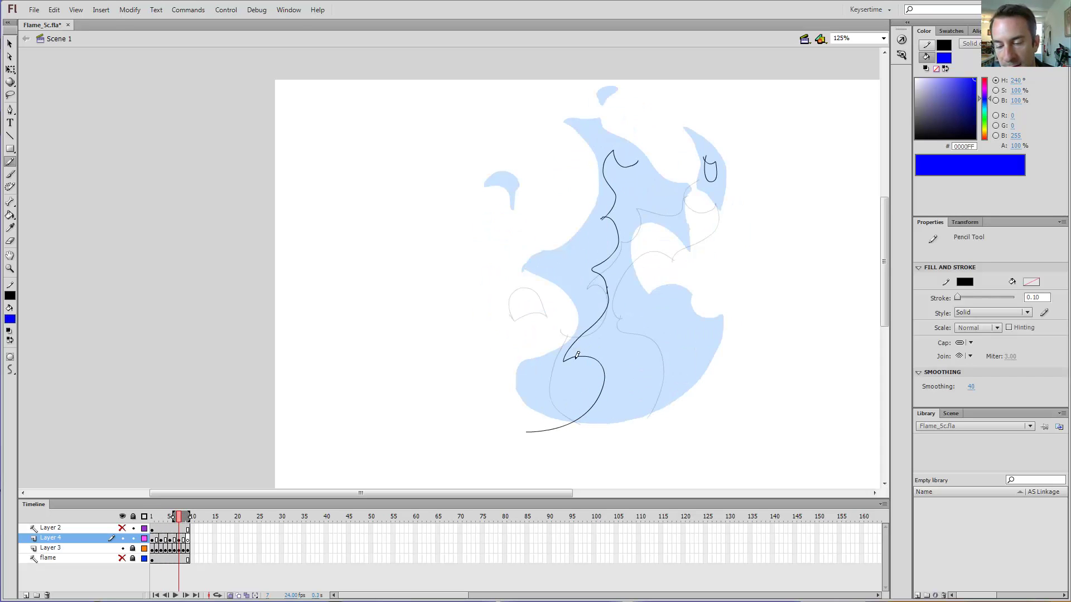
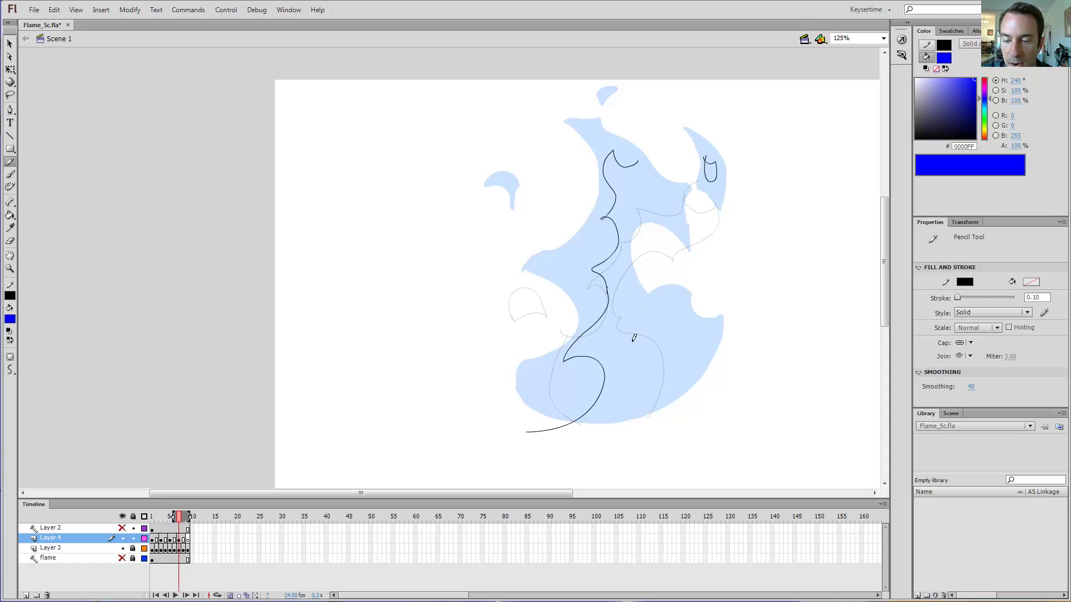
{"action": "key", "text": "comma"}
{"action": "key", "text": "period"}
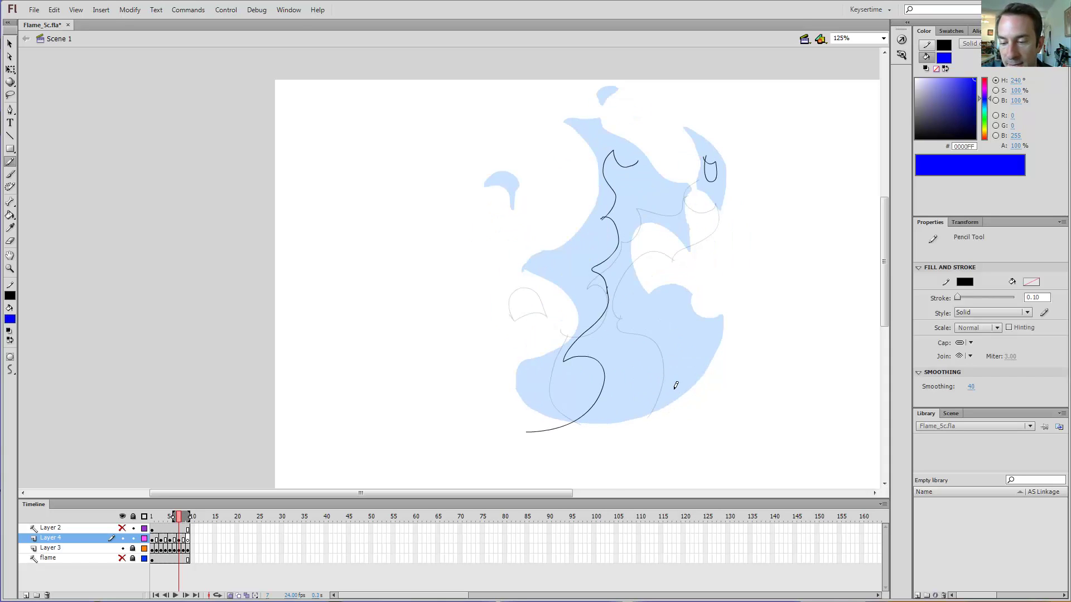
Draw the inner flame's right contour in frame 7 from the base upward and extend it to the upper end of the left contour.
{"action": "mouse_move", "coordinate": [675, 402]}
{"action": "left_mouse_down"}
{"action": "mouse_move", "coordinate": [637, 366]}
{"action": "mouse_move", "coordinate": [646, 302]}
{"action": "mouse_move", "coordinate": [621, 264]}
{"action": "mouse_move", "coordinate": [631, 213]}
{"action": "mouse_move", "coordinate": [657, 192]}
{"action": "left_mouse_up"}
{"action": "key", "text": "comma"}
{"action": "key", "text": "comma"}
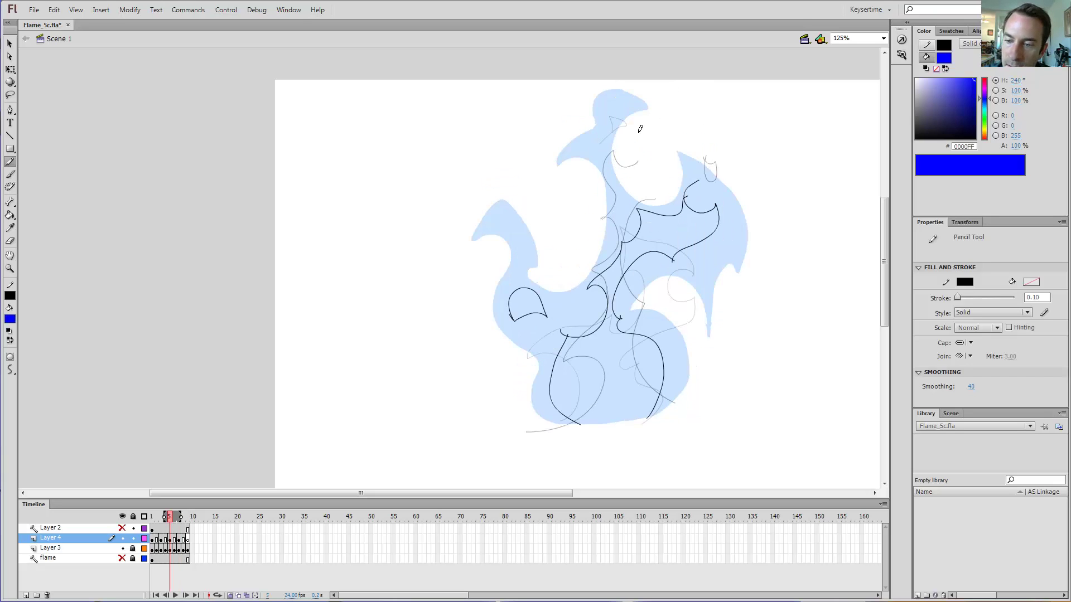
{"action": "key", "text": "period"}
{"action": "key", "text": "period"}
{"action": "key", "text": "v"}
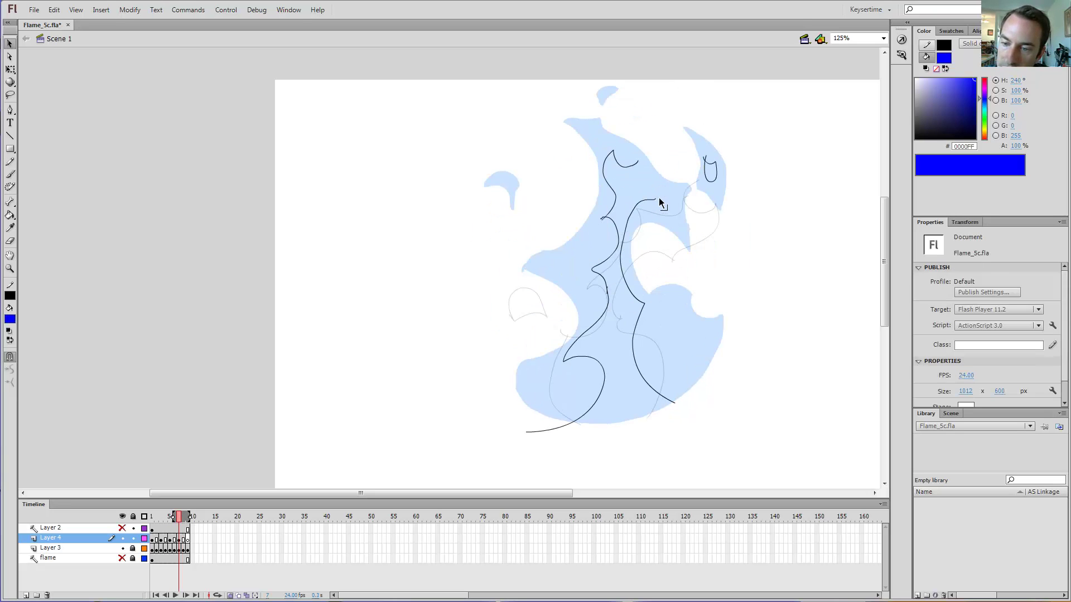
{"action": "mouse_move", "coordinate": [657, 200]}
{"action": "left_mouse_down"}
{"action": "mouse_move", "coordinate": [674, 200]}
{"action": "mouse_move", "coordinate": [638, 157]}
{"action": "left_mouse_up"}
{"action": "key", "text": "y"}
{"action": "key", "text": "period"}
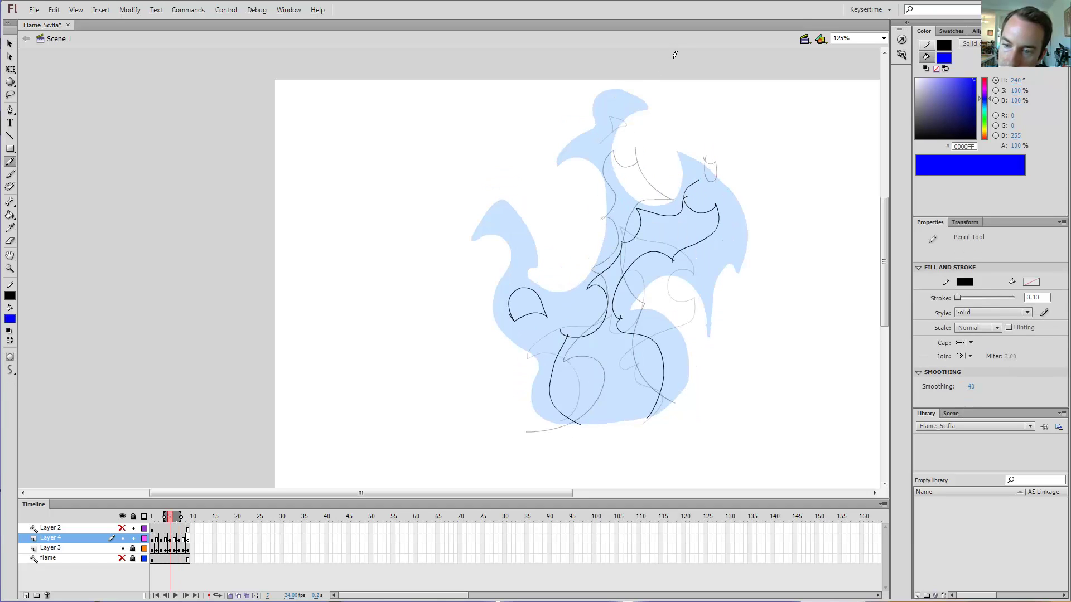
{"action": "key", "text": "comma"}
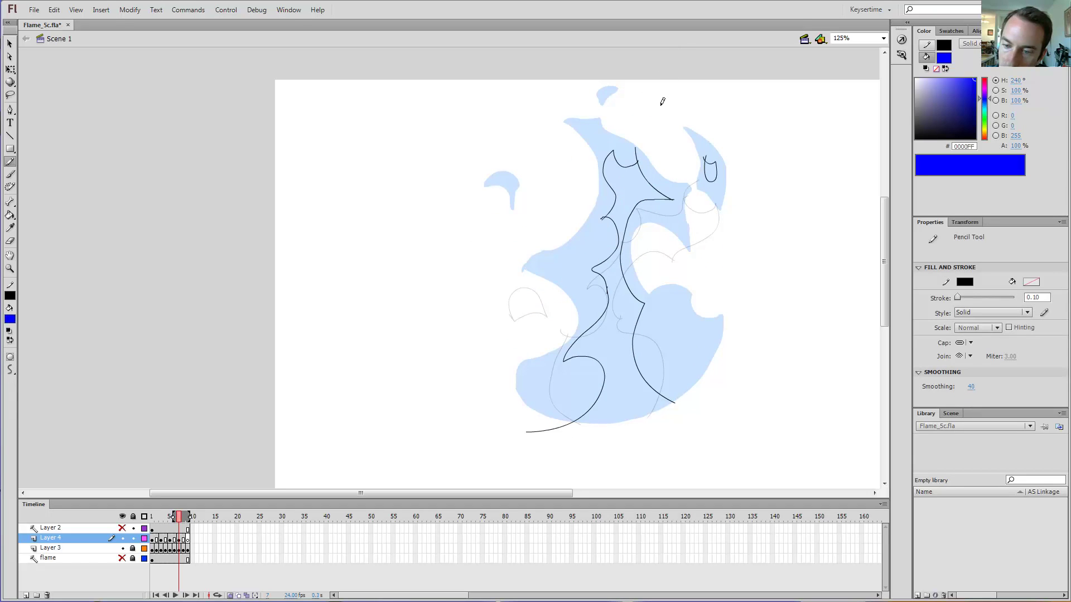
In frame 9, draw a closed four-pointed shape in the upper flame and the inner flame's left contour down to the base.
{"action": "key", "text": "period"}
{"action": "key", "text": "period"}
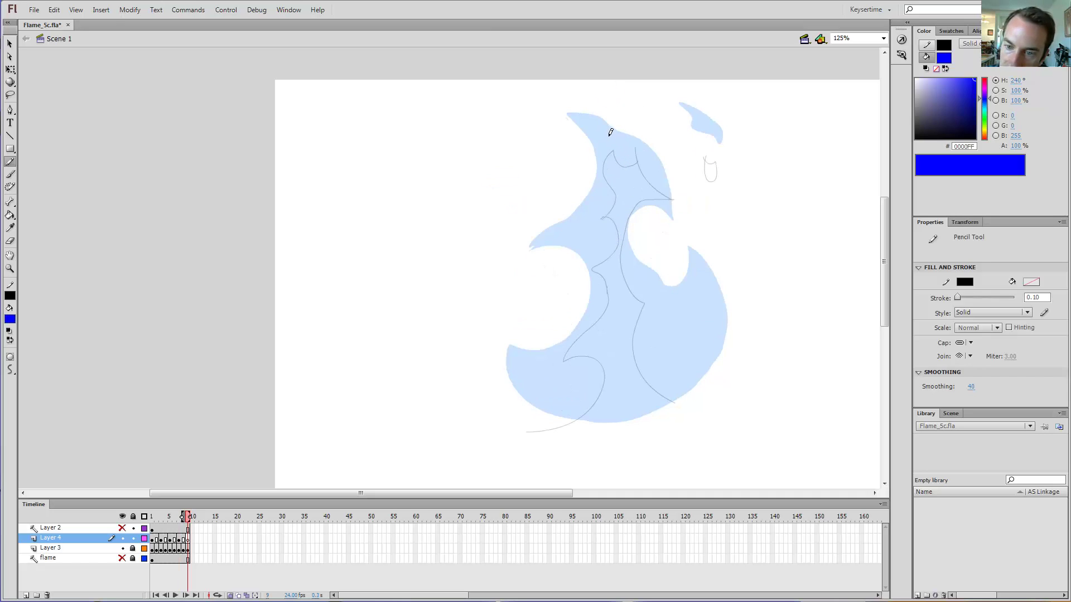
{"action": "mouse_move", "coordinate": [607, 143]}
{"action": "left_mouse_down"}
{"action": "mouse_move", "coordinate": [623, 142]}
{"action": "mouse_move", "coordinate": [656, 181]}
{"action": "mouse_move", "coordinate": [621, 205]}
{"action": "mouse_move", "coordinate": [608, 170]}
{"action": "mouse_move", "coordinate": [613, 141]}
{"action": "mouse_move", "coordinate": [601, 133]}
{"action": "left_mouse_up"}
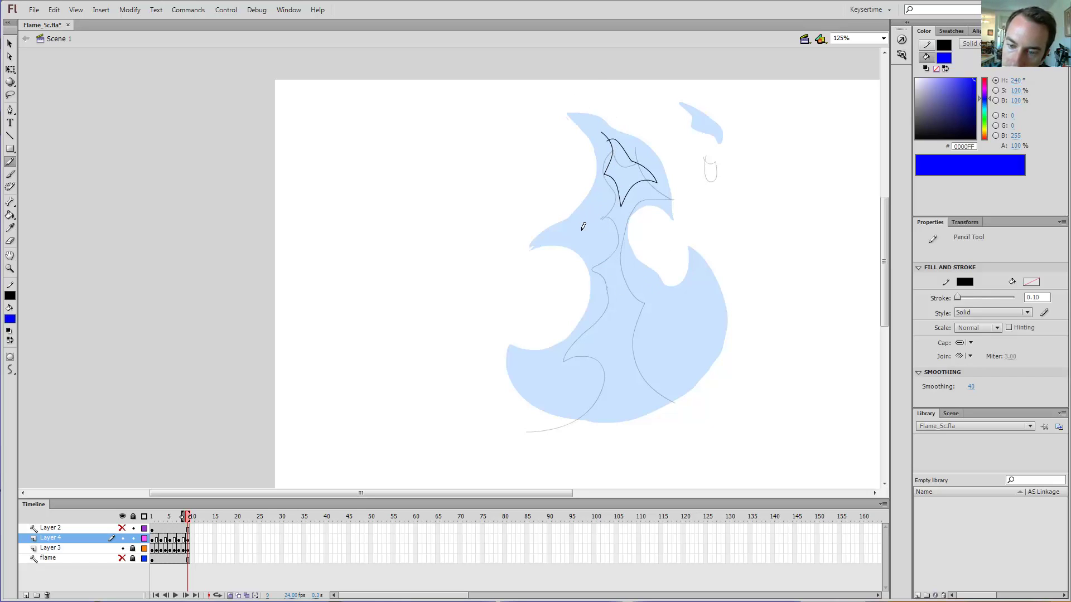
{"action": "mouse_move", "coordinate": [580, 217]}
{"action": "left_mouse_down"}
{"action": "mouse_move", "coordinate": [609, 246]}
{"action": "mouse_move", "coordinate": [598, 298]}
{"action": "mouse_move", "coordinate": [616, 317]}
{"action": "mouse_move", "coordinate": [610, 341]}
{"action": "mouse_move", "coordinate": [583, 356]}
{"action": "mouse_move", "coordinate": [555, 404]}
{"action": "mouse_move", "coordinate": [591, 435]}
{"action": "left_mouse_up"}
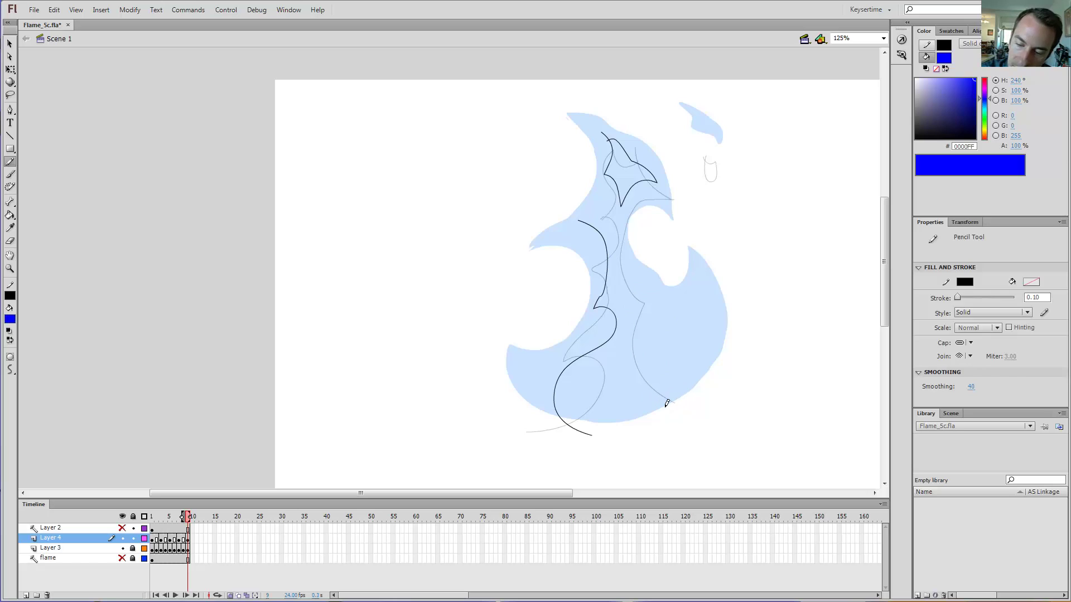
{"action": "mouse_move", "coordinate": [664, 409]}
{"action": "left_mouse_down"}
{"action": "mouse_move", "coordinate": [638, 381]}
{"action": "mouse_move", "coordinate": [669, 322]}
{"action": "left_mouse_up"}
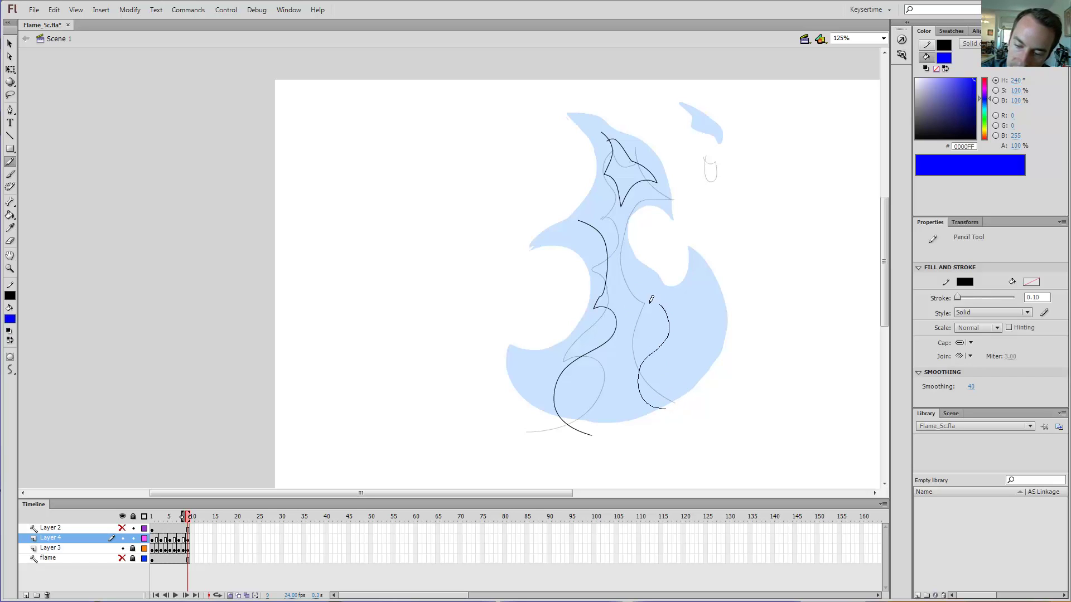
{"action": "key", "text": "ctrl+z"}
{"action": "mouse_move", "coordinate": [663, 413]}
{"action": "left_mouse_down"}
{"action": "mouse_move", "coordinate": [633, 394]}
{"action": "mouse_move", "coordinate": [626, 340]}
{"action": "mouse_move", "coordinate": [665, 326]}
{"action": "left_mouse_up"}
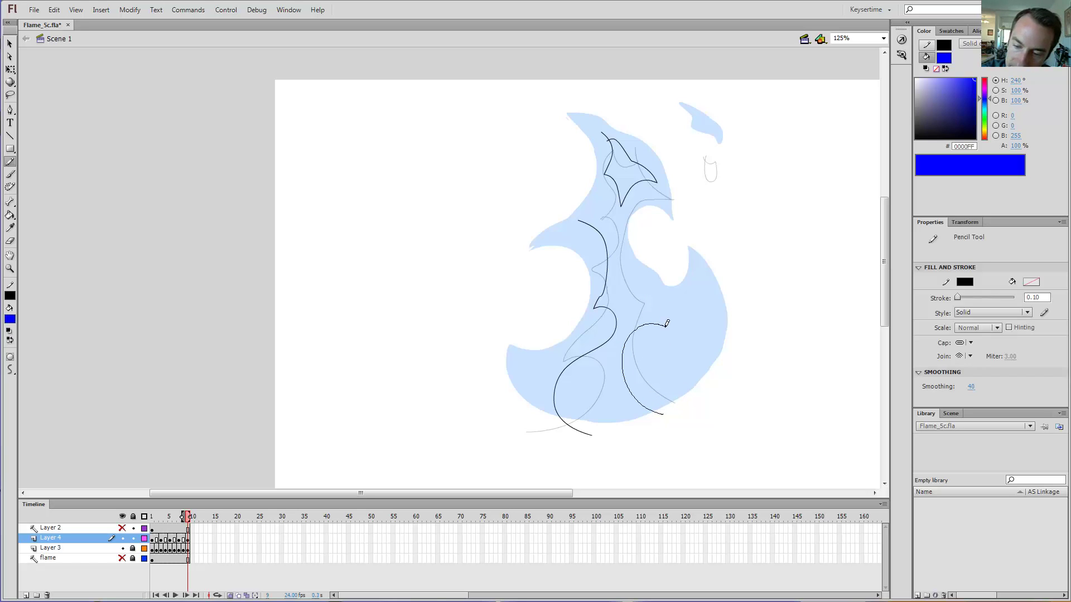
{"action": "key", "text": "ctrl+z"}
In frame 7, draw a new outward-curving lower end for the inner flame's right contour and delete the old one.
{"action": "key", "text": "comma"}
{"action": "key", "text": "comma"}
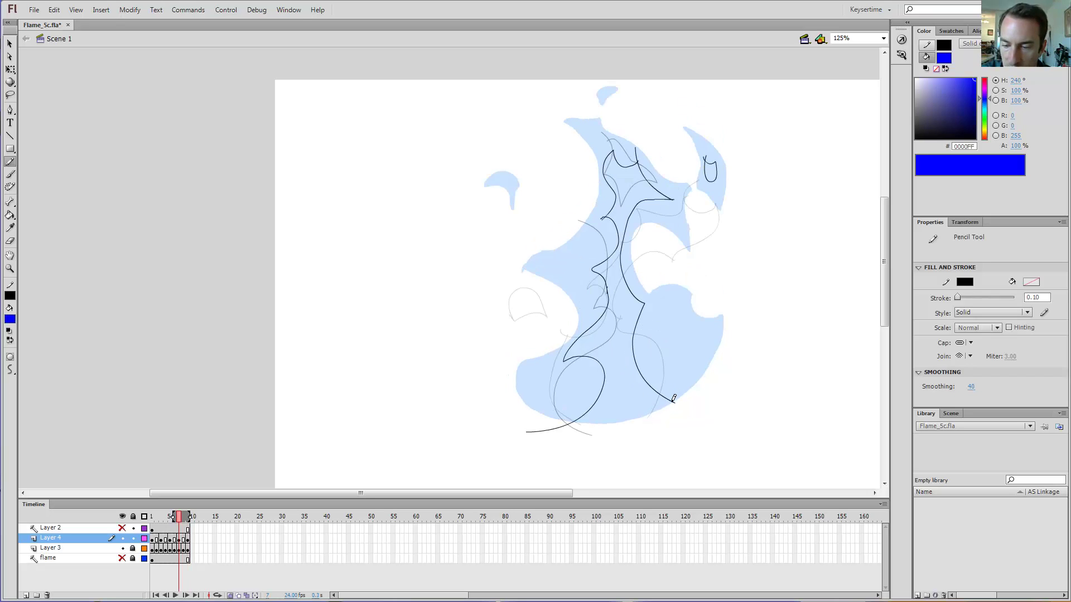
{"action": "key", "text": "period"}
{"action": "key", "text": "period"}
{"action": "key", "text": "comma"}
{"action": "key", "text": "comma"}
{"action": "mouse_move", "coordinate": [632, 350]}
{"action": "left_mouse_down"}
{"action": "mouse_move", "coordinate": [680, 383]}
{"action": "mouse_move", "coordinate": [687, 412]}
{"action": "left_mouse_up"}
{"action": "key", "text": "v"}
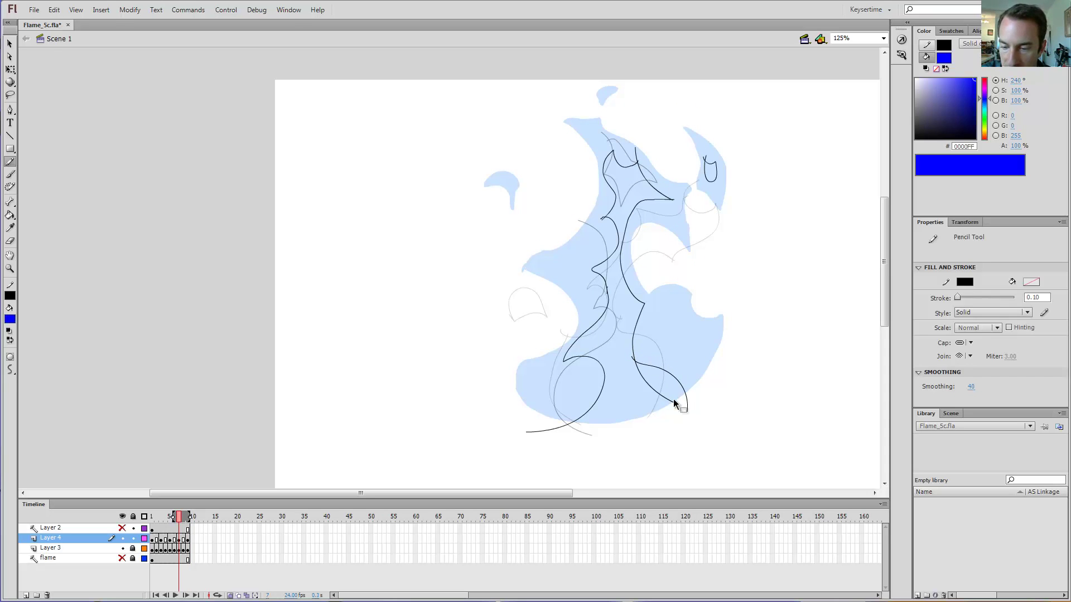
{"action": "left_click", "coordinate": [674, 401]}
{"action": "key", "text": "Delete"}
In frame 9, draw the lower part of the inner flame's right contour from the base upward.
{"action": "key", "text": "period"}
{"action": "key", "text": "period"}
{"action": "key", "text": "y"}
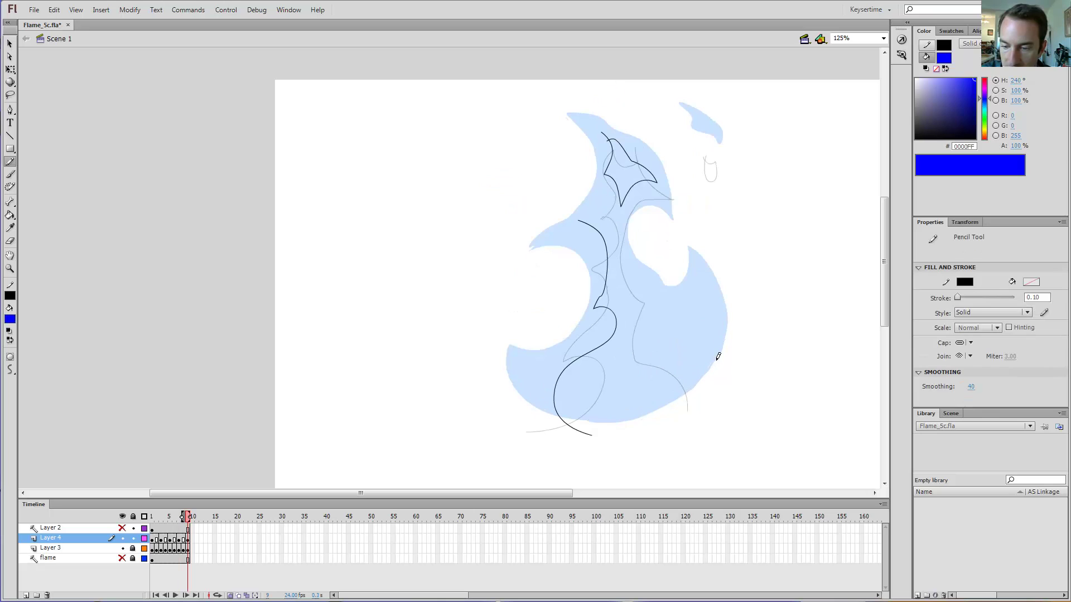
{"action": "left_click_drag", "start_coordinate": [716, 362], "coordinate": [694, 374]}
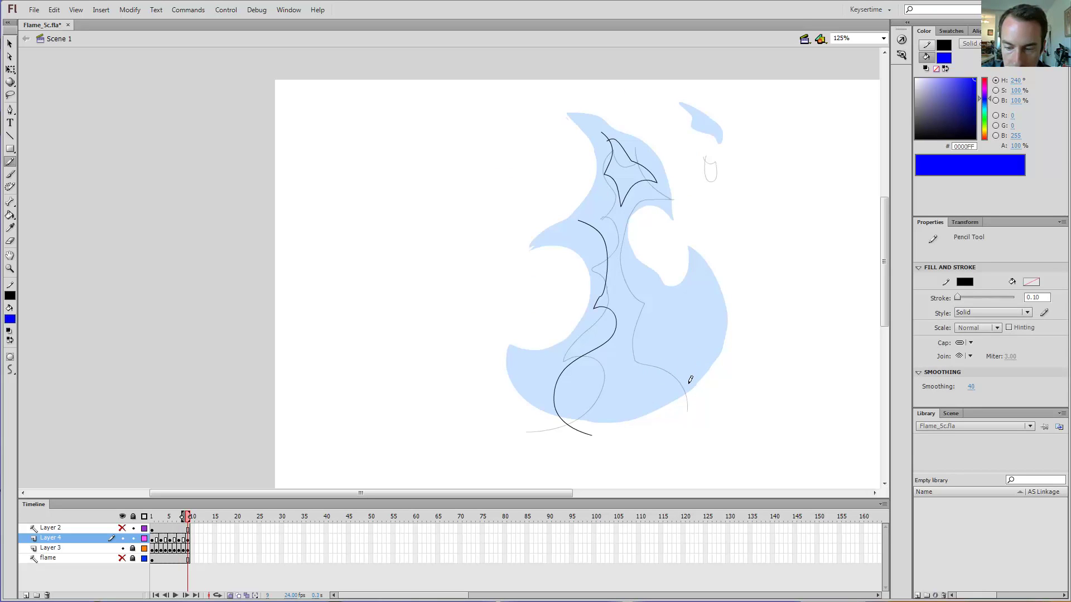
{"action": "key", "text": "shift+comma"}
{"action": "key", "text": "period"}
{"action": "key", "text": "period"}
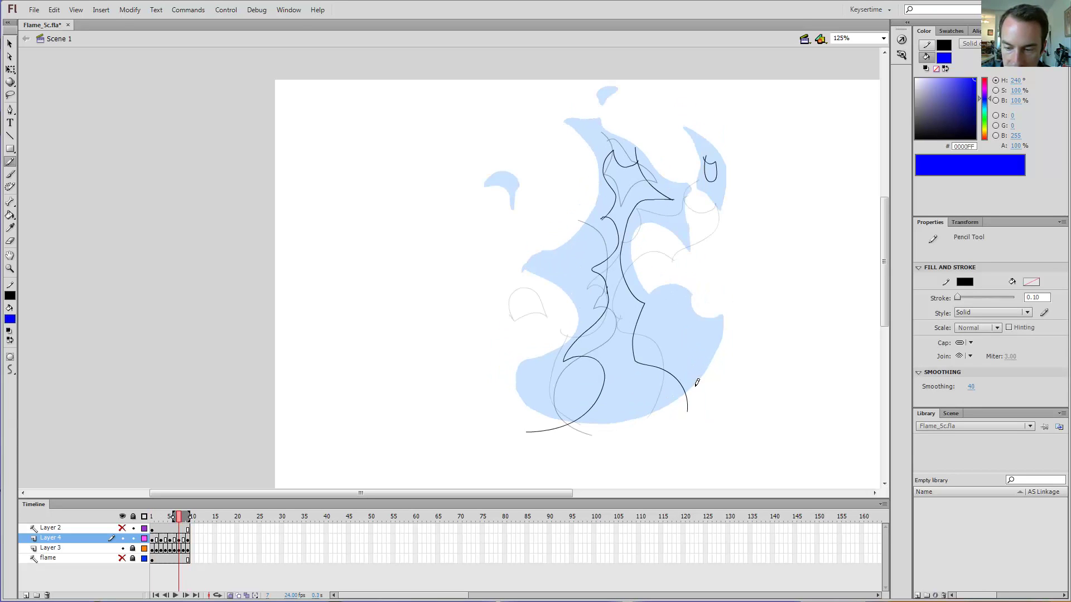
{"action": "key", "text": "comma"}
{"action": "key", "text": "comma"}
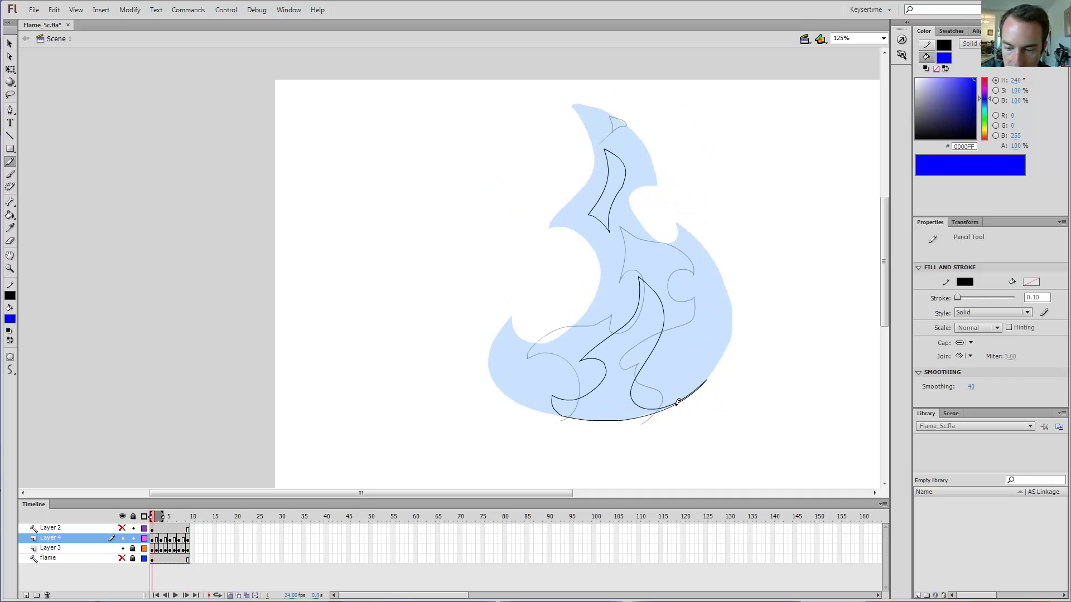
{"action": "key", "text": "shift+period"}
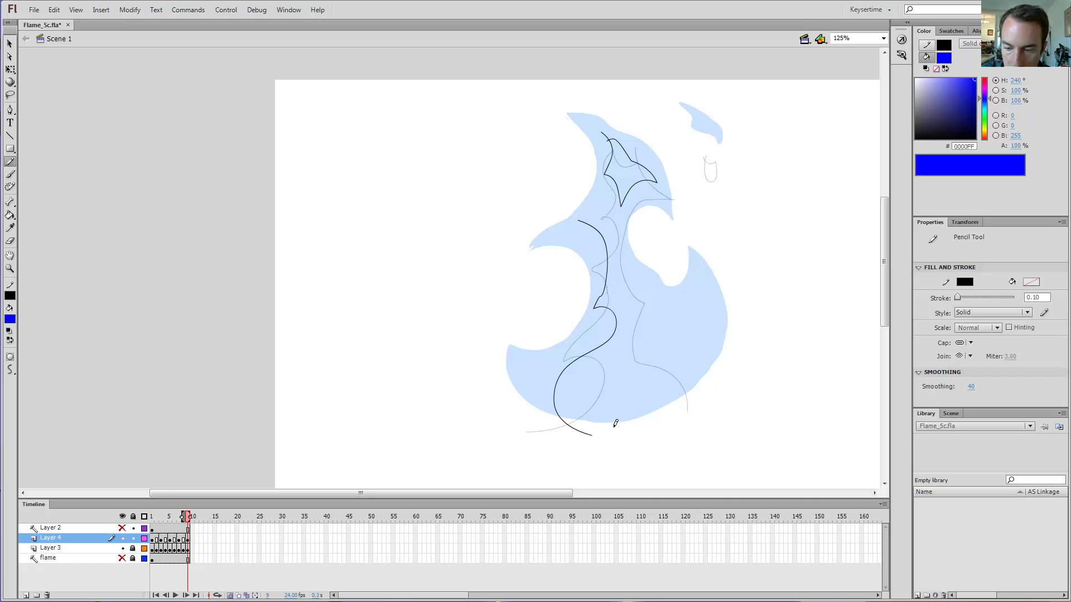
{"action": "mouse_move", "coordinate": [616, 423]}
{"action": "left_mouse_down"}
{"action": "mouse_move", "coordinate": [662, 378]}
{"action": "mouse_move", "coordinate": [661, 330]}
{"action": "left_mouse_up"}
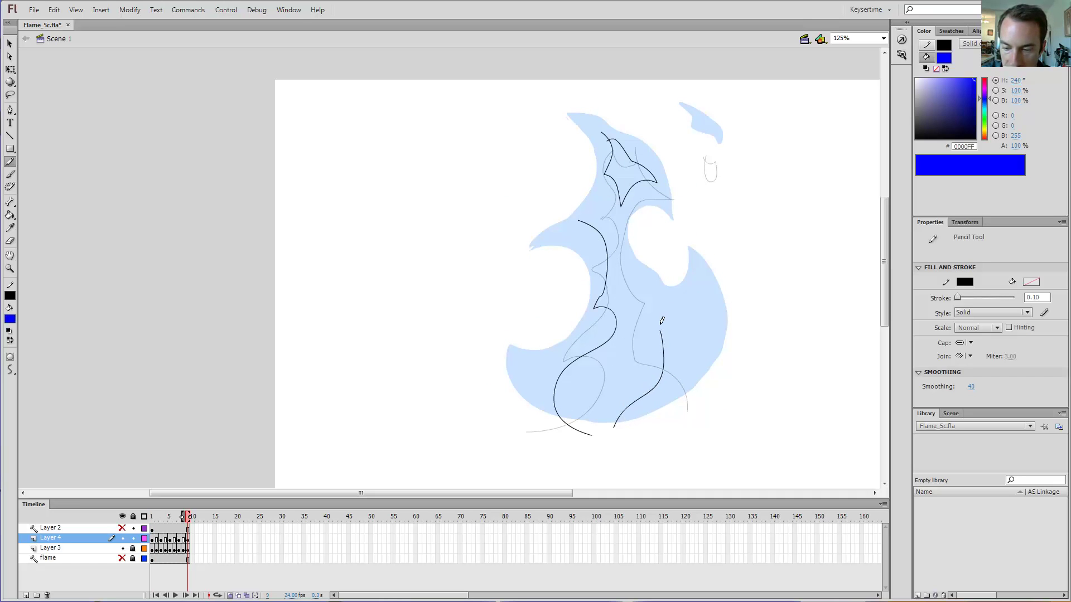
Continue the right contour in frame 9 up to the upper end of the inner flame's left contour.
{"action": "key", "text": "comma"}
{"action": "key", "text": "period"}
{"action": "key", "text": "comma"}
{"action": "key", "text": "period"}
{"action": "key", "text": "comma"}
{"action": "key", "text": "period"}
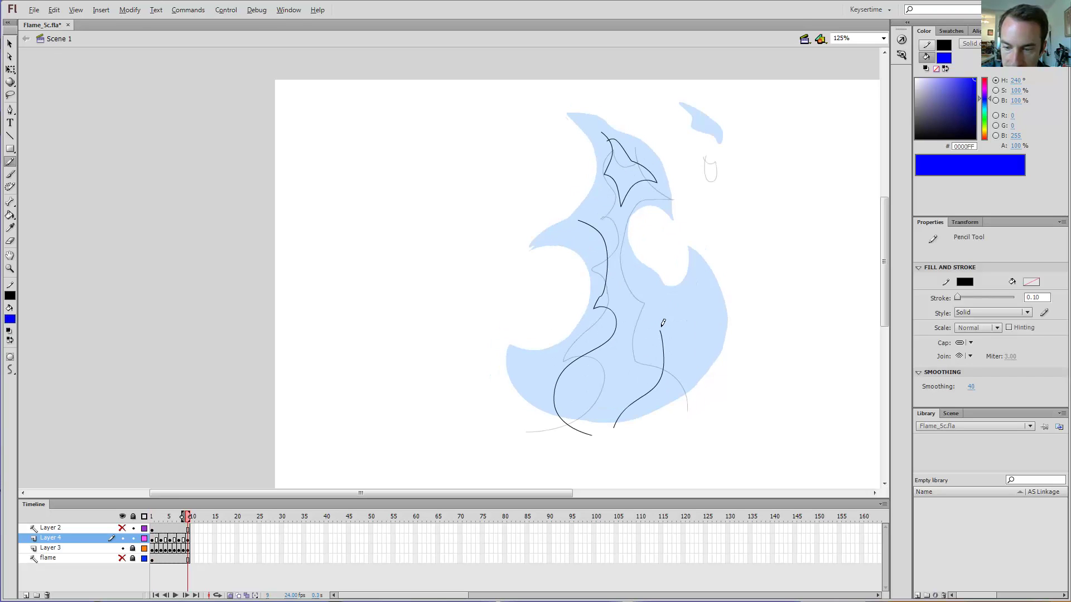
{"action": "key", "text": "comma"}
{"action": "key", "text": "period"}
{"action": "mouse_move", "coordinate": [666, 352]}
{"action": "left_mouse_down"}
{"action": "mouse_move", "coordinate": [654, 319]}
{"action": "mouse_move", "coordinate": [612, 277]}
{"action": "mouse_move", "coordinate": [613, 224]}
{"action": "mouse_move", "coordinate": [597, 212]}
{"action": "mouse_move", "coordinate": [579, 221]}
{"action": "left_mouse_up"}
Flip between frames 7, 9 and 1 to compare how the inner flame outlines follow each other.
{"action": "key", "text": "comma"}
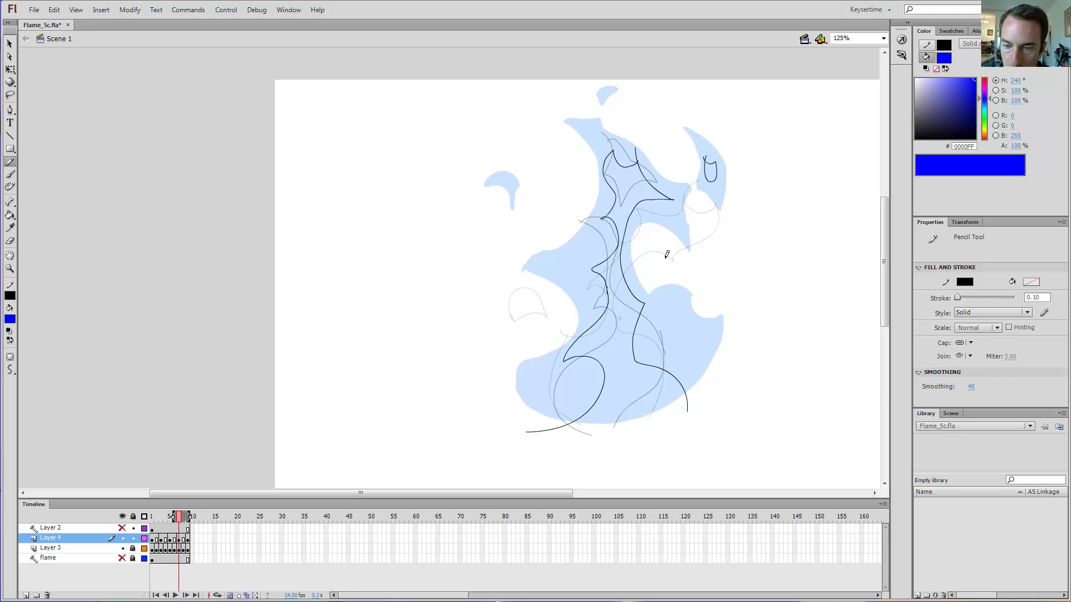
{"action": "key", "text": "period"}
{"action": "key", "text": "period"}
{"action": "key", "text": "comma"}
{"action": "key", "text": "period"}
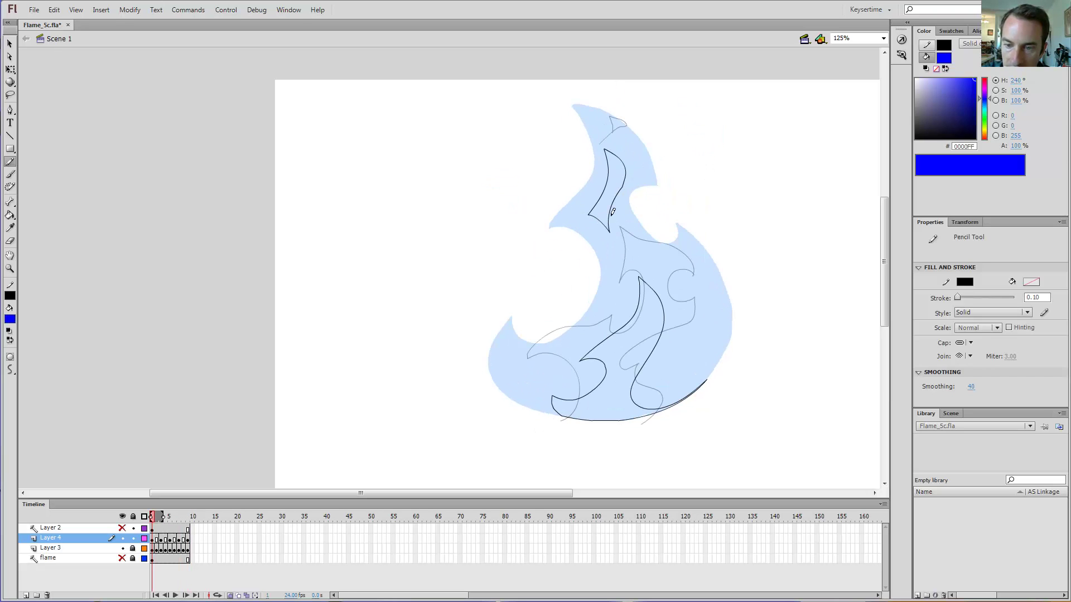
{"action": "key", "text": "comma"}
{"action": "key", "text": "period"}
{"action": "key", "text": "comma"}
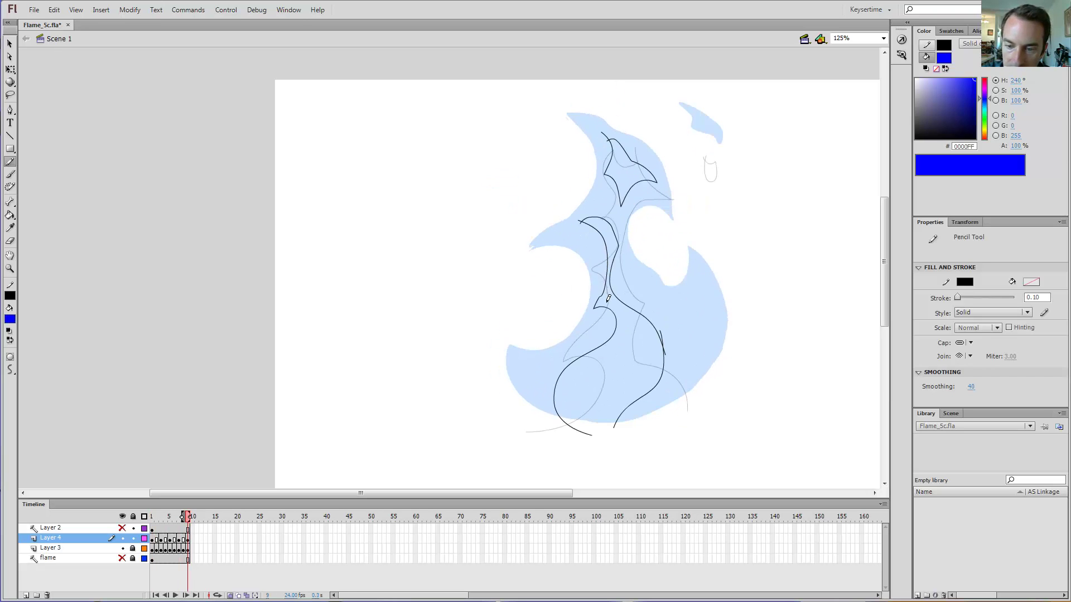
{"action": "key", "text": "period"}
{"action": "key", "text": "comma"}
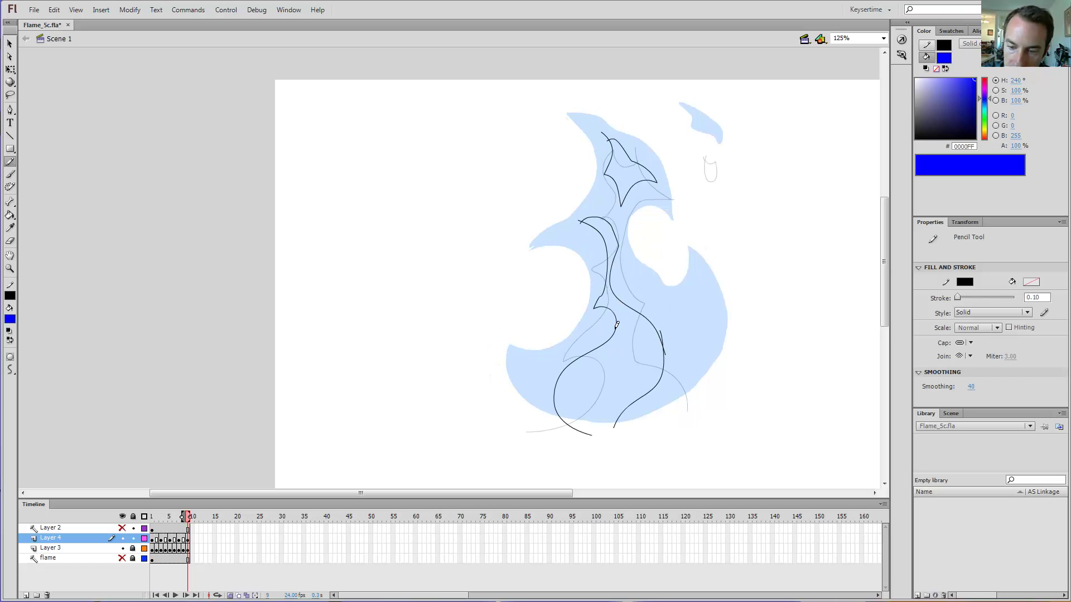
Redraw the middle of the inner flame in frame 9 with a higher notch in the left contour, and delete the replaced segments.
{"action": "mouse_move", "coordinate": [614, 301]}
{"action": "left_mouse_down"}
{"action": "mouse_move", "coordinate": [595, 287]}
{"action": "mouse_move", "coordinate": [607, 247]}
{"action": "mouse_move", "coordinate": [626, 303]}
{"action": "mouse_move", "coordinate": [647, 322]}
{"action": "left_mouse_up"}
{"action": "key", "text": "v"}
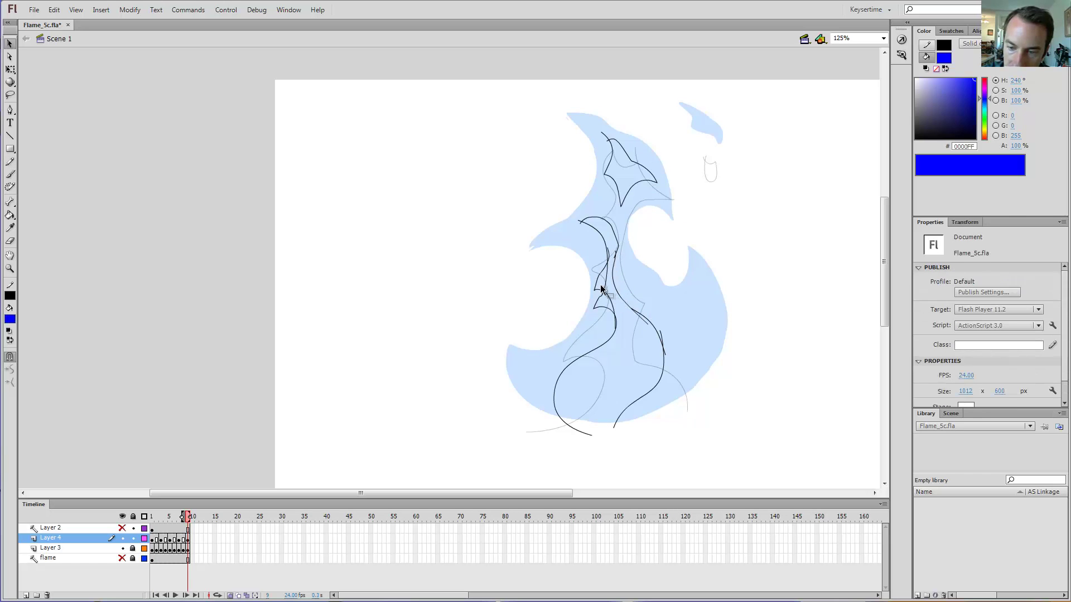
{"action": "left_click", "coordinate": [597, 291]}
{"action": "key", "text": "Delete"}
{"action": "left_click", "coordinate": [616, 326]}
{"action": "key", "text": "Delete"}
{"action": "left_click_drag", "start_coordinate": [606, 268], "coordinate": [611, 259]}
Flip between the first and last frames to check how the animation loops.
{"action": "key", "text": "Home"}
{"action": "key", "text": "End"}
{"action": "key", "text": "Home"}
{"action": "key", "text": "End"}
{"action": "key", "text": "Home"}
{"action": "key", "text": "End"}
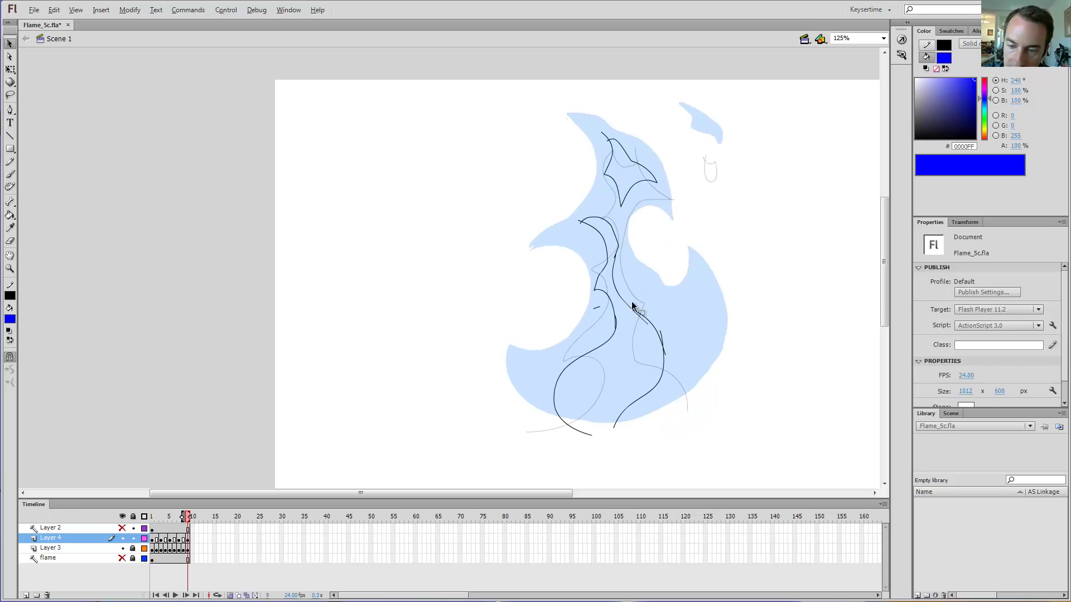
{"action": "key", "text": "Home"}
{"action": "key", "text": "End"}
{"action": "key", "text": "Home"}
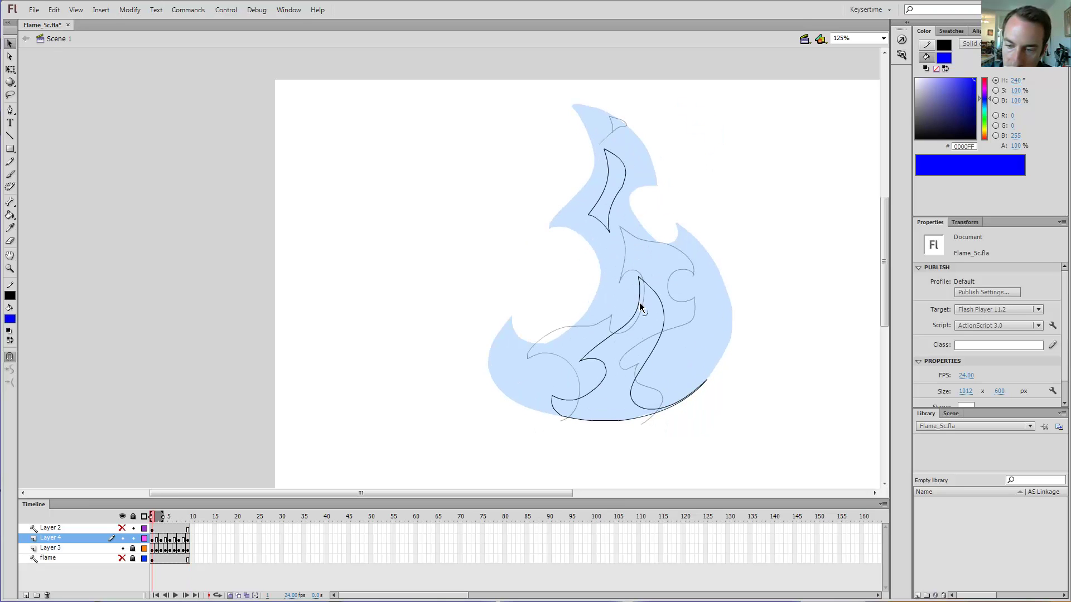
{"action": "key", "text": "End"}
{"action": "key", "text": "y"}
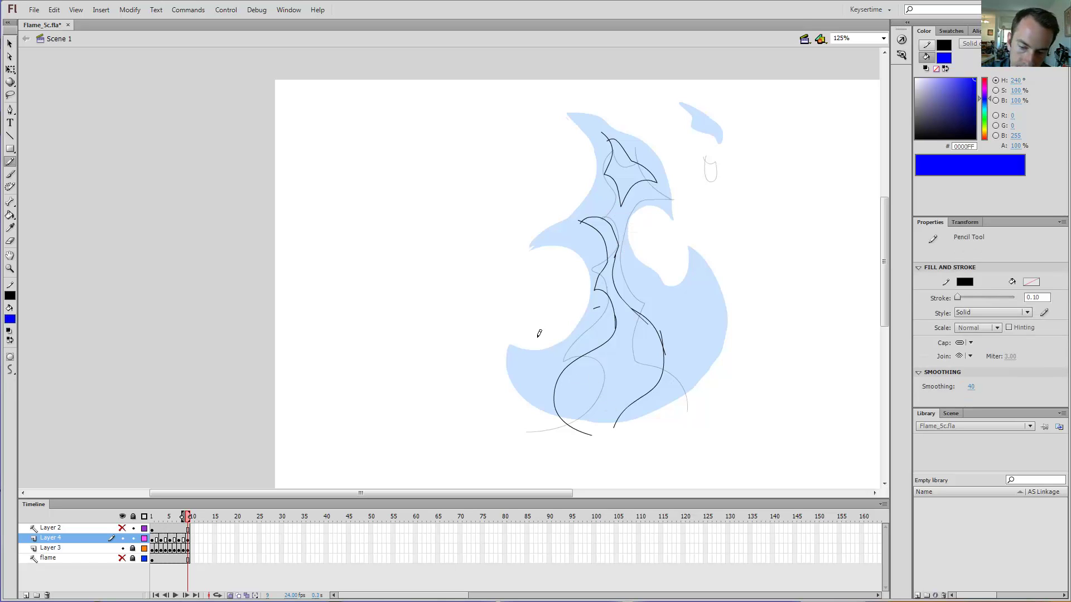
Close the inner flame's open base with a curved line along the flame's bottom edge in frames 3, 5, 7 and 9.
{"action": "mouse_move", "coordinate": [557, 413]}
{"action": "left_mouse_down"}
{"action": "mouse_move", "coordinate": [603, 426]}
{"action": "mouse_move", "coordinate": [630, 421]}
{"action": "mouse_move", "coordinate": [552, 411]}
{"action": "mouse_move", "coordinate": [589, 423]}
{"action": "mouse_move", "coordinate": [667, 409]}
{"action": "left_mouse_up"}
{"action": "key", "text": "ctrl+z"}
{"action": "key", "text": "Home"}
{"action": "key", "text": "period"}
{"action": "key", "text": "period"}
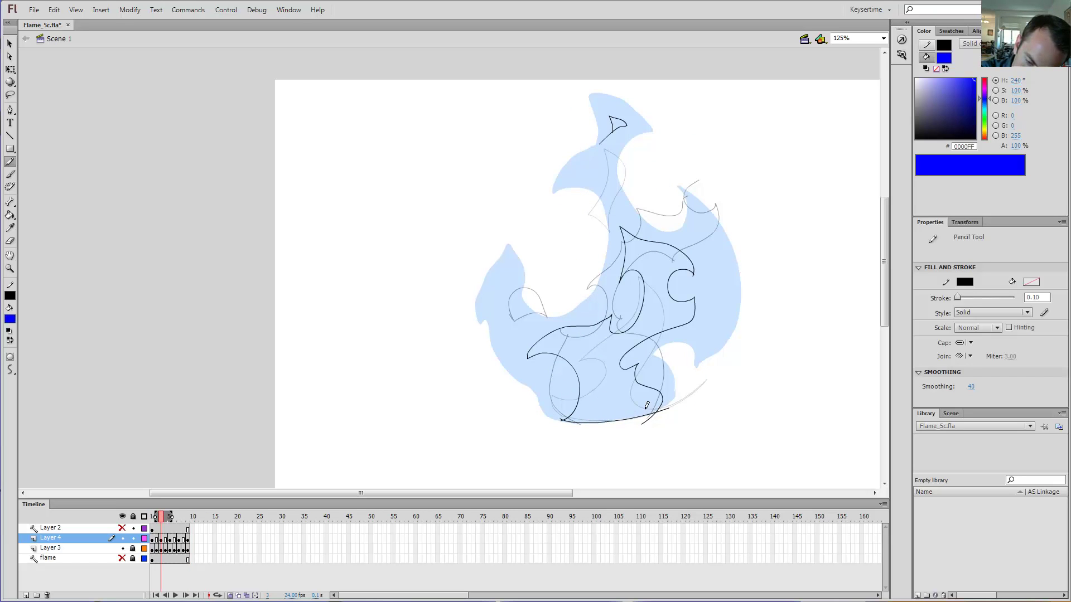
{"action": "key", "text": "period"}
{"action": "key", "text": "period"}
{"action": "left_click_drag", "start_coordinate": [576, 418], "coordinate": [660, 402]}
{"action": "key", "text": "period"}
{"action": "key", "text": "period"}
{"action": "mouse_move", "coordinate": [572, 417]}
{"action": "left_mouse_down"}
{"action": "mouse_move", "coordinate": [649, 411]}
{"action": "mouse_move", "coordinate": [684, 393]}
{"action": "left_mouse_up"}
{"action": "key", "text": "period"}
{"action": "key", "text": "period"}
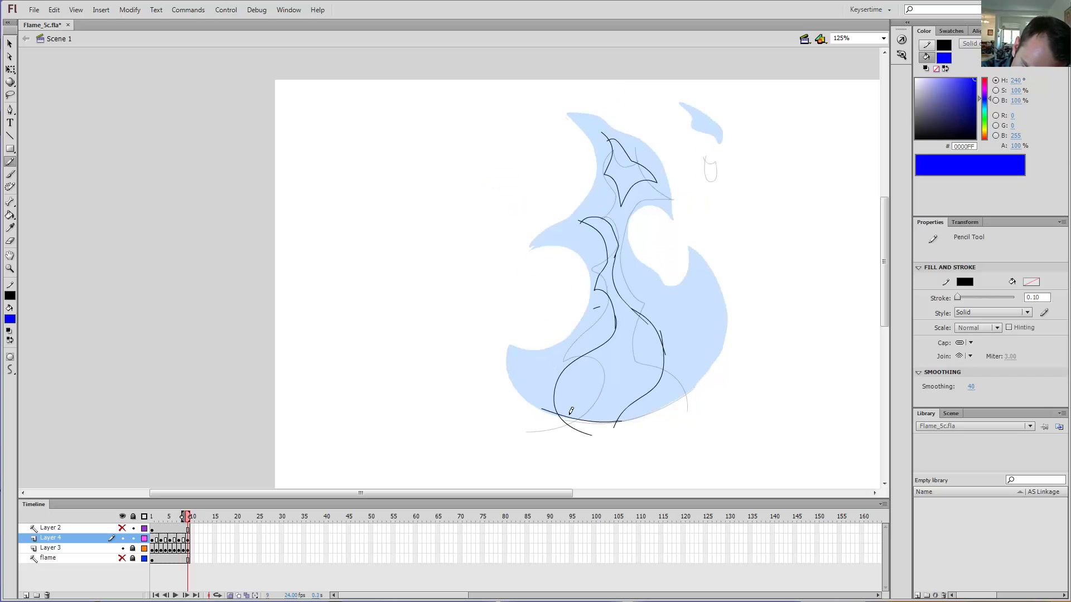
Insert blank keyframes for the in-between drawings at frames 2, 4, 6 and 8 of Layer 4.
{"action": "key", "text": "comma"}
{"action": "key", "text": "comma"}
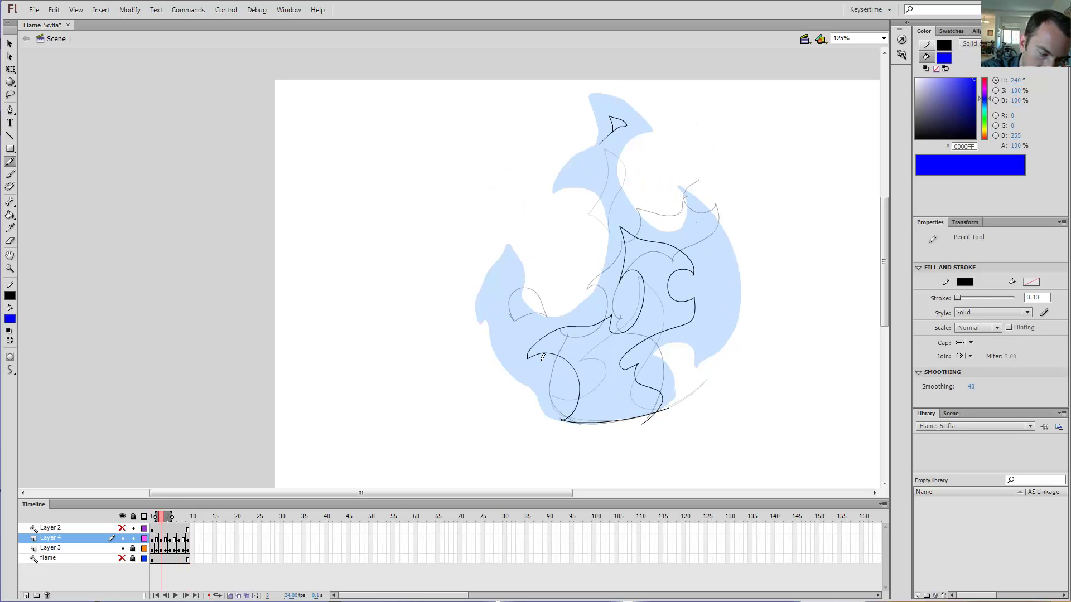
{"action": "left_click", "coordinate": [156, 540]}
{"action": "key", "text": "period"}
{"action": "key", "text": "period"}
{"action": "key", "text": "period"}
{"action": "key", "text": "period"}
{"action": "key", "text": "period"}
{"action": "key", "text": "period"}
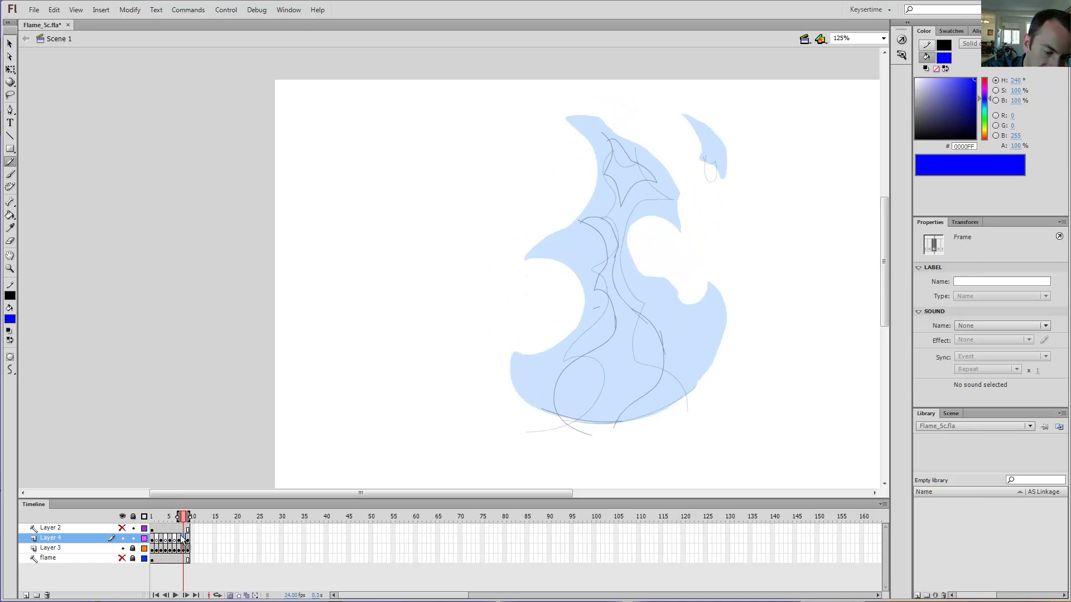
Draw the upper contour of the in-between inner flame in frame 2, with a pointed top and a notch on each side.
{"action": "left_click", "coordinate": [156, 518]}
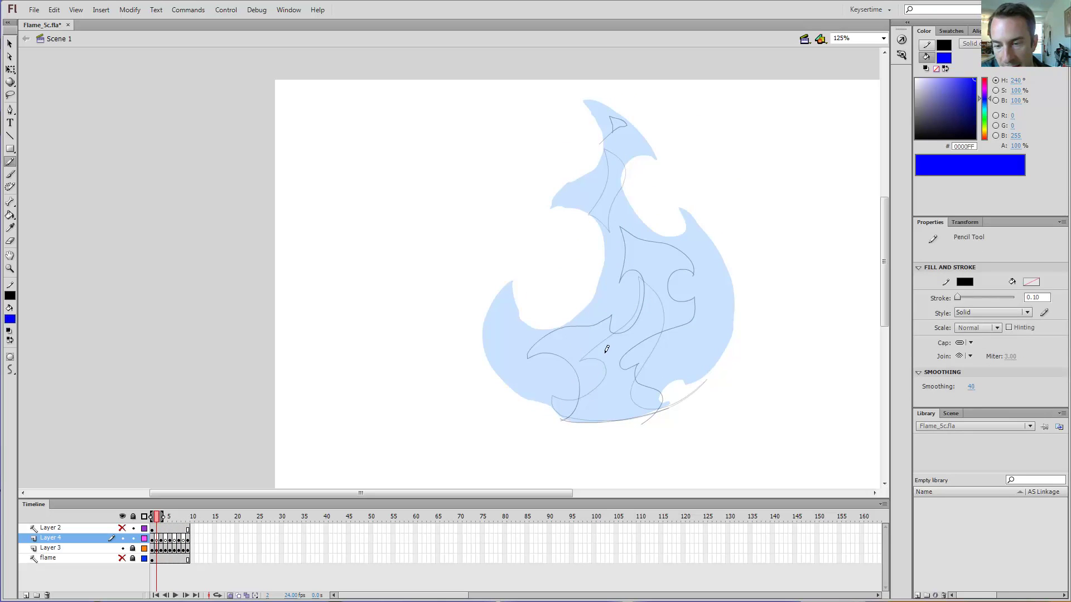
{"action": "key", "text": "comma"}
{"action": "key", "text": "period"}
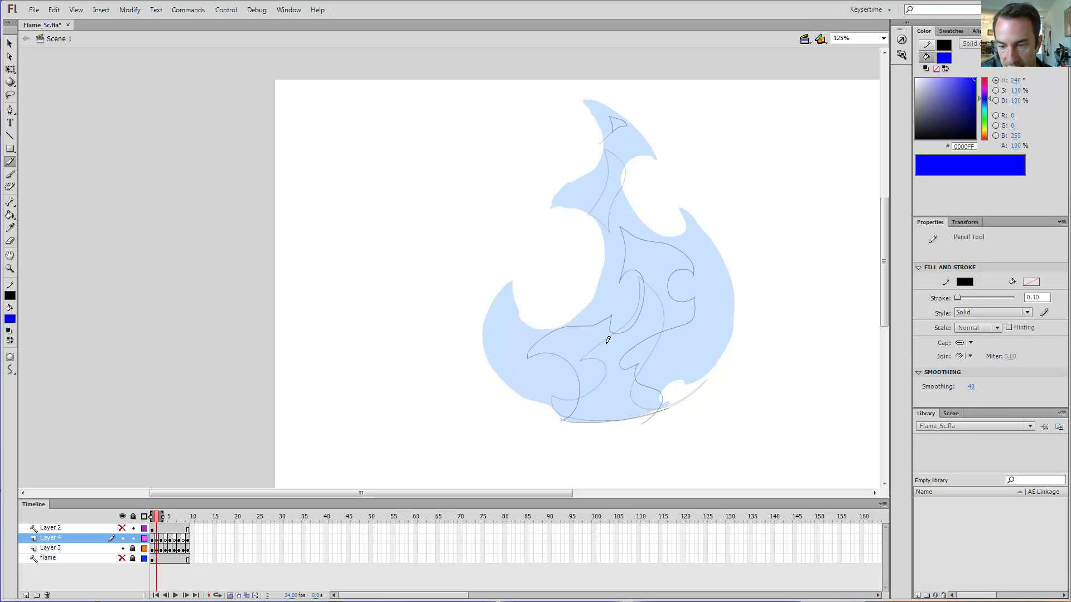
{"action": "key", "text": "comma"}
{"action": "key", "text": "period"}
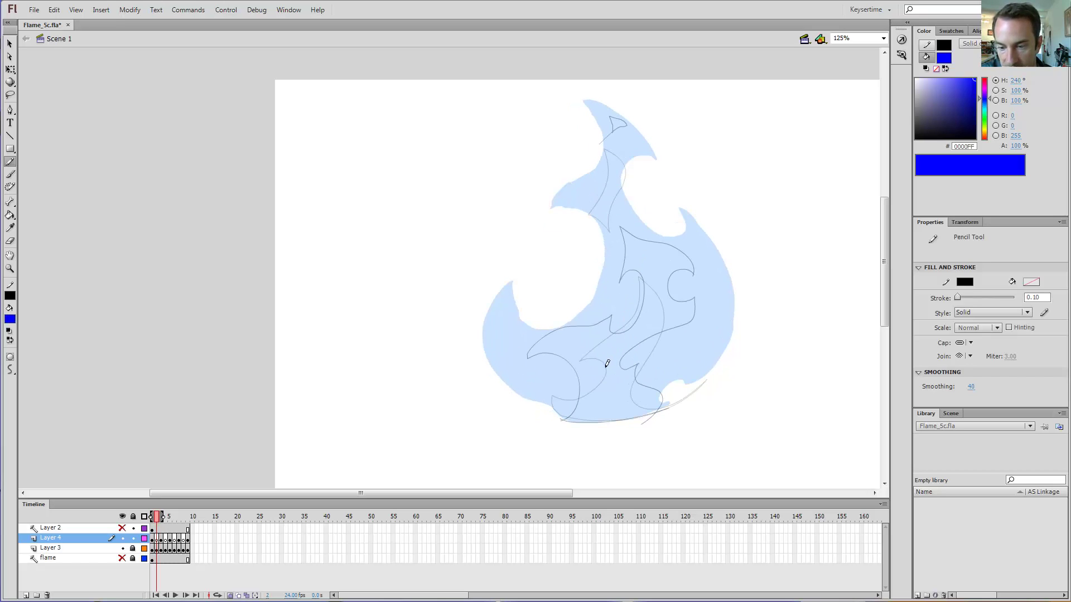
{"action": "mouse_move", "coordinate": [606, 373]}
{"action": "left_mouse_down"}
{"action": "mouse_move", "coordinate": [636, 324]}
{"action": "mouse_move", "coordinate": [634, 308]}
{"action": "mouse_move", "coordinate": [613, 309]}
{"action": "mouse_move", "coordinate": [632, 259]}
{"action": "mouse_move", "coordinate": [673, 267]}
{"action": "mouse_move", "coordinate": [686, 293]}
{"action": "mouse_move", "coordinate": [684, 315]}
{"action": "mouse_move", "coordinate": [668, 323]}
{"action": "mouse_move", "coordinate": [671, 347]}
{"action": "mouse_move", "coordinate": [642, 375]}
{"action": "left_mouse_up"}
Continue the inner flame's right contour in frame 2 in an S-curve down to the base and join it to the upper contour.
{"action": "key", "text": "comma"}
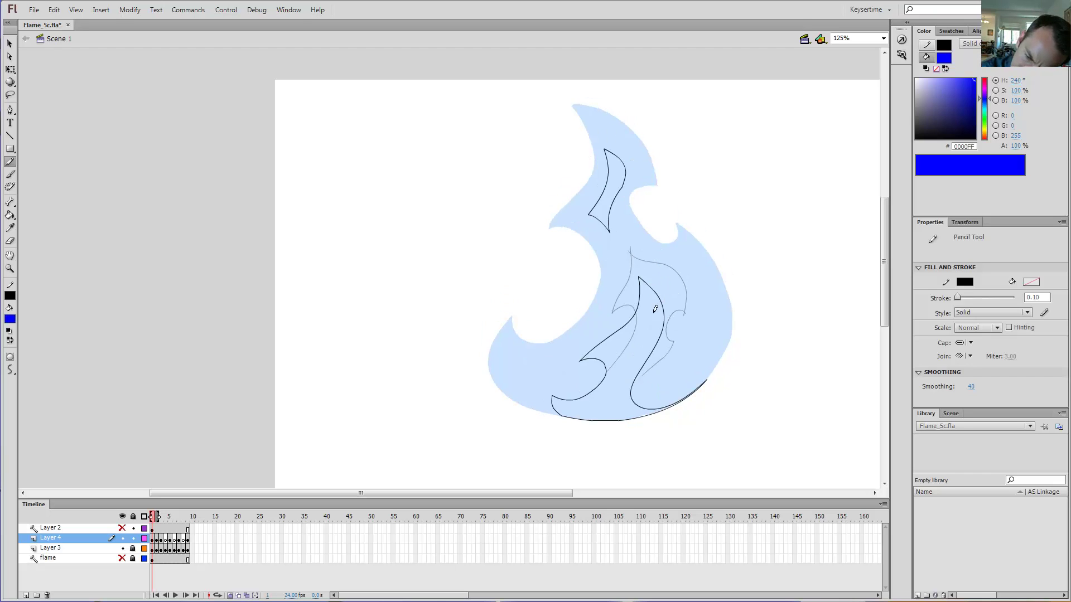
{"action": "key", "text": "period"}
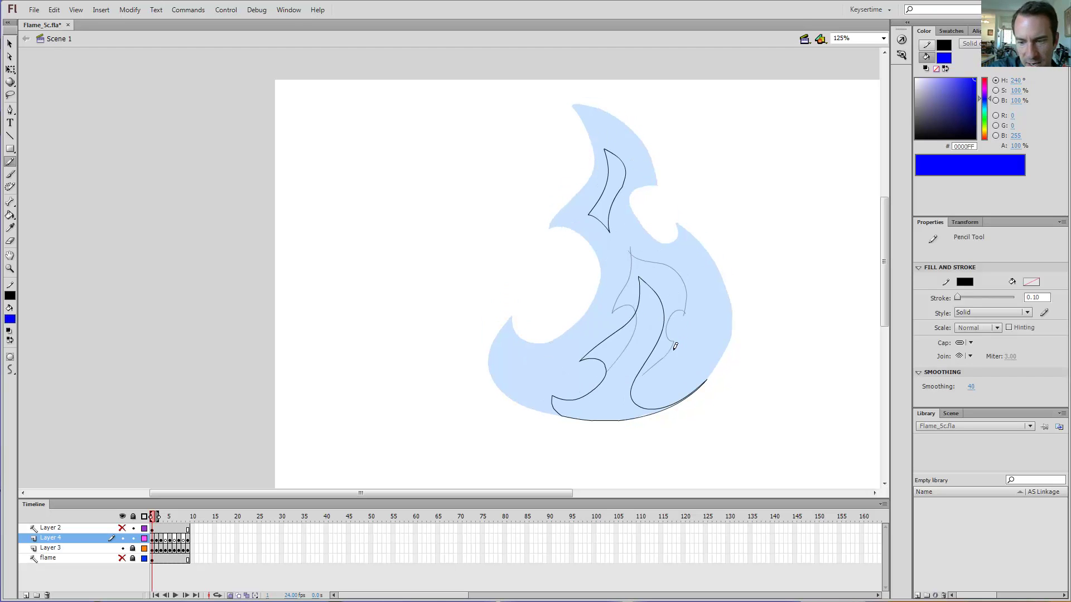
{"action": "key", "text": "."}
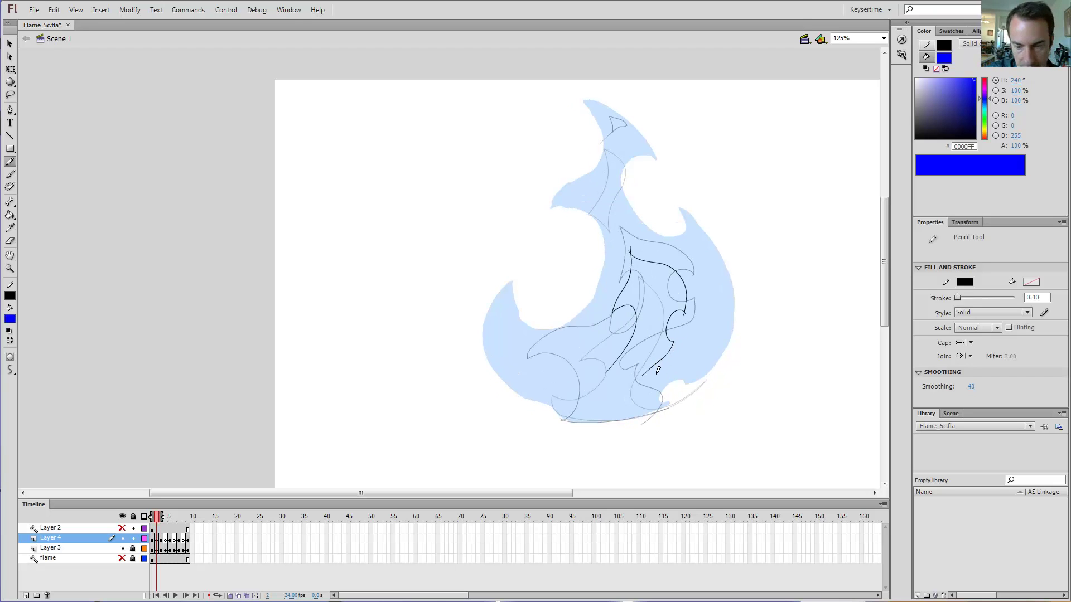
{"action": "key", "text": "."}
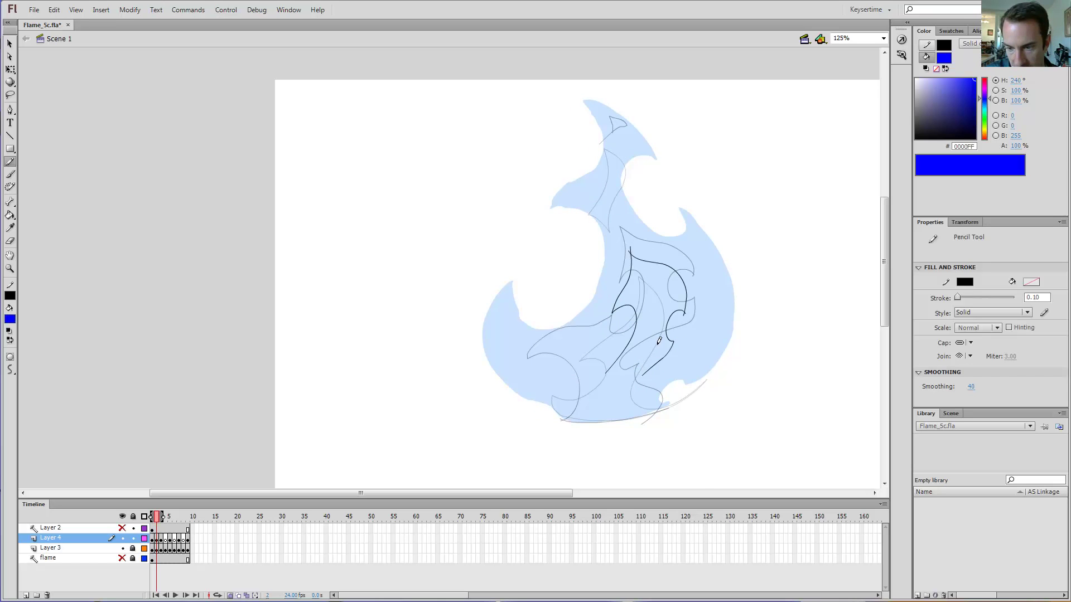
{"action": "key", "text": "."}
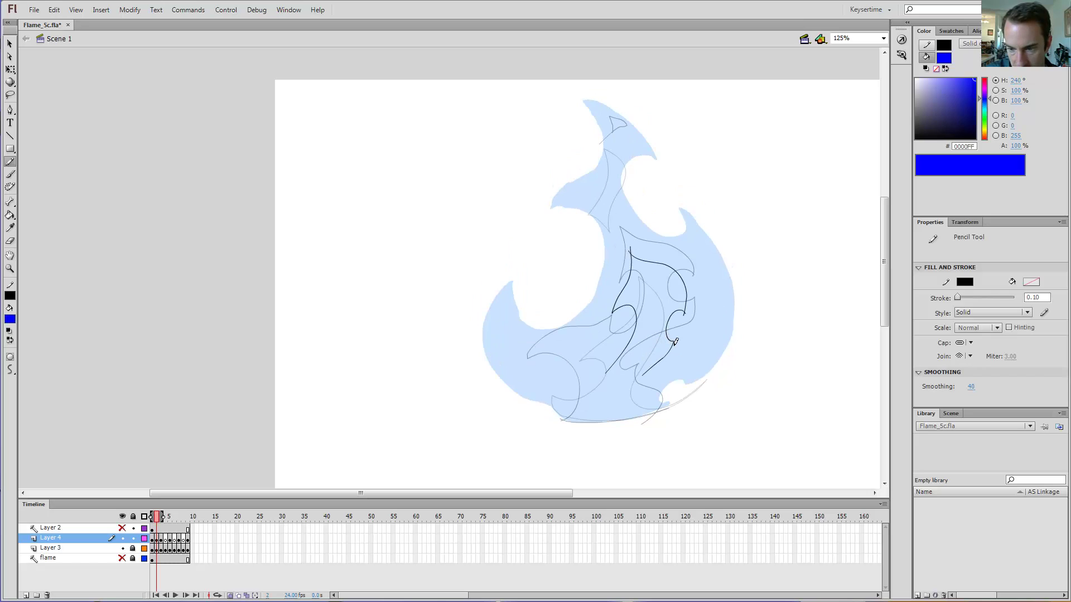
{"action": "mouse_move", "coordinate": [673, 346]}
{"action": "left_mouse_down"}
{"action": "mouse_move", "coordinate": [632, 365]}
{"action": "mouse_move", "coordinate": [625, 387]}
{"action": "mouse_move", "coordinate": [647, 391]}
{"action": "mouse_move", "coordinate": [675, 414]}
{"action": "left_mouse_up"}
{"action": "key", "text": "v"}
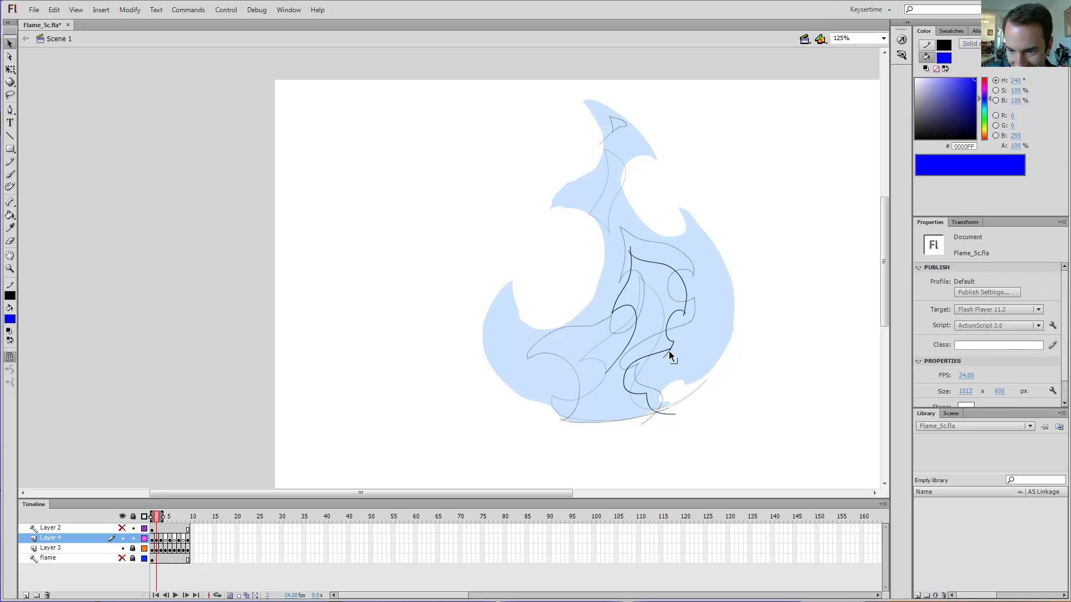
Flip back and forth through frames 1 to 3 to examine how the inner flame's left side should move in between.
{"action": "key", "text": "y"}
{"action": "key", "text": "comma"}
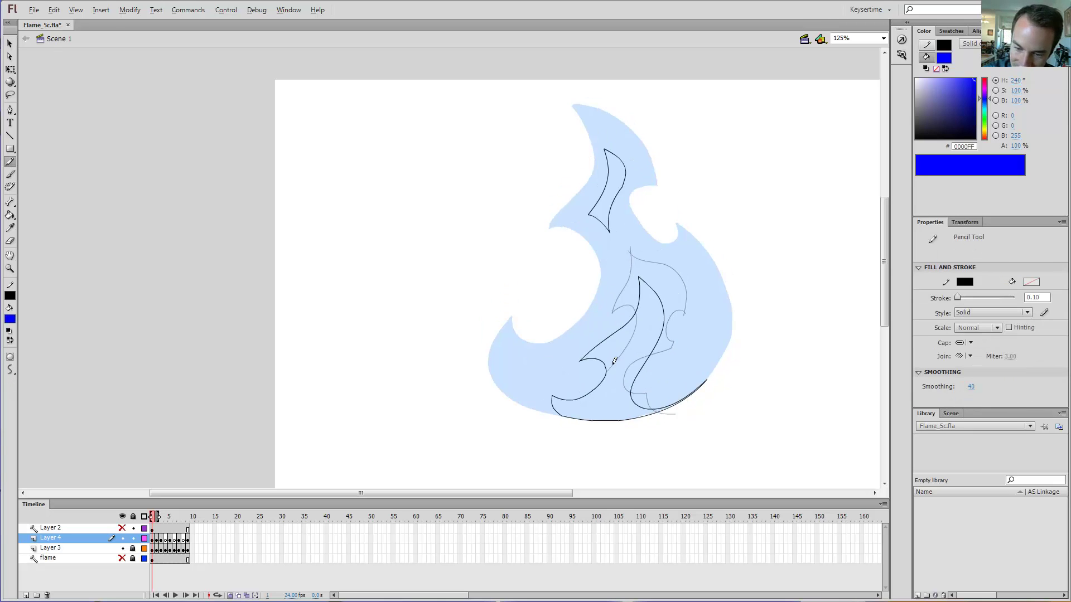
{"action": "key", "text": "period"}
{"action": "key", "text": "period"}
{"action": "key", "text": "comma"}
{"action": "key", "text": "comma"}
{"action": "key", "text": "period"}
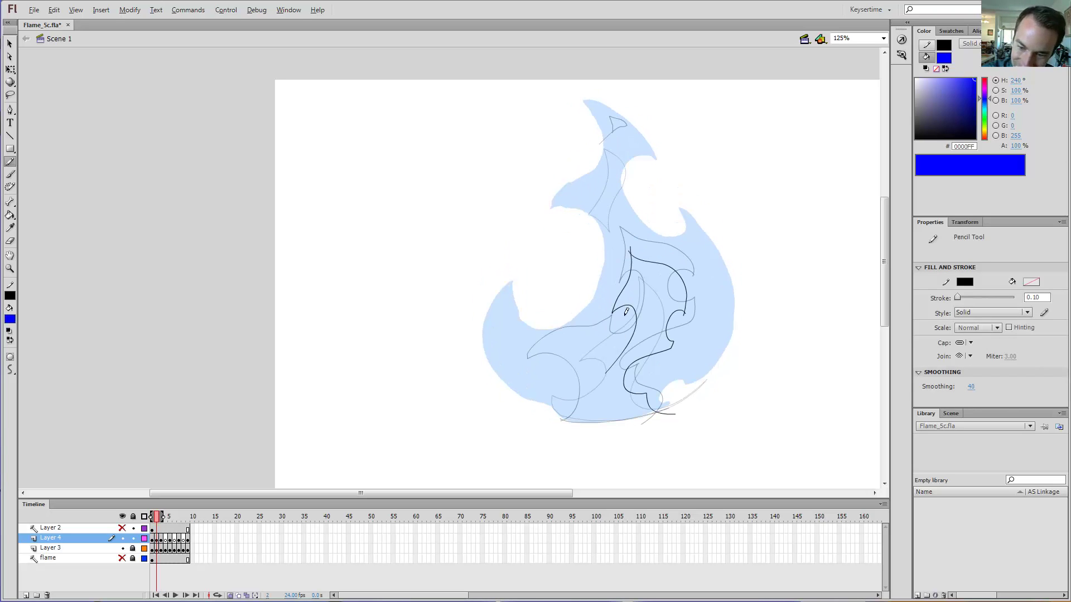
{"action": "key", "text": "period"}
{"action": "key", "text": "period"}
{"action": "key", "text": "comma"}
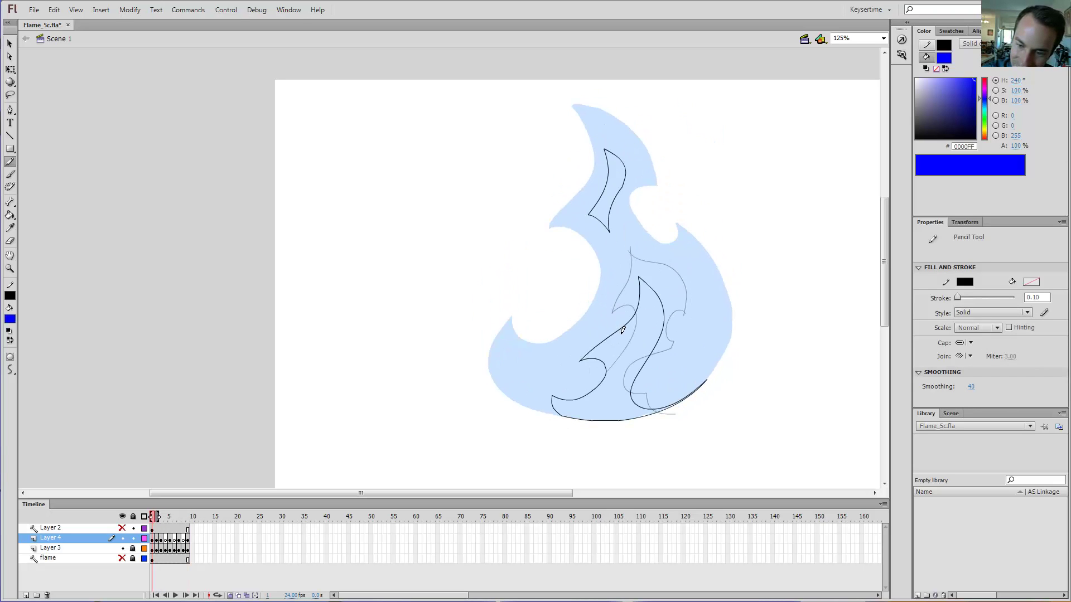
{"action": "key", "text": "comma"}
{"action": "key", "text": "comma"}
{"action": "key", "text": "period"}
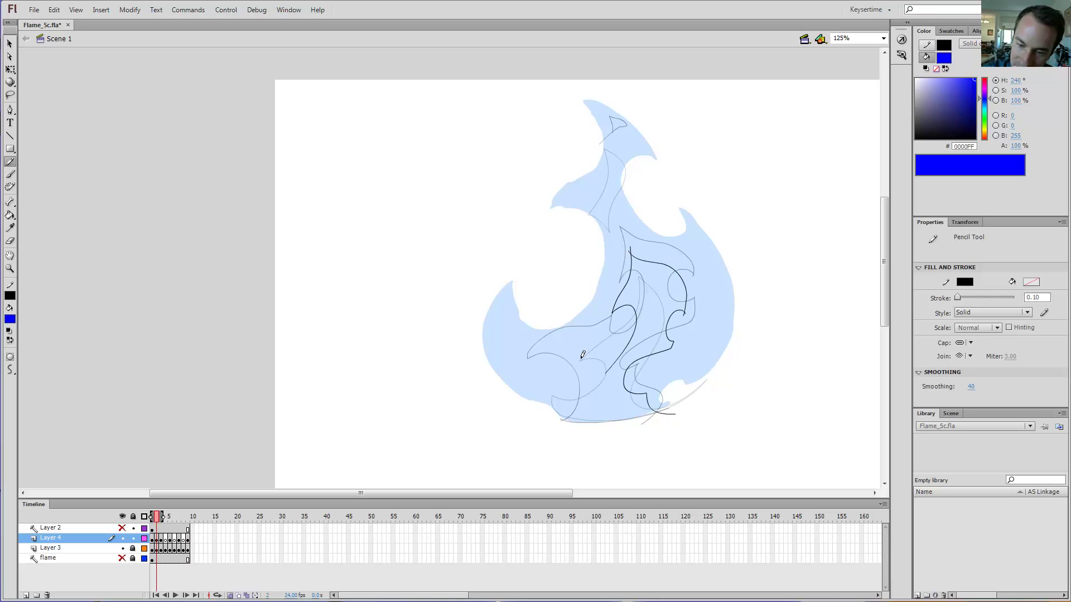
{"action": "key", "text": "period"}
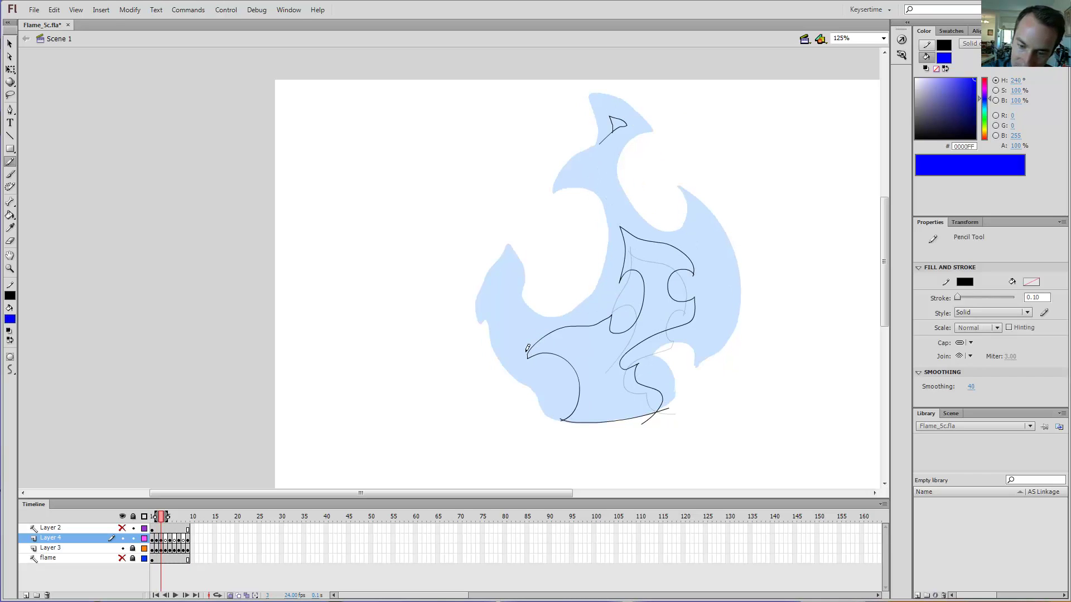
{"action": "key", "text": "comma"}
{"action": "key", "text": "comma"}
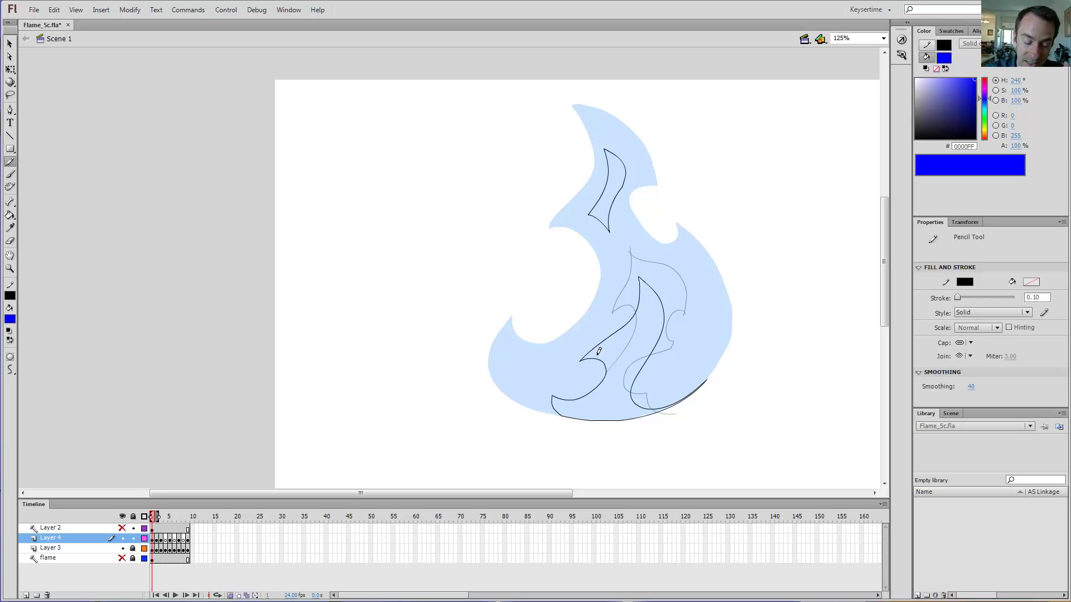
{"action": "key", "text": "comma"}
{"action": "key", "text": "period"}
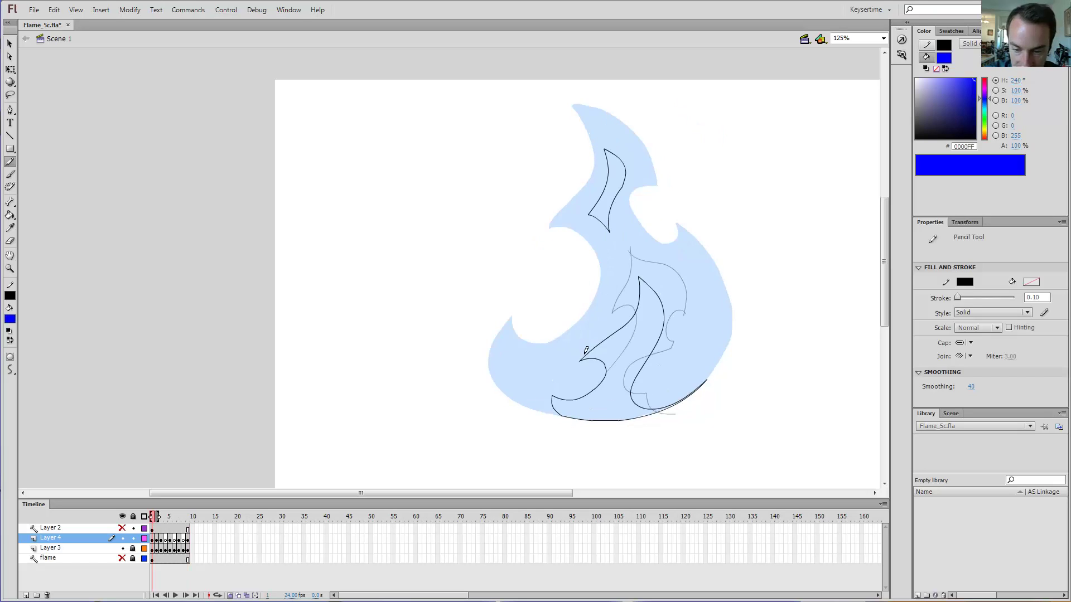
{"action": "key", "text": "period"}
{"action": "key", "text": "comma"}
{"action": "key", "text": "period"}
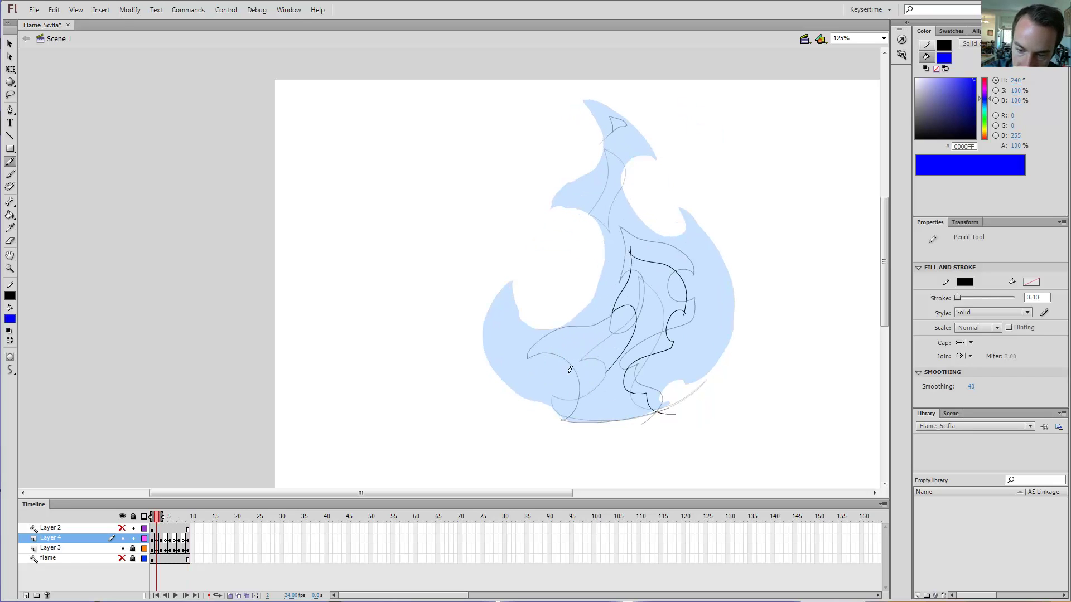
Draw the inner flame's lower left contour in frame 2, running out to a pointed spur and curving back down to the base.
{"action": "mouse_move", "coordinate": [561, 376]}
{"action": "left_mouse_down"}
{"action": "mouse_move", "coordinate": [610, 367]}
{"action": "mouse_move", "coordinate": [634, 331]}
{"action": "left_mouse_up"}
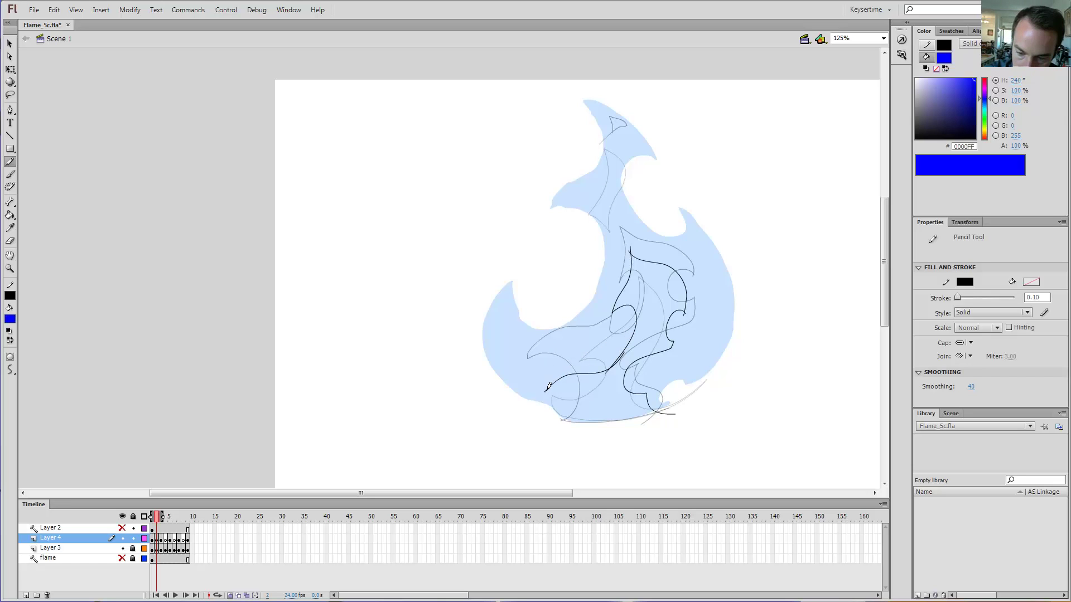
{"action": "mouse_move", "coordinate": [545, 391]}
{"action": "left_mouse_down"}
{"action": "mouse_move", "coordinate": [578, 386]}
{"action": "mouse_move", "coordinate": [598, 398]}
{"action": "mouse_move", "coordinate": [602, 411]}
{"action": "mouse_move", "coordinate": [572, 429]}
{"action": "left_mouse_up"}
{"action": "key", "text": "ctrl+z"}
{"action": "mouse_move", "coordinate": [555, 388]}
{"action": "left_mouse_down"}
{"action": "mouse_move", "coordinate": [571, 416]}
{"action": "mouse_move", "coordinate": [609, 422]}
{"action": "left_mouse_up"}
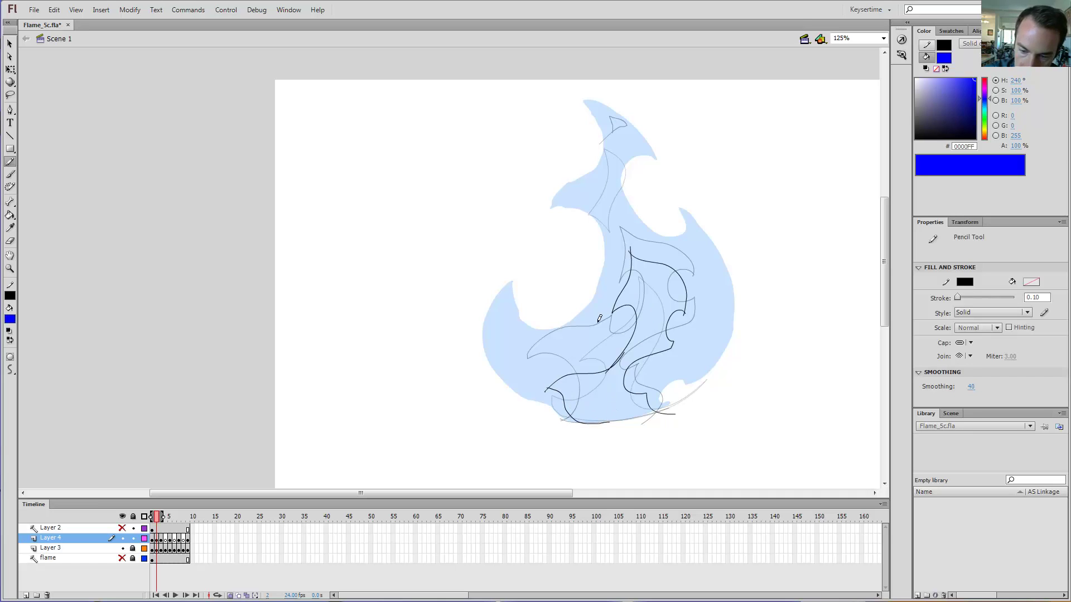
{"action": "key", "text": "v"}
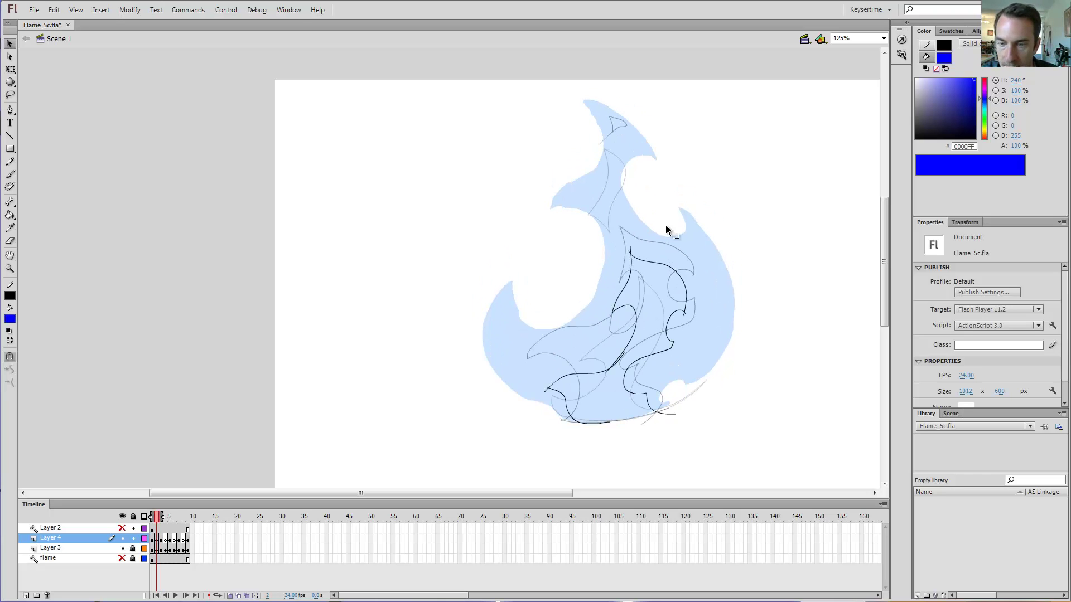
Draw two small closed shapes in frame 2, one inside the flame's top tip and one inside the upper left spur.
{"action": "key", "text": "y"}
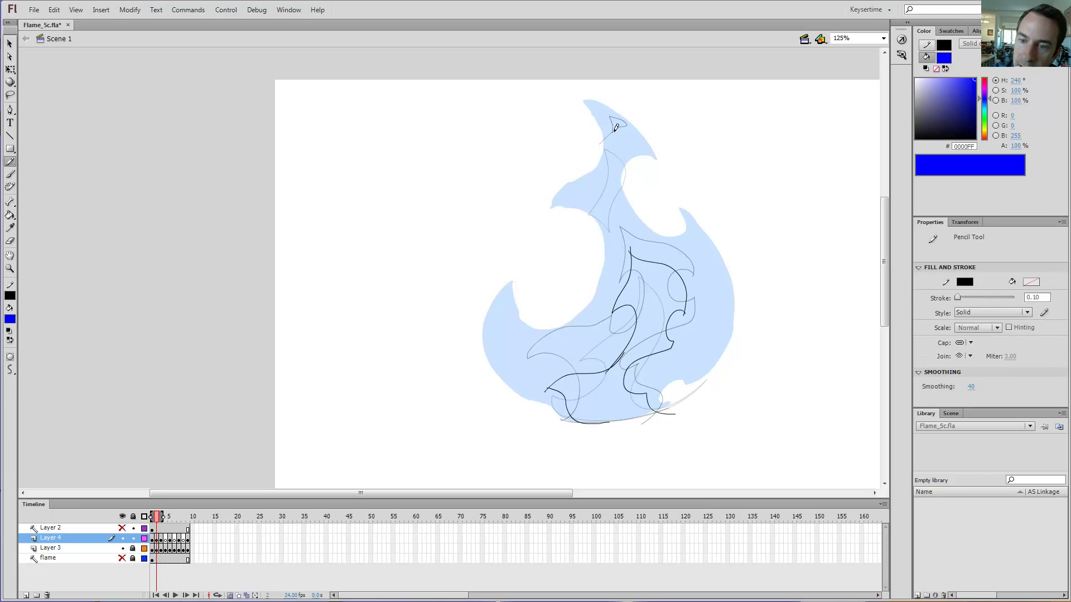
{"action": "mouse_move", "coordinate": [608, 124]}
{"action": "left_mouse_down"}
{"action": "mouse_move", "coordinate": [613, 159]}
{"action": "mouse_move", "coordinate": [630, 140]}
{"action": "mouse_move", "coordinate": [605, 126]}
{"action": "left_mouse_up"}
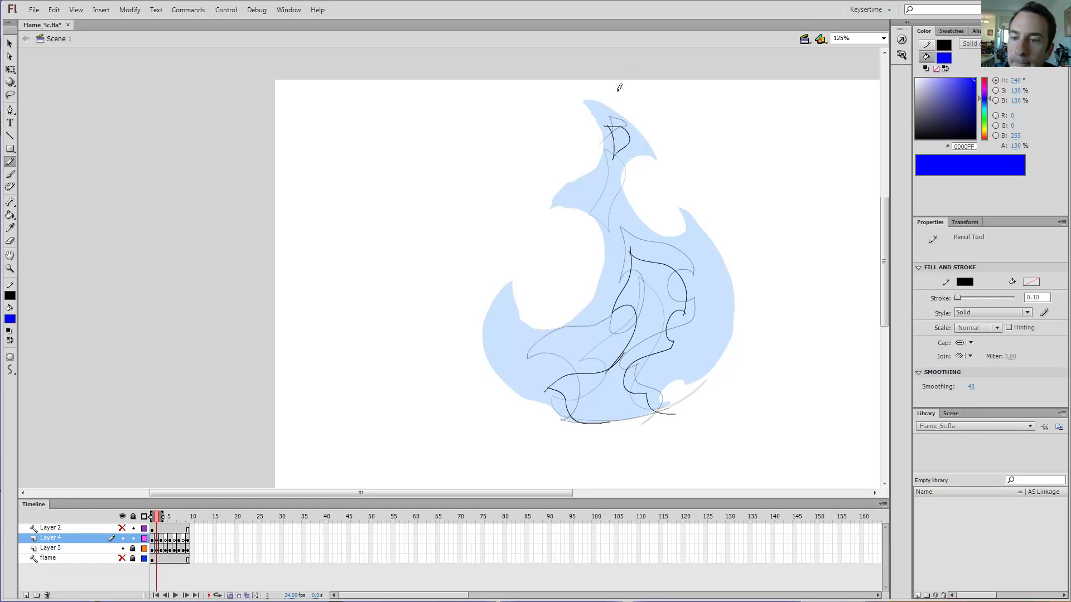
{"action": "mouse_move", "coordinate": [590, 190]}
{"action": "left_mouse_down"}
{"action": "mouse_move", "coordinate": [597, 200]}
{"action": "mouse_move", "coordinate": [598, 179]}
{"action": "mouse_move", "coordinate": [595, 192]}
{"action": "left_mouse_up"}
{"action": "key", "text": "v"}
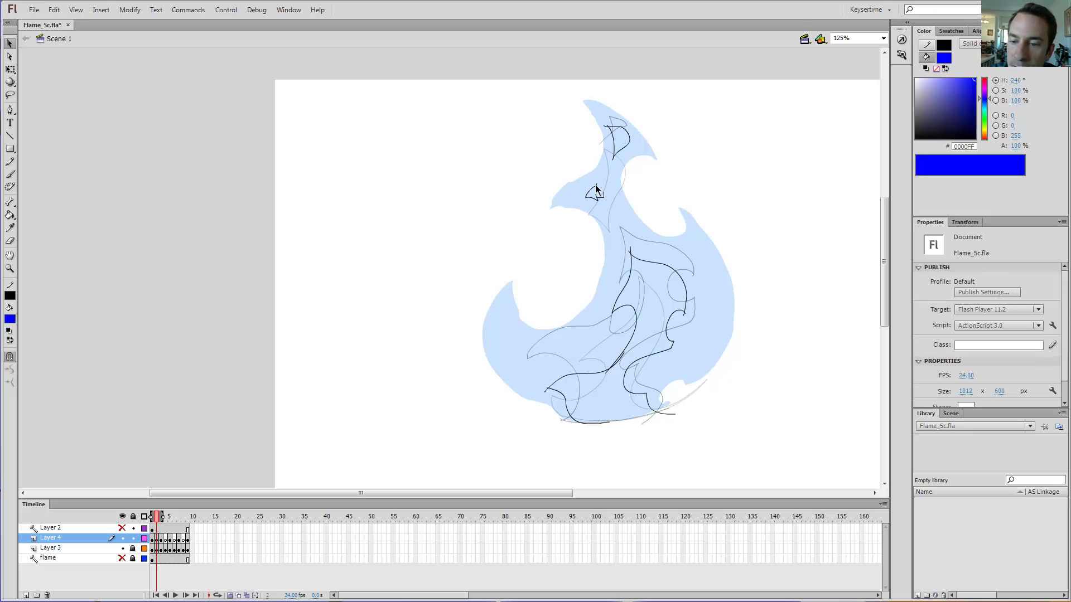
Draw the in-between contour in frame 4 from the flame's right lobe to the middle of the inner flame, and reshape its lower end.
{"action": "key", "text": "period"}
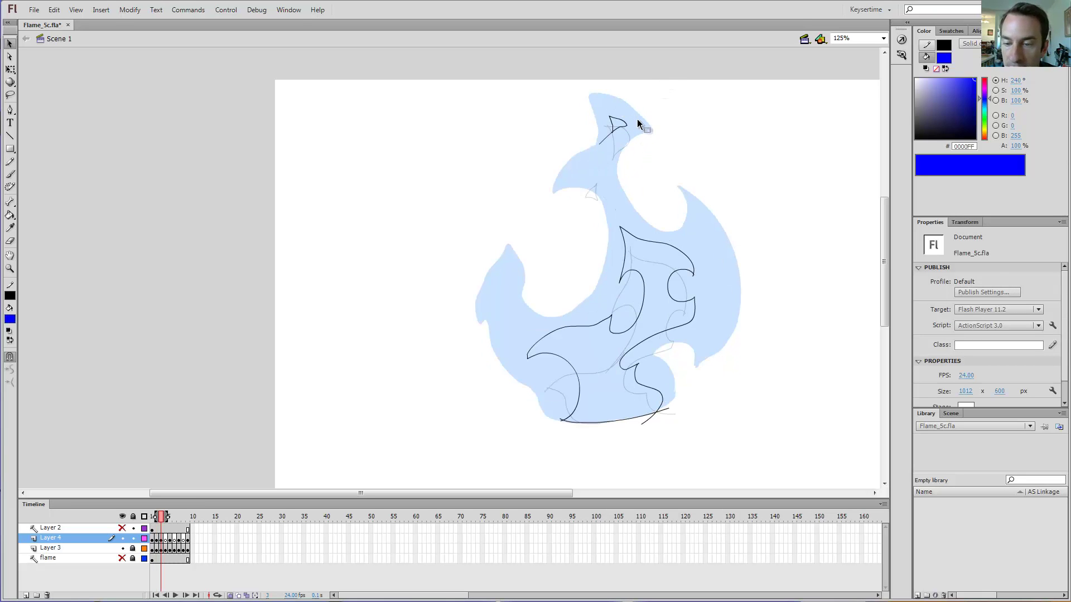
{"action": "key", "text": "period"}
{"action": "key", "text": "y"}
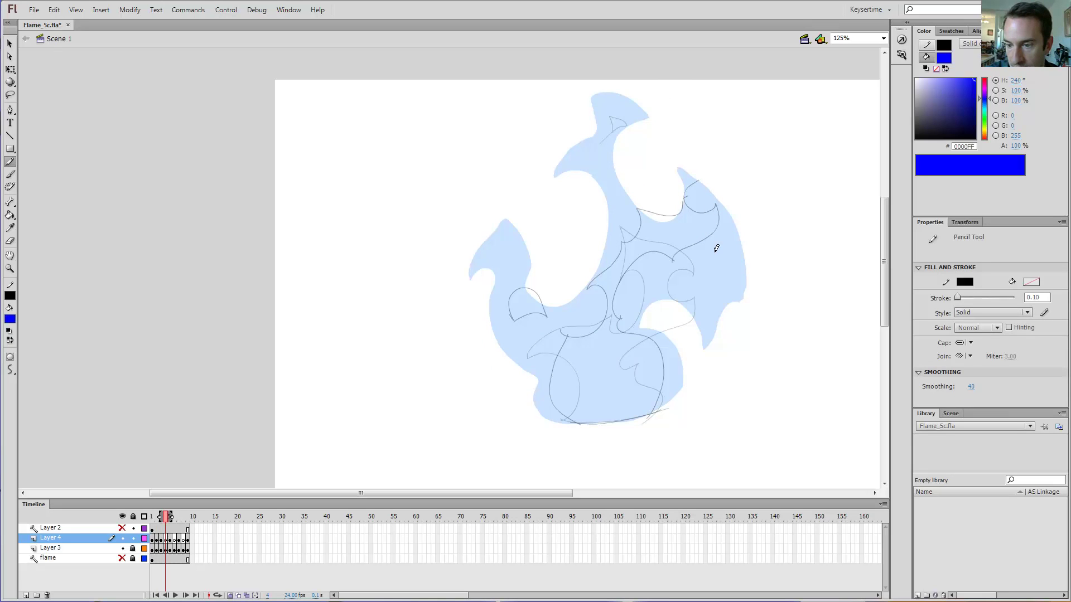
{"action": "mouse_move", "coordinate": [716, 249]}
{"action": "left_mouse_down"}
{"action": "mouse_move", "coordinate": [707, 272]}
{"action": "mouse_move", "coordinate": [636, 293]}
{"action": "mouse_move", "coordinate": [620, 322]}
{"action": "mouse_move", "coordinate": [630, 331]}
{"action": "left_mouse_up"}
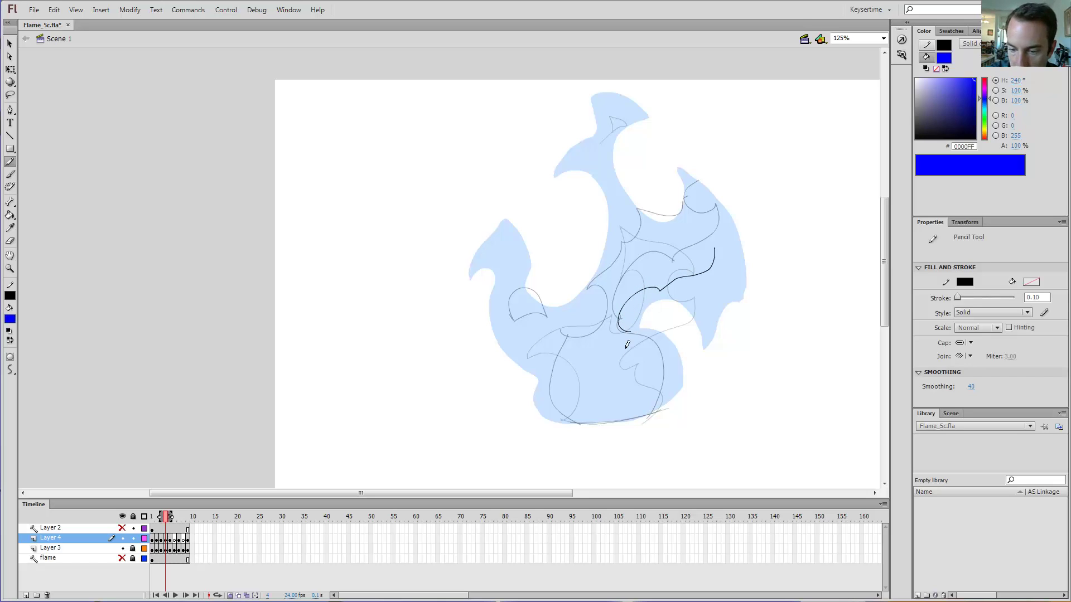
{"action": "key", "text": "period"}
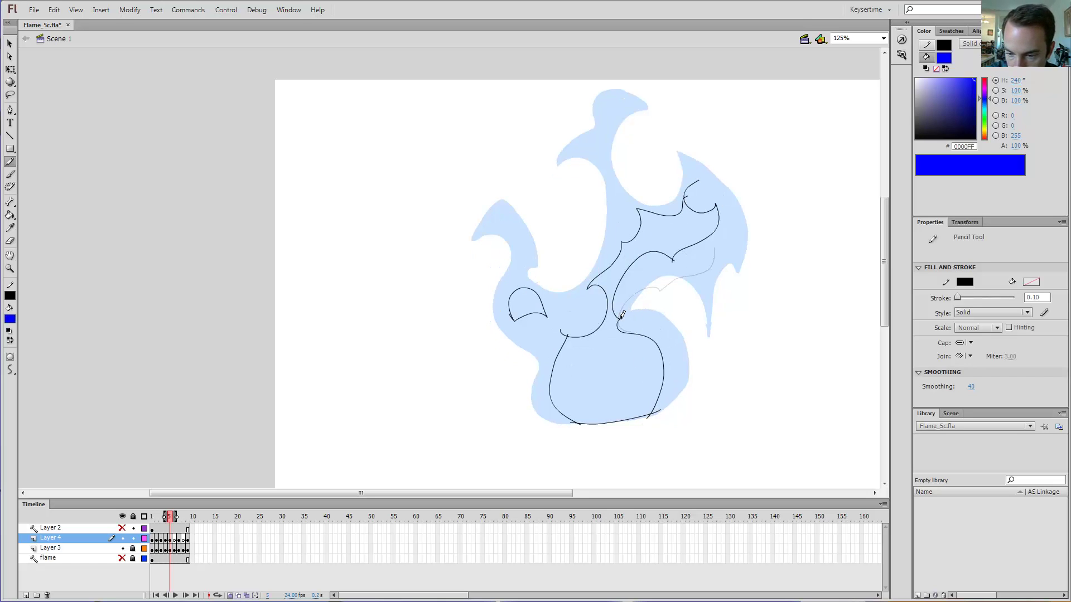
{"action": "key", "text": "comma"}
{"action": "key", "text": "v"}
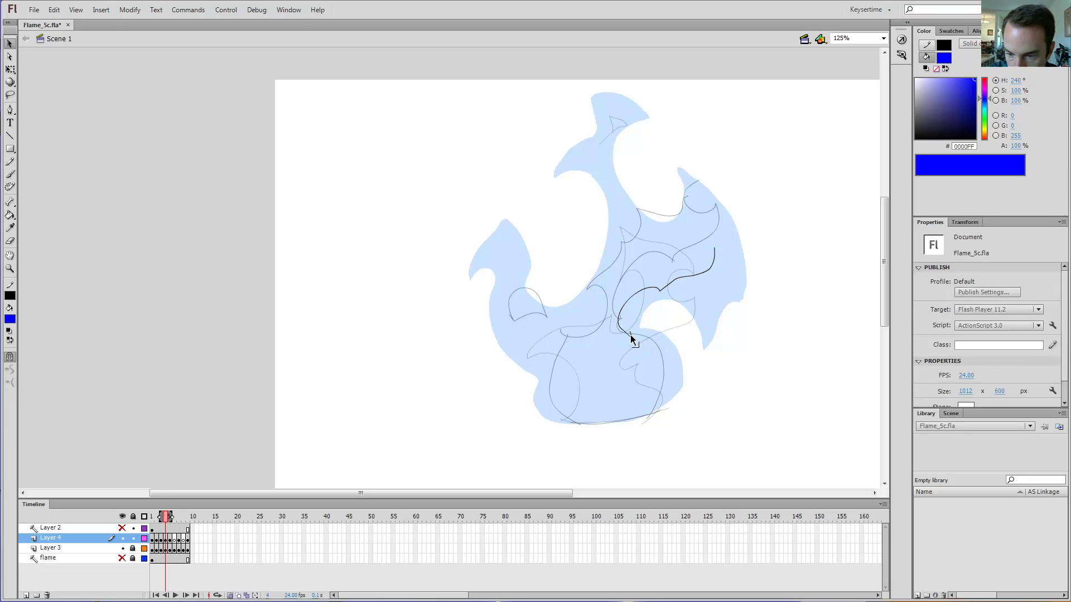
{"action": "left_click", "coordinate": [632, 338]}
{"action": "left_click_drag", "start_coordinate": [634, 339], "coordinate": [623, 339]}
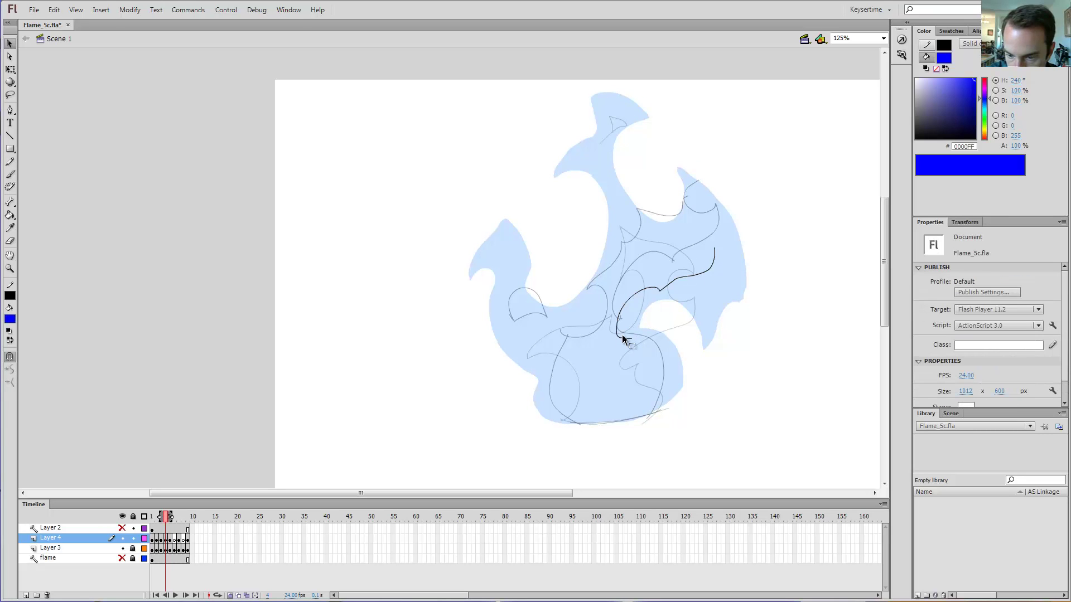
Draw the inner flame's lower right contour down to the base in frame 4, and a small arched shape inside the left lobe.
{"action": "key", "text": "y"}
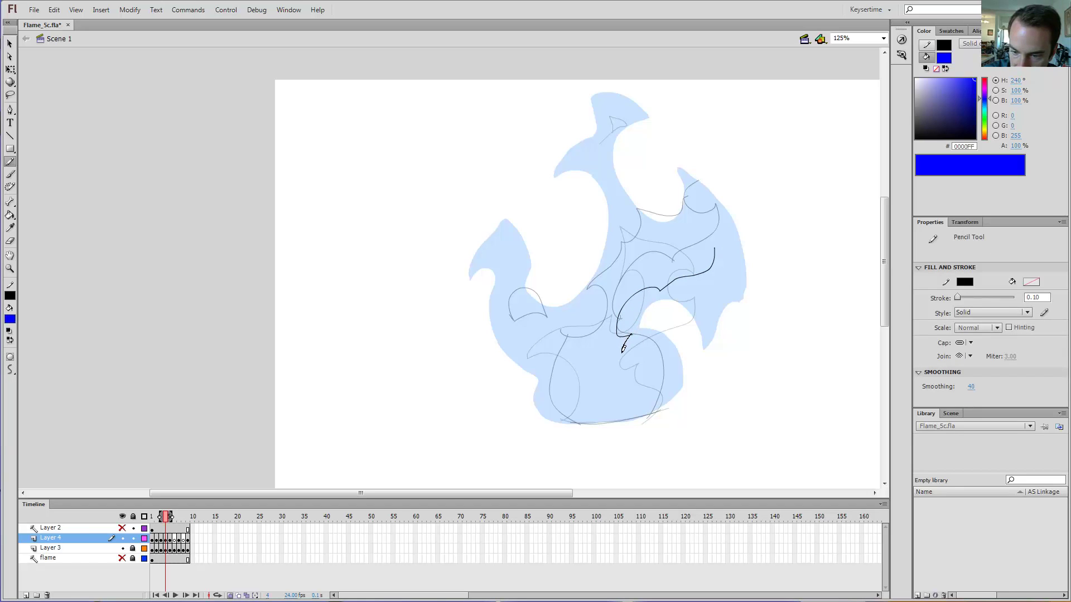
{"action": "mouse_move", "coordinate": [622, 352]}
{"action": "left_mouse_down"}
{"action": "mouse_move", "coordinate": [662, 380]}
{"action": "mouse_move", "coordinate": [647, 424]}
{"action": "left_mouse_up"}
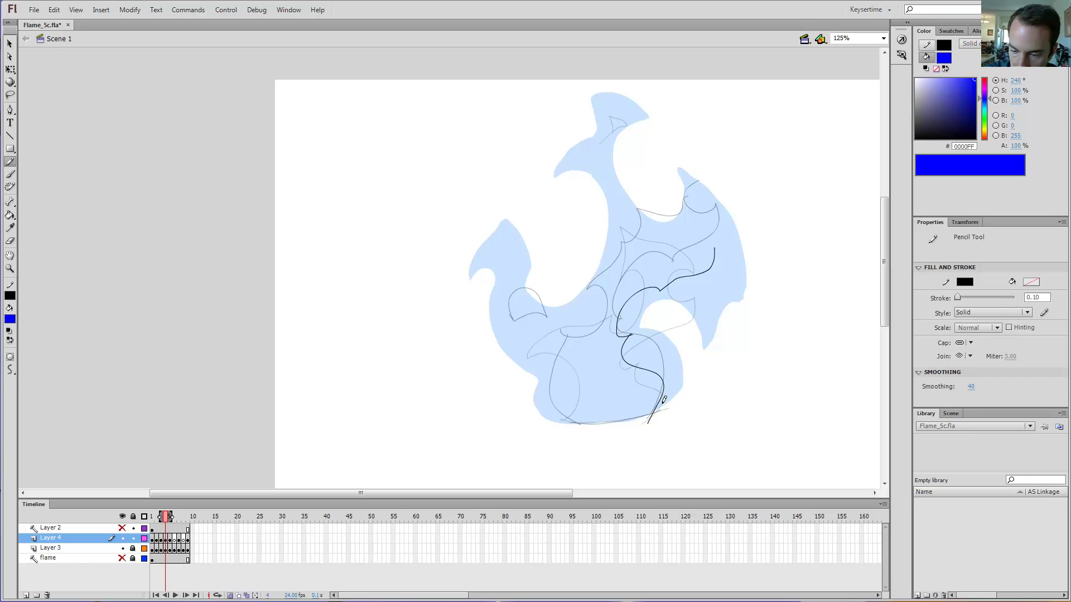
{"action": "key", "text": "v"}
{"action": "left_click", "coordinate": [658, 409]}
{"action": "key", "text": "y"}
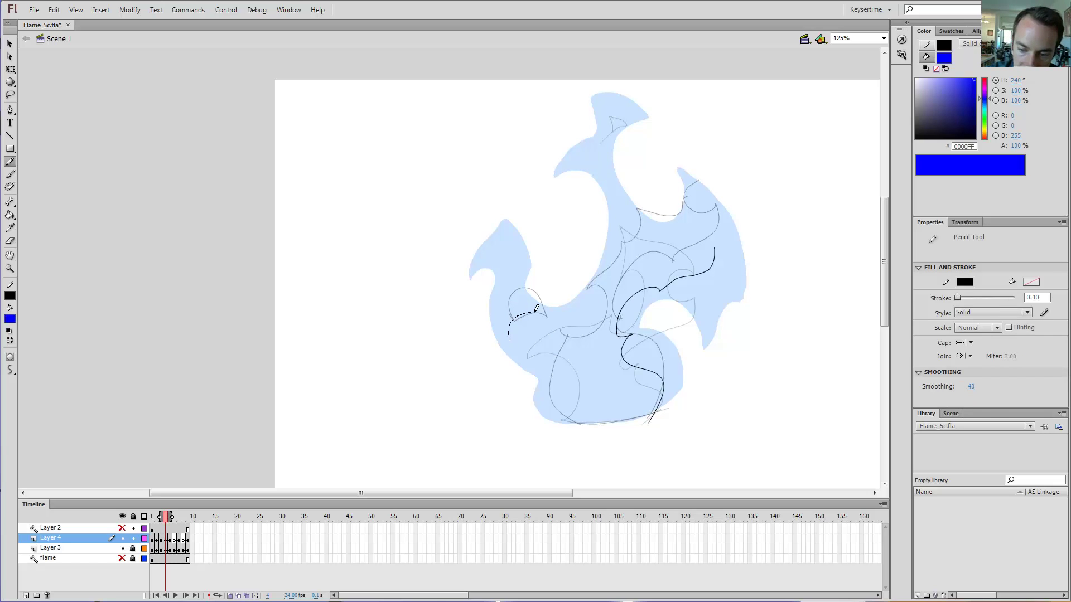
{"action": "mouse_move", "coordinate": [552, 319]}
{"action": "left_mouse_down"}
{"action": "mouse_move", "coordinate": [516, 334]}
{"action": "mouse_move", "coordinate": [557, 325]}
{"action": "left_mouse_up"}
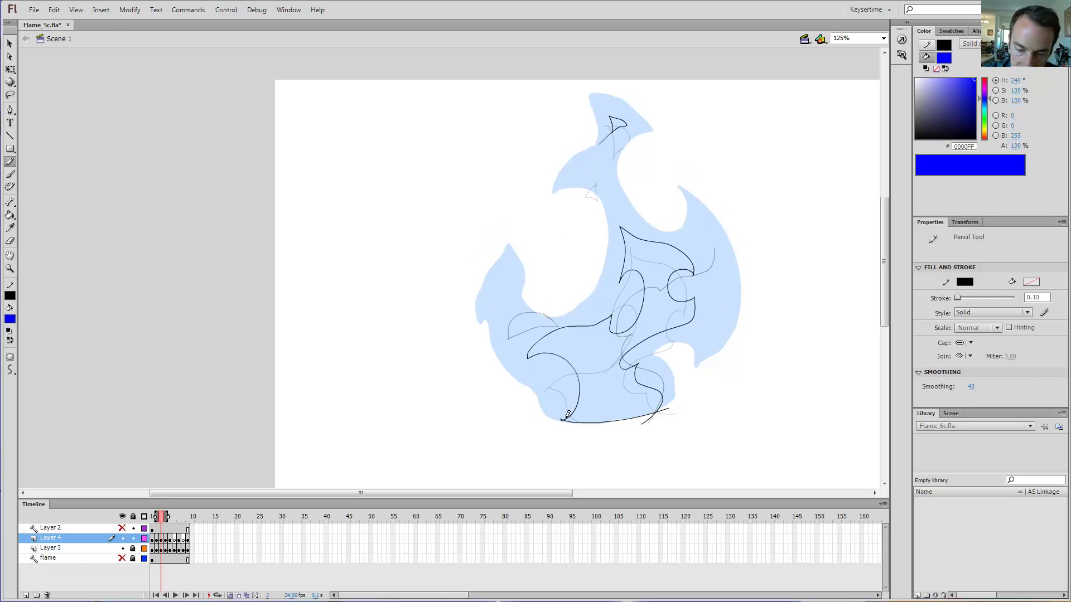
Draw the inner flame's diagonal upper left contour in frame 4, and its wavy top edge from the right lobe to a peak.
{"action": "key", "text": "."}
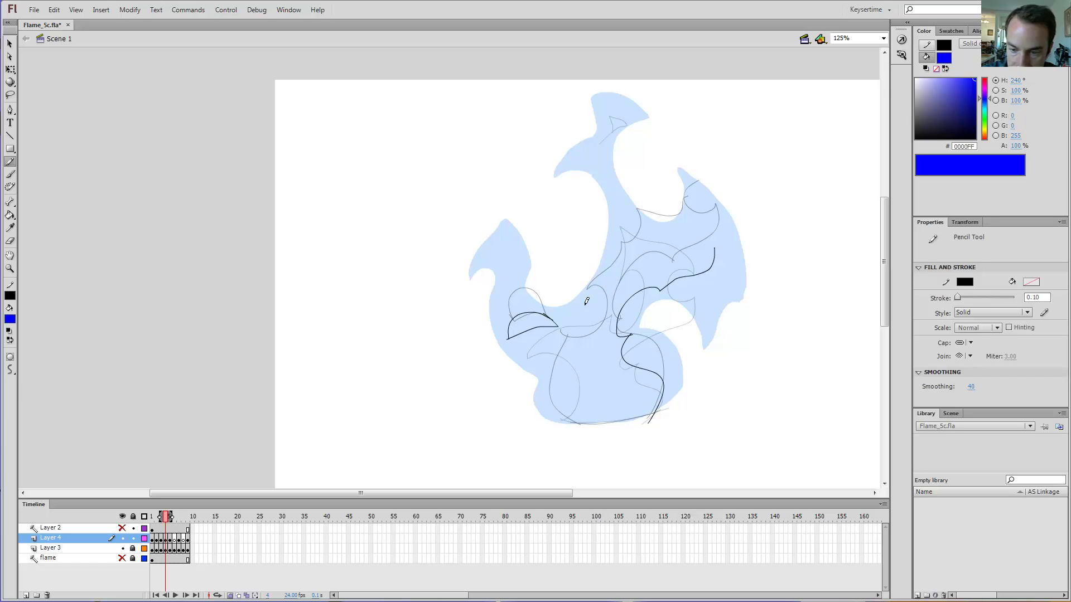
{"action": "key", "text": "."}
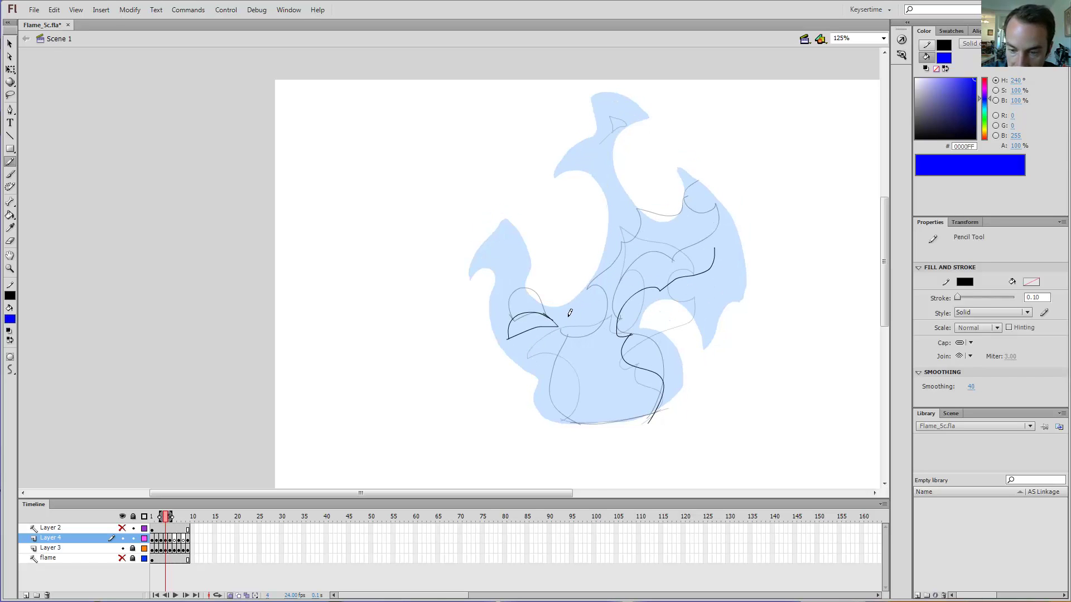
{"action": "left_click_drag", "start_coordinate": [567, 318], "coordinate": [623, 251]}
{"action": "key", "text": "."}
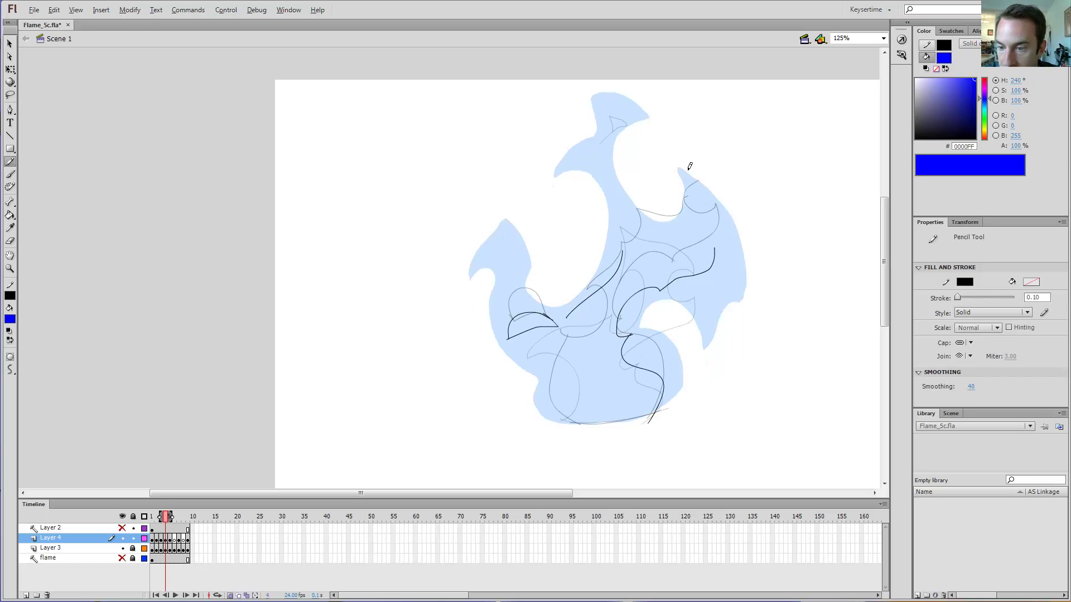
{"action": "mouse_move", "coordinate": [714, 251]}
{"action": "left_mouse_down"}
{"action": "mouse_move", "coordinate": [693, 243]}
{"action": "mouse_move", "coordinate": [695, 223]}
{"action": "mouse_move", "coordinate": [630, 216]}
{"action": "left_mouse_up"}
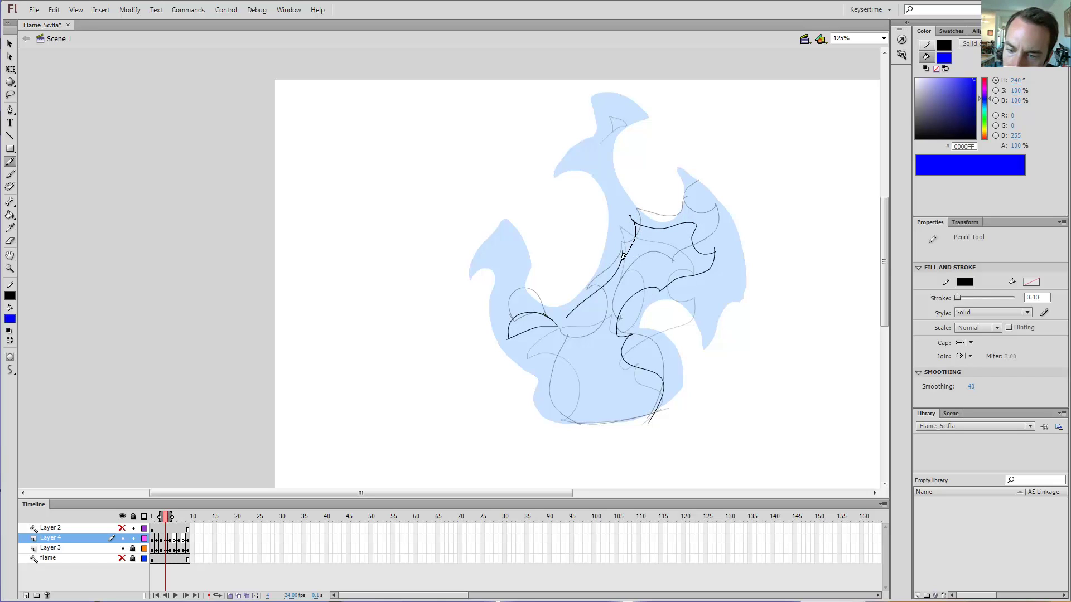
Try bending the line segment beneath the inner flame's peak in frame 4, and remove that segment.
{"action": "key", "text": "v"}
{"action": "key", "text": "comma"}
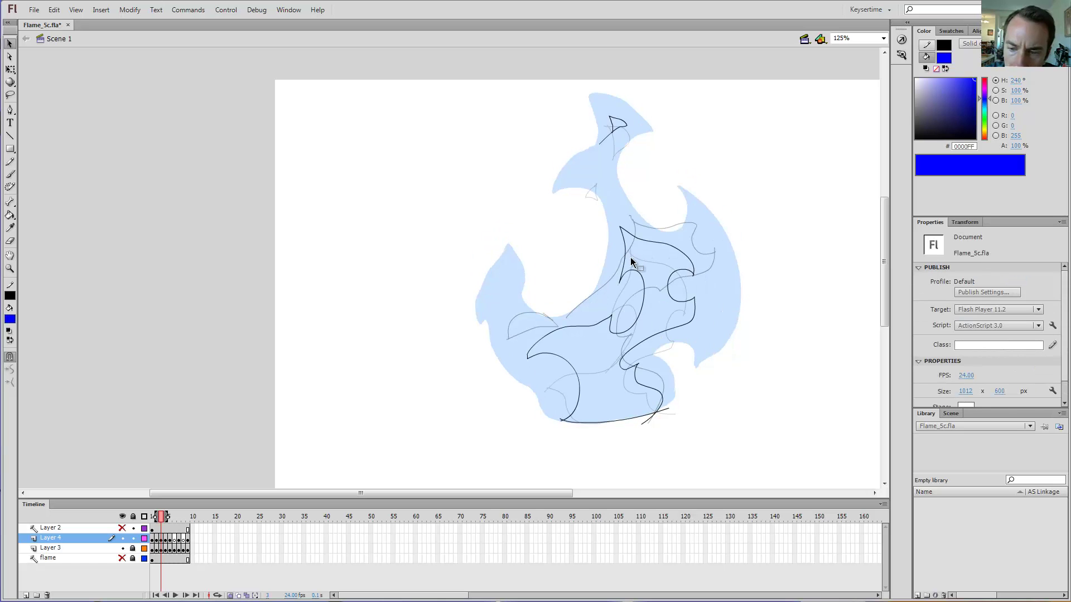
{"action": "key", "text": "period"}
{"action": "key", "text": "period"}
{"action": "key", "text": "comma"}
{"action": "key", "text": "comma"}
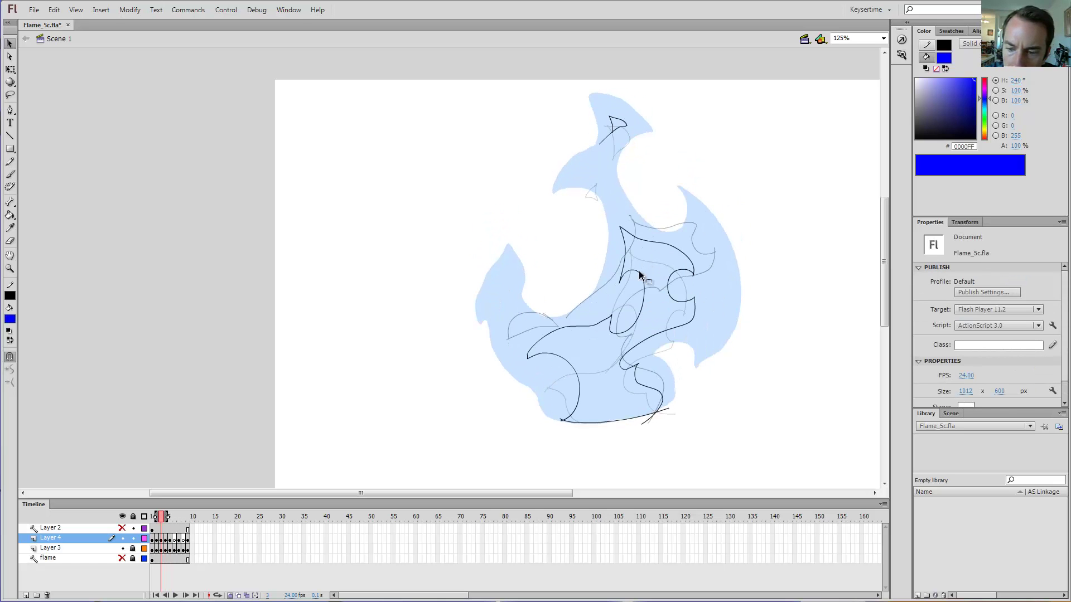
{"action": "key", "text": "period"}
{"action": "key", "text": "period"}
{"action": "key", "text": "comma"}
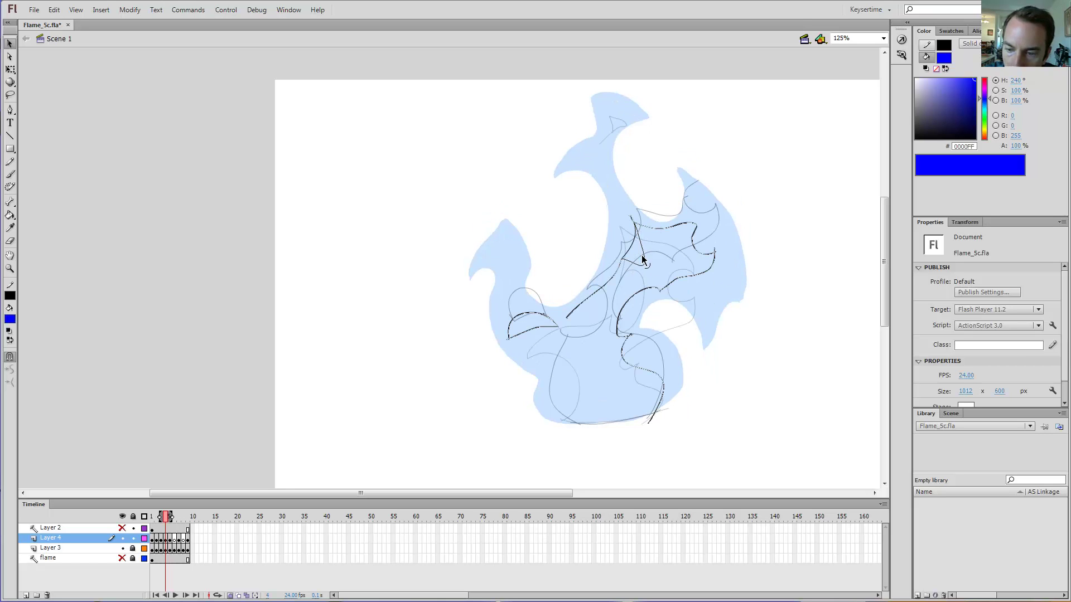
{"action": "mouse_move", "coordinate": [634, 238]}
{"action": "left_mouse_down"}
{"action": "mouse_move", "coordinate": [636, 303]}
{"action": "mouse_move", "coordinate": [611, 311]}
{"action": "mouse_move", "coordinate": [625, 317]}
{"action": "mouse_move", "coordinate": [635, 267]}
{"action": "left_mouse_up"}
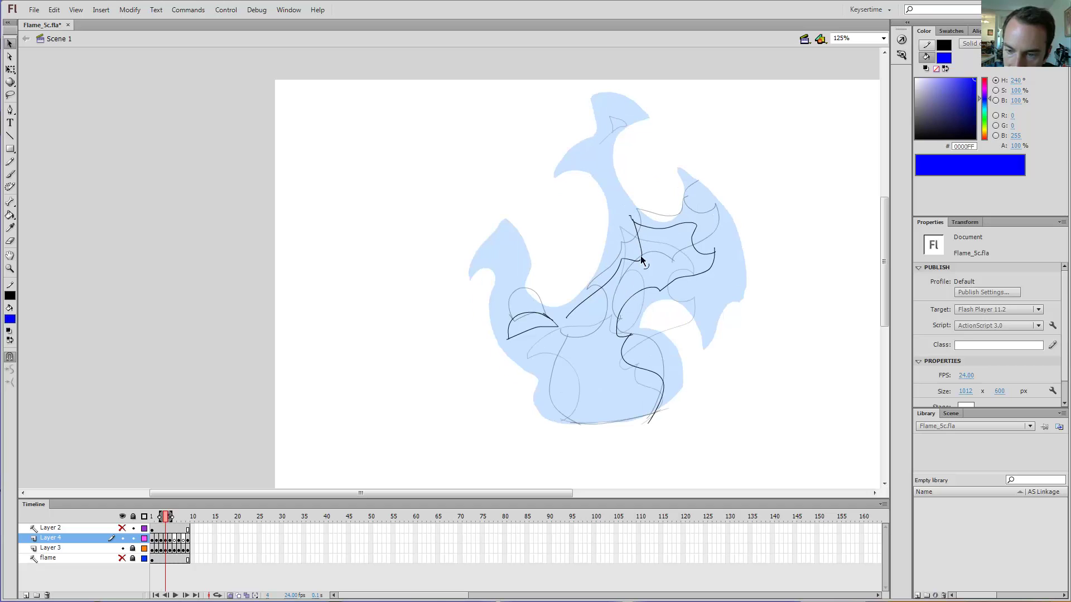
{"action": "key", "text": "period"}
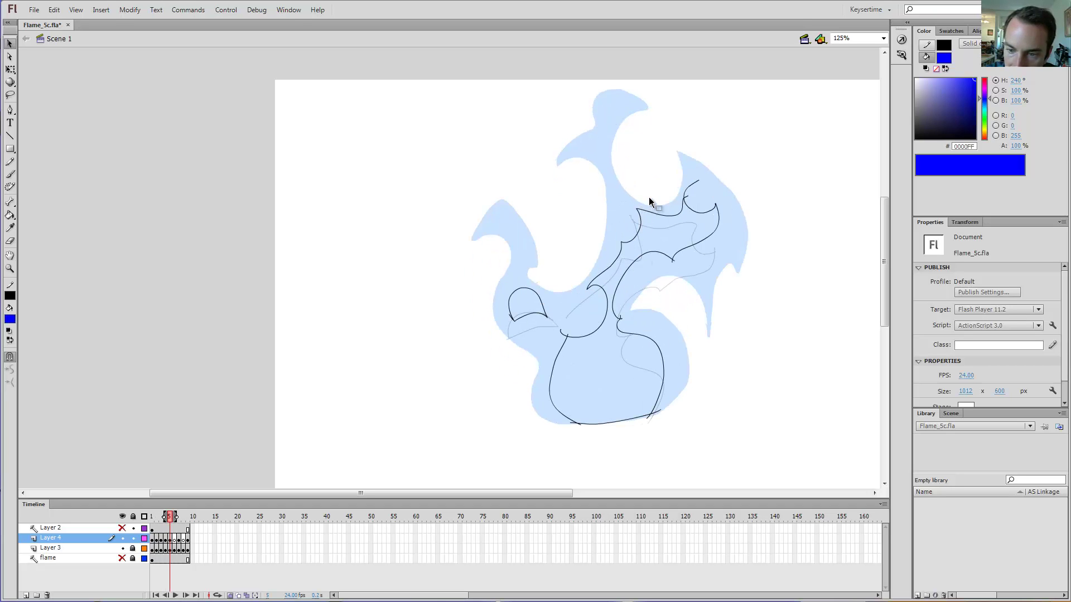
{"action": "key", "text": "comma"}
{"action": "key", "text": "comma"}
{"action": "key", "text": "period"}
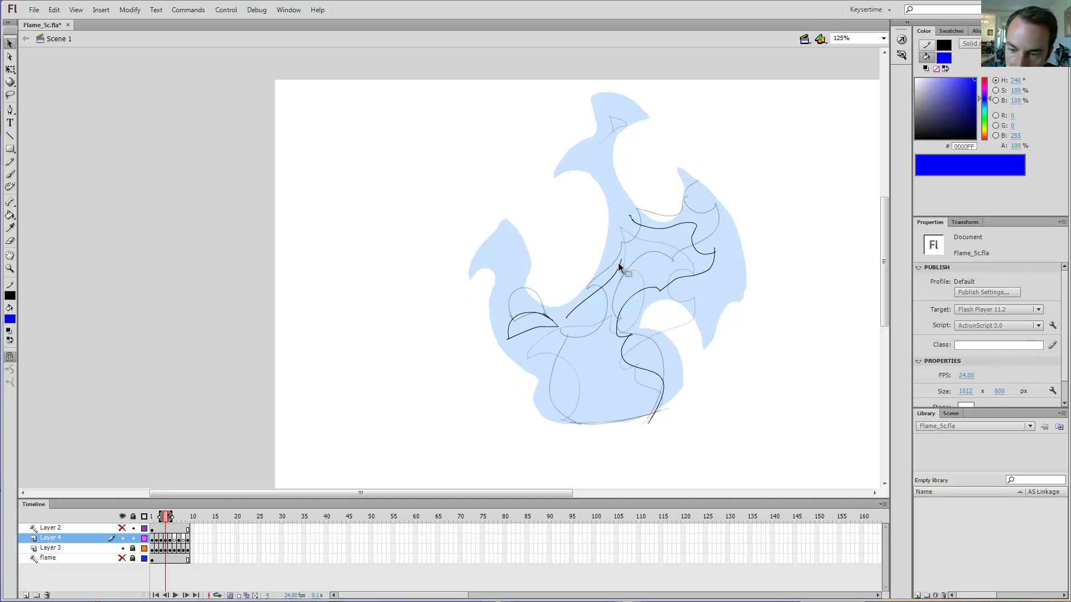
Draw a hooked curve in frame 4 joining the diagonal left contour to the inner flame's peak, and delete the excess line at the peak.
{"action": "key", "text": "y"}
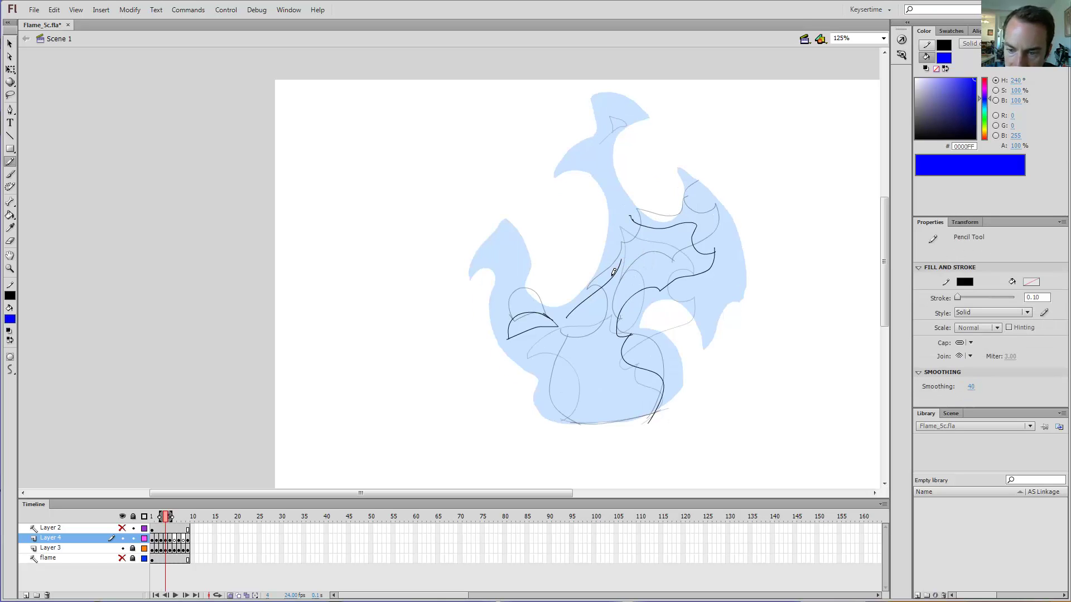
{"action": "left_click_drag", "start_coordinate": [643, 250], "coordinate": [630, 211]}
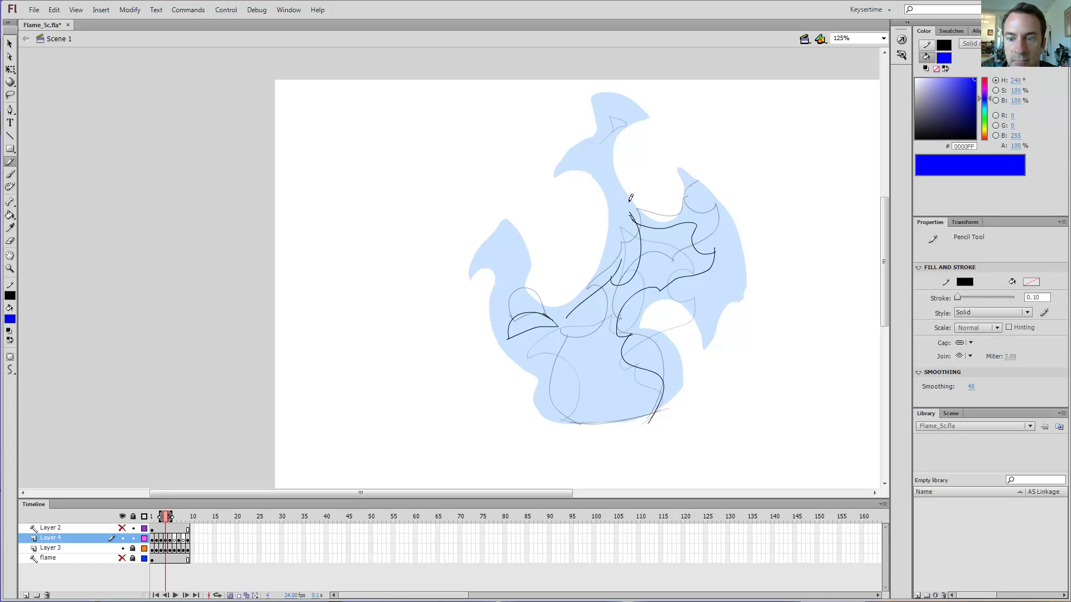
{"action": "key", "text": "v"}
{"action": "left_click", "coordinate": [632, 225]}
{"action": "key", "text": "Delete"}
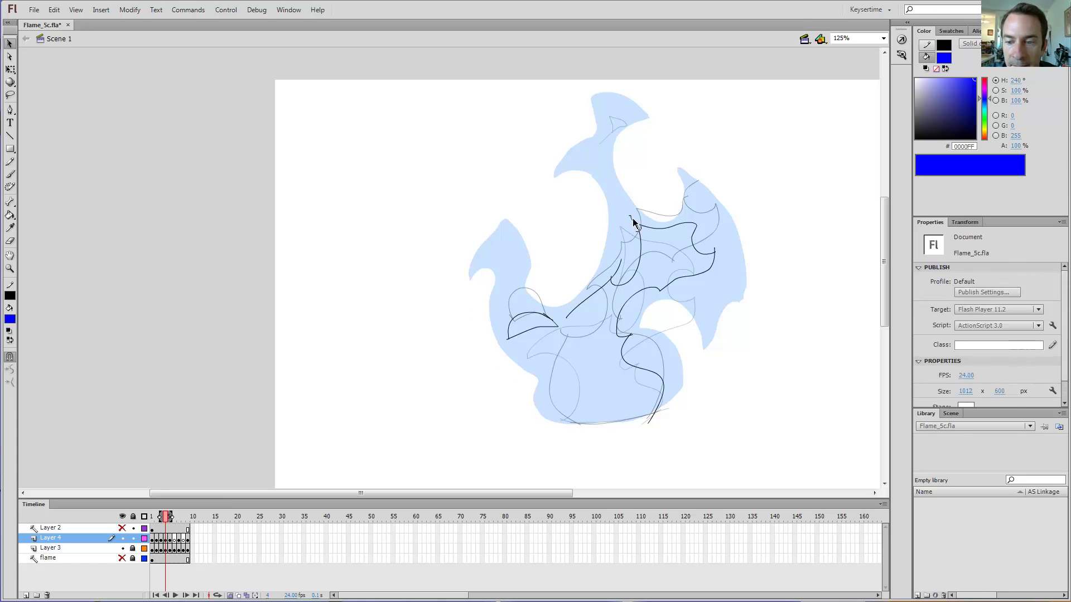
Bend the diagonal left contour of the inner flame in frame 4 into a downward-sagging curve.
{"action": "key", "text": "comma"}
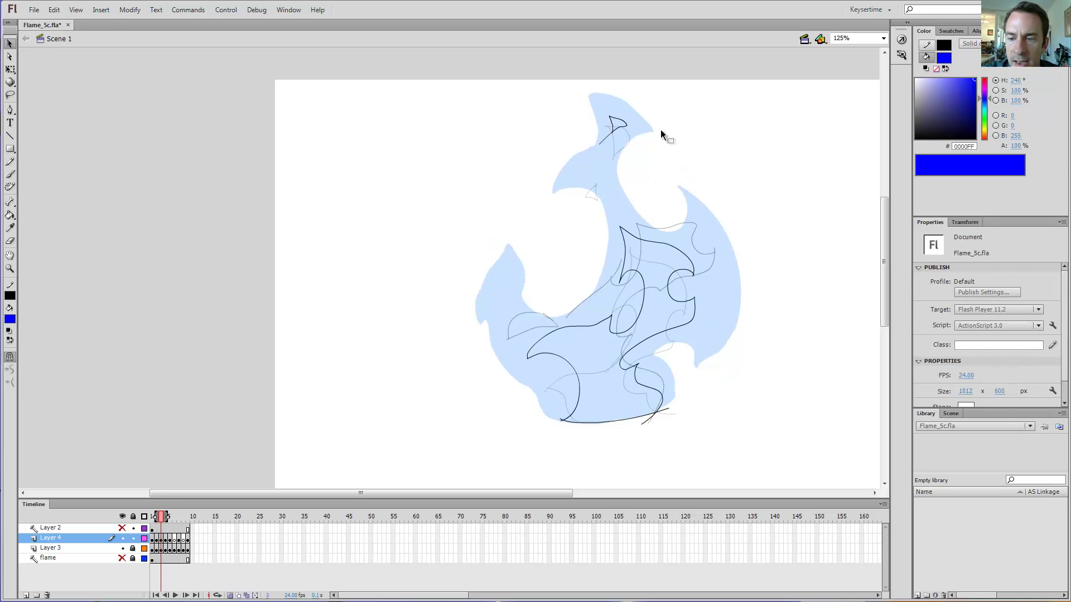
{"action": "key", "text": "period"}
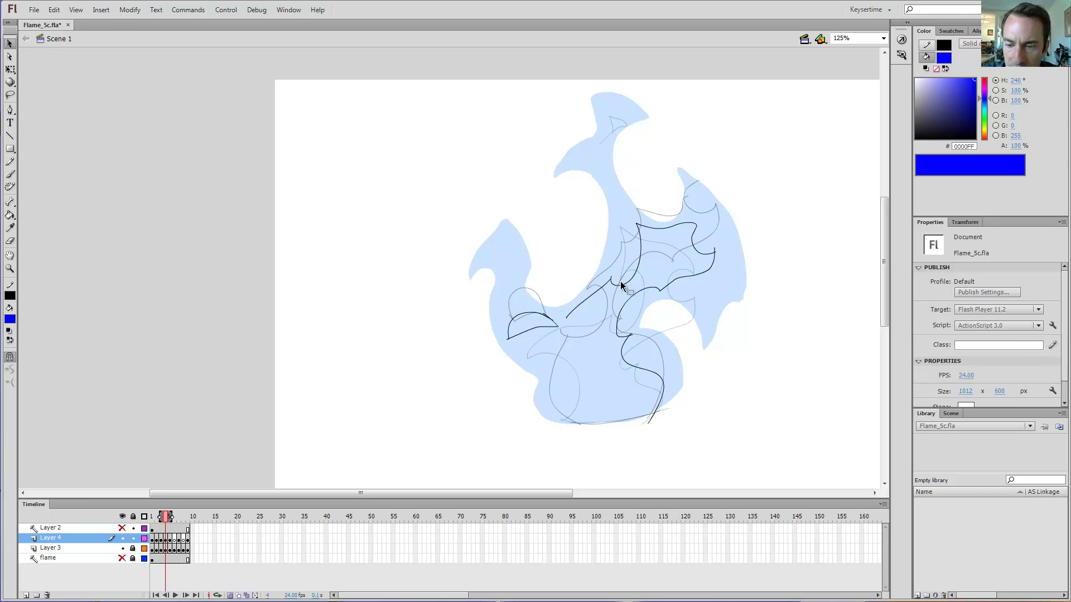
{"action": "key", "text": "comma"}
{"action": "key", "text": "period"}
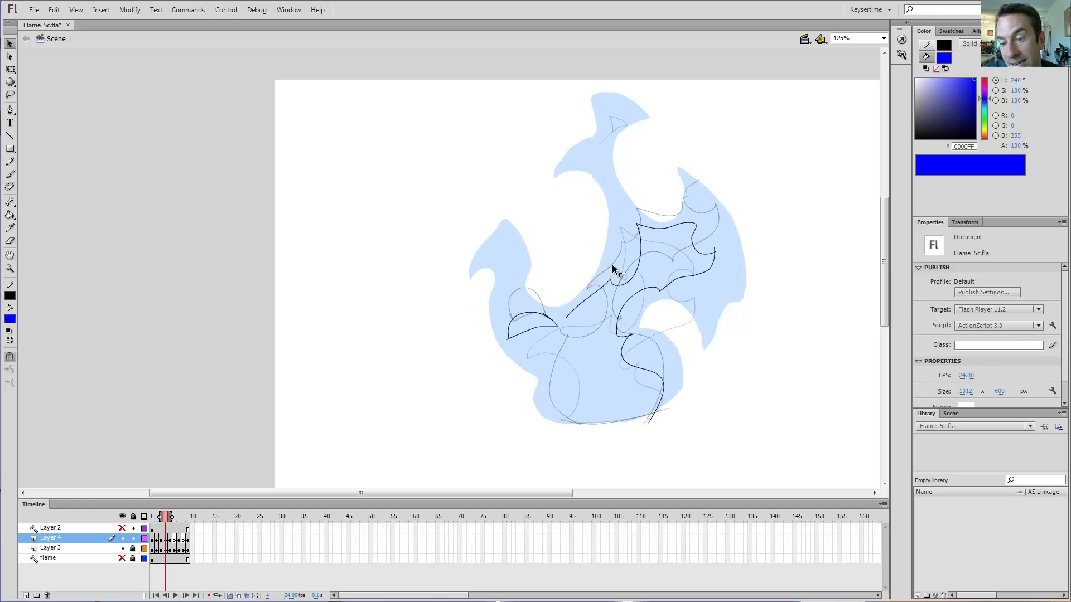
{"action": "mouse_move", "coordinate": [599, 288]}
{"action": "left_mouse_down"}
{"action": "mouse_move", "coordinate": [612, 282]}
{"action": "mouse_move", "coordinate": [597, 311]}
{"action": "left_mouse_up"}
{"action": "key", "text": "period"}
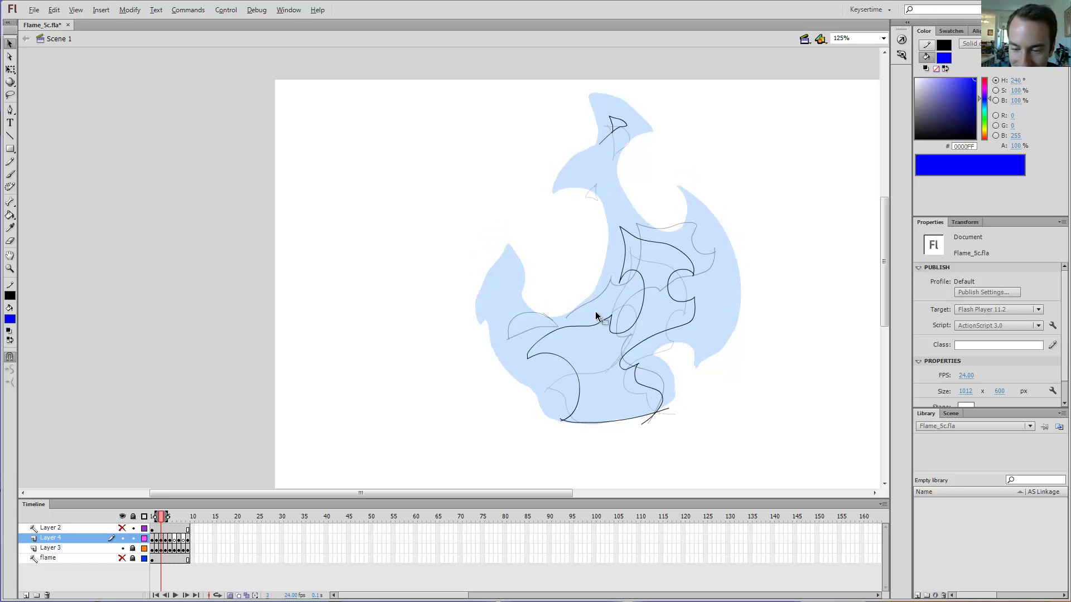
{"action": "key", "text": "comma"}
Draw an S-shaped lower left contour in frame 4 from the end of the diagonal curve down past the base.
{"action": "key", "text": "y"}
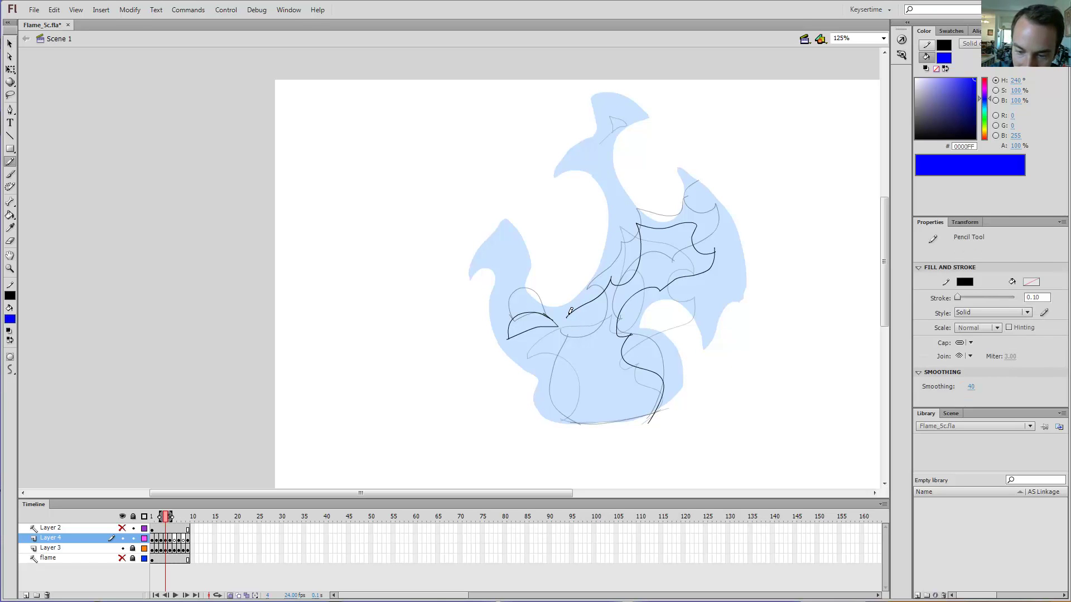
{"action": "mouse_move", "coordinate": [576, 314]}
{"action": "left_mouse_down"}
{"action": "mouse_move", "coordinate": [600, 340]}
{"action": "mouse_move", "coordinate": [595, 370]}
{"action": "mouse_move", "coordinate": [550, 395]}
{"action": "mouse_move", "coordinate": [548, 415]}
{"action": "mouse_move", "coordinate": [568, 435]}
{"action": "left_mouse_up"}
{"action": "key", "text": "comma"}
{"action": "key", "text": "period"}
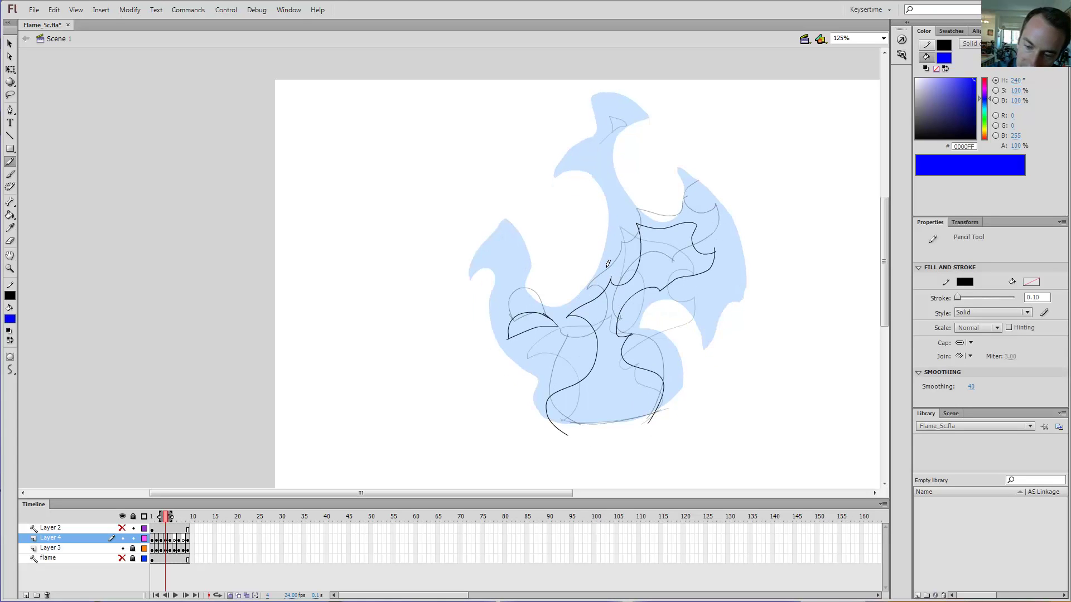
Compare the in-between drawing in frame 4 with the drawings in frames 3 and 5.
{"action": "key", "text": "comma"}
{"action": "key", "text": "period"}
{"action": "key", "text": "period"}
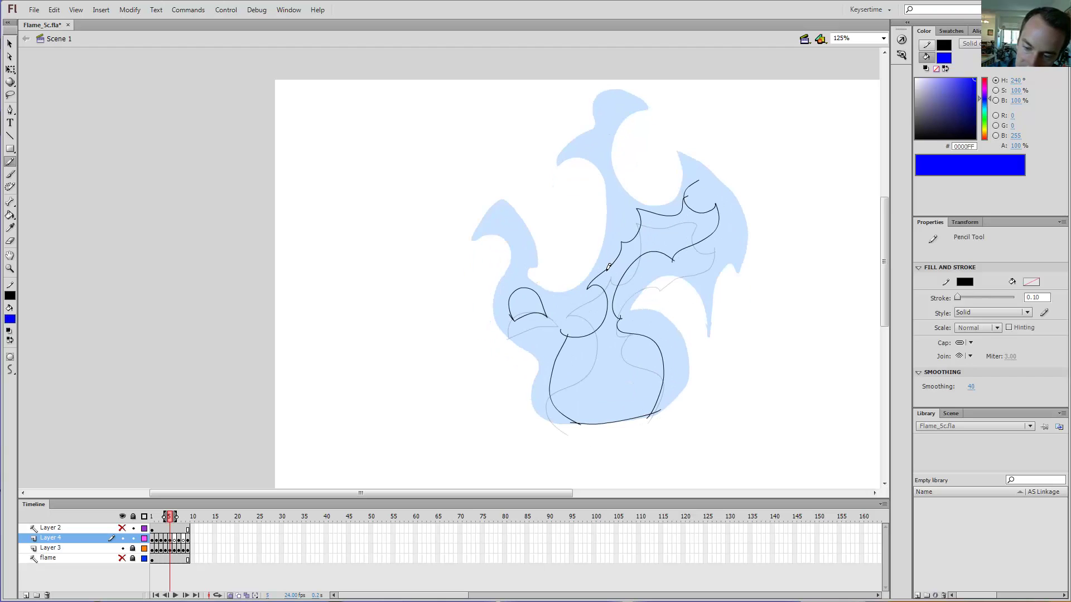
{"action": "key", "text": "comma"}
{"action": "key", "text": "comma"}
{"action": "key", "text": "period"}
{"action": "key", "text": "period"}
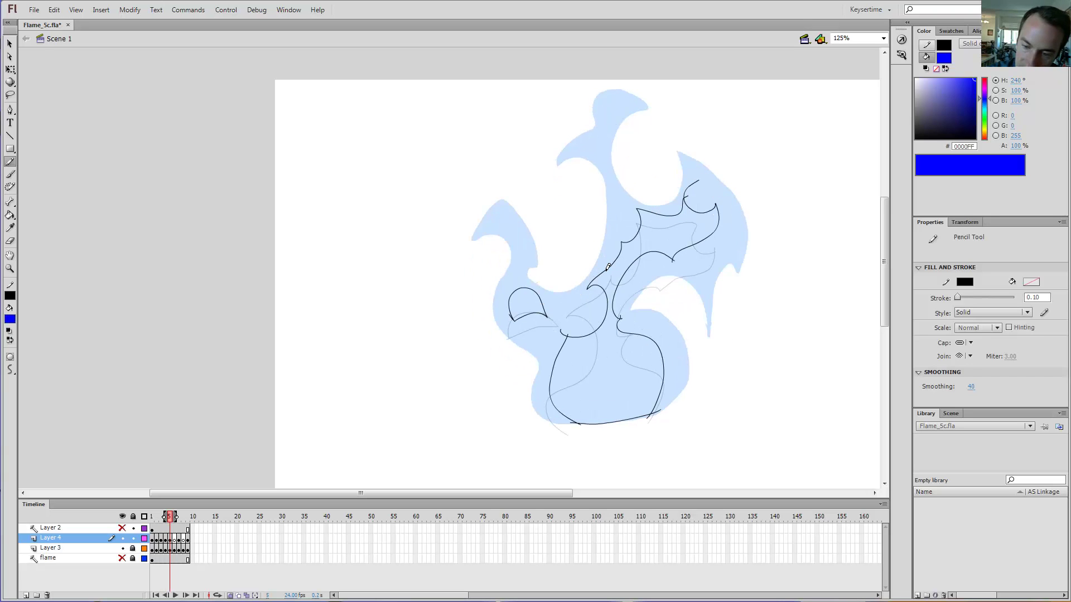
{"action": "key", "text": "comma"}
{"action": "key", "text": "comma"}
{"action": "key", "text": "period"}
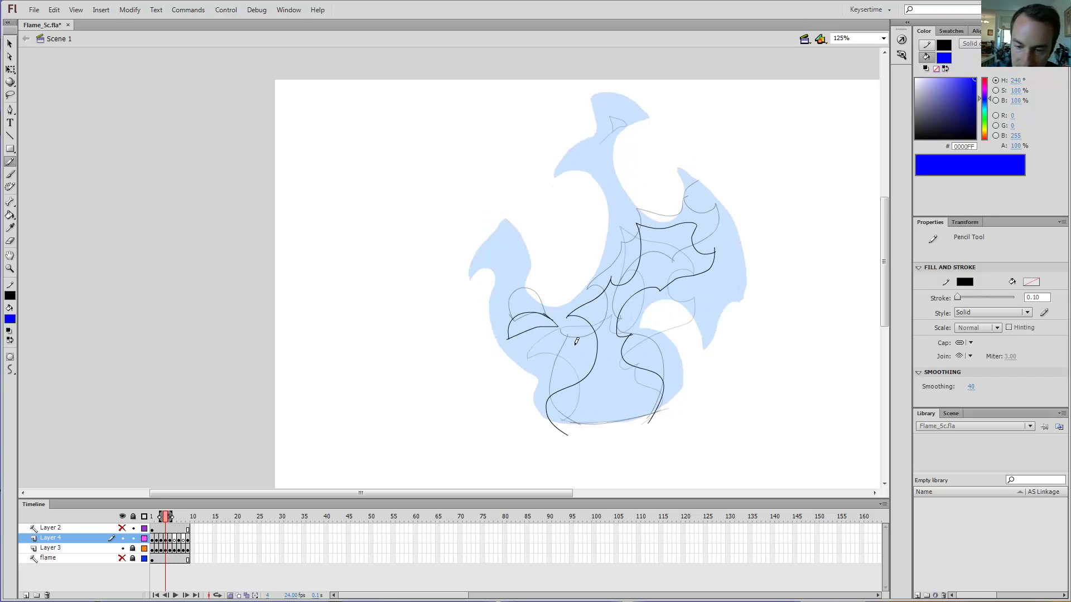
{"action": "key", "text": "period"}
{"action": "key", "text": "comma"}
{"action": "key", "text": "comma"}
{"action": "key", "text": "period"}
{"action": "key", "text": "period"}
{"action": "key", "text": "comma"}
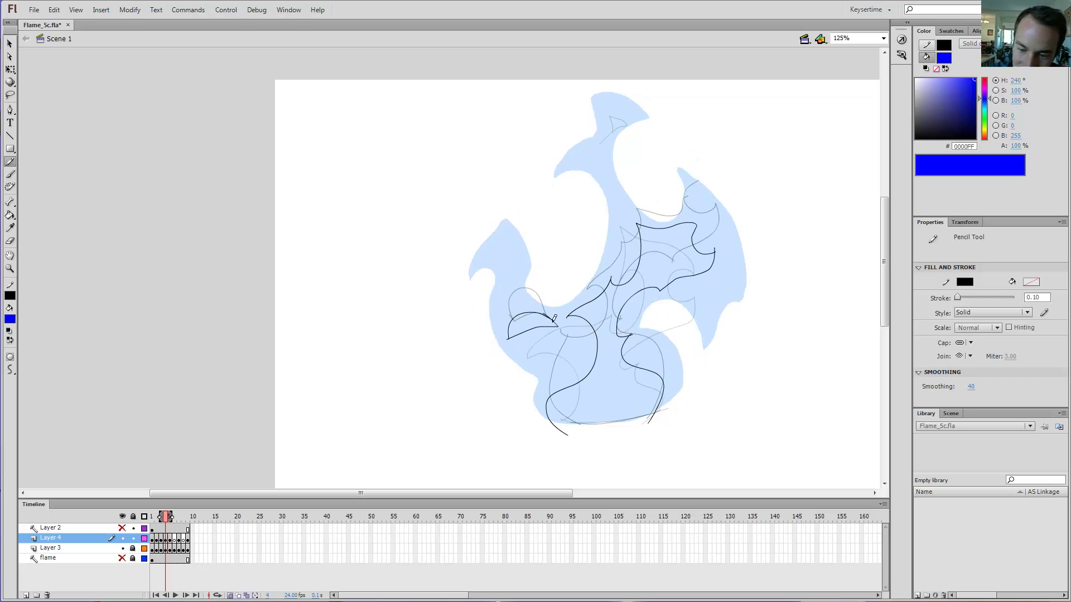
Redraw the top of the lower left contour in frame 4 so the arched shape in the left lobe joins the inner flame.
{"action": "key", "text": "comma"}
{"action": "key", "text": "period"}
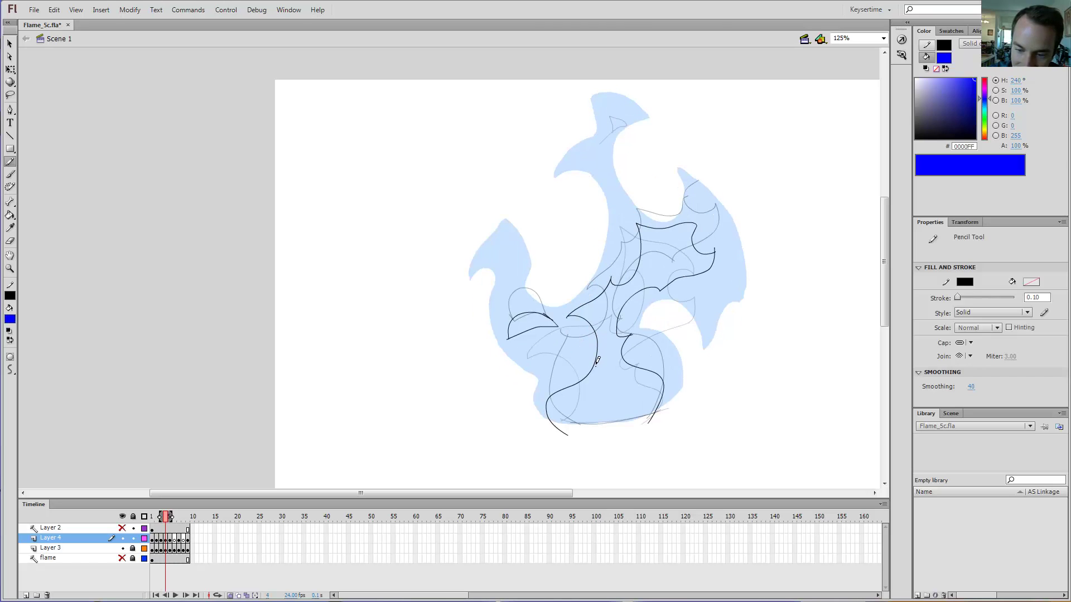
{"action": "mouse_move", "coordinate": [597, 361]}
{"action": "left_mouse_down"}
{"action": "mouse_move", "coordinate": [582, 329]}
{"action": "mouse_move", "coordinate": [549, 322]}
{"action": "mouse_move", "coordinate": [575, 319]}
{"action": "left_mouse_up"}
{"action": "key", "text": "v"}
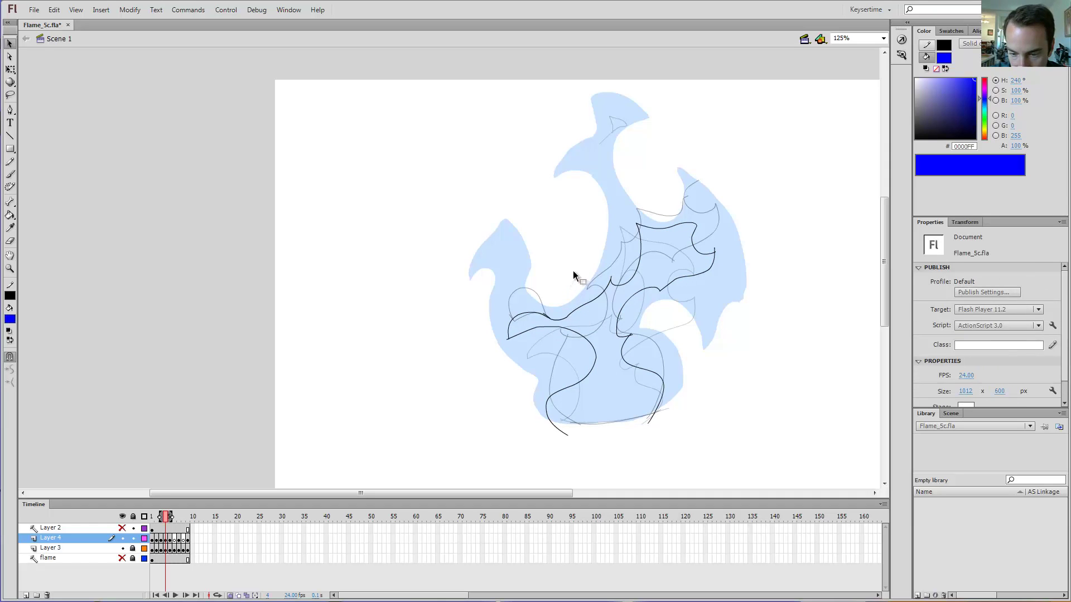
Check how the joined left lobe outline in frame 4 moves between frames 3 and 5.
{"action": "key", "text": "comma"}
{"action": "key", "text": "period"}
{"action": "key", "text": "period"}
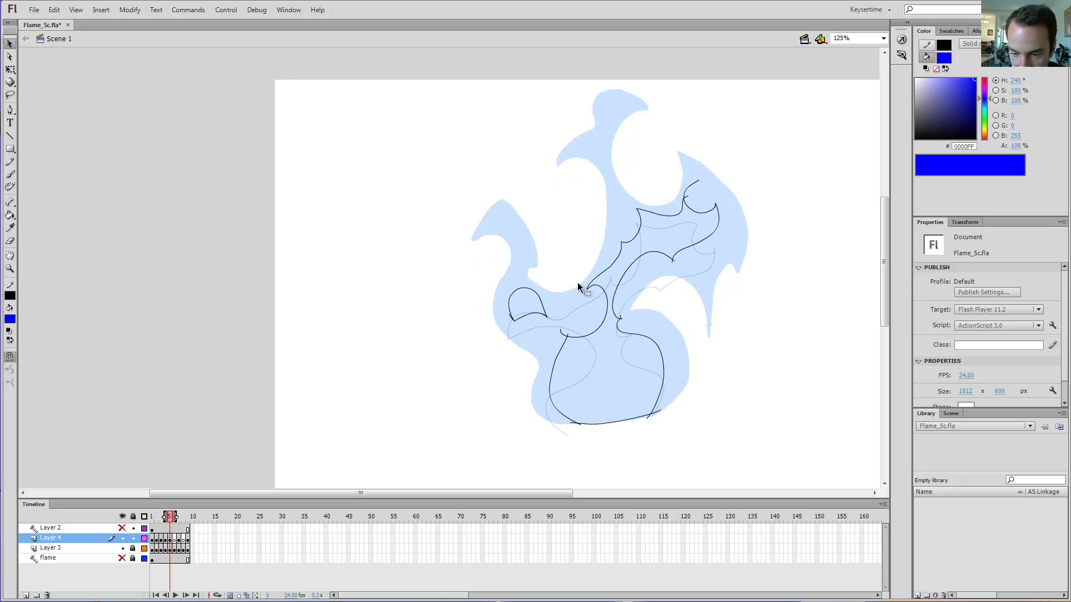
{"action": "key", "text": "comma"}
{"action": "key", "text": "comma"}
{"action": "key", "text": "period"}
{"action": "key", "text": "period"}
{"action": "key", "text": "comma"}
{"action": "key", "text": "comma"}
{"action": "key", "text": "period"}
{"action": "key", "text": "comma"}
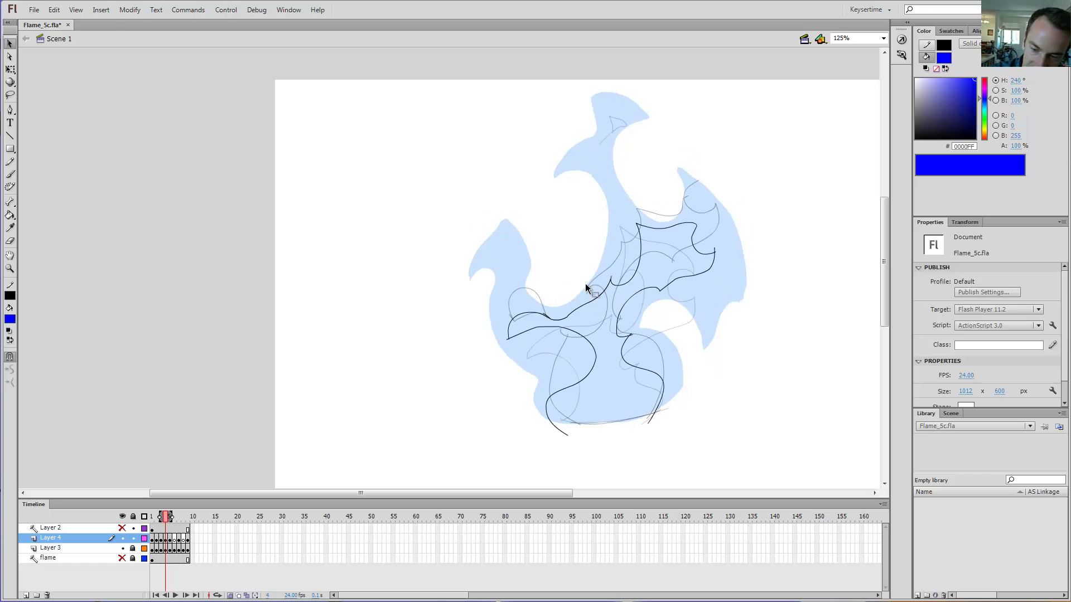
{"action": "key", "text": "period"}
{"action": "key", "text": "comma"}
{"action": "double_click", "coordinate": [553, 326]}
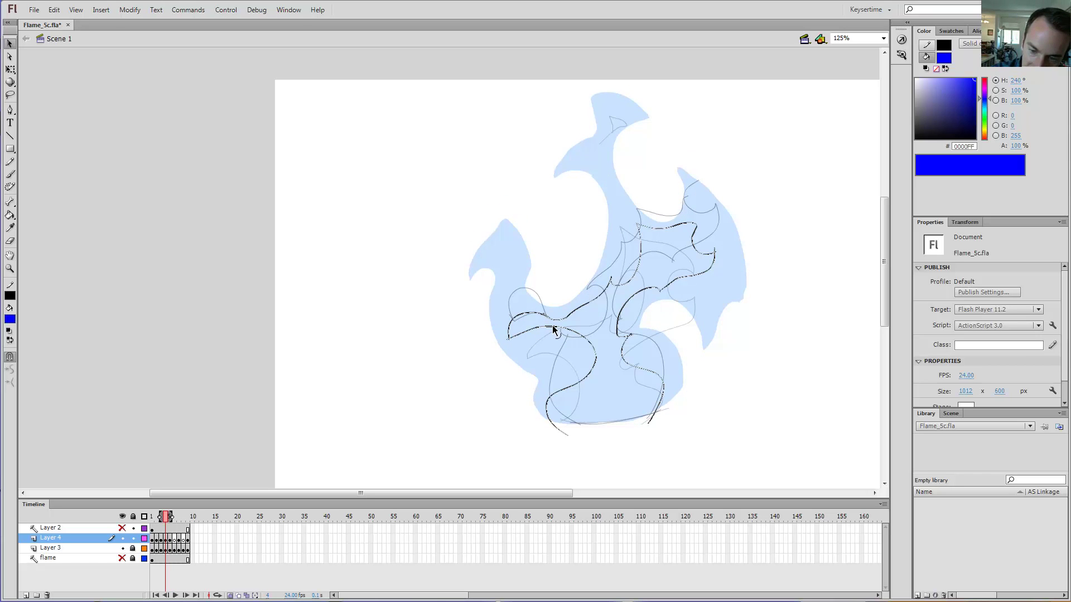
{"action": "left_click", "coordinate": [561, 299]}
{"action": "key", "text": "period"}
{"action": "key", "text": "comma"}
{"action": "key", "text": "period"}
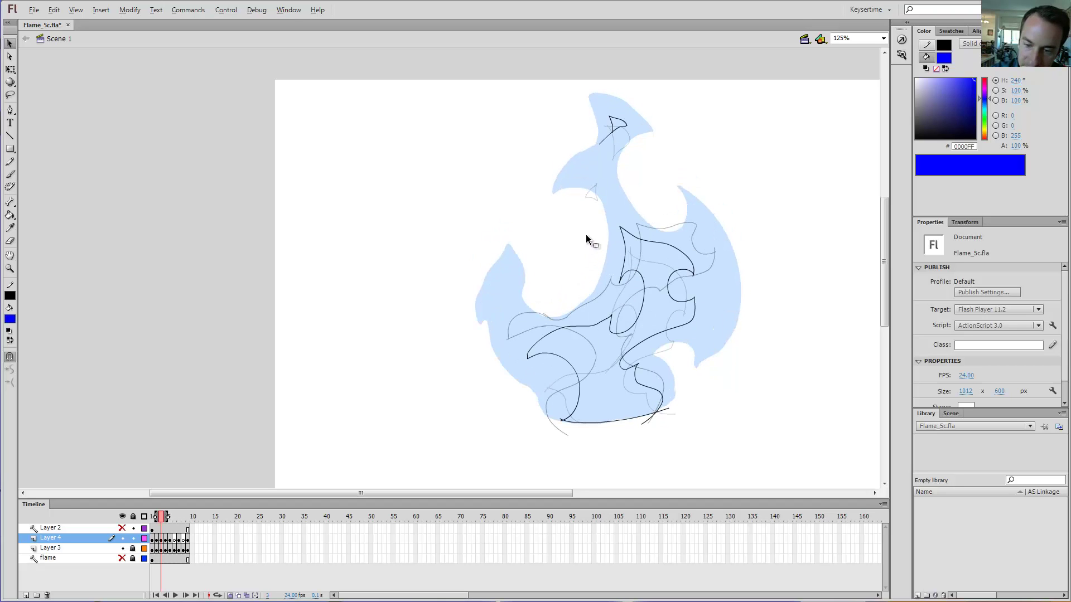
{"action": "key", "text": "comma"}
{"action": "key", "text": "period"}
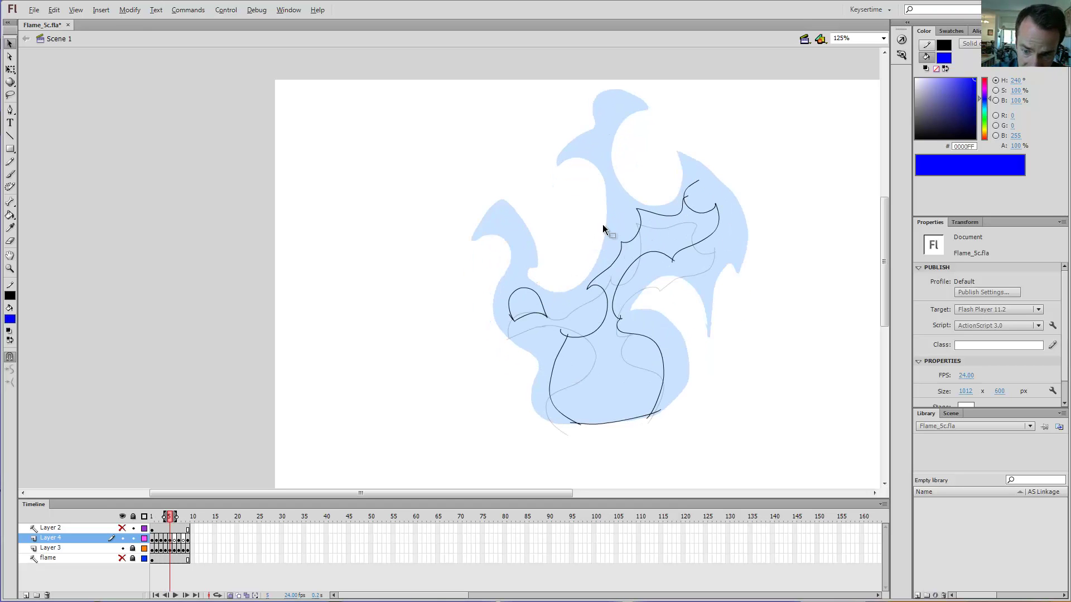
{"action": "key", "text": "comma"}
{"action": "key", "text": "period"}
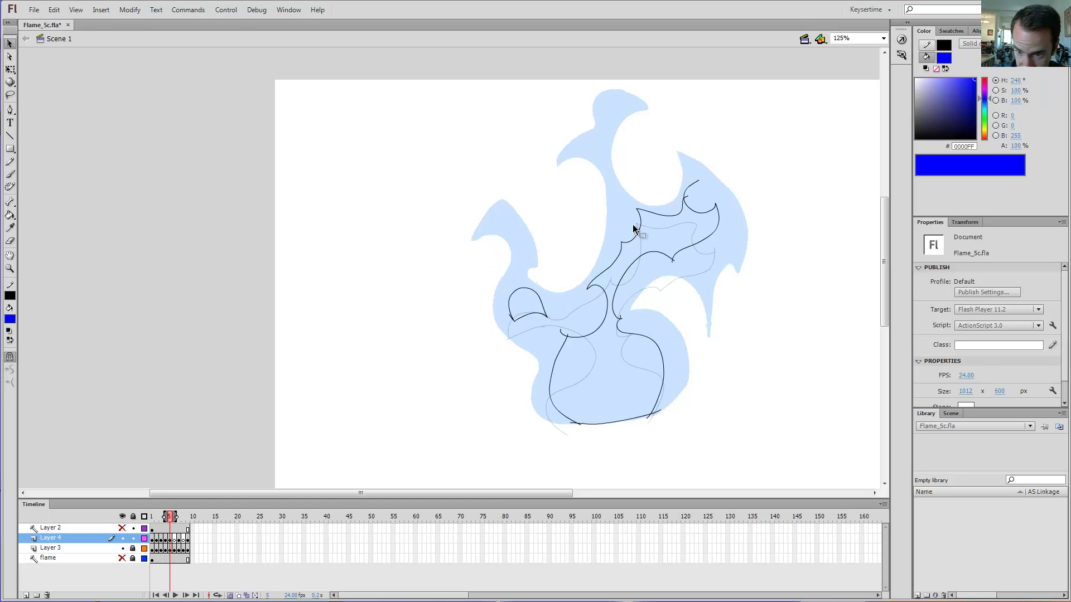
{"action": "key", "text": "comma"}
{"action": "key", "text": "period"}
{"action": "key", "text": "comma"}
{"action": "key", "text": "period"}
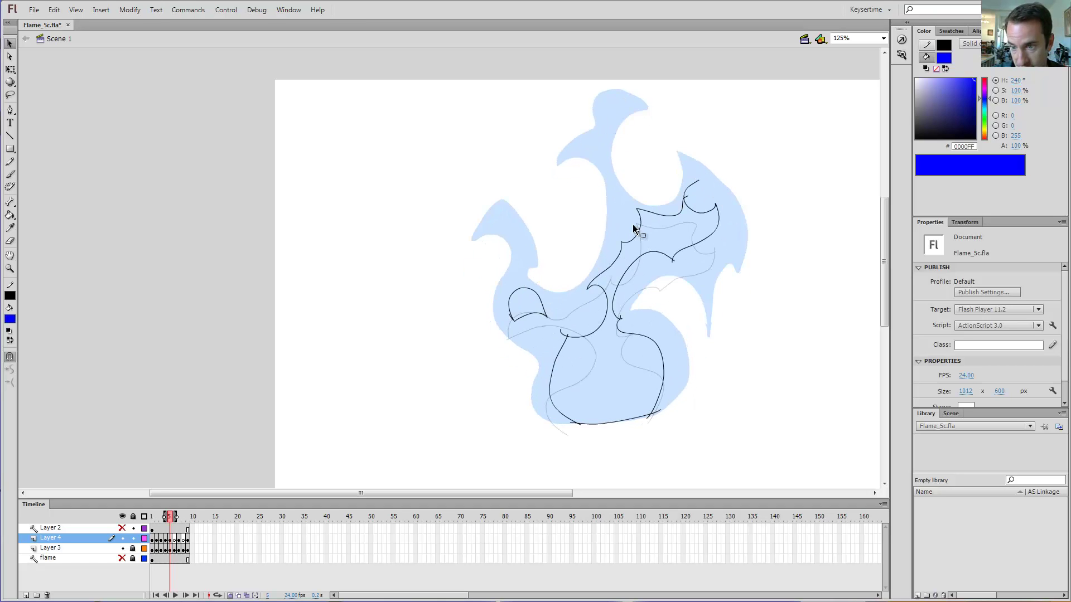
Draw a rounded closed shape inside the right lobe in frame 6, and the inner flame's pointed top contour in the central column.
{"action": "key", "text": "period"}
{"action": "key", "text": "y"}
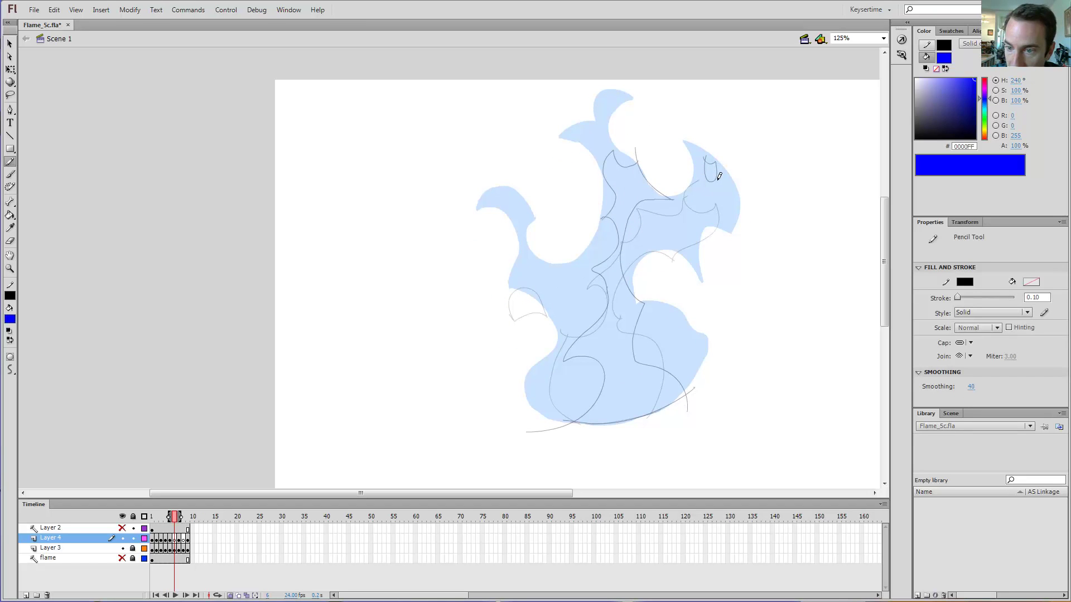
{"action": "mouse_move", "coordinate": [719, 176]}
{"action": "left_mouse_down"}
{"action": "mouse_move", "coordinate": [704, 175]}
{"action": "mouse_move", "coordinate": [677, 204]}
{"action": "mouse_move", "coordinate": [686, 221]}
{"action": "mouse_move", "coordinate": [708, 209]}
{"action": "mouse_move", "coordinate": [715, 167]}
{"action": "left_mouse_up"}
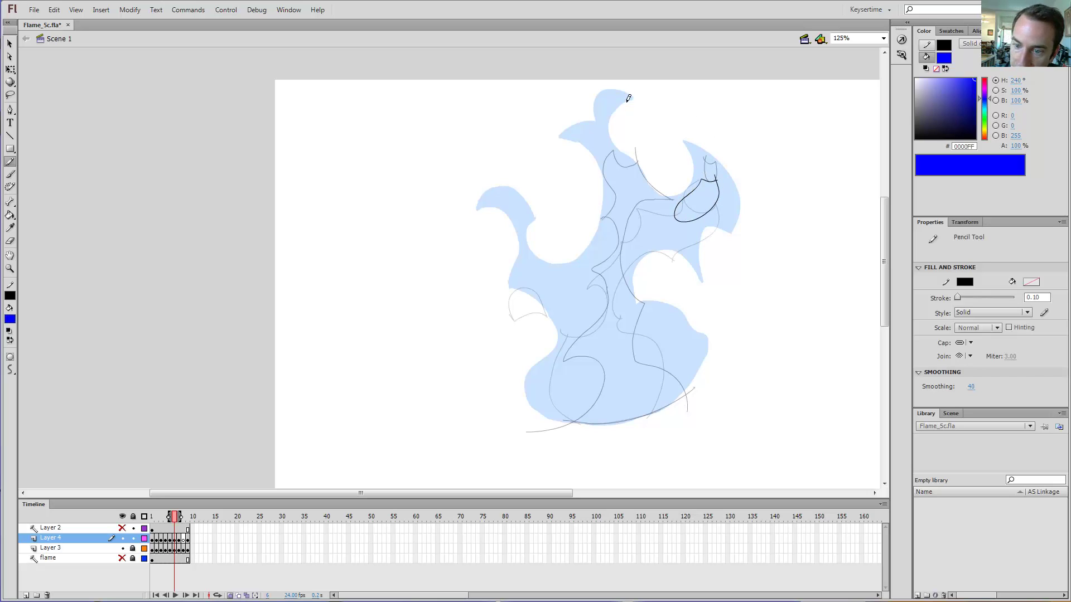
{"action": "mouse_move", "coordinate": [661, 204]}
{"action": "left_mouse_down"}
{"action": "mouse_move", "coordinate": [636, 183]}
{"action": "mouse_move", "coordinate": [614, 194]}
{"action": "mouse_move", "coordinate": [623, 232]}
{"action": "left_mouse_up"}
{"action": "key", "text": "comma"}
{"action": "key", "text": "period"}
{"action": "key", "text": "period"}
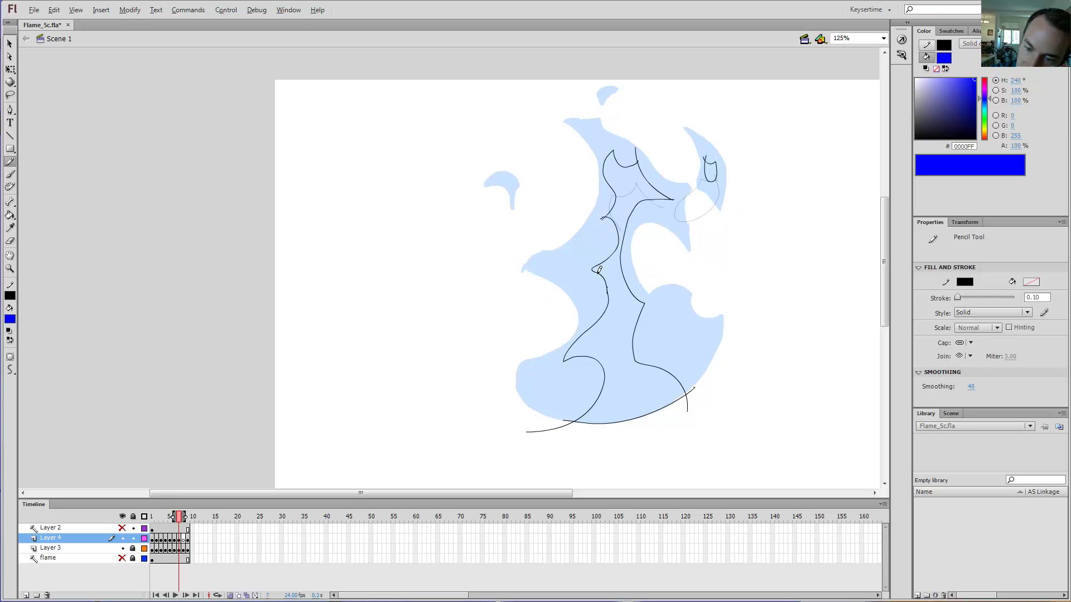
Compare the left edge of the inner flame's central column in frames 5 and 7 to find its in-between position for frame 6.
{"action": "key", "text": "comma"}
{"action": "key", "text": "comma"}
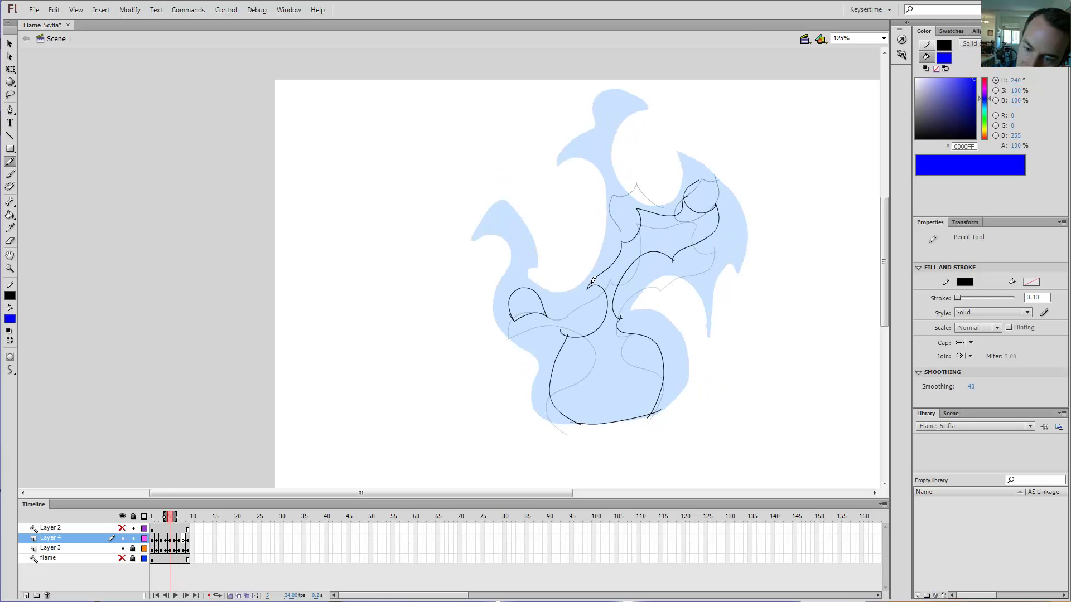
{"action": "key", "text": "period"}
{"action": "key", "text": "period"}
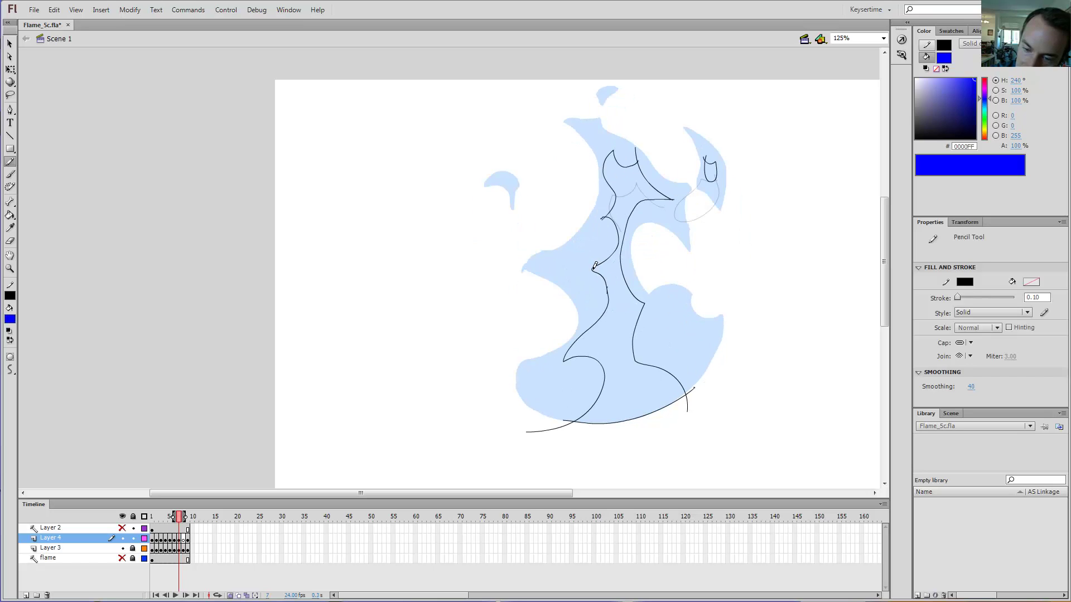
{"action": "key", "text": "comma"}
{"action": "left_click_drag", "start_coordinate": [593, 272], "coordinate": [588, 287]}
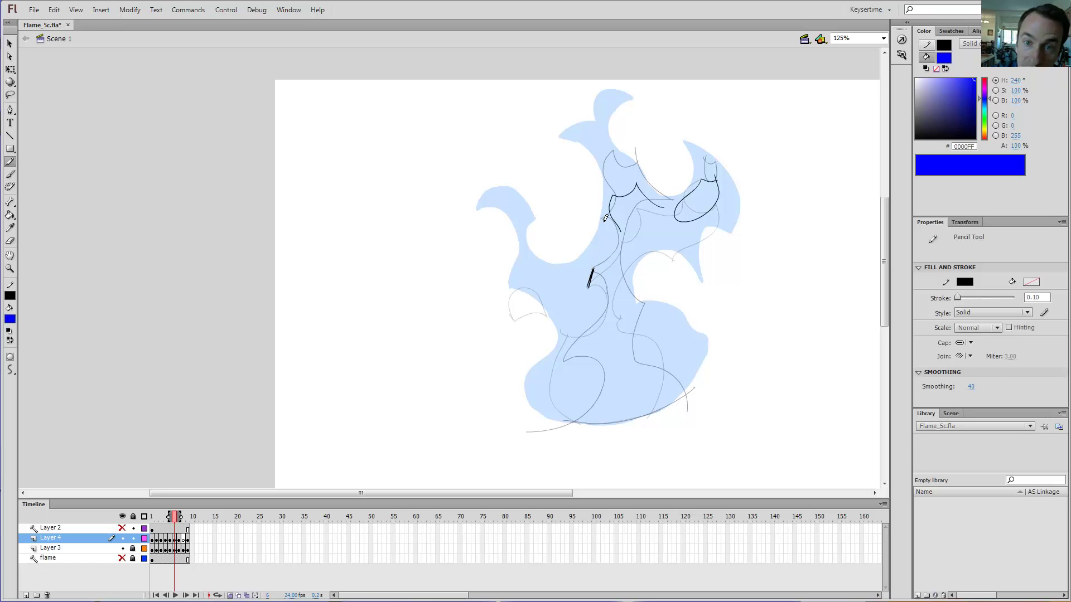
{"action": "key", "text": "ctrl+z"}
{"action": "key", "text": "period"}
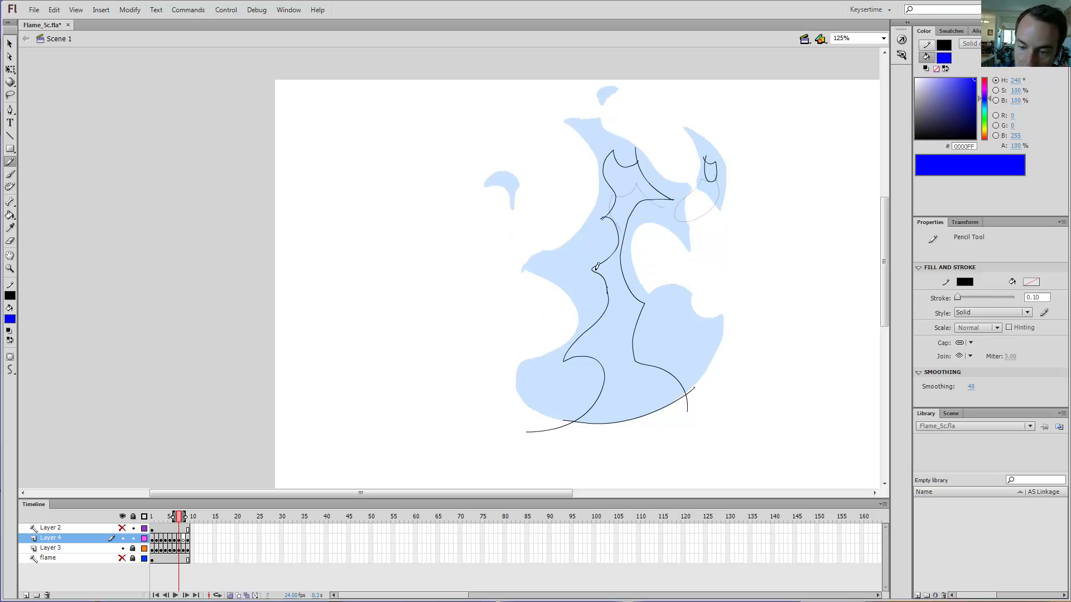
{"action": "key", "text": "comma"}
{"action": "key", "text": "comma"}
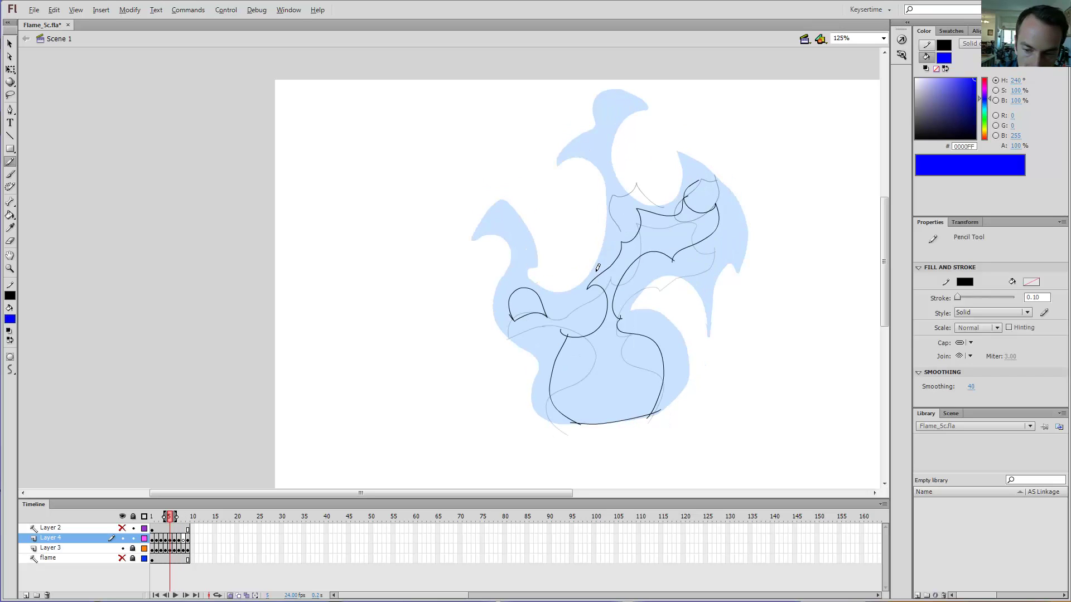
{"action": "key", "text": "period"}
{"action": "key", "text": "period"}
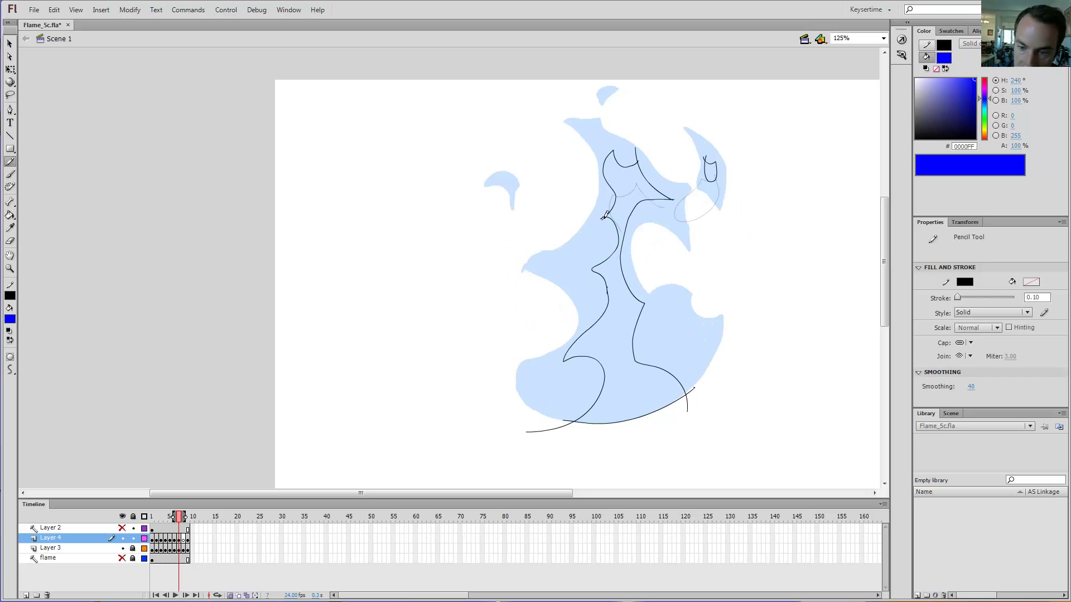
Draw the central column's left contour in frame 6, with a pointed notch below the upper curve and a bowed line running downward.
{"action": "key", "text": "comma"}
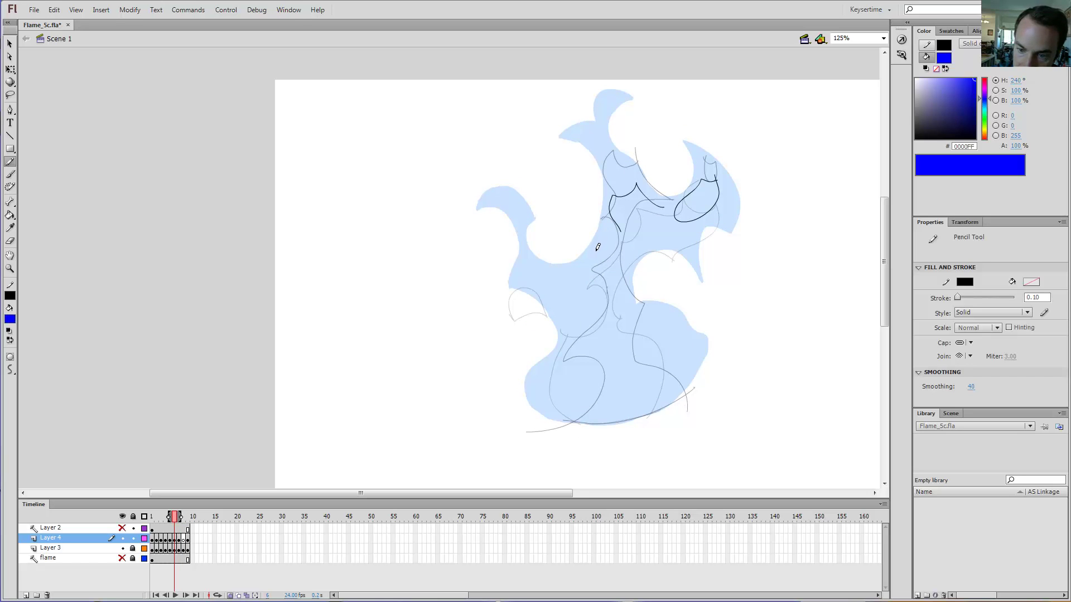
{"action": "mouse_move", "coordinate": [595, 250]}
{"action": "left_mouse_down"}
{"action": "mouse_move", "coordinate": [615, 217]}
{"action": "mouse_move", "coordinate": [620, 224]}
{"action": "left_mouse_up"}
{"action": "key", "text": "v"}
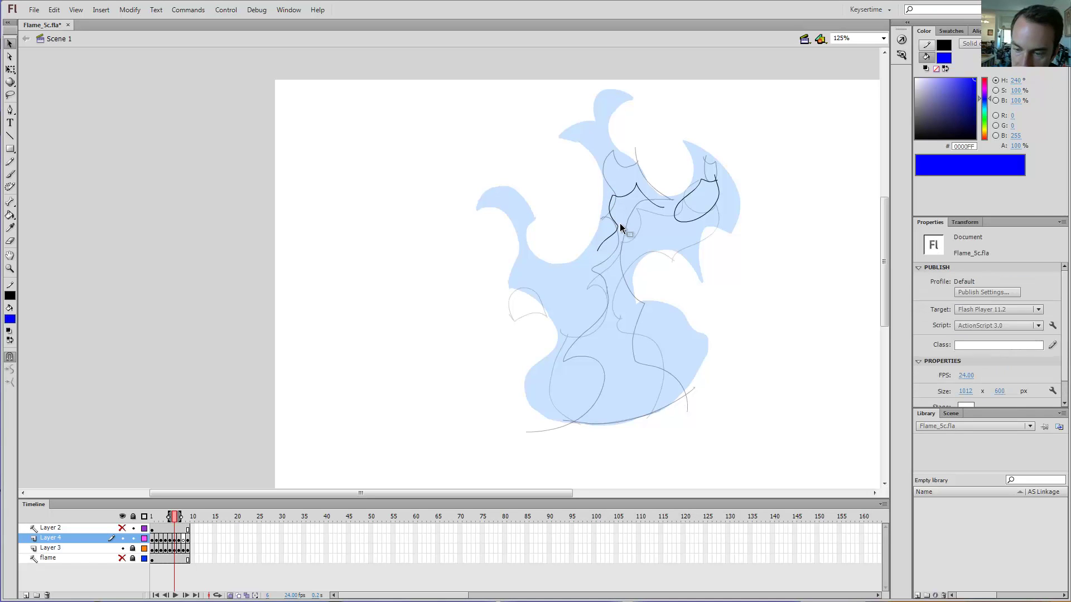
{"action": "key", "text": "y"}
{"action": "mouse_move", "coordinate": [598, 249]}
{"action": "left_mouse_down"}
{"action": "mouse_move", "coordinate": [614, 278]}
{"action": "mouse_move", "coordinate": [600, 309]}
{"action": "left_mouse_up"}
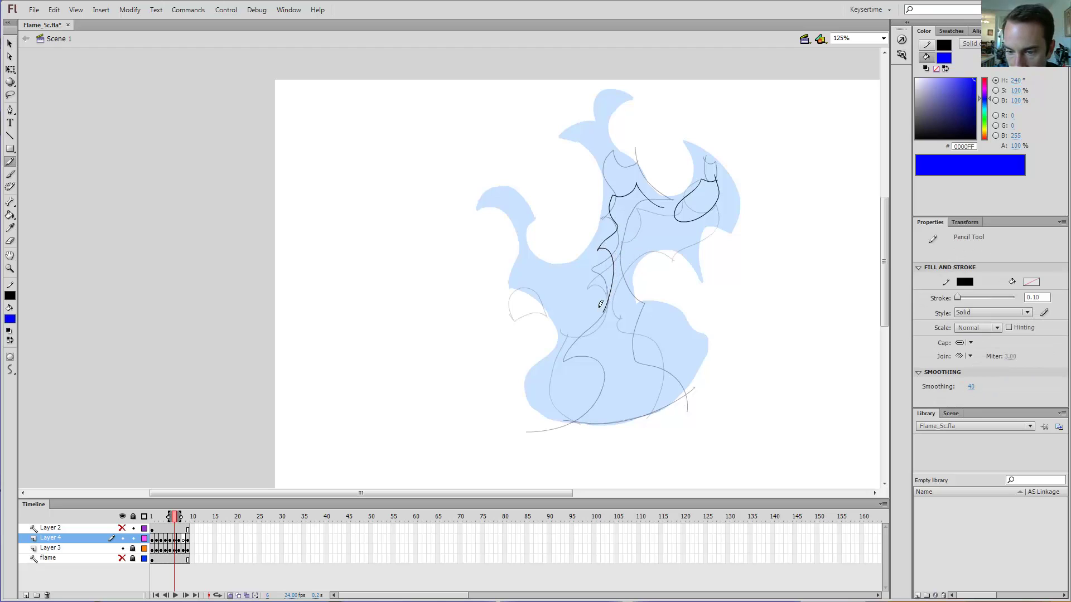
Draw the inner flame's lower left contour in frame 6, from the column out to a point, down the base and into a rounded curl.
{"action": "key", "text": "comma"}
{"action": "key", "text": "period"}
{"action": "key", "text": "period"}
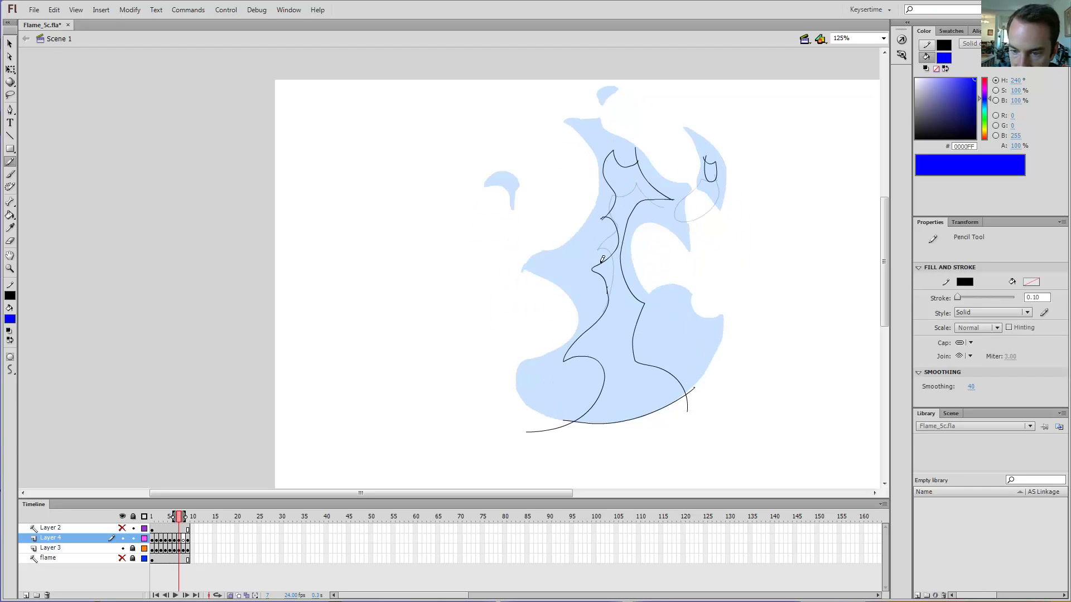
{"action": "key", "text": "comma"}
{"action": "key", "text": "comma"}
{"action": "key", "text": "period"}
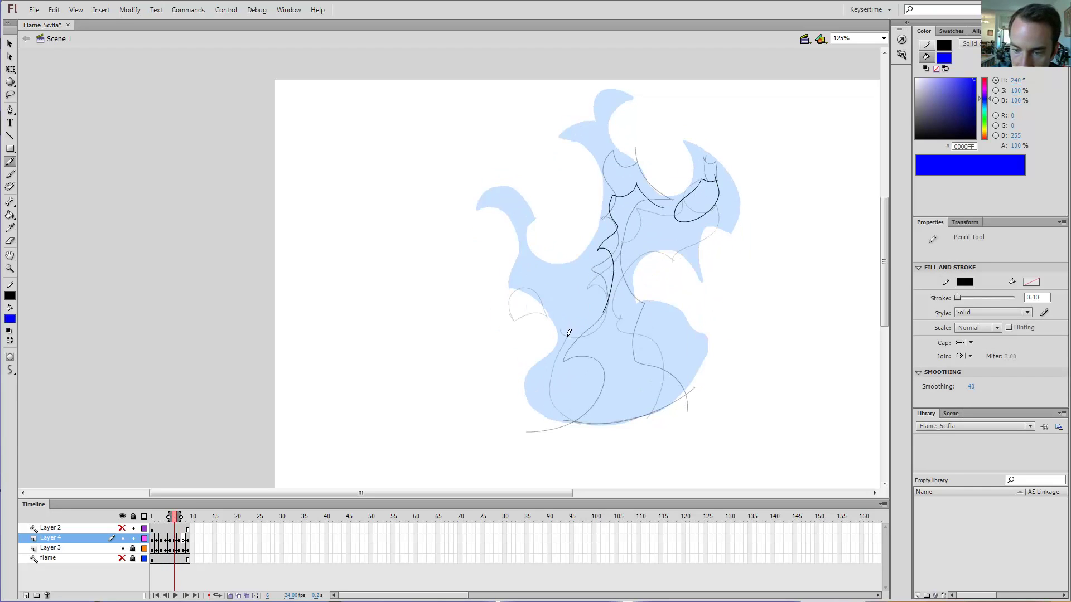
{"action": "left_click_drag", "start_coordinate": [572, 333], "coordinate": [575, 334]}
{"action": "key", "text": "ctrl+z"}
{"action": "mouse_move", "coordinate": [614, 281]}
{"action": "left_mouse_down"}
{"action": "mouse_move", "coordinate": [600, 305]}
{"action": "mouse_move", "coordinate": [578, 300]}
{"action": "mouse_move", "coordinate": [562, 355]}
{"action": "mouse_move", "coordinate": [562, 379]}
{"action": "mouse_move", "coordinate": [605, 414]}
{"action": "mouse_move", "coordinate": [596, 432]}
{"action": "left_mouse_up"}
{"action": "key", "text": "comma"}
{"action": "key", "text": "period"}
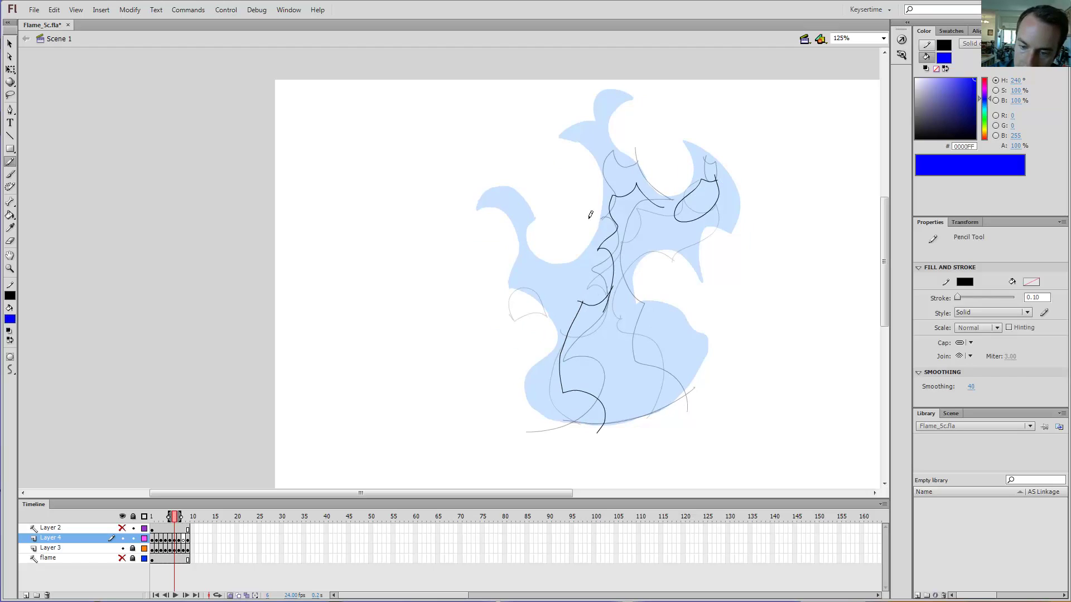
Draw a small closed crescent inside the left lobe in frame 6.
{"action": "key", "text": "comma"}
{"action": "key", "text": "period"}
{"action": "mouse_move", "coordinate": [523, 275]}
{"action": "left_mouse_down"}
{"action": "mouse_move", "coordinate": [548, 270]}
{"action": "mouse_move", "coordinate": [533, 279]}
{"action": "mouse_move", "coordinate": [526, 264]}
{"action": "left_mouse_up"}
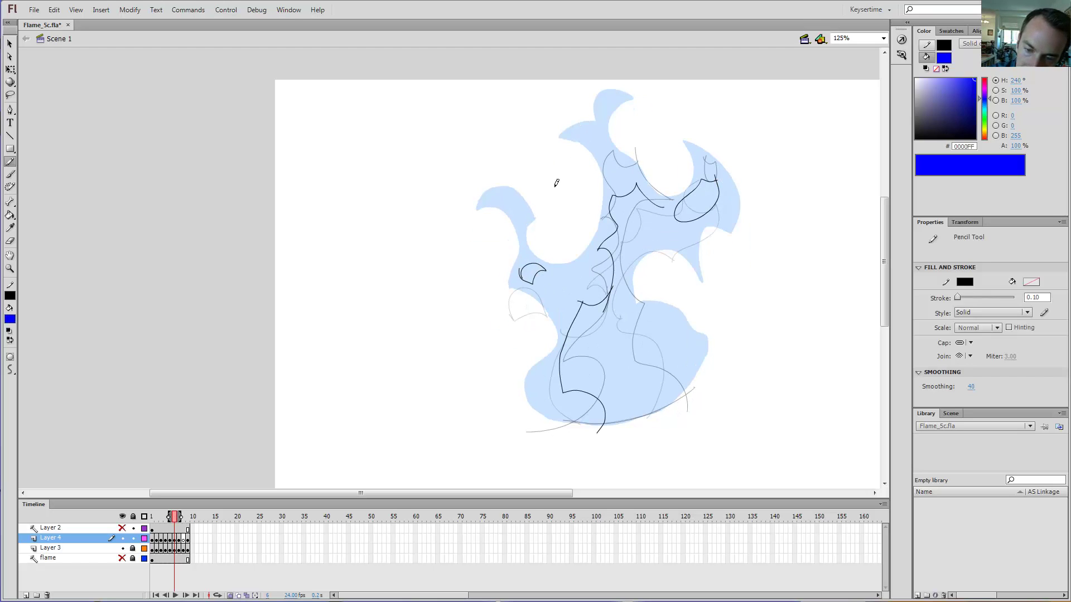
{"action": "key", "text": "v"}
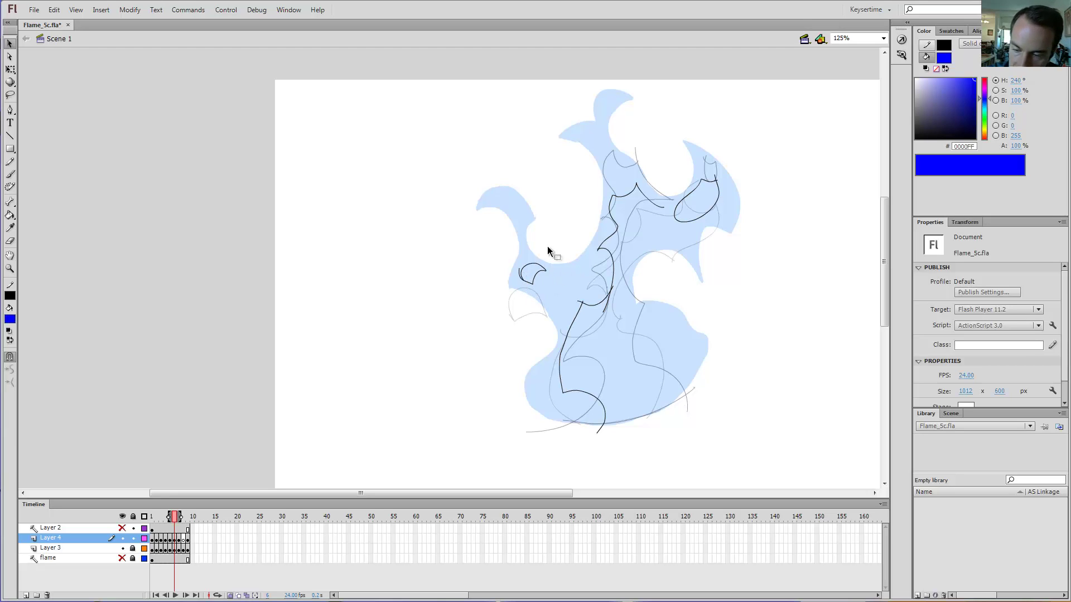
{"action": "key", "text": "y"}
Examine how the inner flame's right contour moves from the column to the base across frames 5 to 8.
{"action": "key", "text": "comma"}
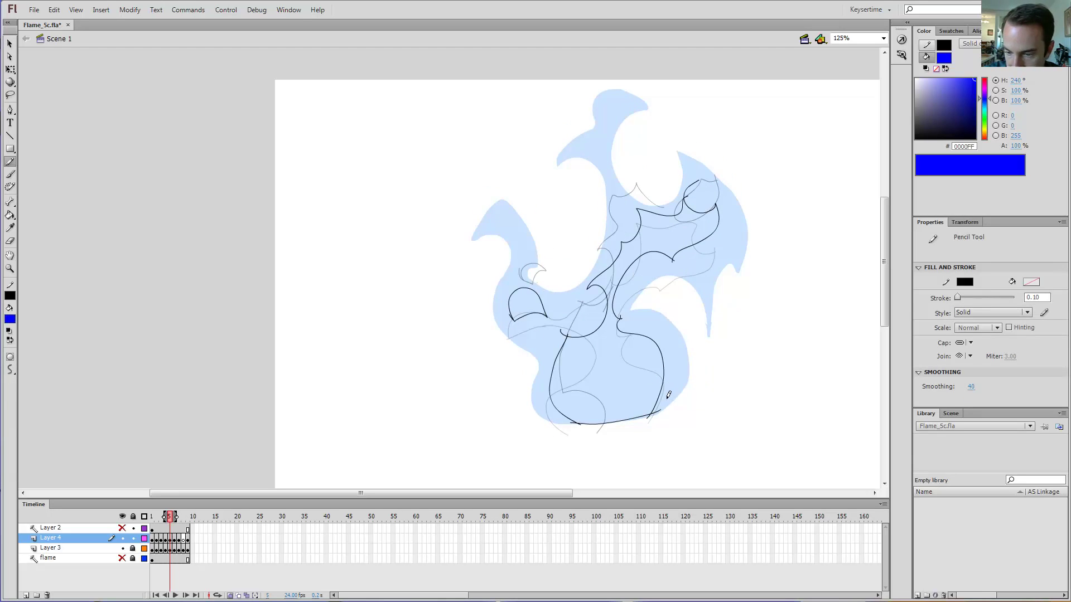
{"action": "key", "text": "period"}
{"action": "key", "text": "comma"}
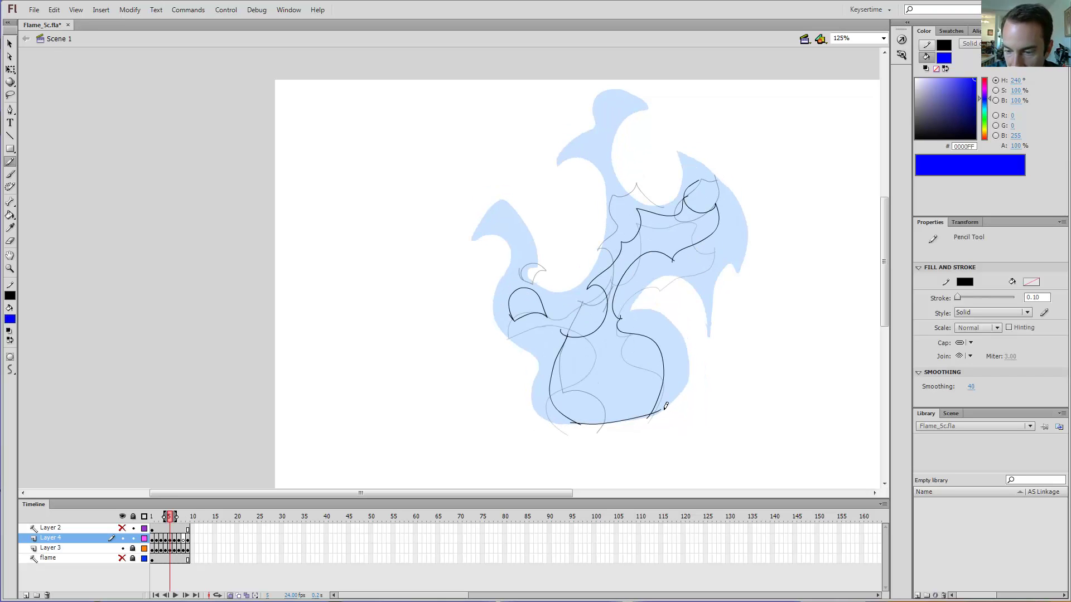
{"action": "key", "text": "period"}
{"action": "key", "text": "period"}
{"action": "key", "text": "comma"}
{"action": "key", "text": "comma"}
{"action": "key", "text": "period"}
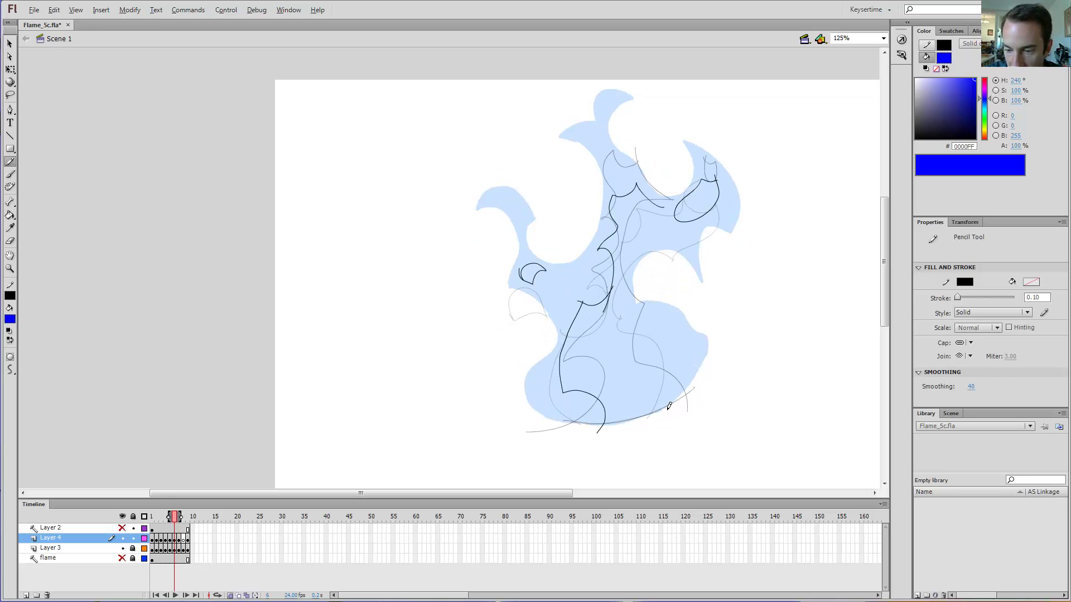
{"action": "key", "text": "period"}
{"action": "key", "text": "comma"}
{"action": "key", "text": "comma"}
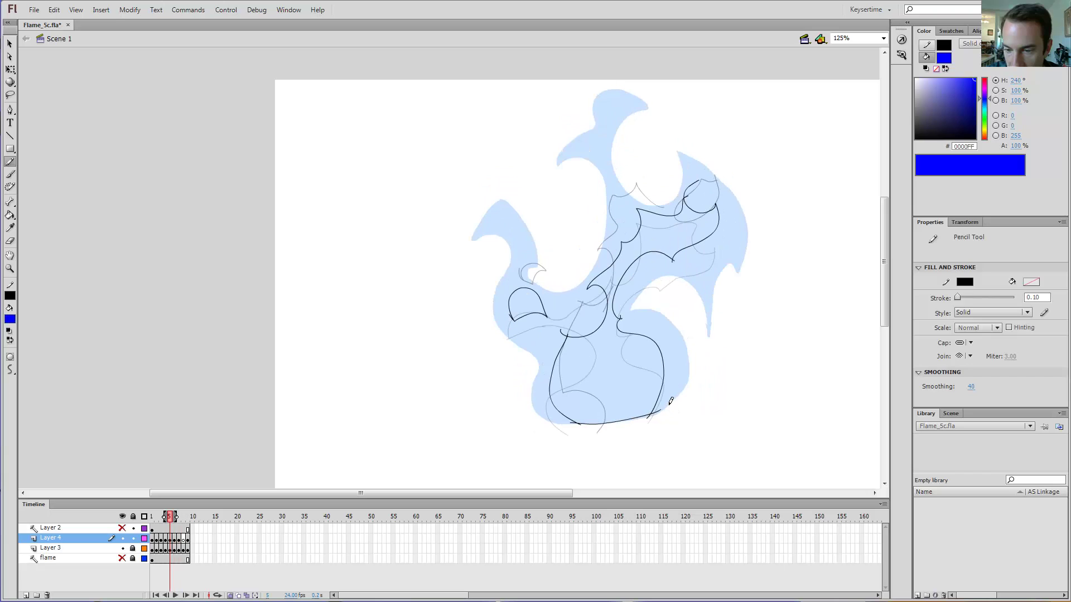
{"action": "key", "text": "period"}
{"action": "key", "text": "period"}
{"action": "key", "text": "comma"}
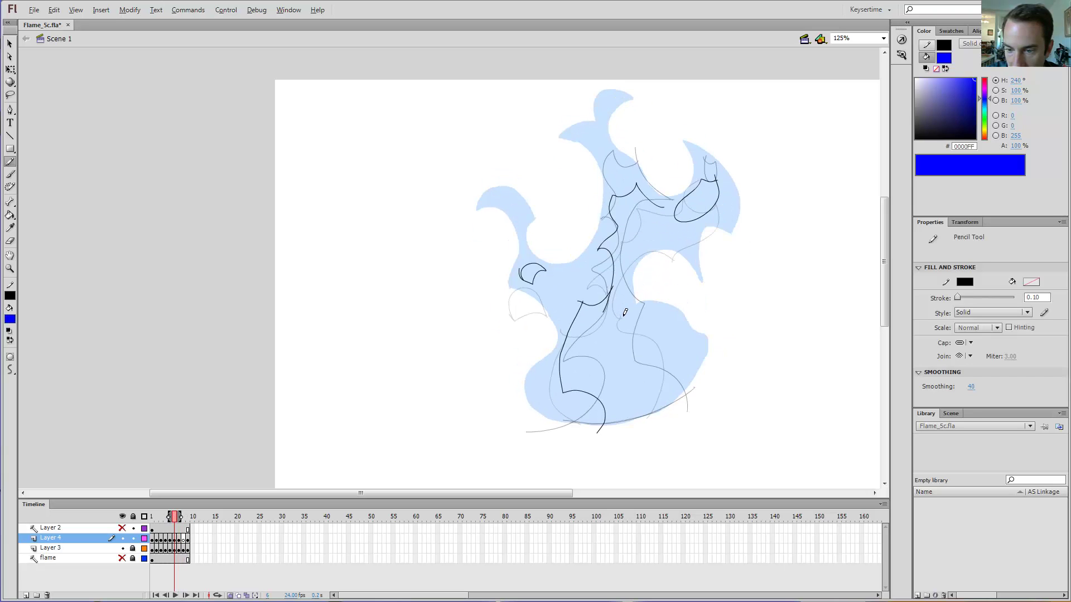
{"action": "key", "text": "comma"}
{"action": "key", "text": "period"}
{"action": "key", "text": "period"}
{"action": "key", "text": "period"}
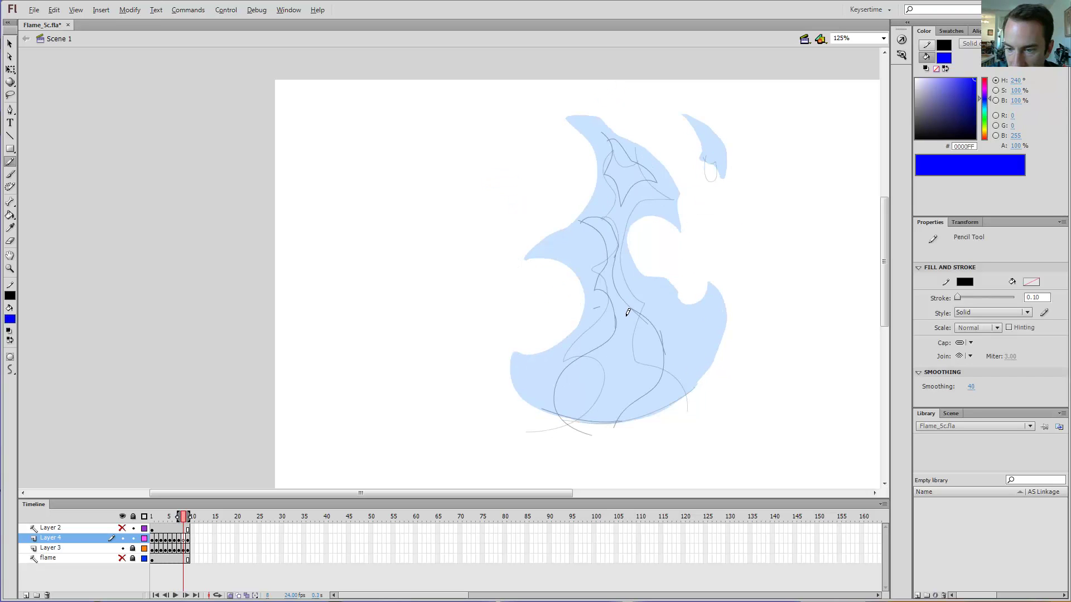
{"action": "key", "text": "comma"}
{"action": "key", "text": "comma"}
{"action": "key", "text": "comma"}
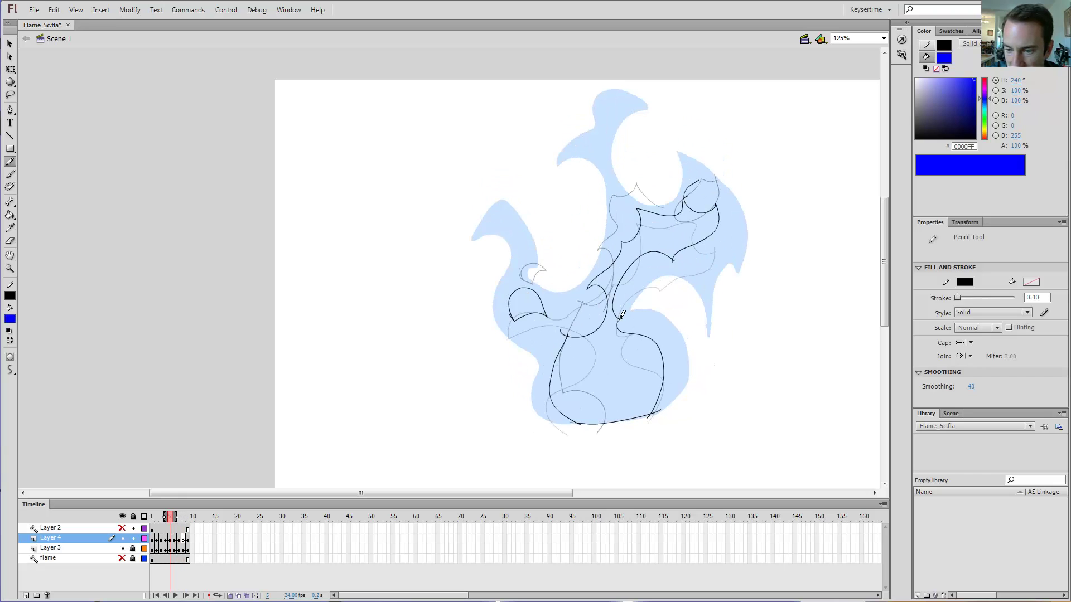
Draw the central column's right contour in frame 6, from a small hook above the base up and across to the right lobe's shape.
{"action": "key", "text": "period"}
{"action": "left_click_drag", "start_coordinate": [630, 310], "coordinate": [635, 322]}
{"action": "key", "text": "comma"}
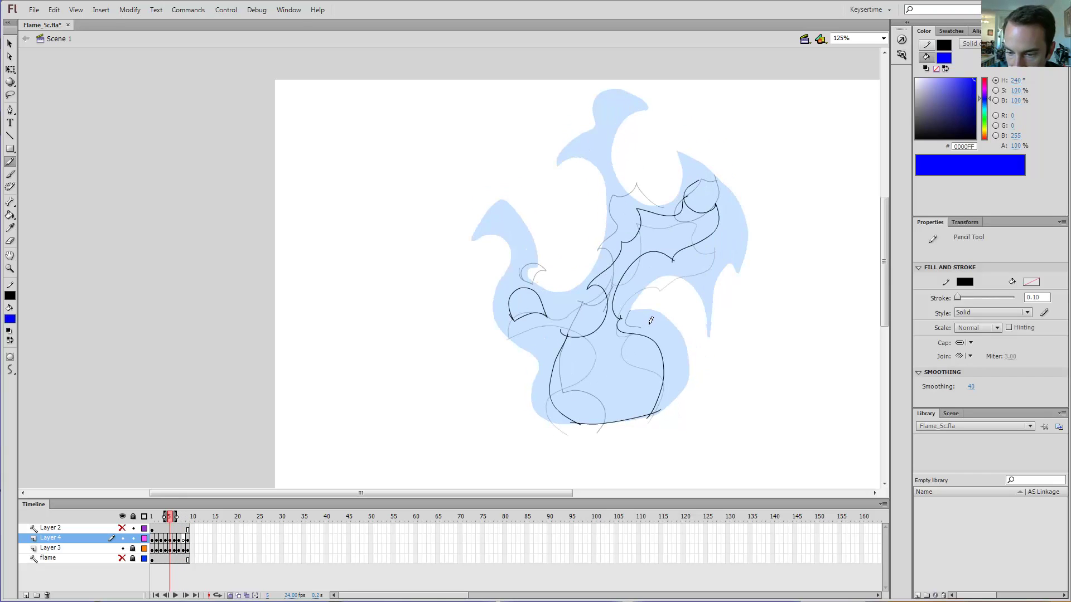
{"action": "key", "text": "period"}
{"action": "key", "text": "period"}
{"action": "key", "text": "comma"}
{"action": "key", "text": "comma"}
{"action": "key", "text": "period"}
{"action": "key", "text": "period"}
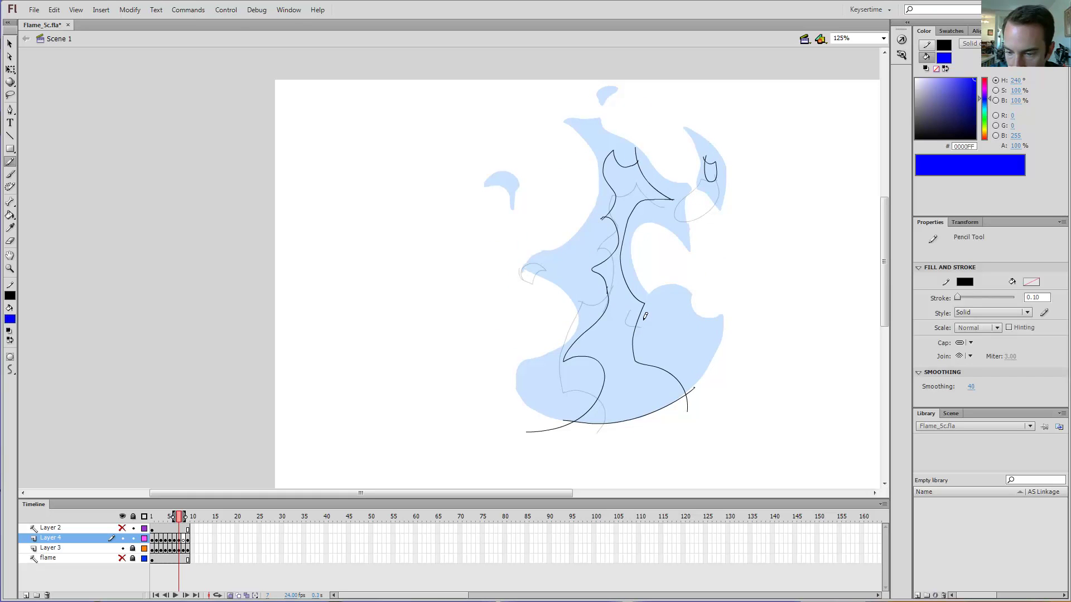
{"action": "key", "text": "comma"}
{"action": "mouse_move", "coordinate": [632, 308]}
{"action": "left_mouse_down"}
{"action": "mouse_move", "coordinate": [619, 273]}
{"action": "mouse_move", "coordinate": [633, 238]}
{"action": "mouse_move", "coordinate": [682, 214]}
{"action": "left_mouse_up"}
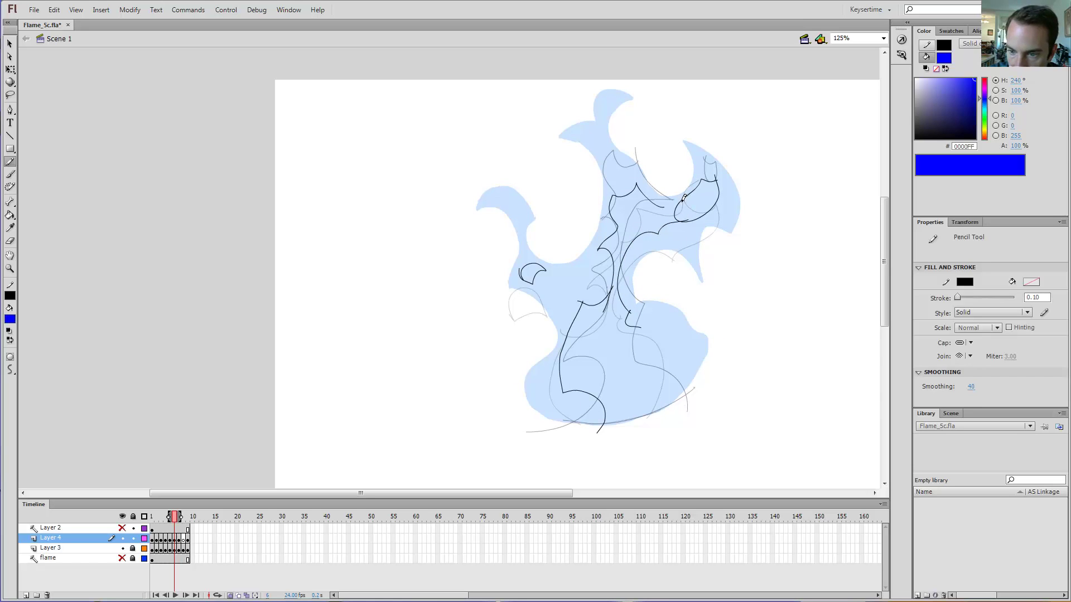
Extend the top contour to the right lobe's shape in frame 6 and delete the lobe's inner dividing segment.
{"action": "key", "text": "comma"}
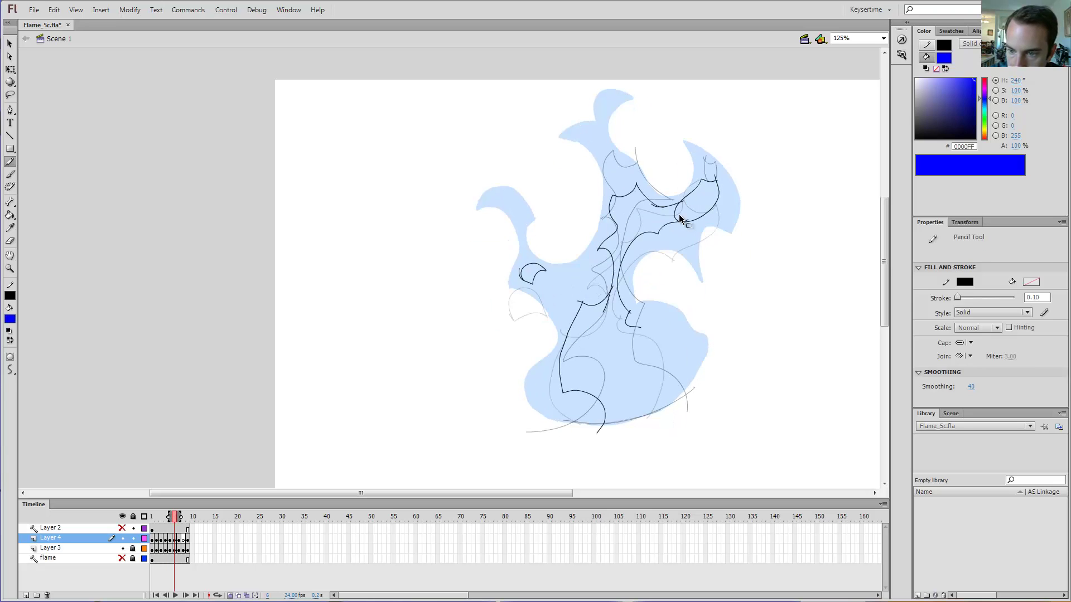
{"action": "key", "text": "v"}
{"action": "key", "text": "period"}
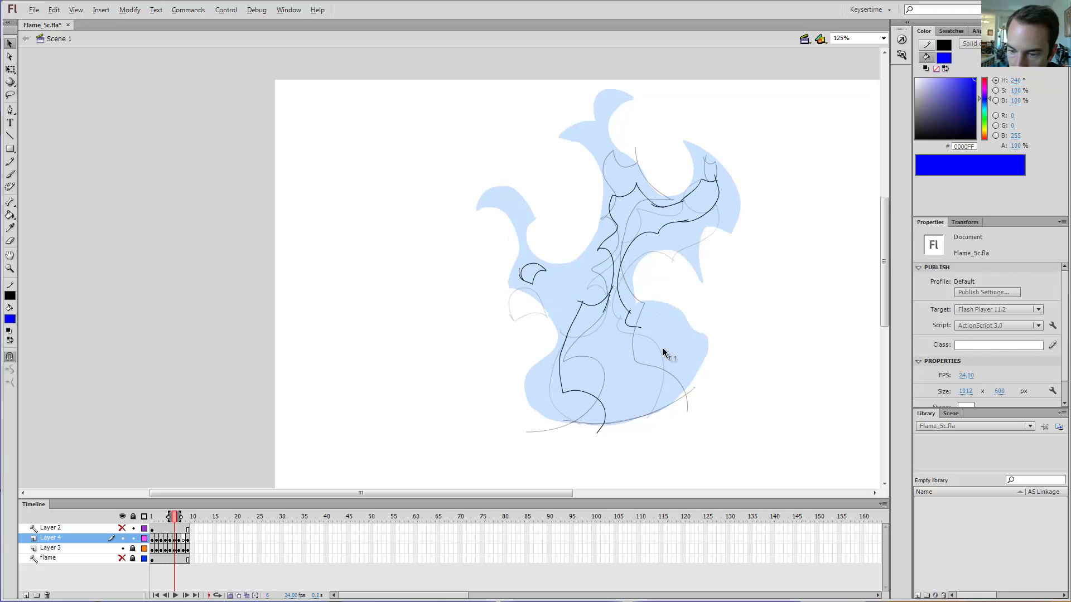
{"action": "key", "text": "y"}
{"action": "left_click_drag", "start_coordinate": [640, 326], "coordinate": [636, 360]}
{"action": "key", "text": "comma"}
{"action": "key", "text": "period"}
{"action": "key", "text": "period"}
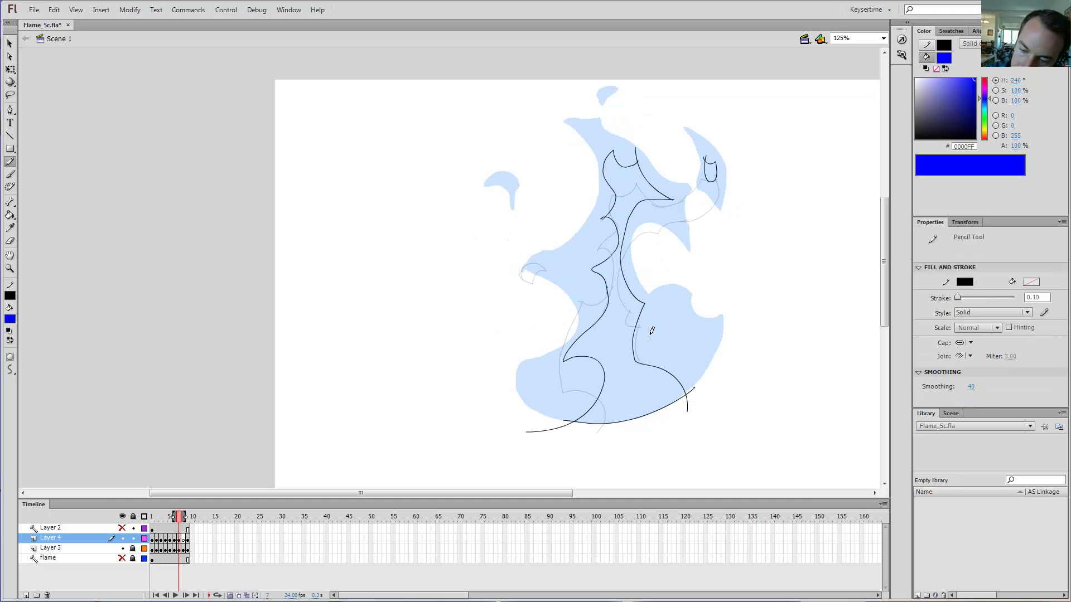
{"action": "key", "text": "comma"}
{"action": "key", "text": "comma"}
{"action": "key", "text": "period"}
{"action": "key", "text": "v"}
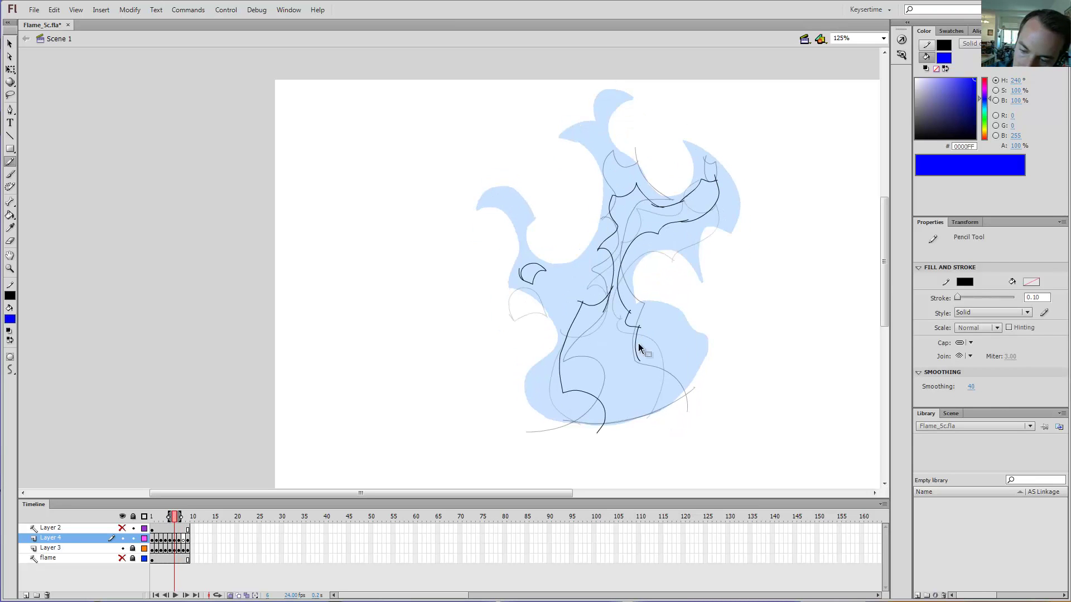
{"action": "left_click", "coordinate": [638, 346]}
{"action": "key", "text": "Delete"}
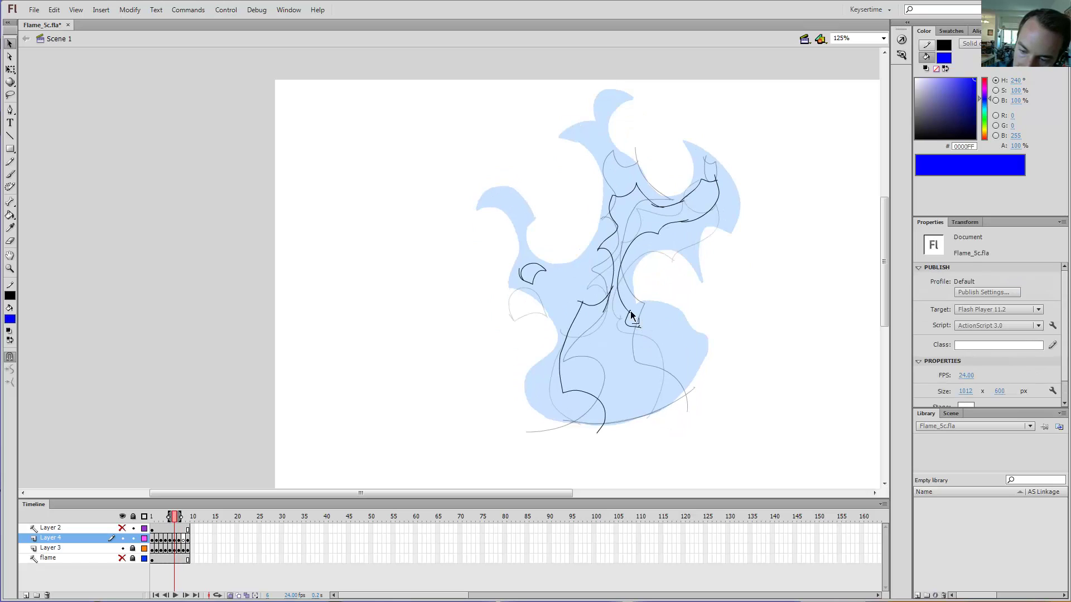
Draw the inner flame's lower right contour in frame 6, from the hook over a rounded bulge, into a notch and down past the base.
{"action": "key", "text": "y"}
{"action": "mouse_move", "coordinate": [632, 328]}
{"action": "left_mouse_down"}
{"action": "mouse_move", "coordinate": [660, 336]}
{"action": "mouse_move", "coordinate": [650, 386]}
{"action": "mouse_move", "coordinate": [664, 406]}
{"action": "left_mouse_up"}
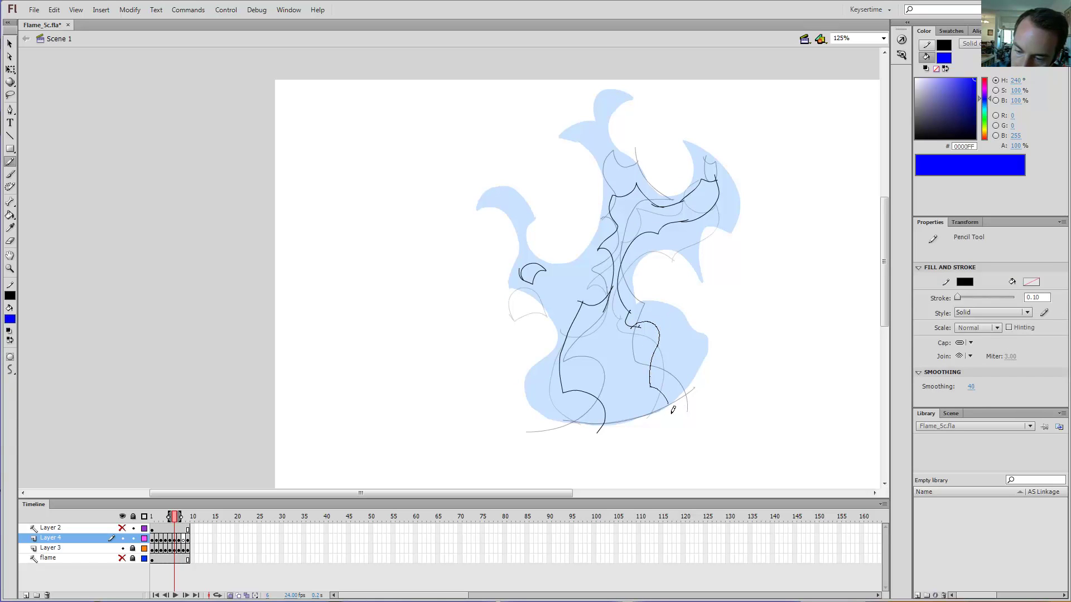
Compare the lower right contour in frame 6 with the matching lines in frames 5 and 7.
{"action": "key", "text": "comma"}
{"action": "key", "text": "v"}
{"action": "left_click", "coordinate": [662, 357]}
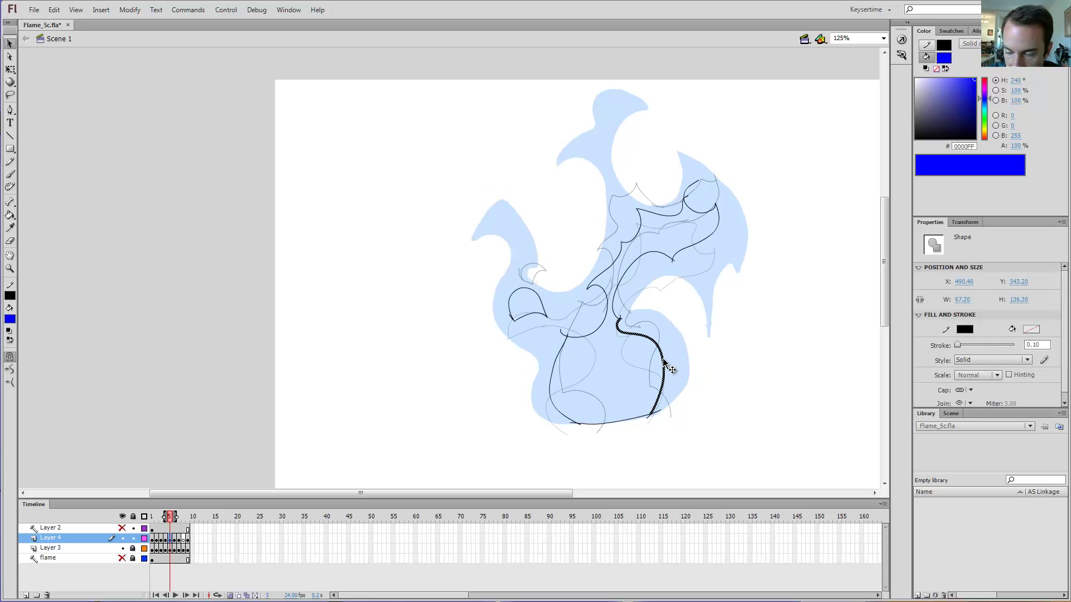
{"action": "key", "text": "period"}
{"action": "key", "text": "period"}
{"action": "left_click", "coordinate": [678, 380]}
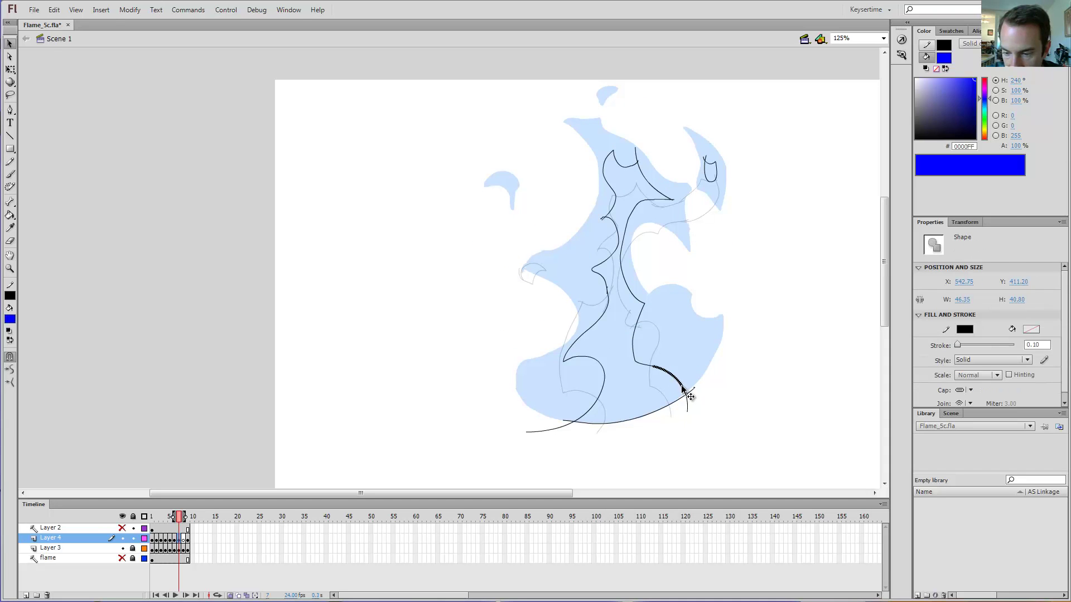
{"action": "left_click", "coordinate": [648, 366]}
{"action": "key", "text": "comma"}
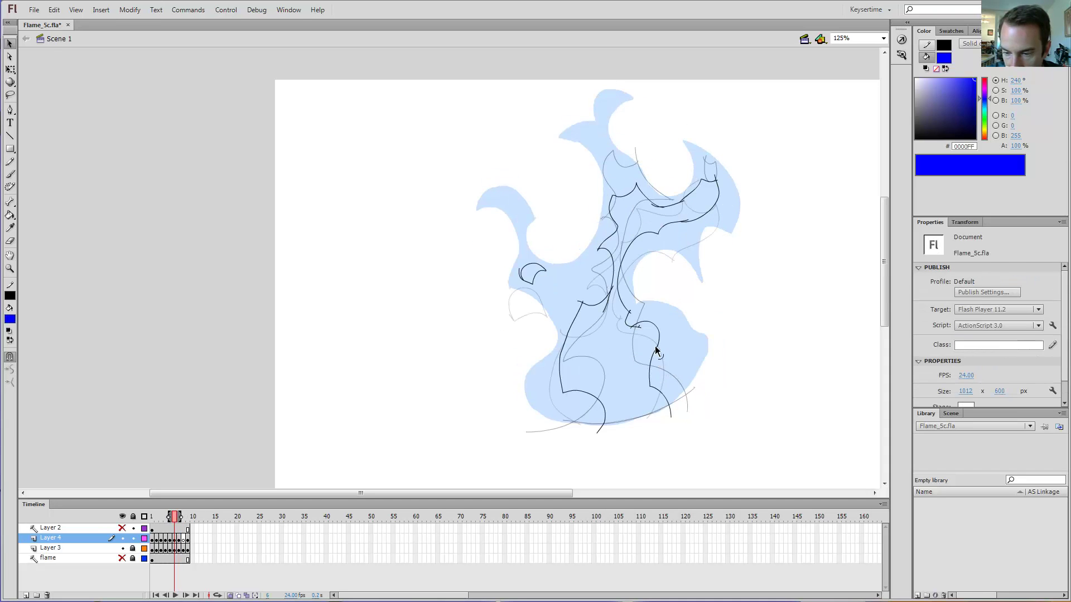
{"action": "key", "text": "comma"}
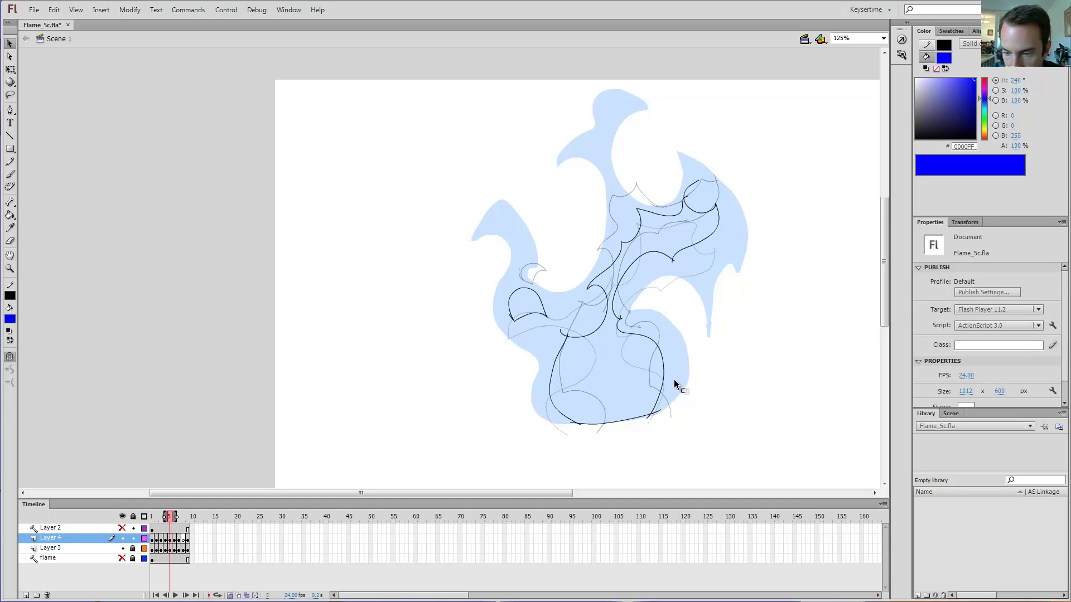
{"action": "key", "text": "period"}
{"action": "key", "text": "period"}
{"action": "key", "text": "comma"}
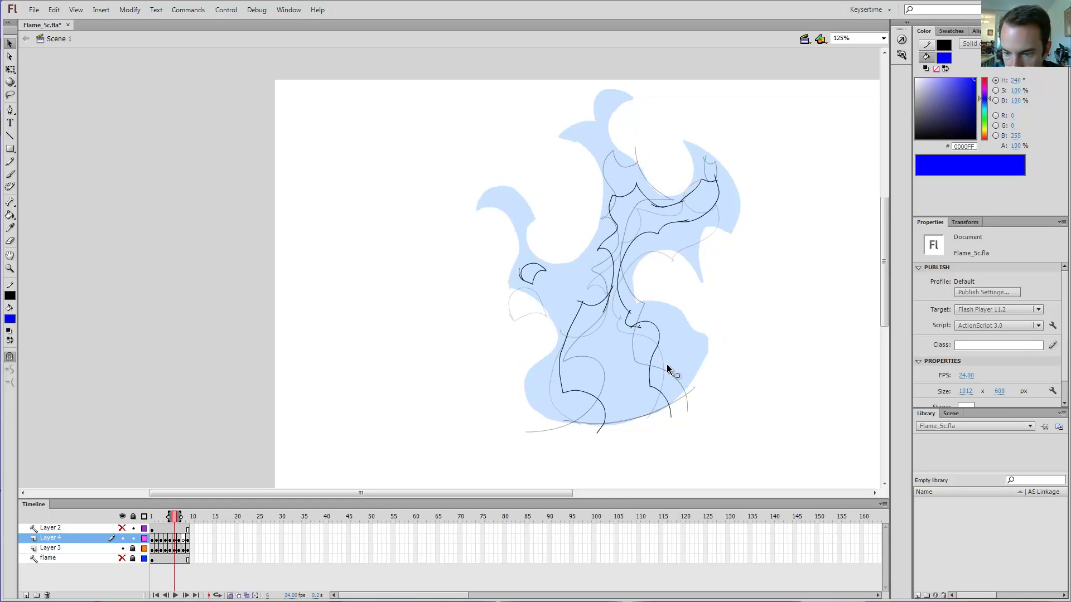
Delete the small hook in frame 6 and join the lower right bulge directly to the central column's right contour.
{"action": "key", "text": "comma"}
{"action": "key", "text": "period"}
{"action": "key", "text": "period"}
{"action": "key", "text": "comma"}
{"action": "key", "text": "comma"}
{"action": "key", "text": "period"}
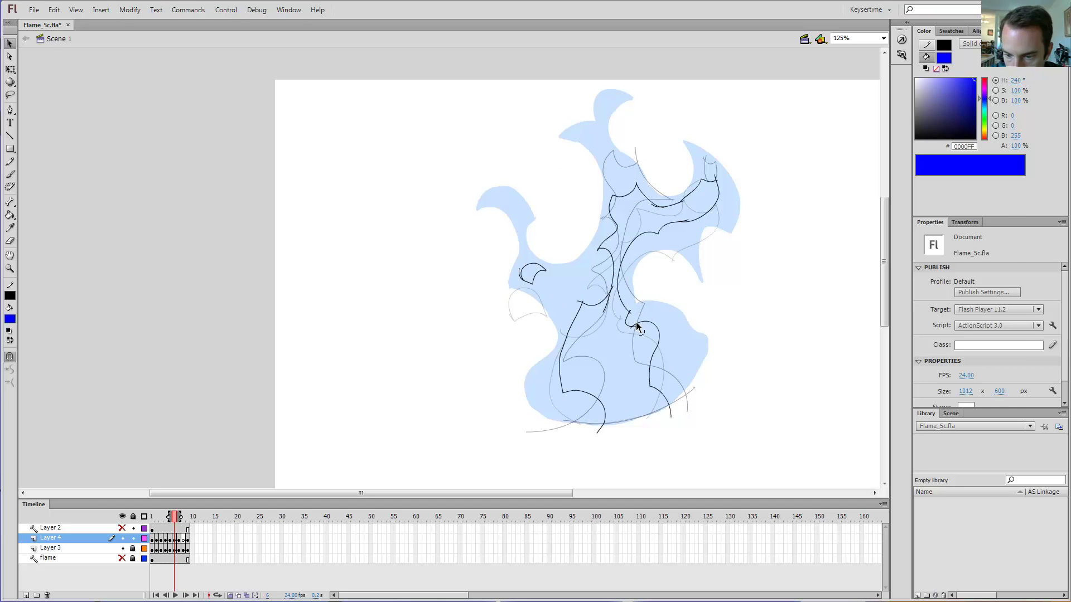
{"action": "left_click", "coordinate": [638, 324]}
{"action": "left_click", "coordinate": [649, 331]}
{"action": "key", "text": "Delete"}
{"action": "left_click_drag", "start_coordinate": [646, 339], "coordinate": [630, 313]}
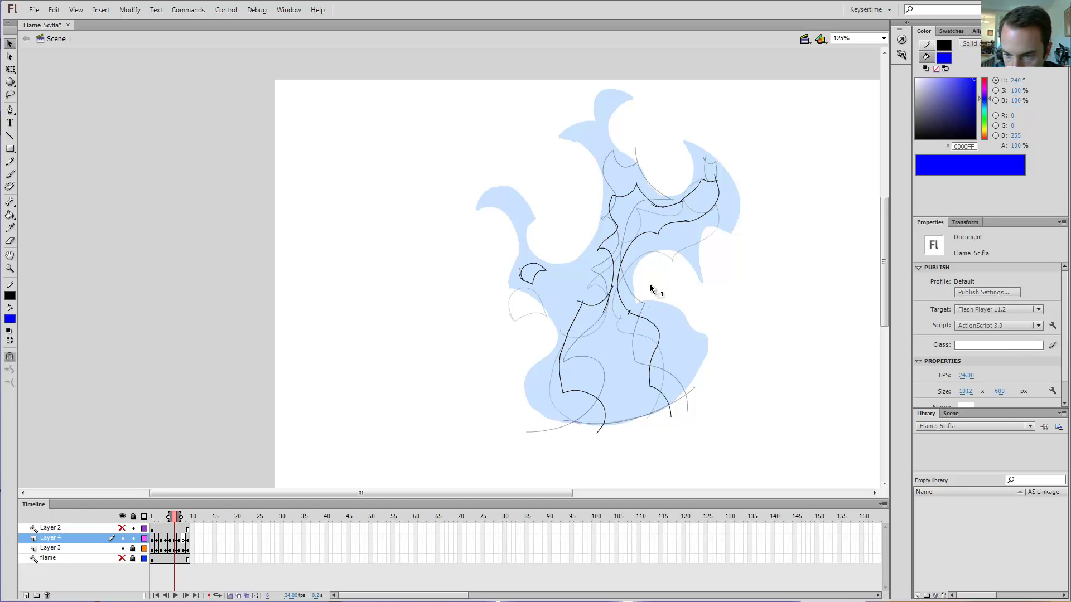
Compare the corrected right contour in frame 6 with the outlines in frames 5 and 7.
{"action": "key", "text": "comma"}
{"action": "key", "text": "period"}
{"action": "key", "text": "period"}
{"action": "key", "text": "comma"}
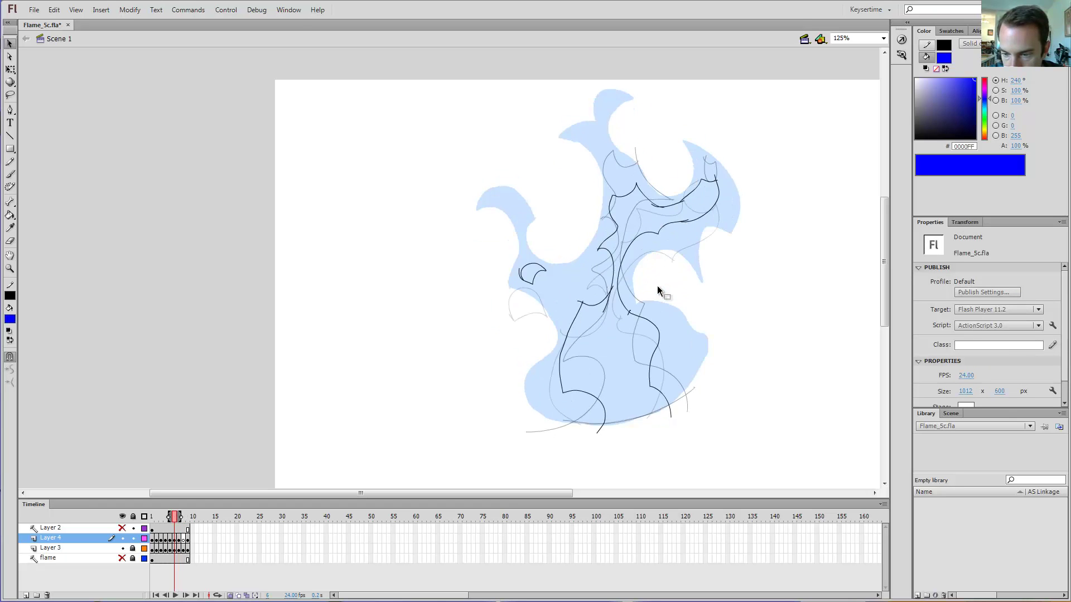
{"action": "key", "text": "comma"}
{"action": "key", "text": "period"}
{"action": "key", "text": "period"}
{"action": "key", "text": "comma"}
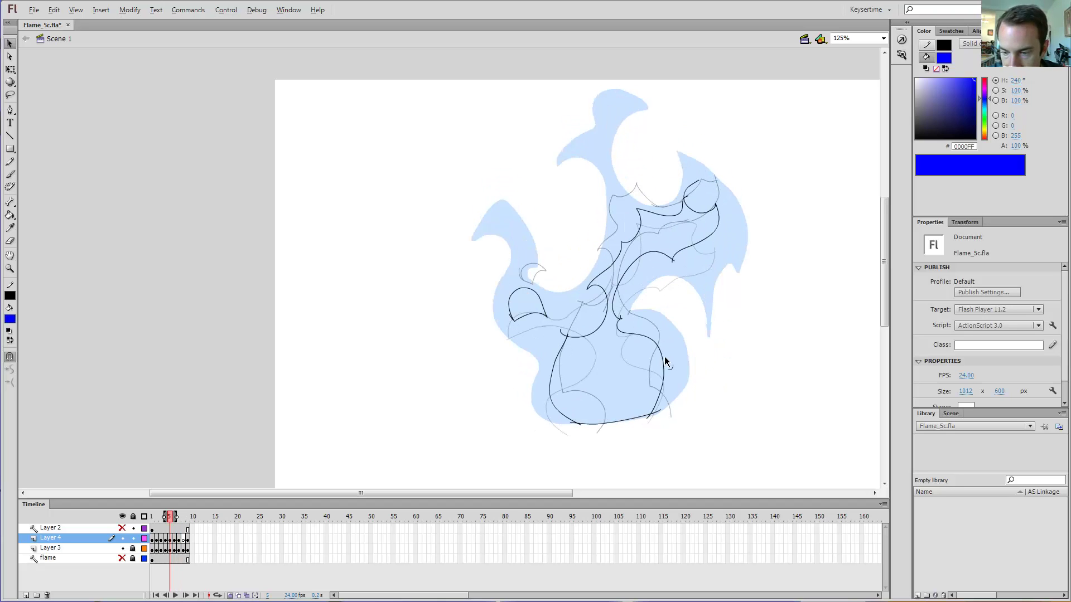
{"action": "key", "text": "comma"}
{"action": "key", "text": "period"}
{"action": "key", "text": "period"}
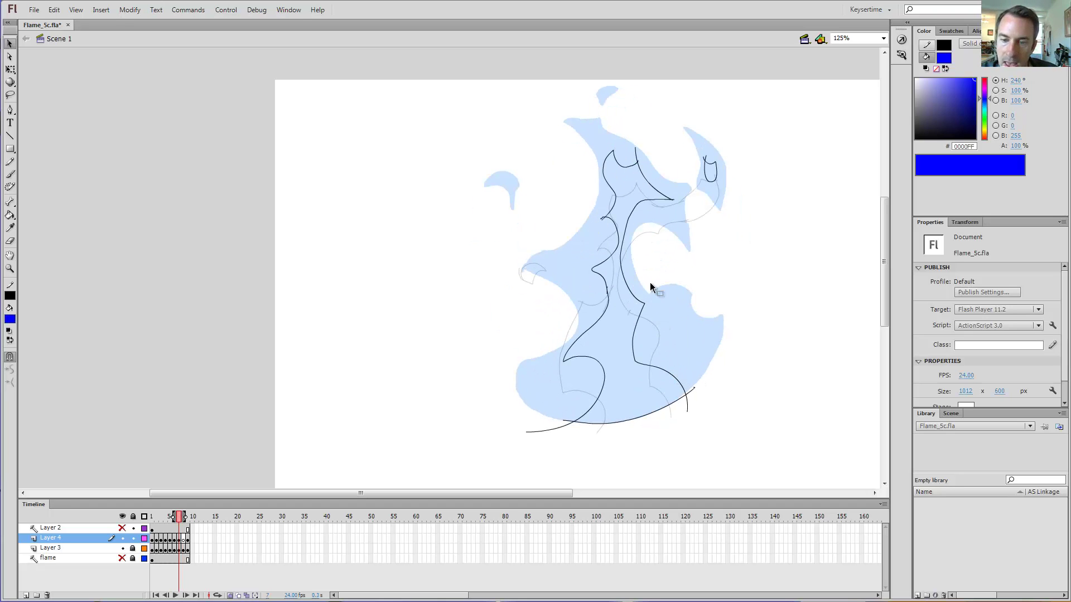
With the Pencil tool, draw the inner flame's lower left contour in frame 8 as an S-curve running down past the base.
{"action": "key", "text": "period"}
{"action": "key", "text": "y"}
{"action": "key", "text": "comma"}
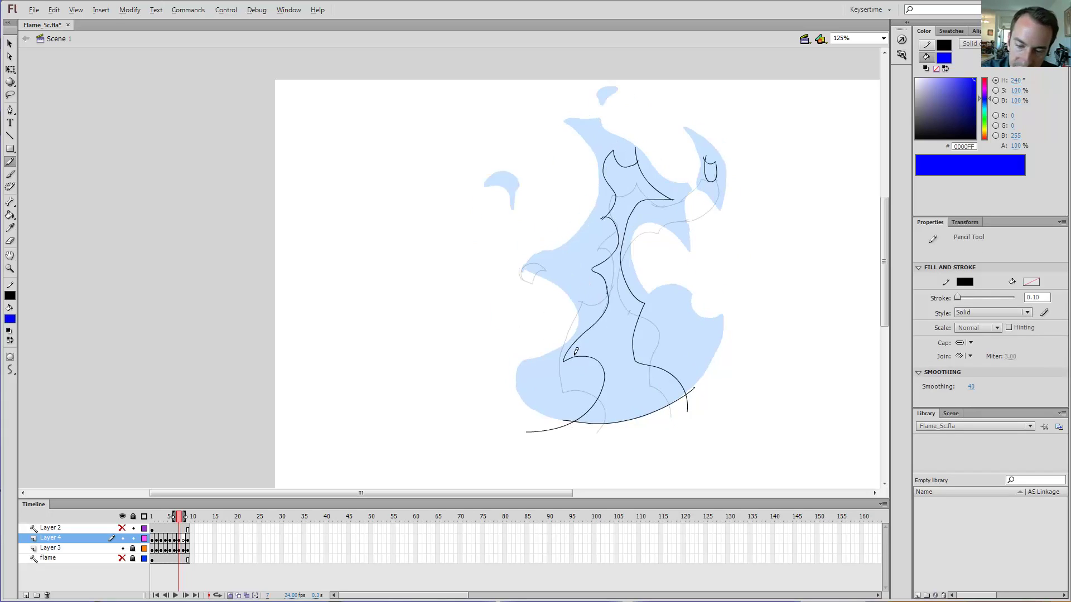
{"action": "key", "text": "period"}
{"action": "key", "text": "period"}
{"action": "key", "text": "comma"}
{"action": "key", "text": "comma"}
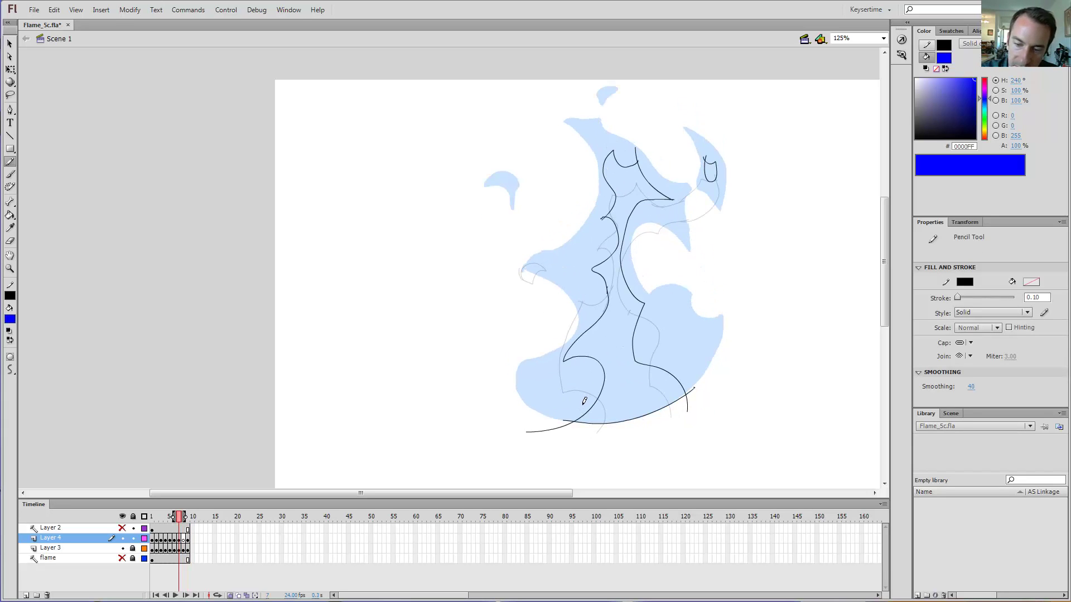
{"action": "key", "text": "period"}
{"action": "key", "text": "comma"}
{"action": "key", "text": "comma"}
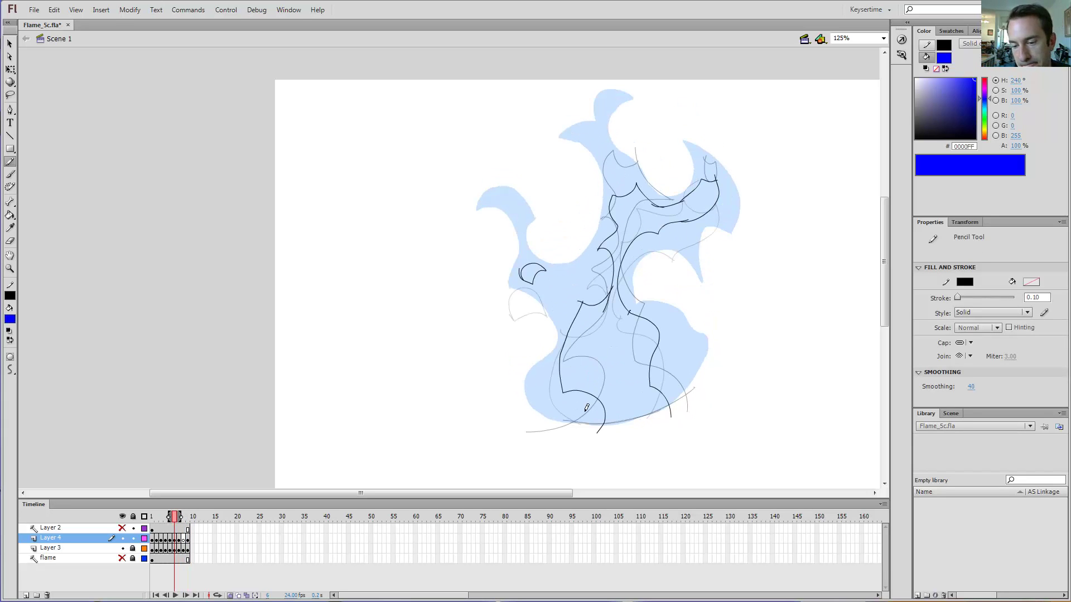
{"action": "key", "text": "period"}
{"action": "key", "text": "period"}
{"action": "key", "text": "comma"}
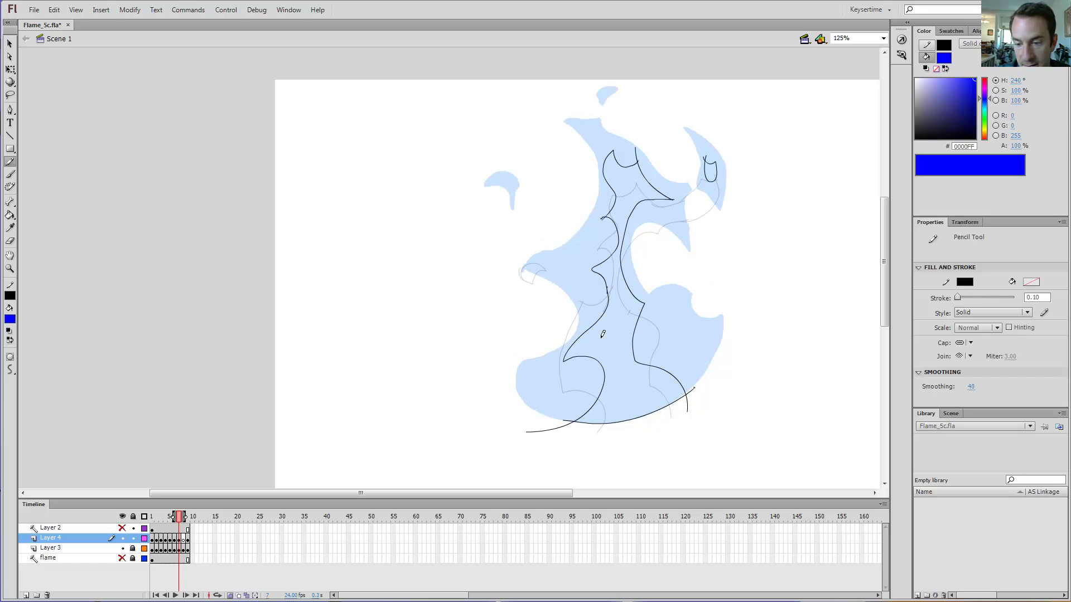
{"action": "key", "text": "period"}
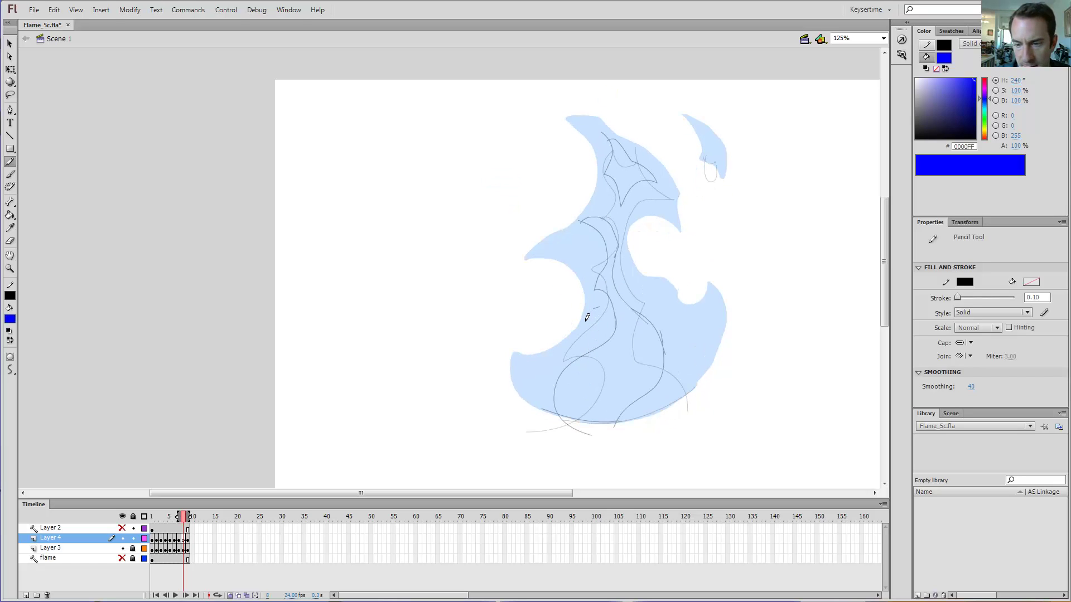
{"action": "mouse_move", "coordinate": [586, 322]}
{"action": "left_mouse_down"}
{"action": "mouse_move", "coordinate": [614, 330]}
{"action": "mouse_move", "coordinate": [614, 359]}
{"action": "mouse_move", "coordinate": [560, 429]}
{"action": "left_mouse_up"}
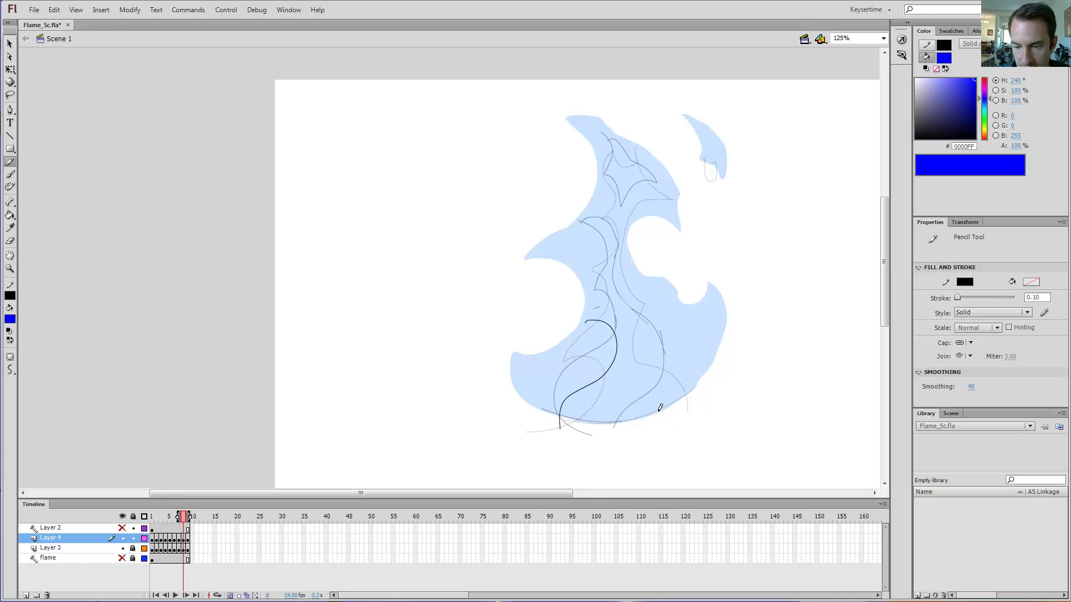
Draw the inner flame's lower right contour in frame 8, curving from the base edge up and inward to the column.
{"action": "key", "text": "comma"}
{"action": "key", "text": "period"}
{"action": "key", "text": "period"}
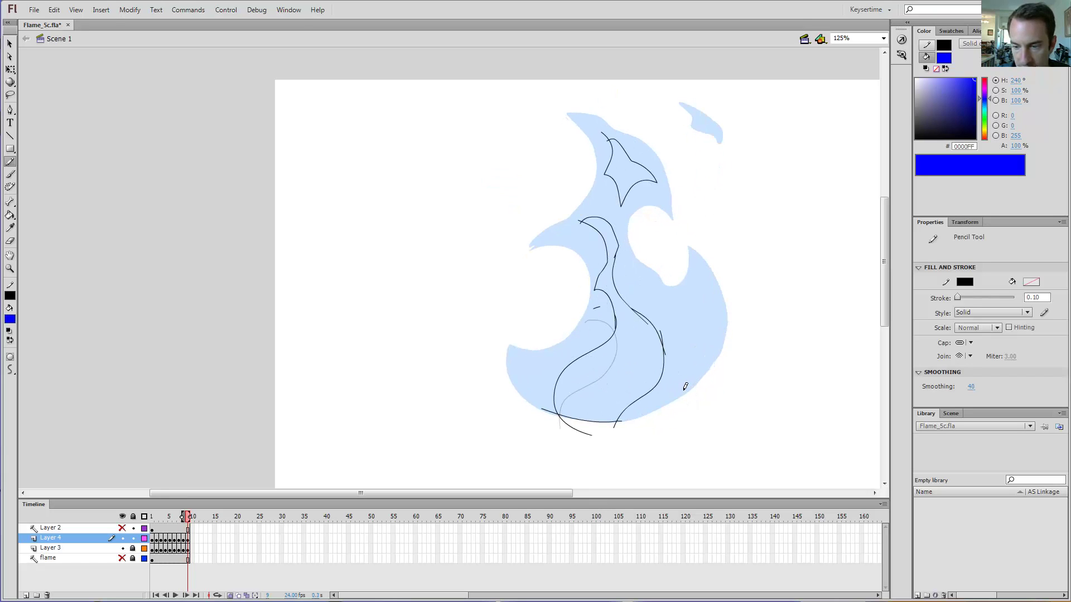
{"action": "key", "text": "comma"}
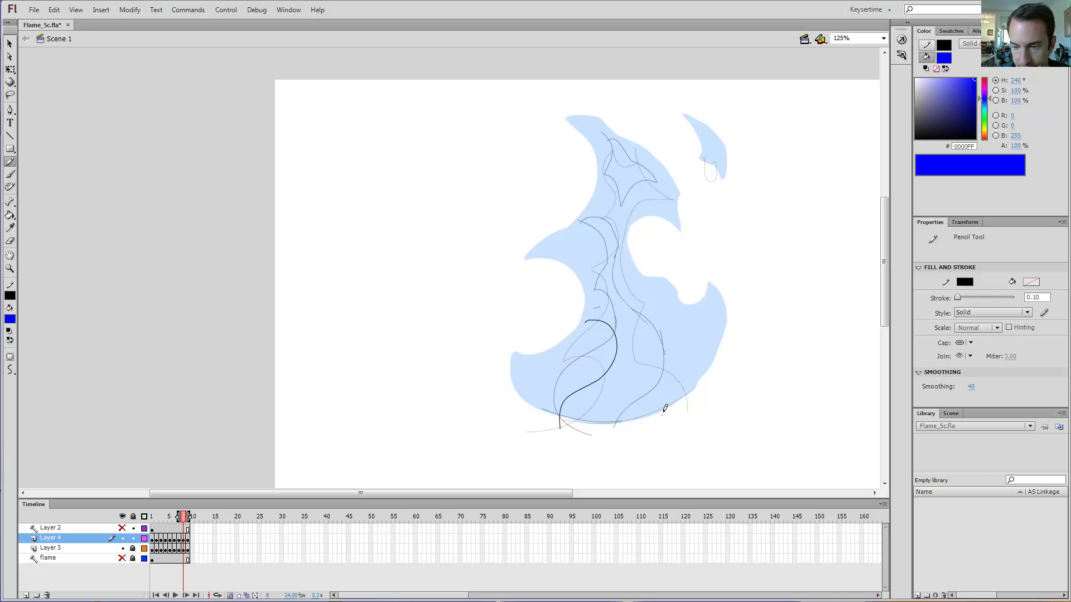
{"action": "mouse_move", "coordinate": [662, 414]}
{"action": "left_mouse_down"}
{"action": "mouse_move", "coordinate": [676, 365]}
{"action": "mouse_move", "coordinate": [662, 340]}
{"action": "mouse_move", "coordinate": [626, 327]}
{"action": "left_mouse_up"}
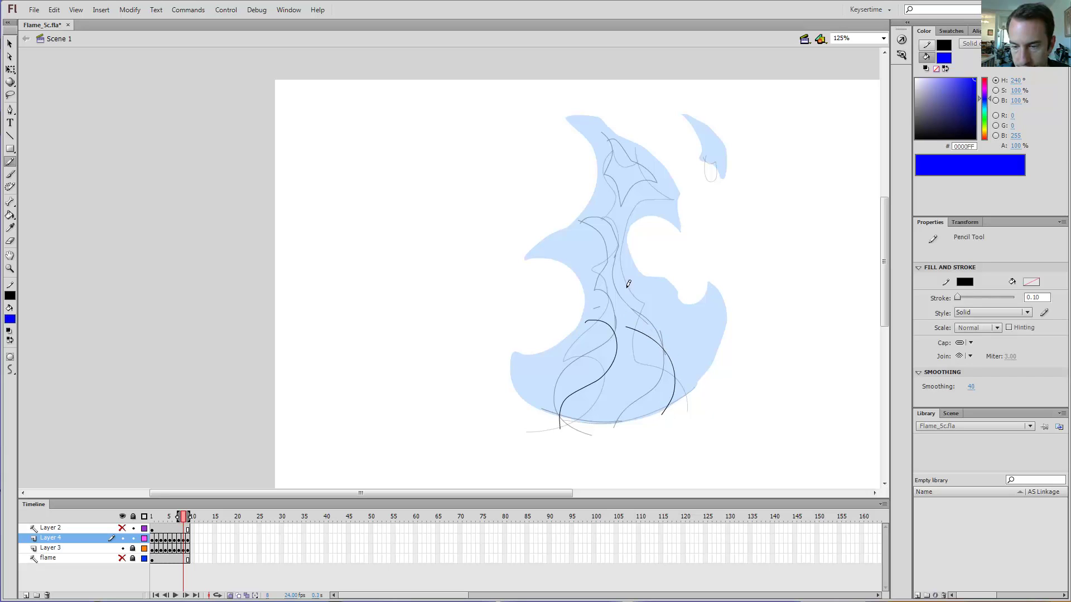
Try to draw a short line upward from the inner end of the lower right contour in frame 8.
{"action": "key", "text": "period"}
{"action": "key", "text": "comma"}
{"action": "key", "text": "comma"}
{"action": "key", "text": "period"}
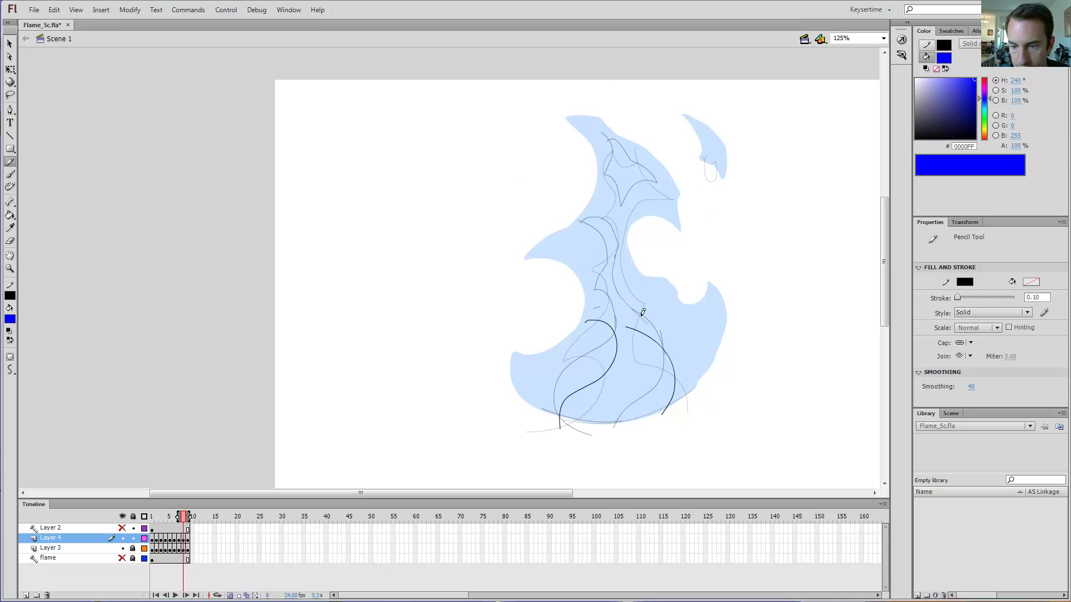
{"action": "key", "text": "comma"}
{"action": "key", "text": "period"}
{"action": "key", "text": "period"}
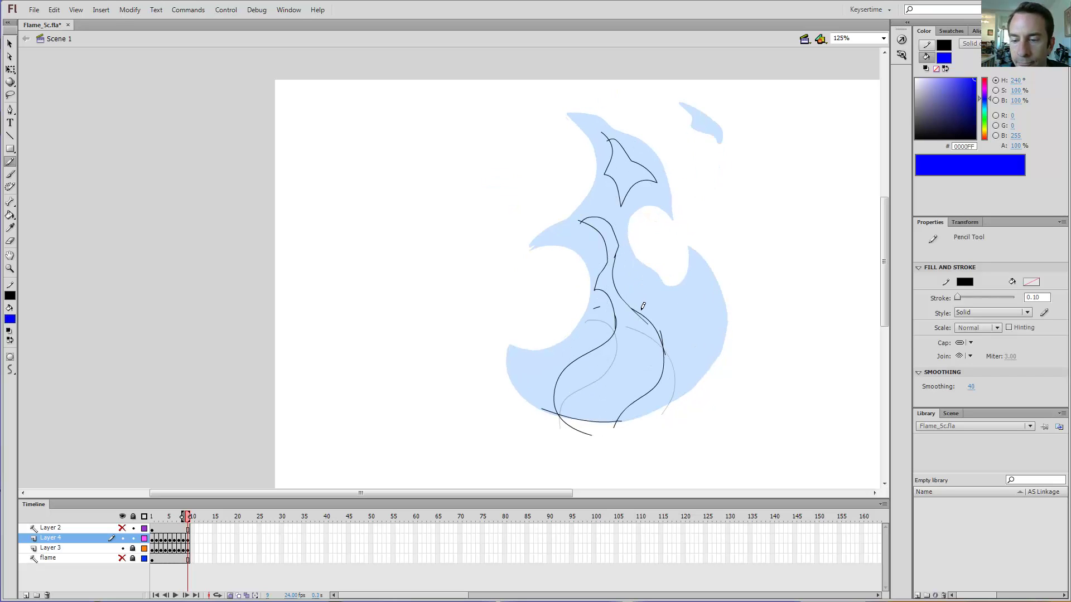
{"action": "key", "text": "comma"}
{"action": "key", "text": "comma"}
{"action": "key", "text": "period"}
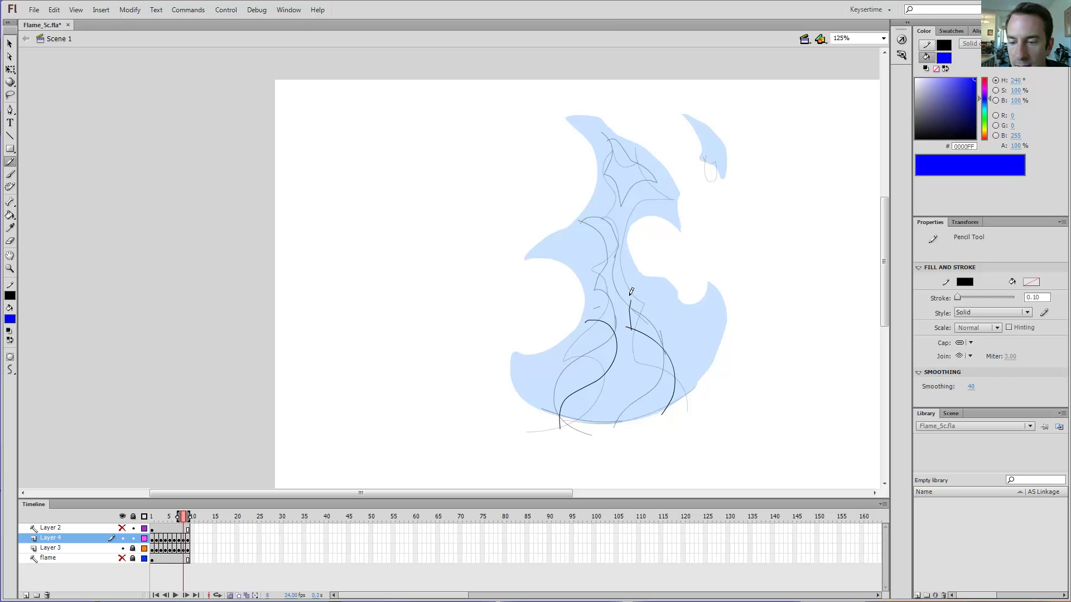
{"action": "key", "text": "ctrl+z"}
{"action": "left_click_drag", "start_coordinate": [631, 332], "coordinate": [626, 317]}
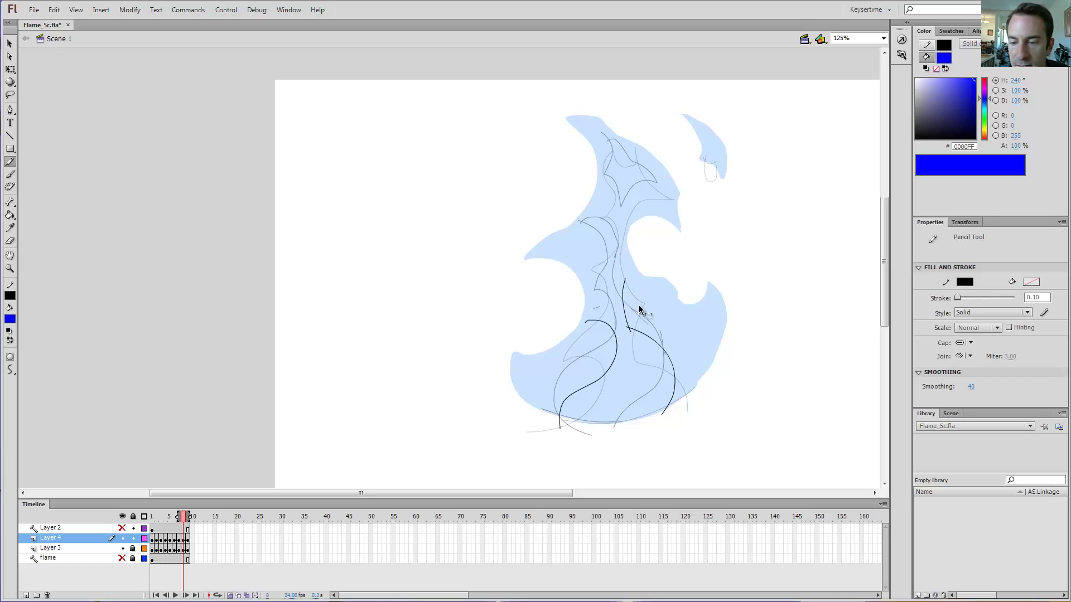
{"action": "key", "text": "ctrl+z"}
Draw the column's right contour in frame 8 from the lower right curve up to the side point and back toward the peak.
{"action": "key", "text": "period"}
{"action": "key", "text": "comma"}
{"action": "key", "text": "comma"}
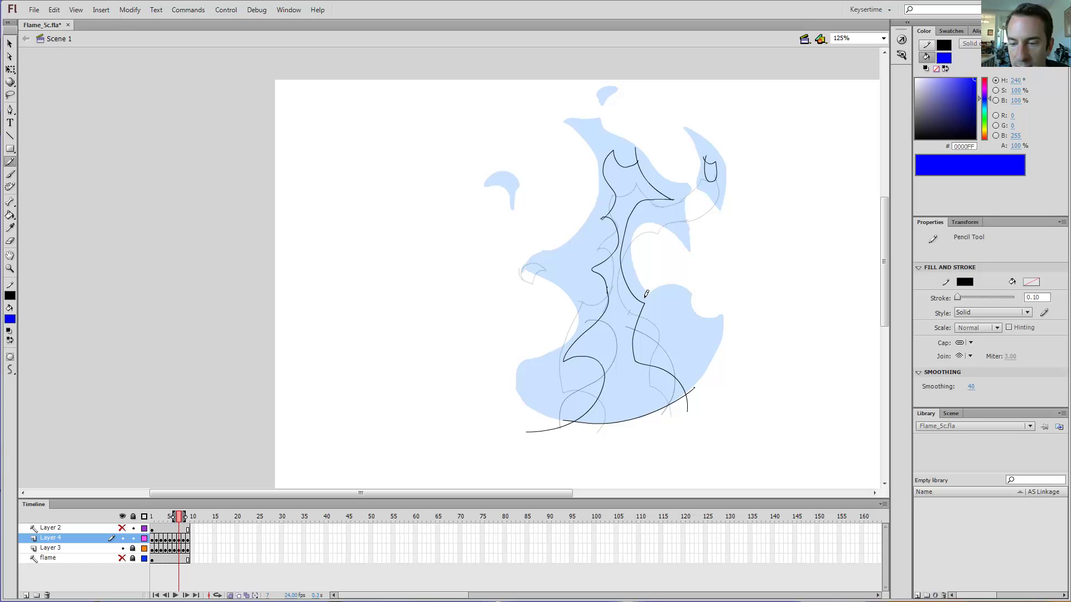
{"action": "key", "text": "comma"}
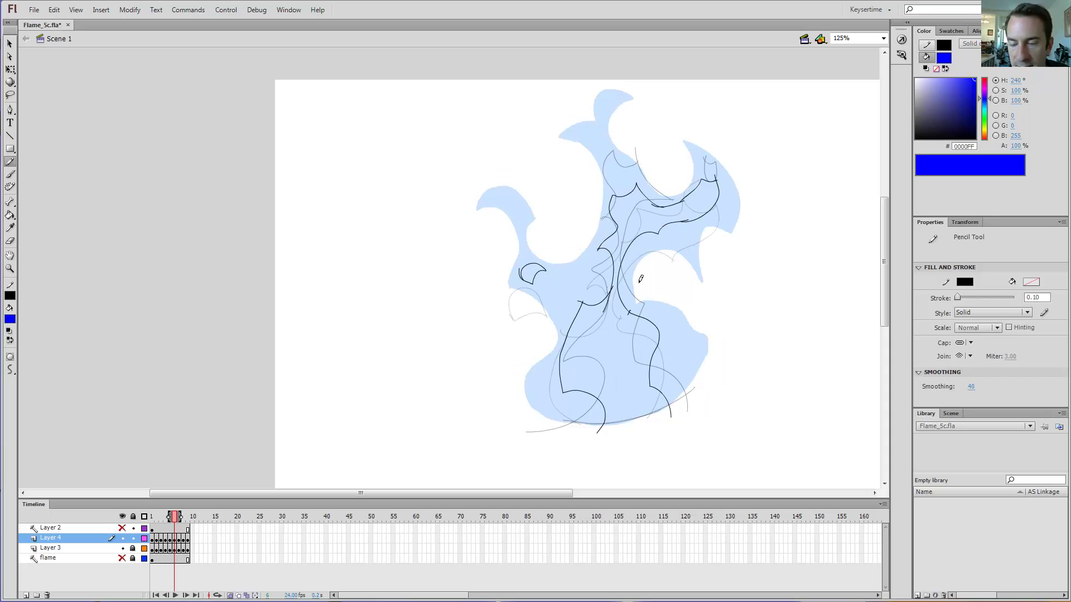
{"action": "key", "text": "period"}
{"action": "key", "text": "period"}
{"action": "key", "text": "period"}
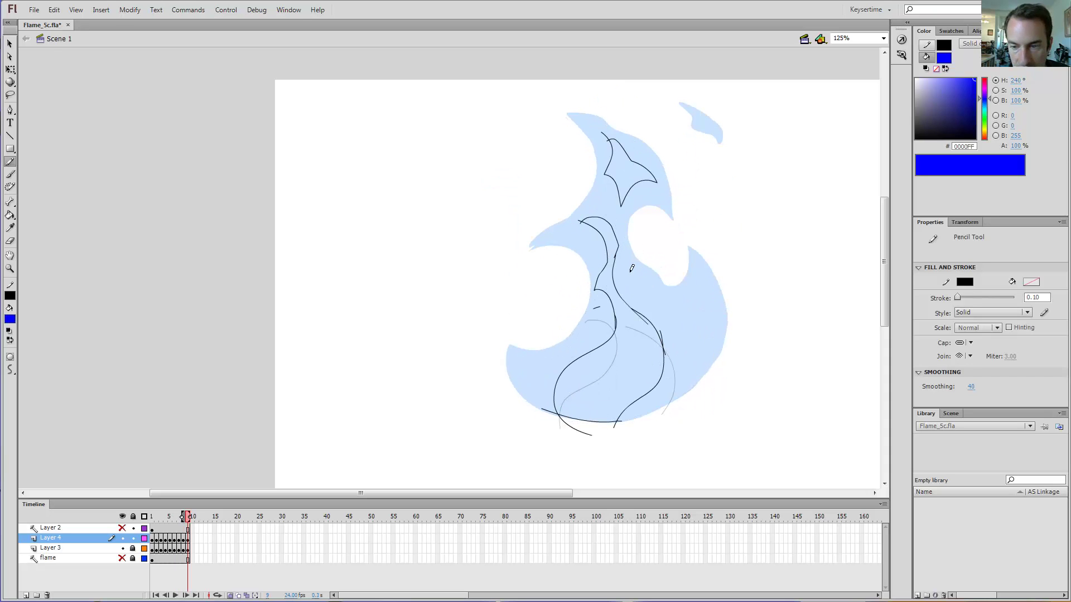
{"action": "key", "text": "comma"}
{"action": "key", "text": "comma"}
{"action": "key", "text": "period"}
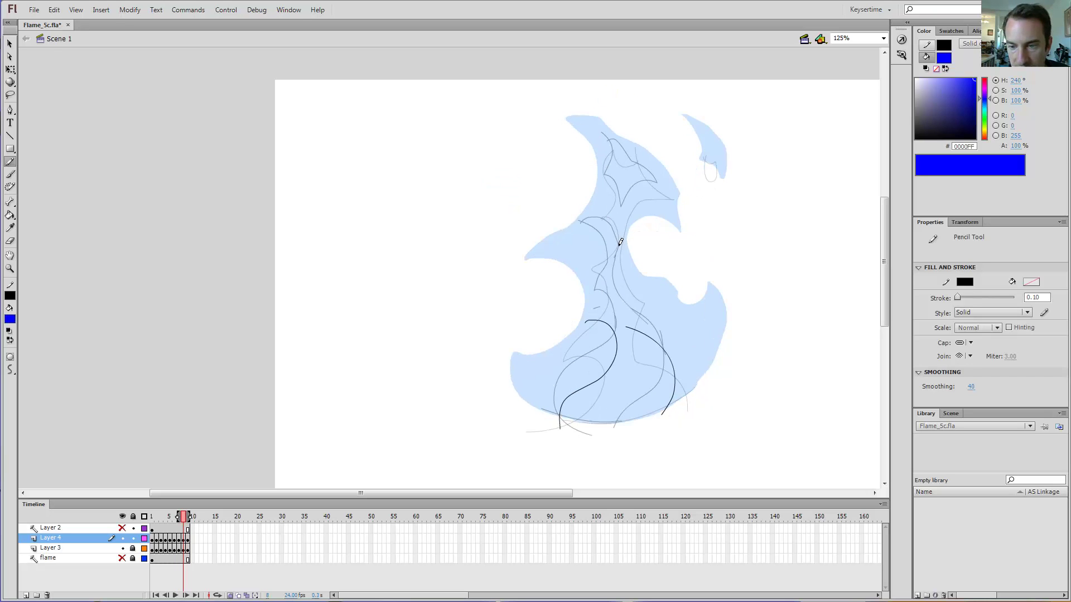
{"action": "key", "text": "period"}
{"action": "key", "text": "comma"}
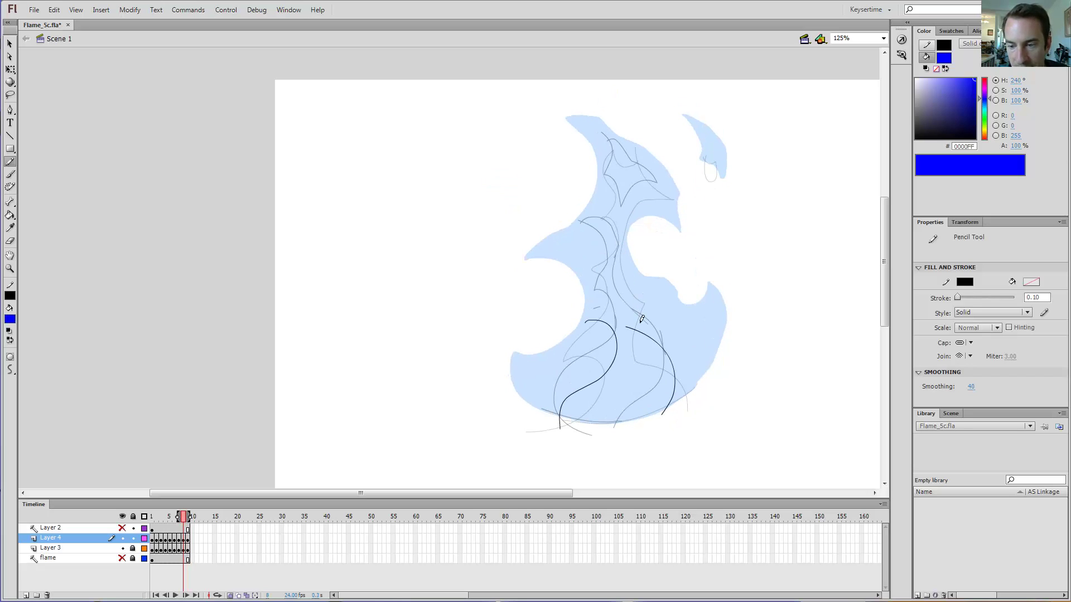
{"action": "left_click_drag", "start_coordinate": [631, 330], "coordinate": [629, 275]}
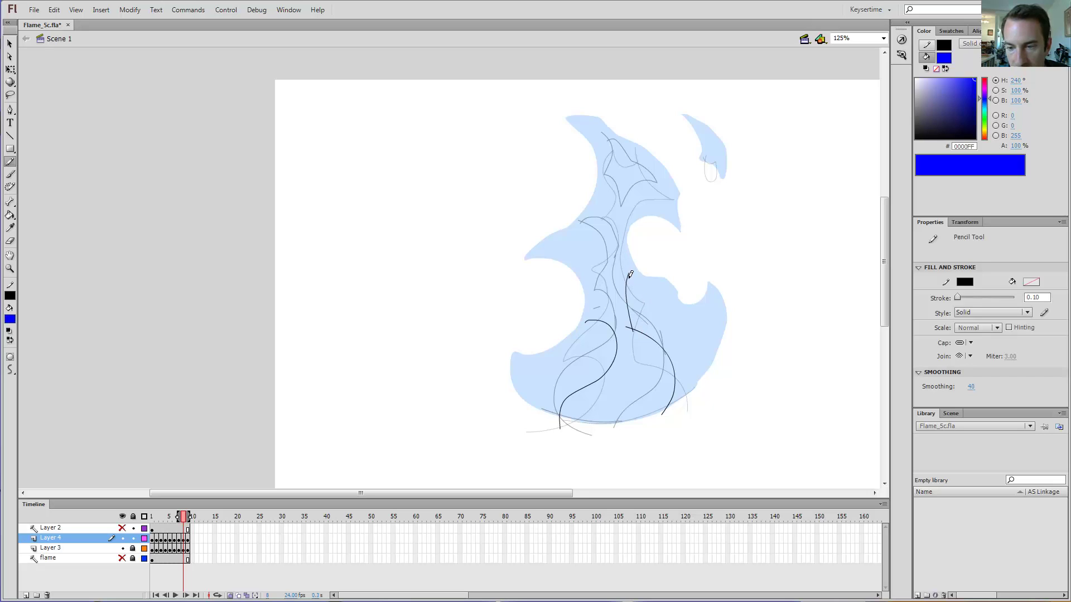
{"action": "mouse_move", "coordinate": [626, 273]}
{"action": "left_mouse_down"}
{"action": "mouse_move", "coordinate": [619, 245]}
{"action": "mouse_move", "coordinate": [640, 187]}
{"action": "mouse_move", "coordinate": [653, 180]}
{"action": "mouse_move", "coordinate": [664, 191]}
{"action": "mouse_move", "coordinate": [630, 146]}
{"action": "left_mouse_up"}
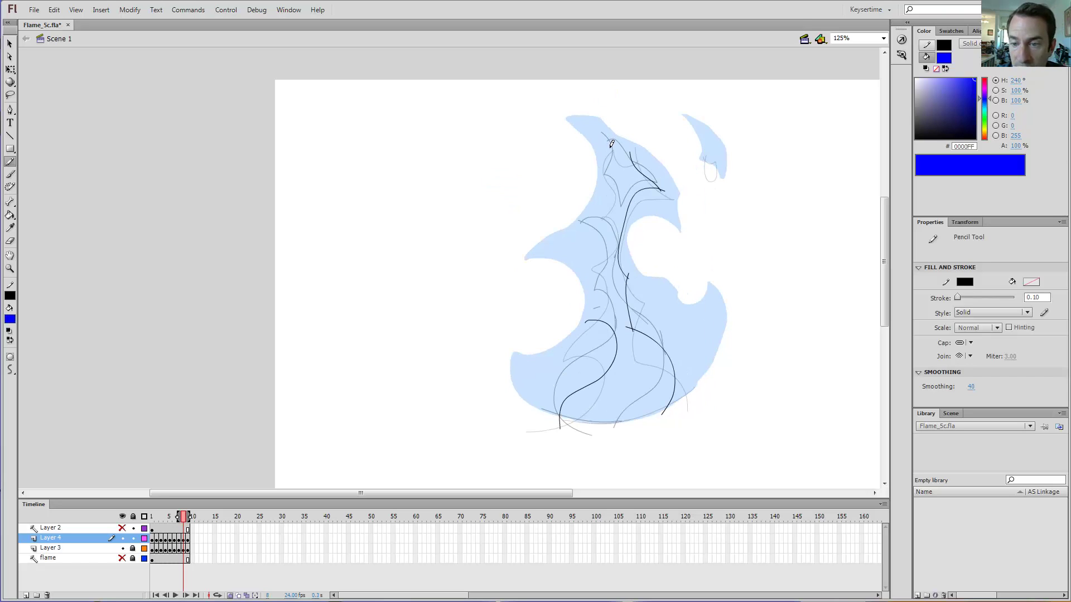
Draw a short curve down the column's upper left side in frame 8, starting at the notch below the tip.
{"action": "key", "text": "."}
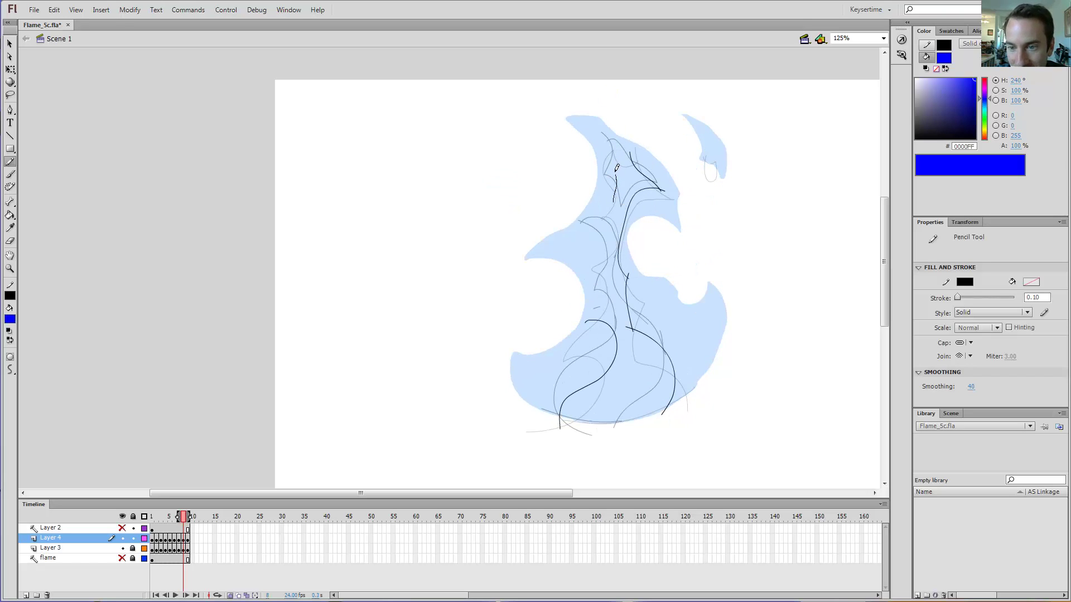
{"action": "key", "text": "ctrl+z"}
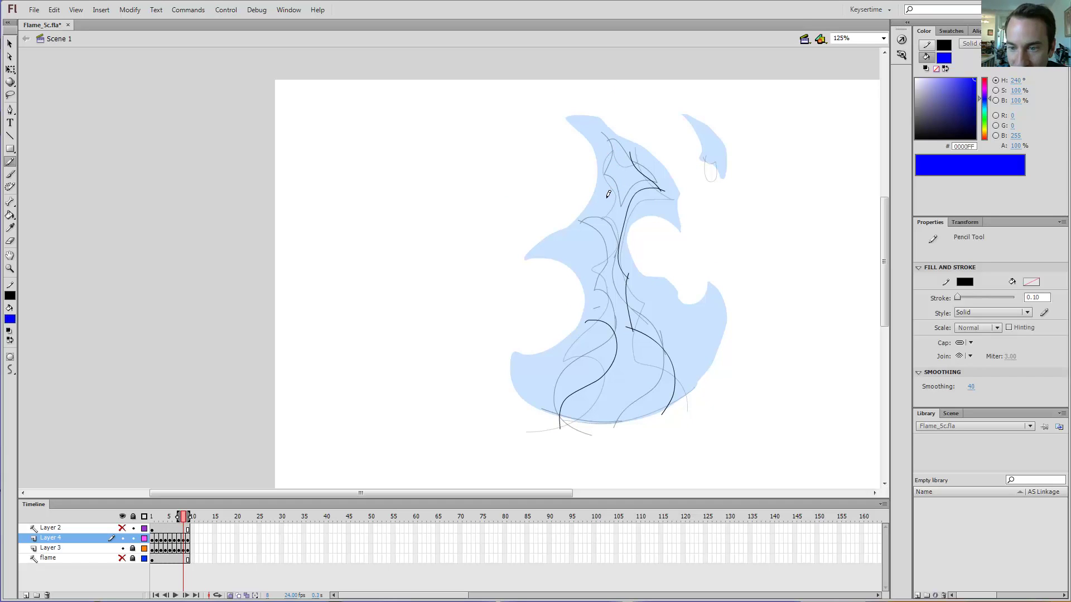
{"action": "key", "text": "."}
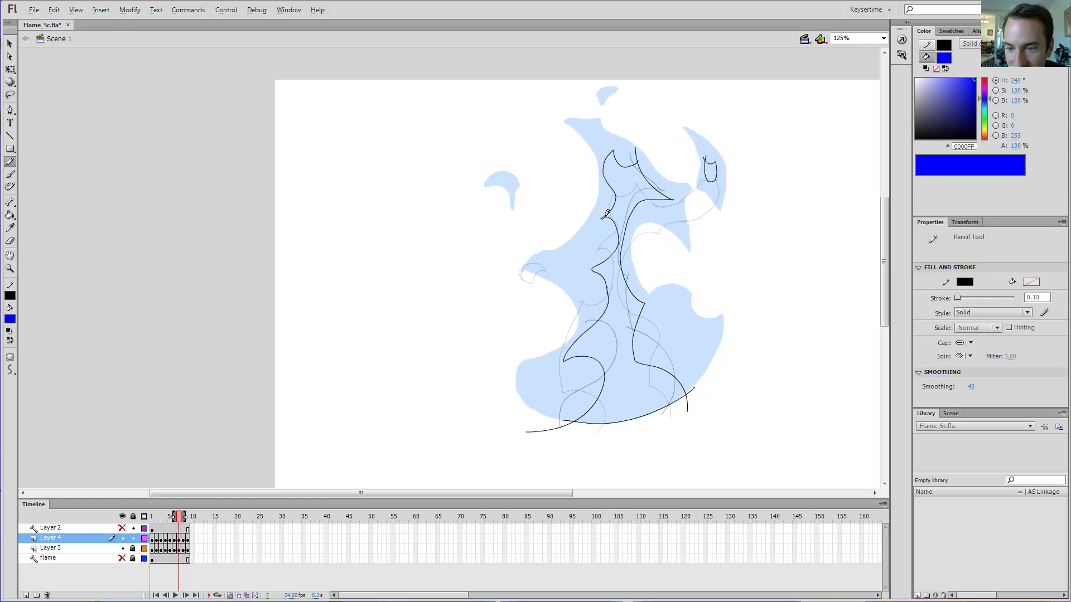
{"action": "key", "text": "."}
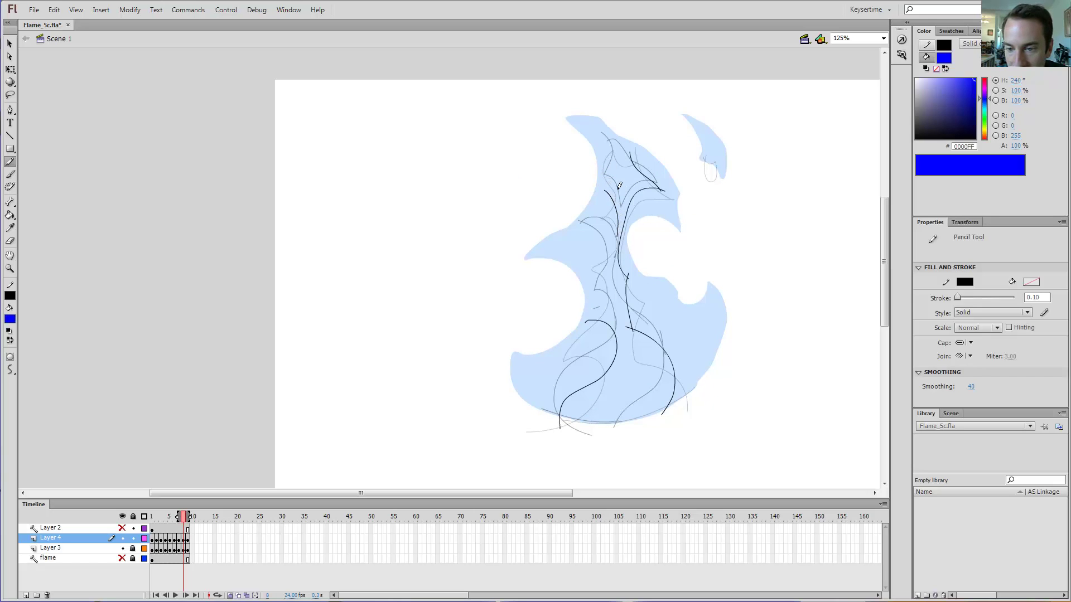
{"action": "key", "text": "."}
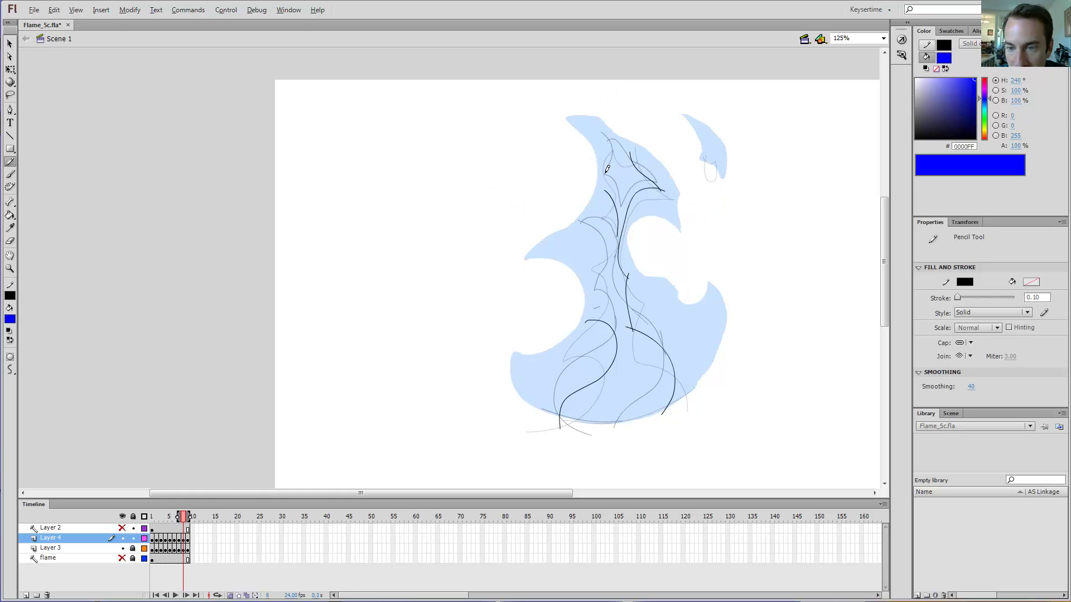
Outline the tip in frame 8 from the left notch up to the peak and across to the right contour.
{"action": "key", "text": "comma"}
{"action": "key", "text": "period"}
{"action": "key", "text": "period"}
{"action": "key", "text": "comma"}
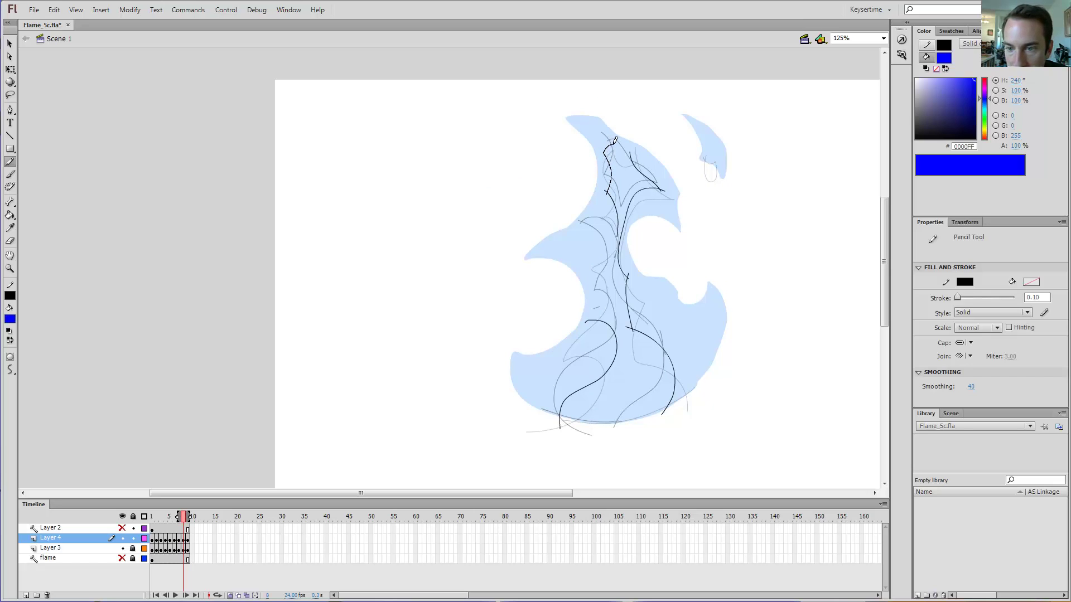
{"action": "left_click_drag", "start_coordinate": [614, 142], "coordinate": [615, 141]}
{"action": "key", "text": "period"}
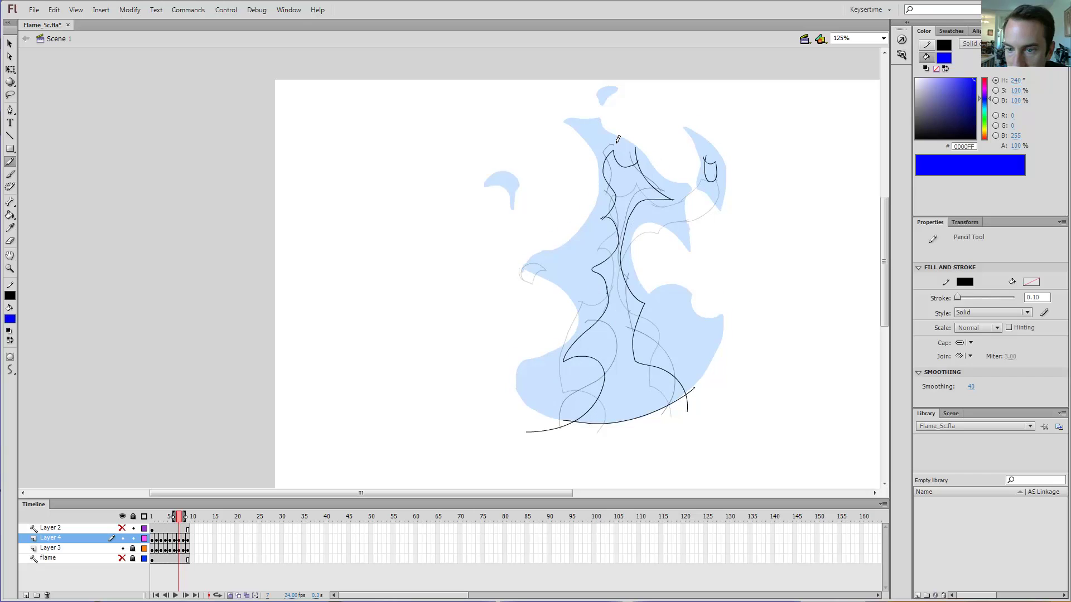
{"action": "key", "text": "comma"}
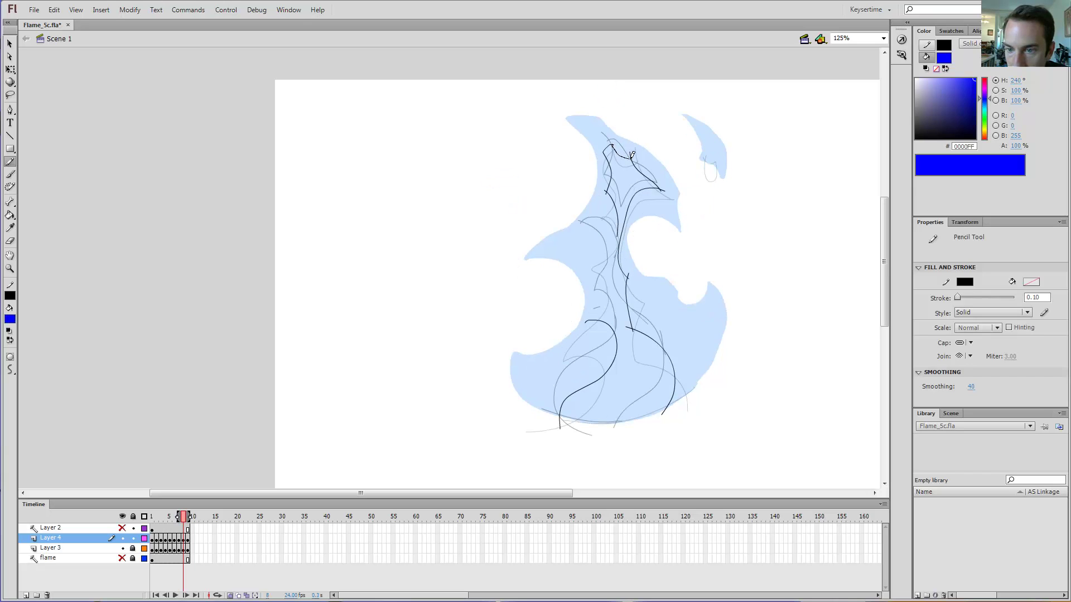
{"action": "left_click_drag", "start_coordinate": [633, 154], "coordinate": [638, 159]}
Compare the column outlines in frames 7, 8 and 9 to work out how the left contour moves.
{"action": "key", "text": "period"}
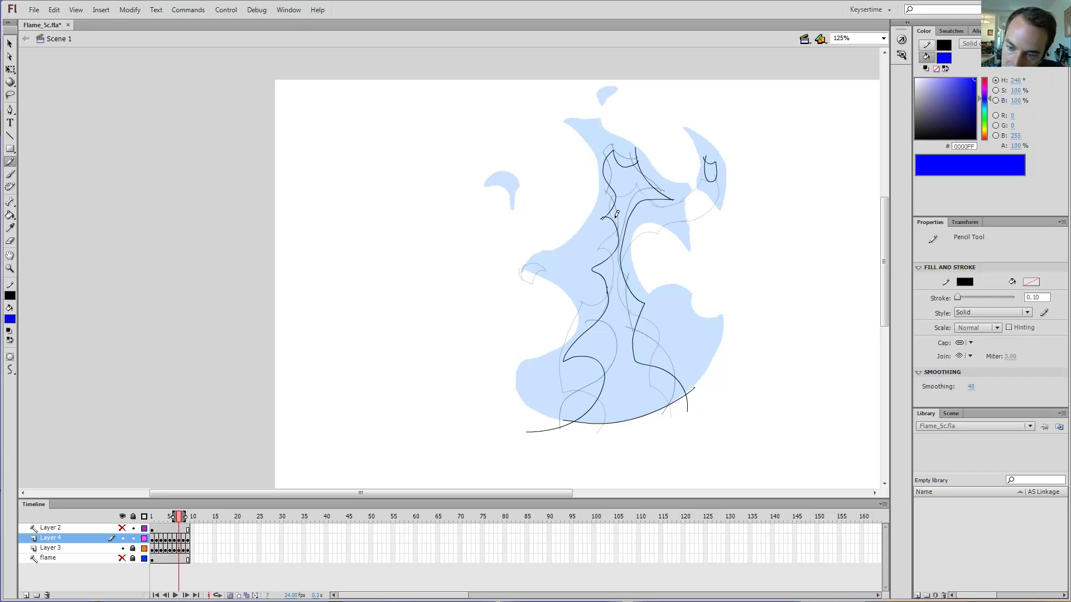
{"action": "key", "text": "comma"}
{"action": "key", "text": "comma"}
{"action": "key", "text": "period"}
{"action": "key", "text": "period"}
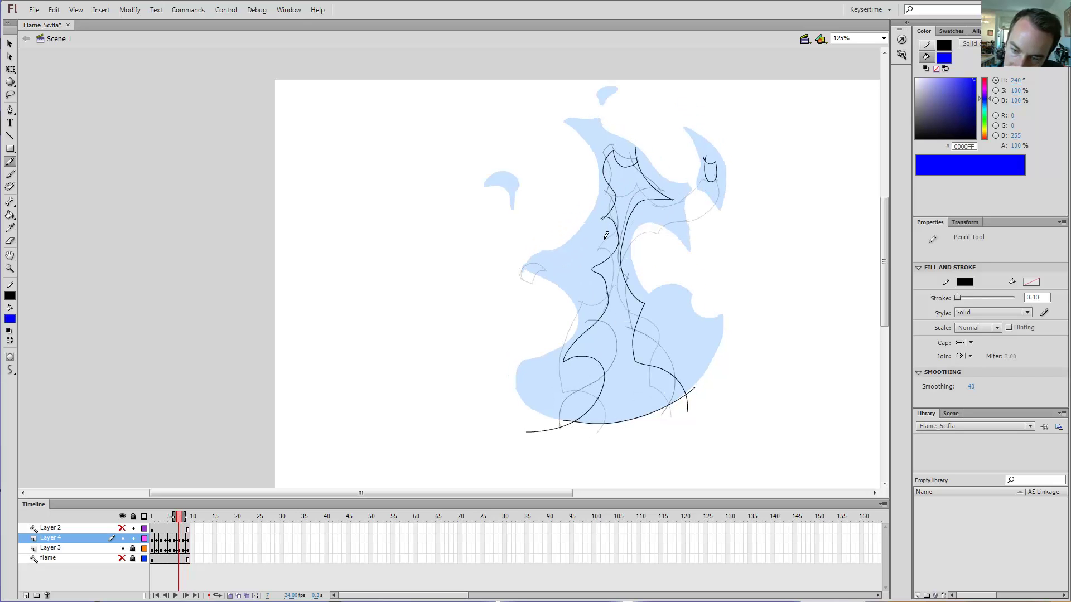
{"action": "key", "text": "comma"}
{"action": "key", "text": "period"}
{"action": "key", "text": "comma"}
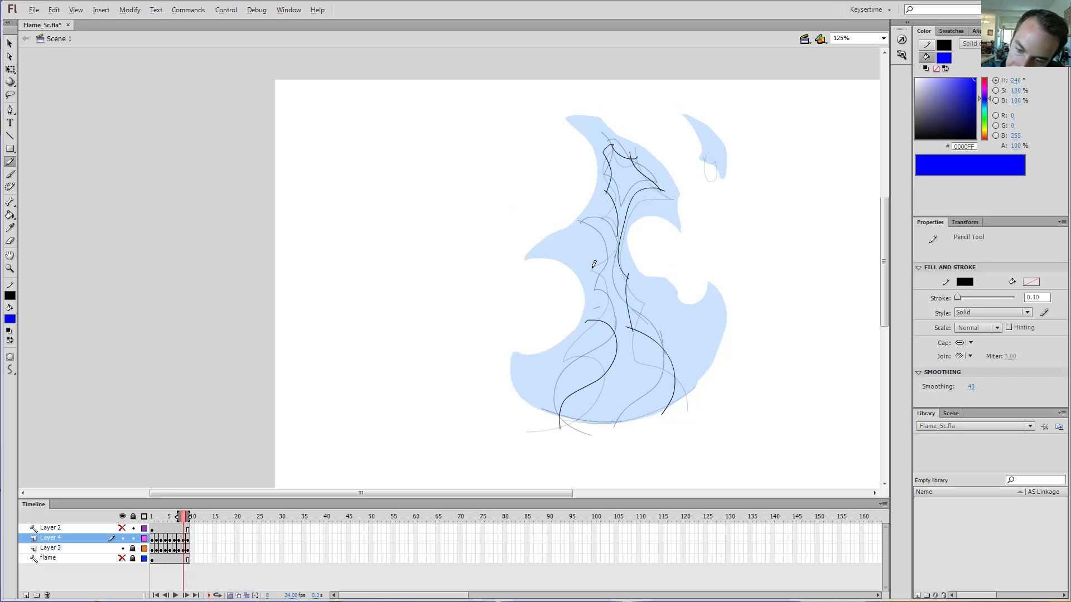
{"action": "key", "text": "comma"}
{"action": "key", "text": "period"}
{"action": "key", "text": "comma"}
{"action": "key", "text": "period"}
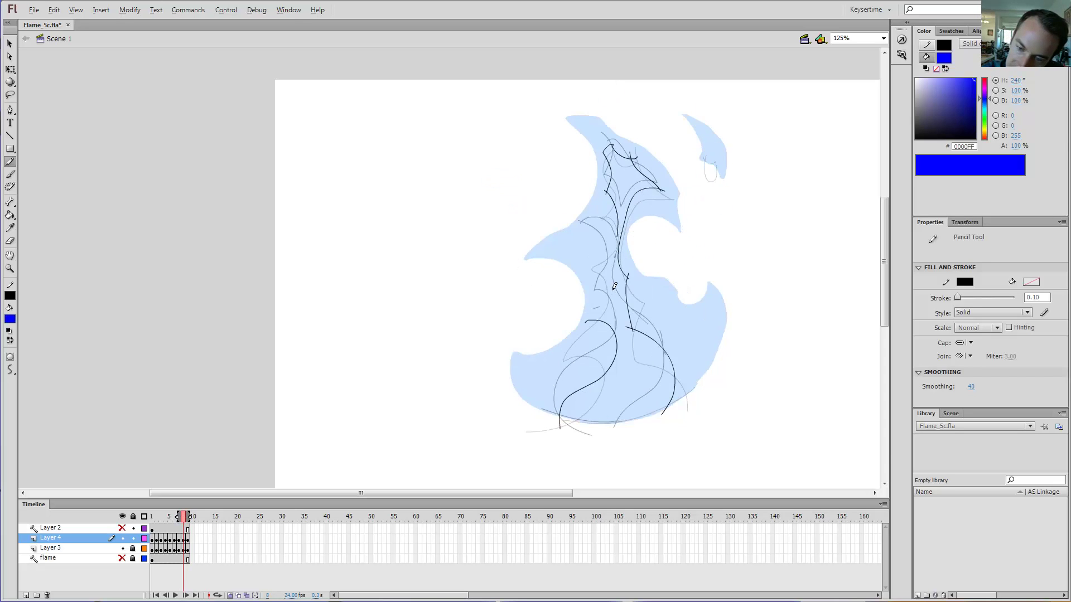
{"action": "key", "text": "period"}
{"action": "key", "text": "comma"}
{"action": "key", "text": "comma"}
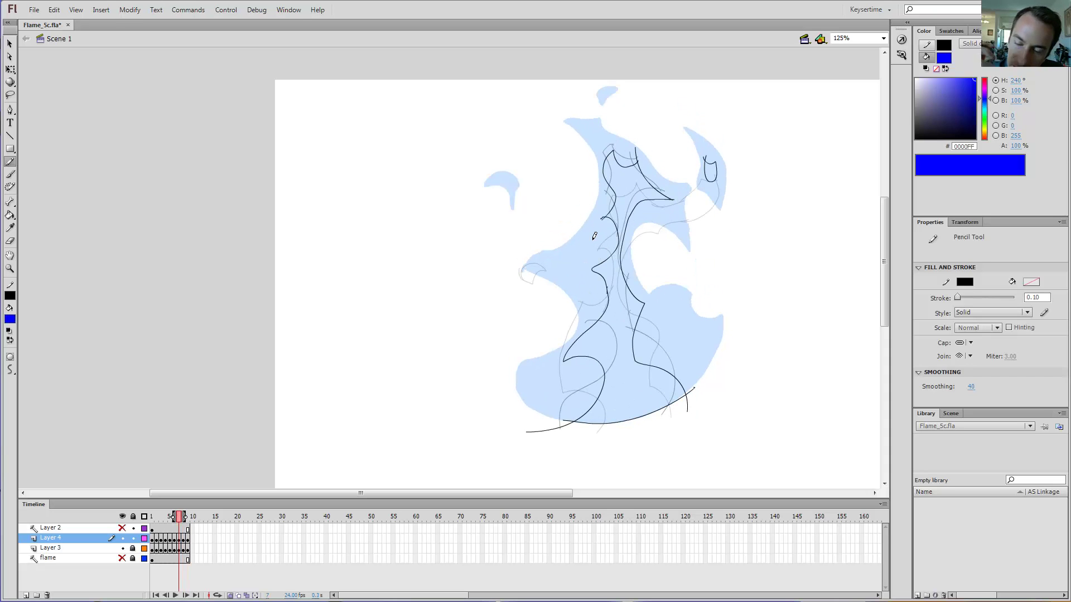
{"action": "key", "text": "period"}
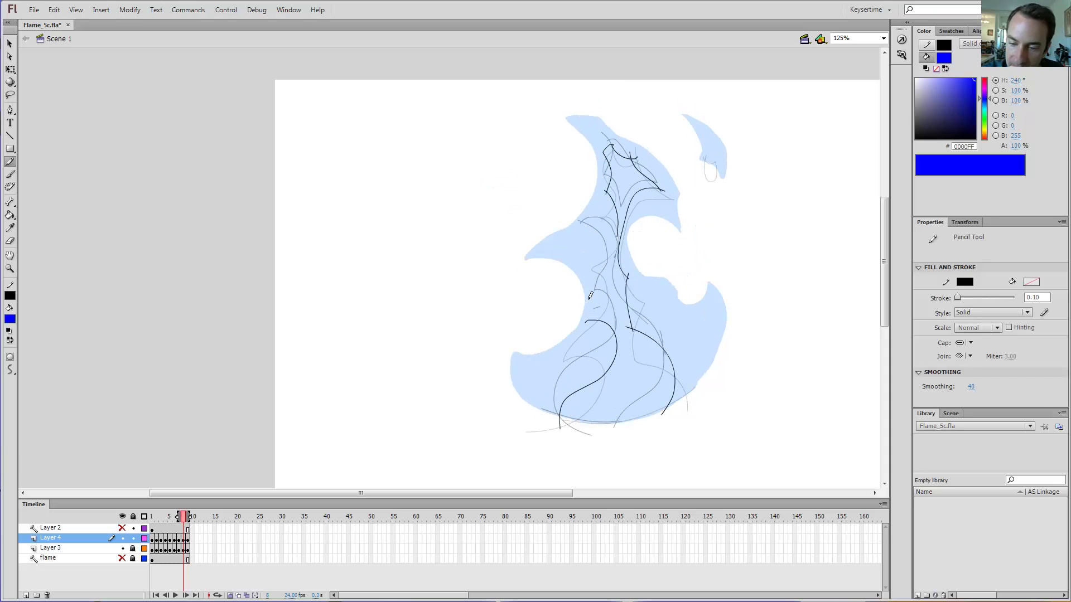
{"action": "key", "text": "comma"}
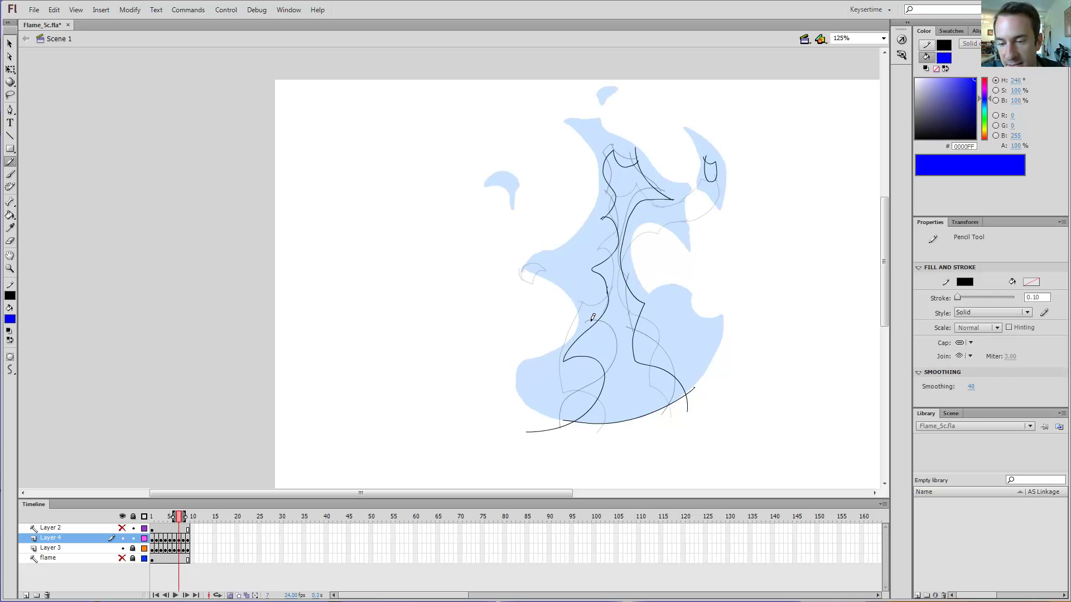
{"action": "key", "text": "period"}
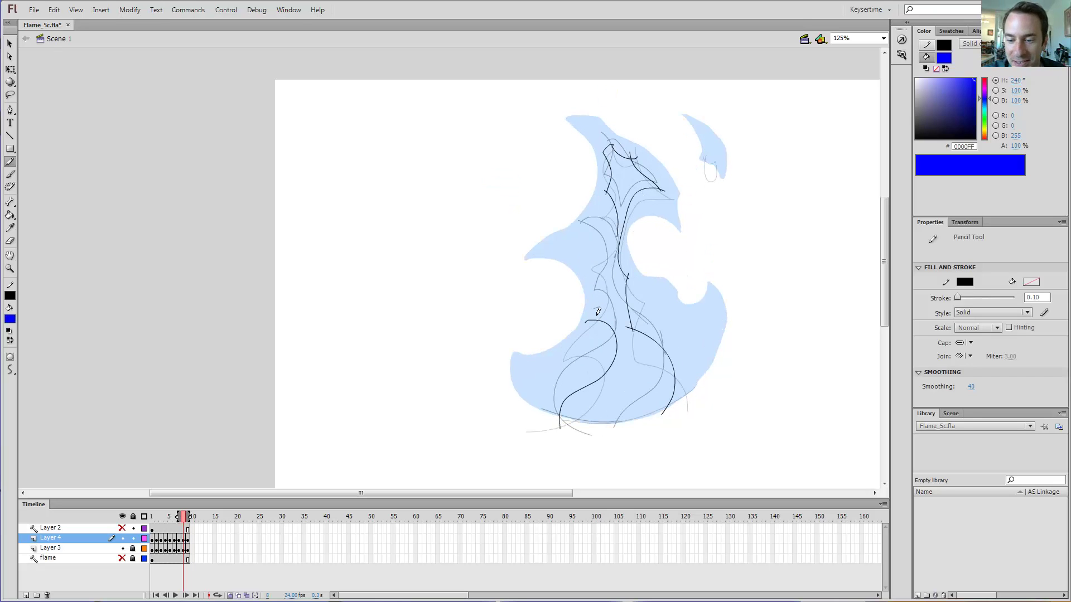
{"action": "key", "text": "comma"}
{"action": "key", "text": "period"}
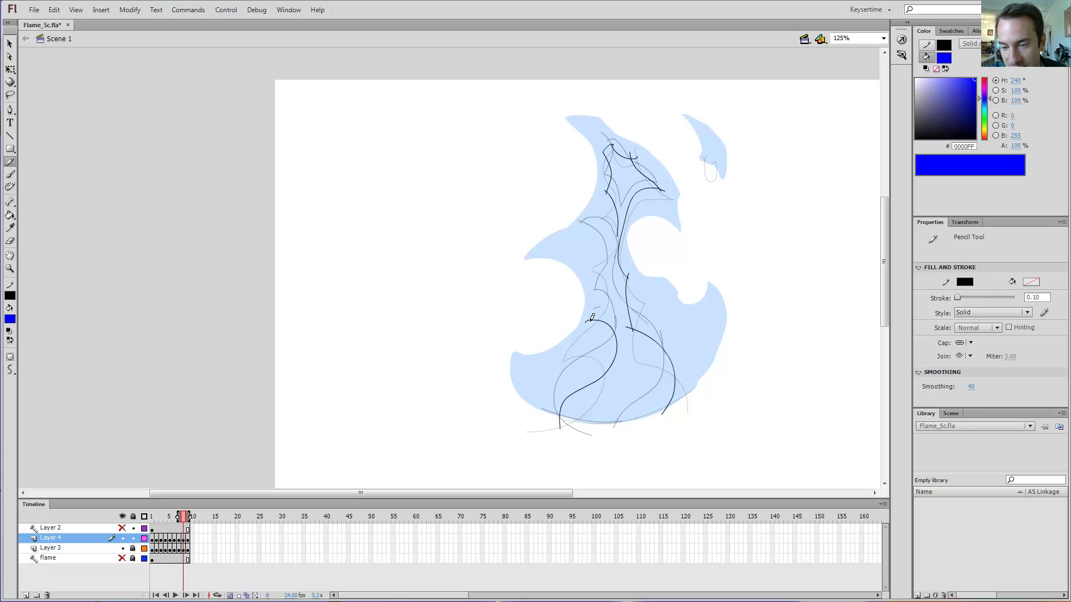
{"action": "key", "text": "comma"}
{"action": "key", "text": "period"}
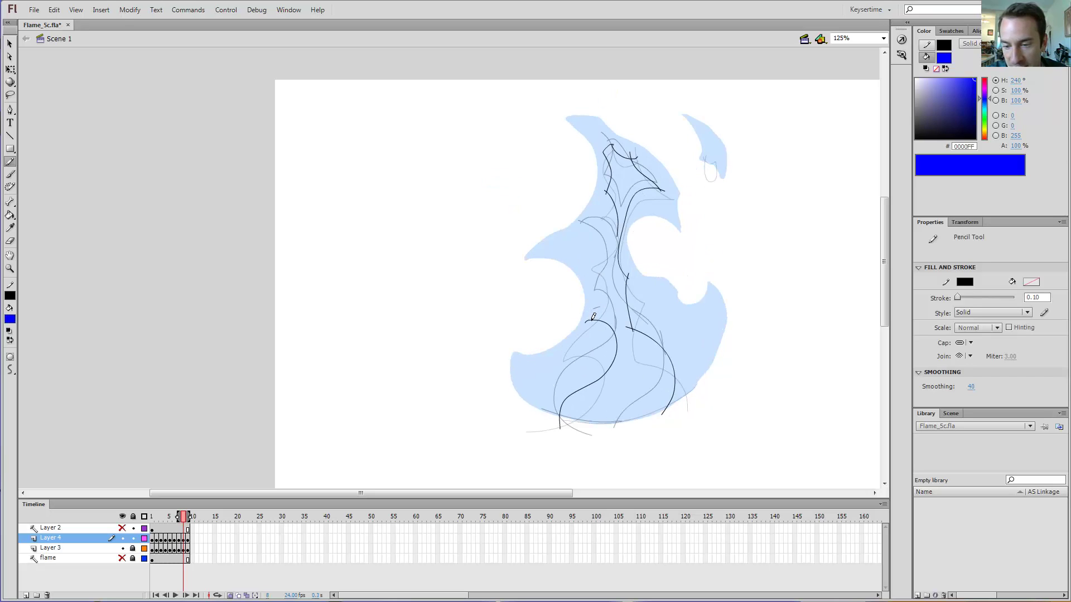
{"action": "key", "text": "comma"}
{"action": "key", "text": "period"}
{"action": "key", "text": "comma"}
{"action": "key", "text": "period"}
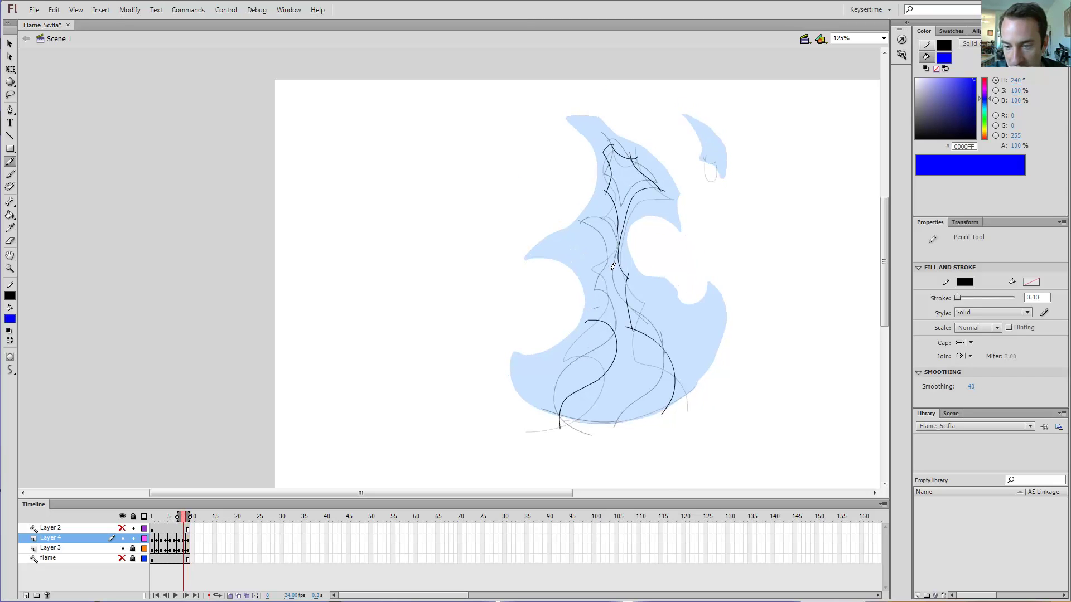
{"action": "key", "text": "comma"}
{"action": "key", "text": "comma"}
{"action": "key", "text": "period"}
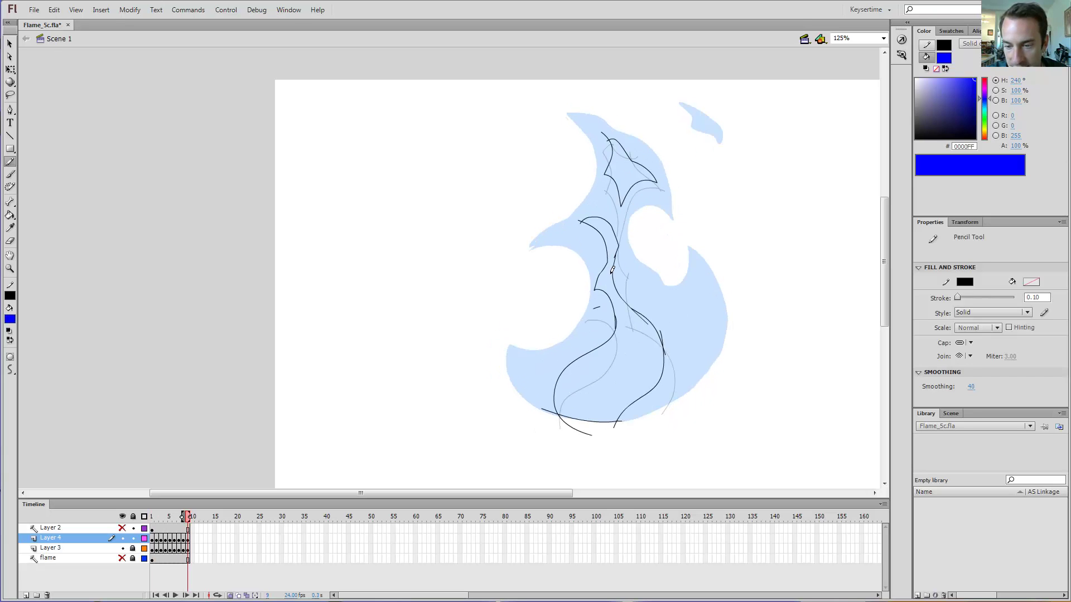
{"action": "key", "text": "period"}
{"action": "key", "text": "comma"}
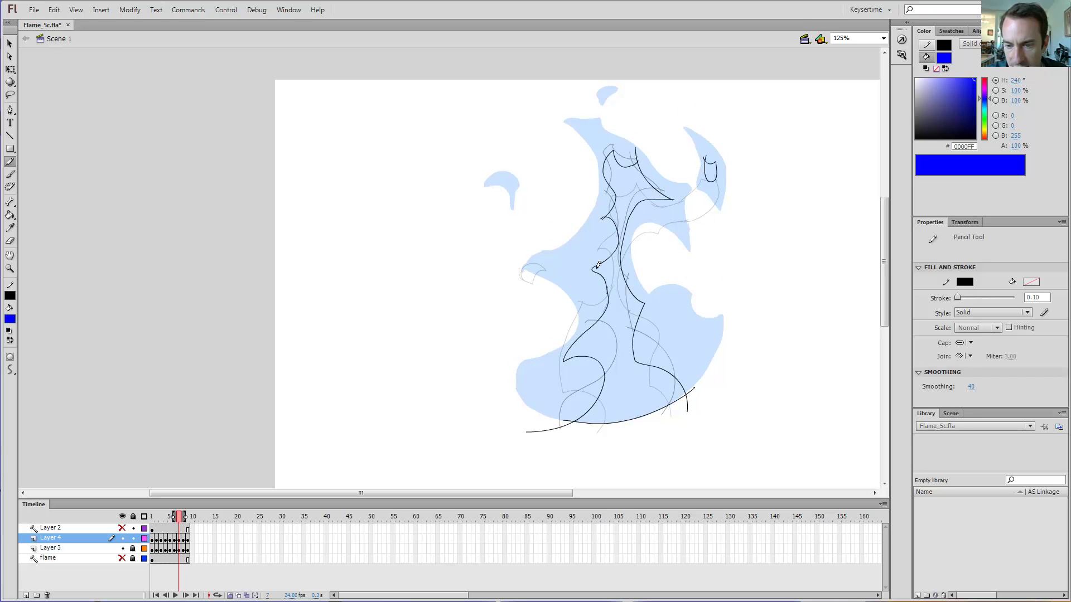
Draw the column's left contour in frame 8 as a curve from the left spike down to the lower left curve.
{"action": "key", "text": "period"}
{"action": "key", "text": "period"}
{"action": "key", "text": "comma"}
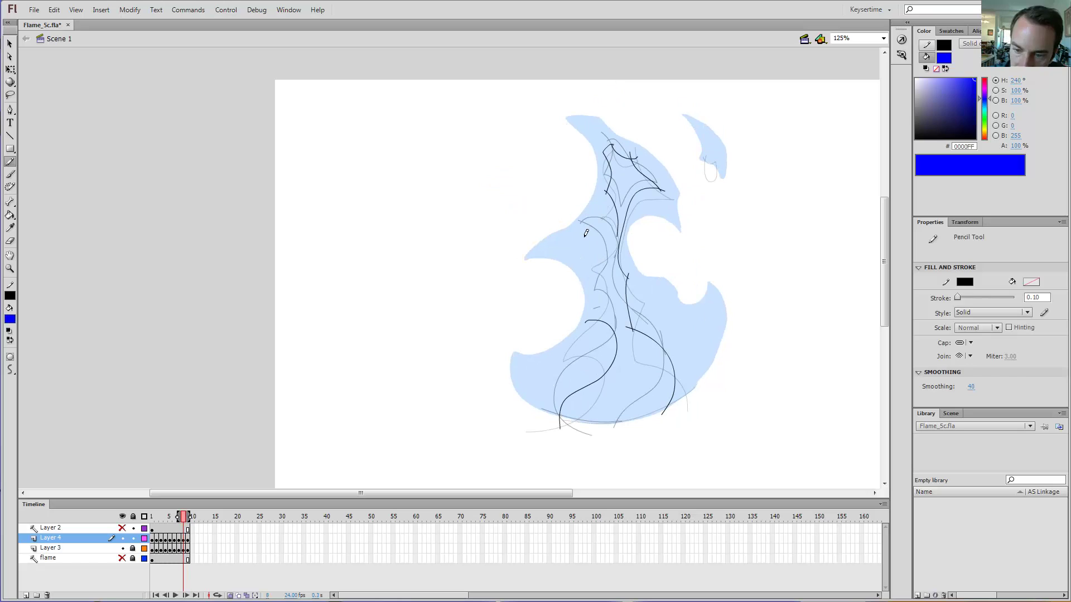
{"action": "left_click_drag", "start_coordinate": [583, 236], "coordinate": [606, 255]}
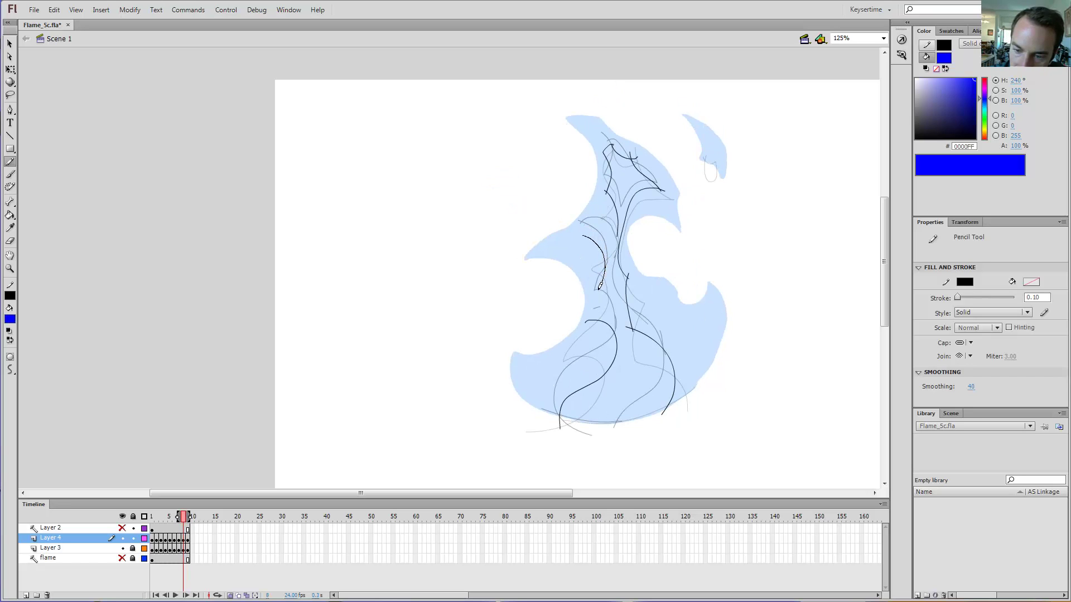
{"action": "left_click_drag", "start_coordinate": [592, 307], "coordinate": [596, 341]}
Draw a short arc in frame 8 from the tip of the left spike across to the column's upper left contour.
{"action": "key", "text": "comma"}
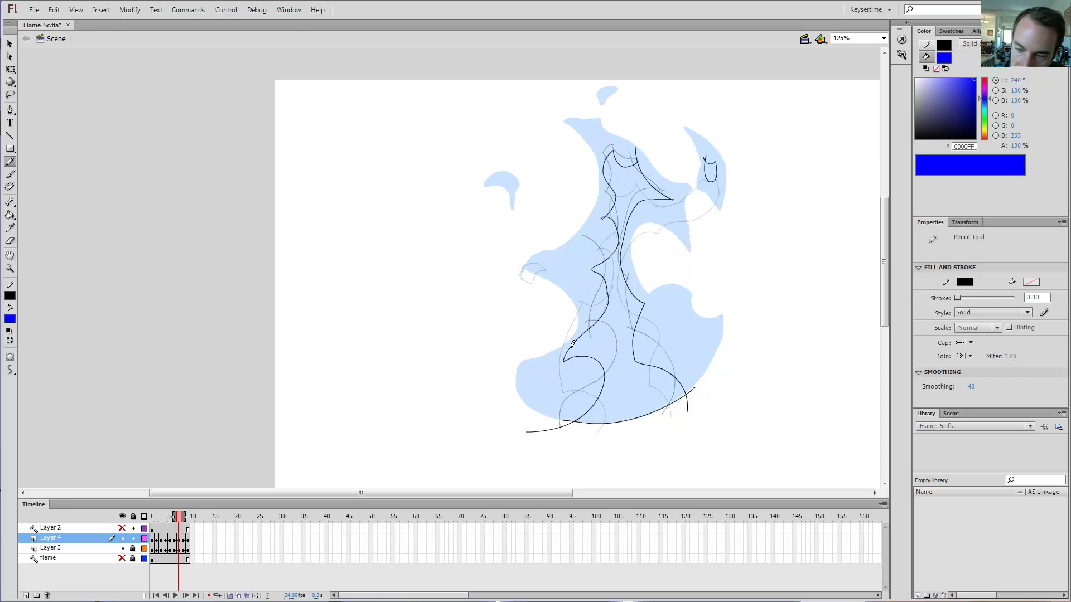
{"action": "key", "text": "period"}
{"action": "key", "text": "period"}
{"action": "key", "text": "comma"}
{"action": "key", "text": "comma"}
{"action": "key", "text": "period"}
{"action": "key", "text": "period"}
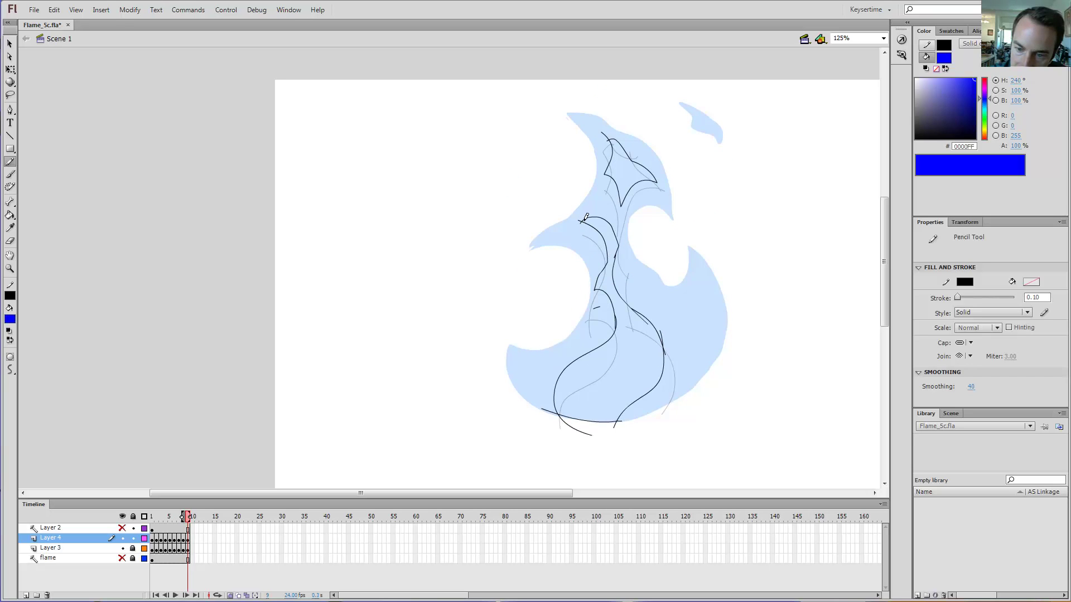
{"action": "key", "text": "comma"}
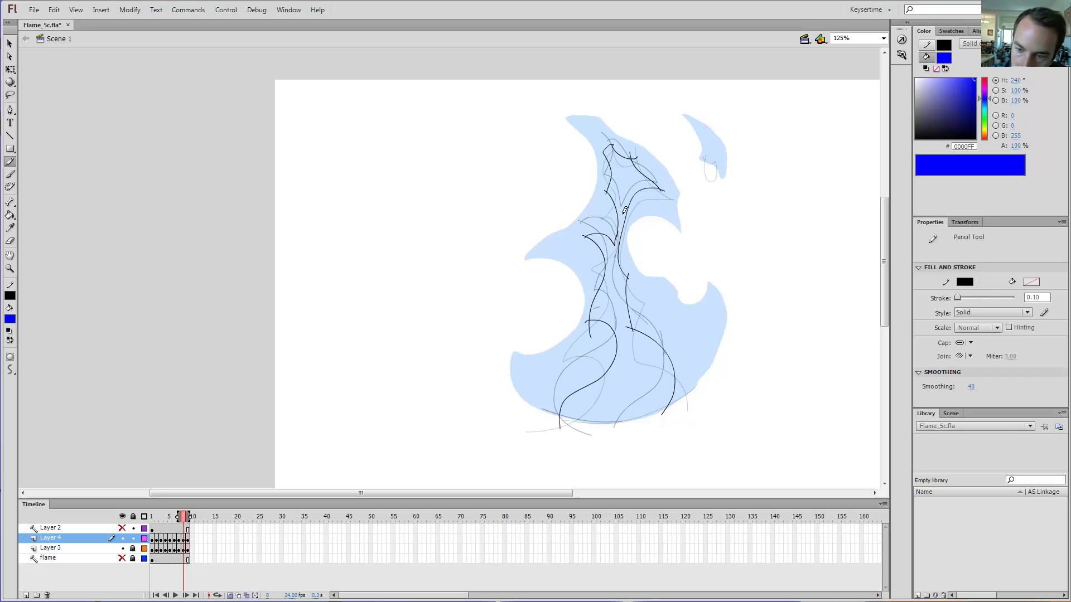
Close the base of the inner flame in frame 8 with a shallow curve from the lower left to the lower right contour.
{"action": "key", "text": "comma"}
{"action": "key", "text": "period"}
{"action": "key", "text": "period"}
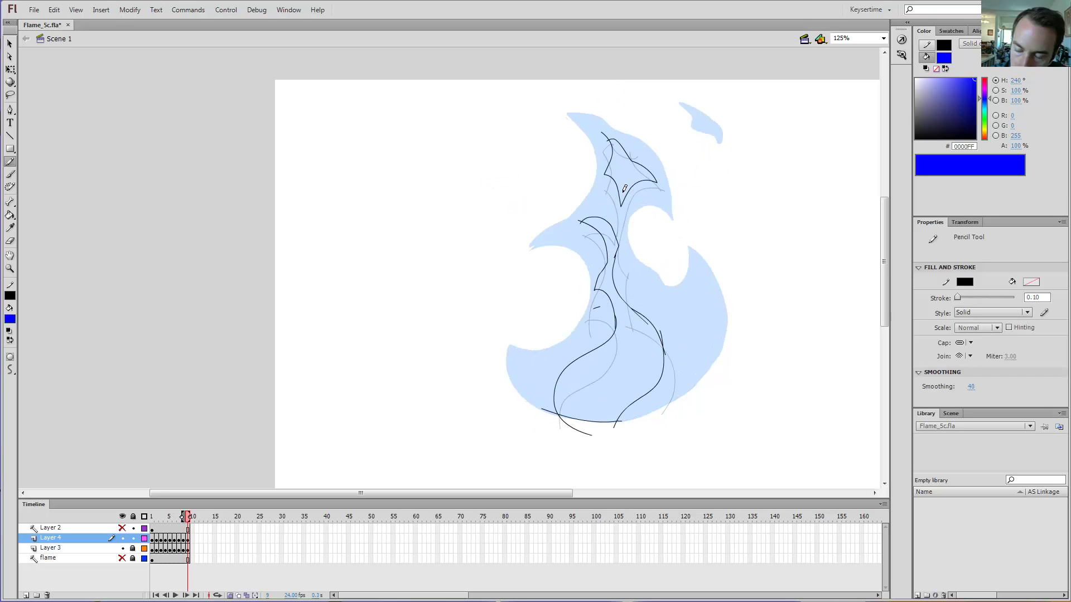
{"action": "key", "text": "comma"}
{"action": "key", "text": "comma"}
{"action": "key", "text": "period"}
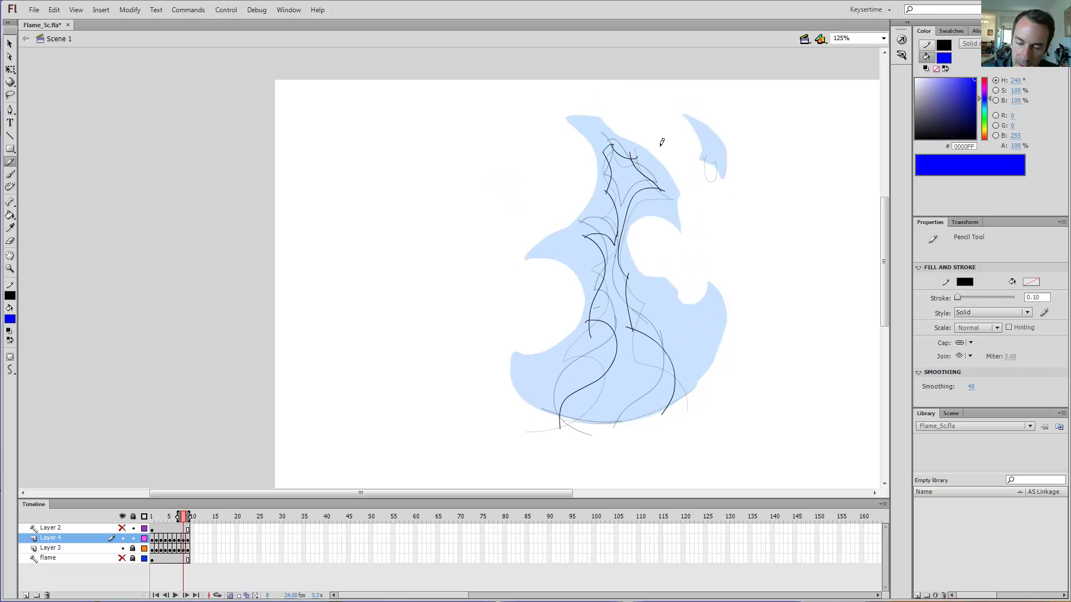
{"action": "mouse_move", "coordinate": [556, 410]}
{"action": "left_mouse_down"}
{"action": "mouse_move", "coordinate": [628, 423]}
{"action": "mouse_move", "coordinate": [687, 394]}
{"action": "left_mouse_up"}
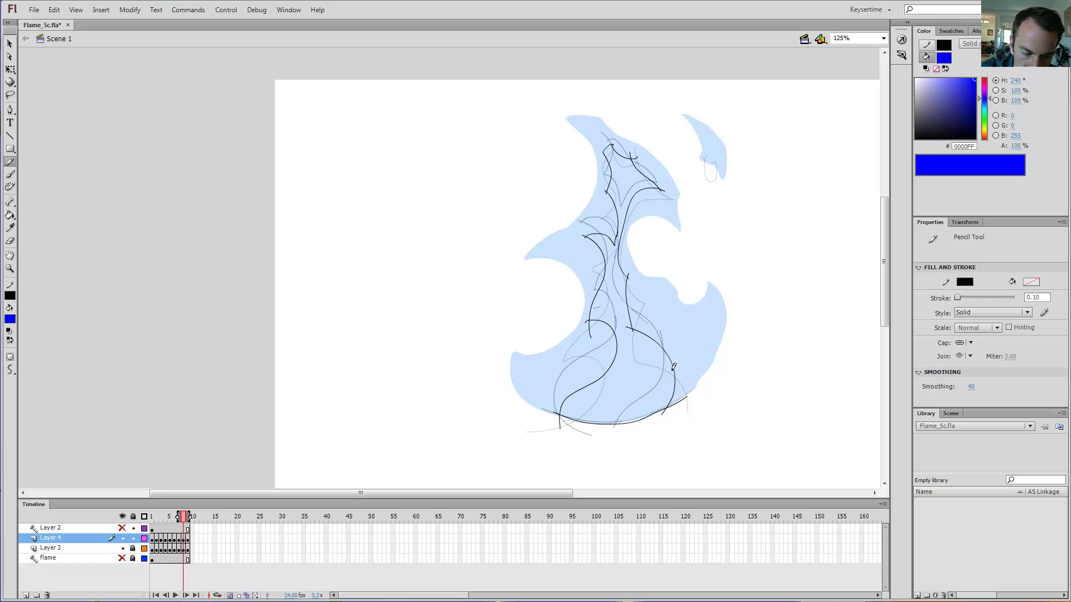
Close the base of the inner flame in frames 2, 4 and 6 with a curve along the bottom edge.
{"action": "key", "text": "period"}
{"action": "key", "text": "period"}
{"action": "key", "text": "period"}
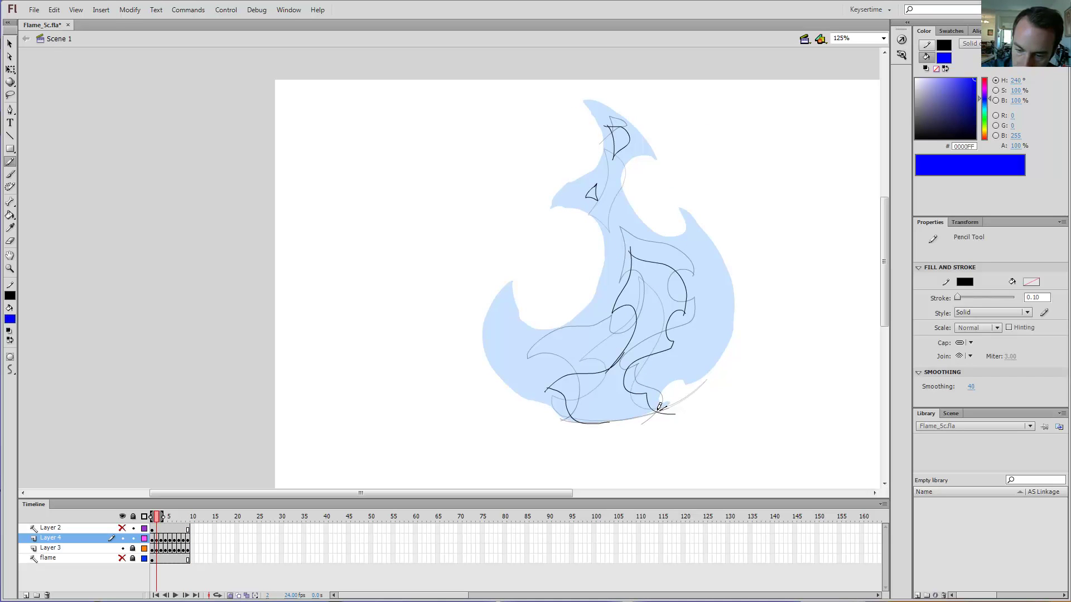
{"action": "left_click_drag", "start_coordinate": [659, 408], "coordinate": [572, 418]}
{"action": "key", "text": "period"}
{"action": "key", "text": "period"}
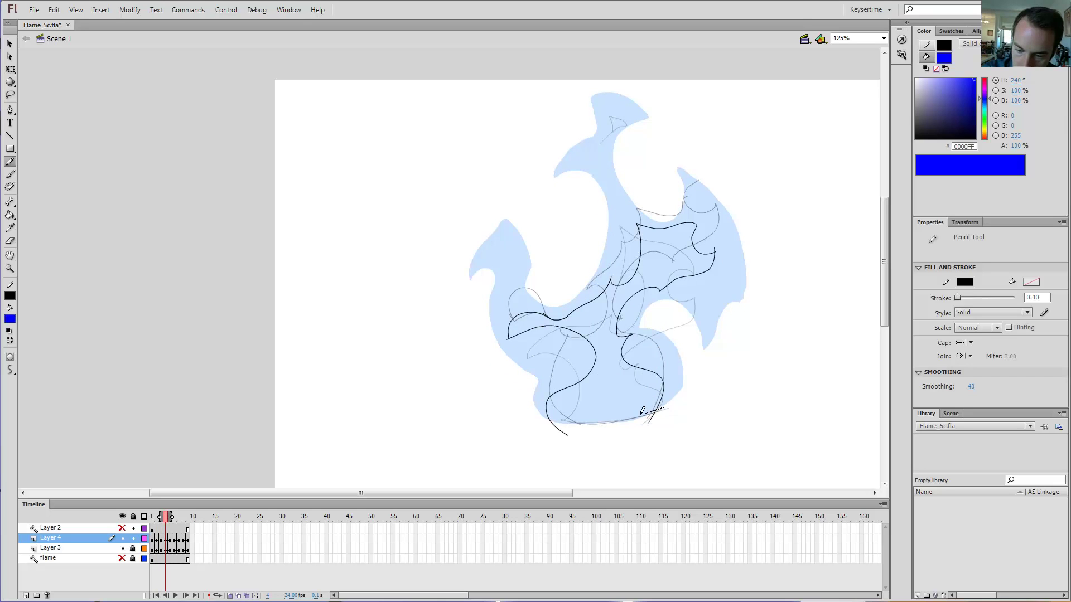
{"action": "mouse_move", "coordinate": [642, 411]}
{"action": "left_mouse_down"}
{"action": "mouse_move", "coordinate": [579, 423]}
{"action": "mouse_move", "coordinate": [535, 403]}
{"action": "left_mouse_up"}
{"action": "key", "text": "period"}
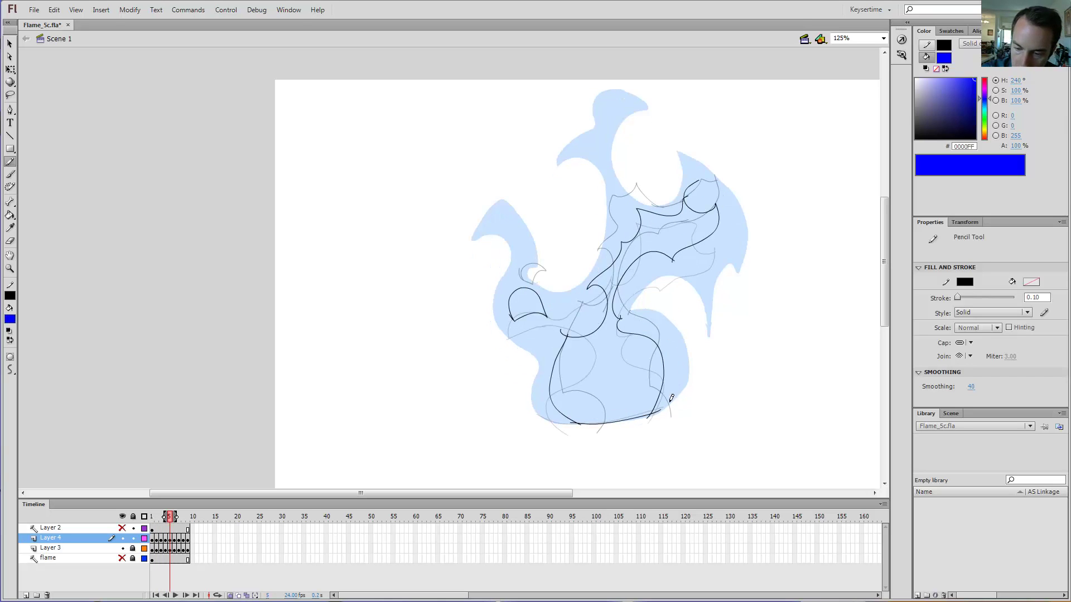
{"action": "key", "text": "period"}
{"action": "left_click_drag", "start_coordinate": [669, 401], "coordinate": [581, 425]}
Fill the lower inner flame shape in frame 9 and the main shape in frame 8 with blue using the Paint Bucket.
{"action": "key", "text": "period"}
{"action": "key", "text": "period"}
{"action": "key", "text": "period"}
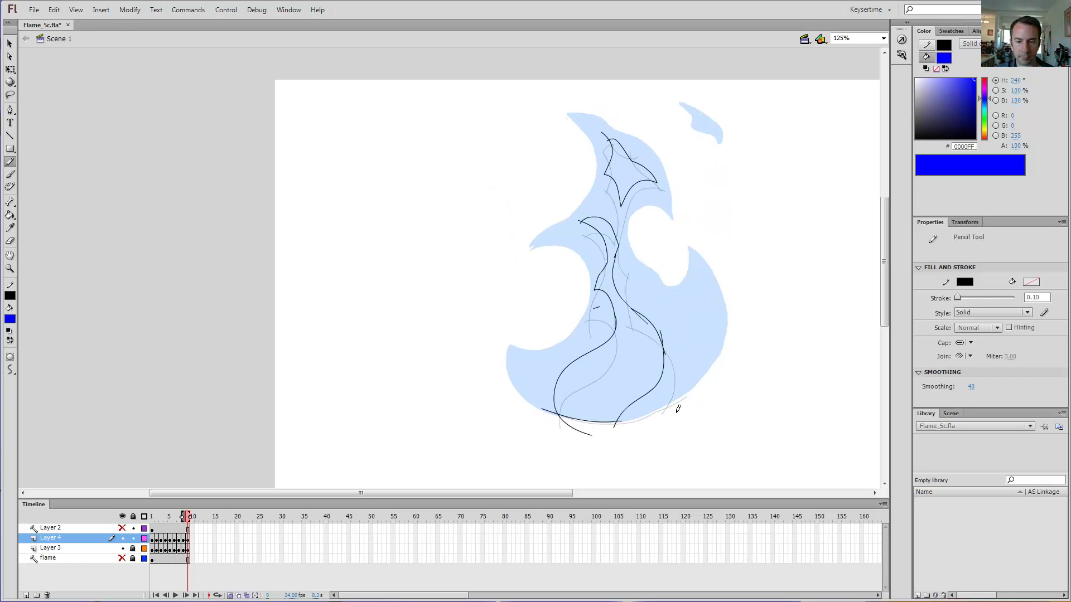
{"action": "key", "text": "k"}
{"action": "left_click", "coordinate": [621, 370]}
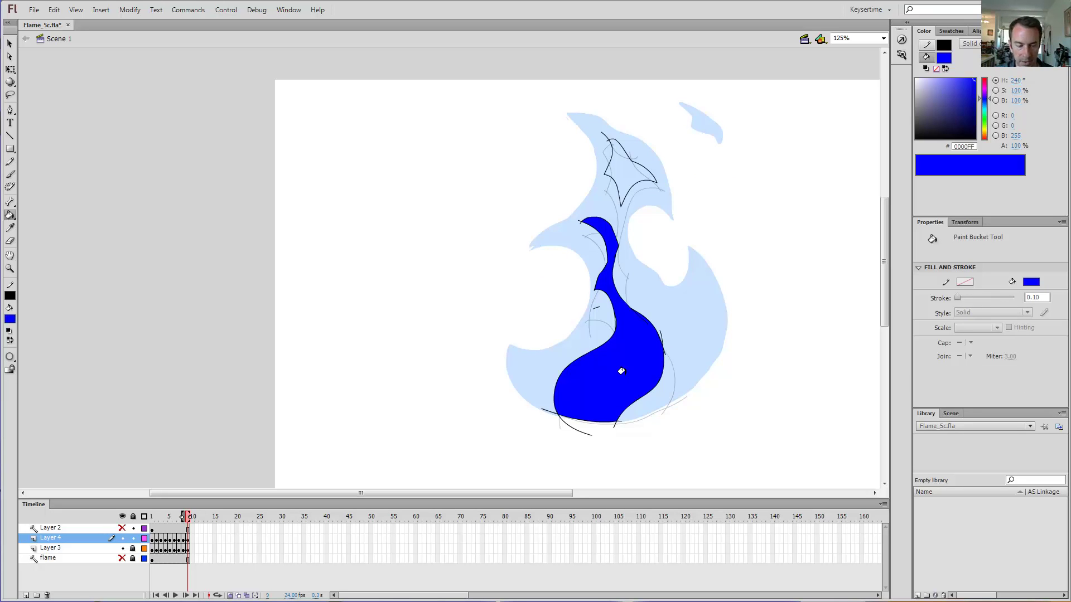
{"action": "key", "text": "comma"}
{"action": "key", "text": "comma"}
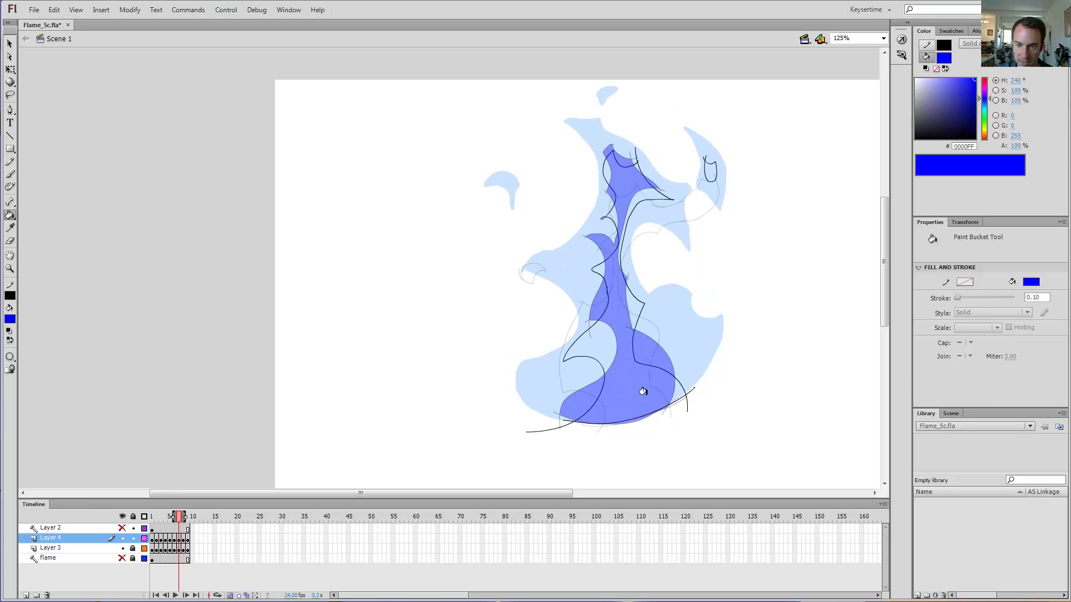
Fill the main inner flame shape in frames 6, 5 and 4 with blue.
{"action": "key", "text": "comma"}
{"action": "left_click", "coordinate": [635, 395]}
{"action": "key", "text": "comma"}
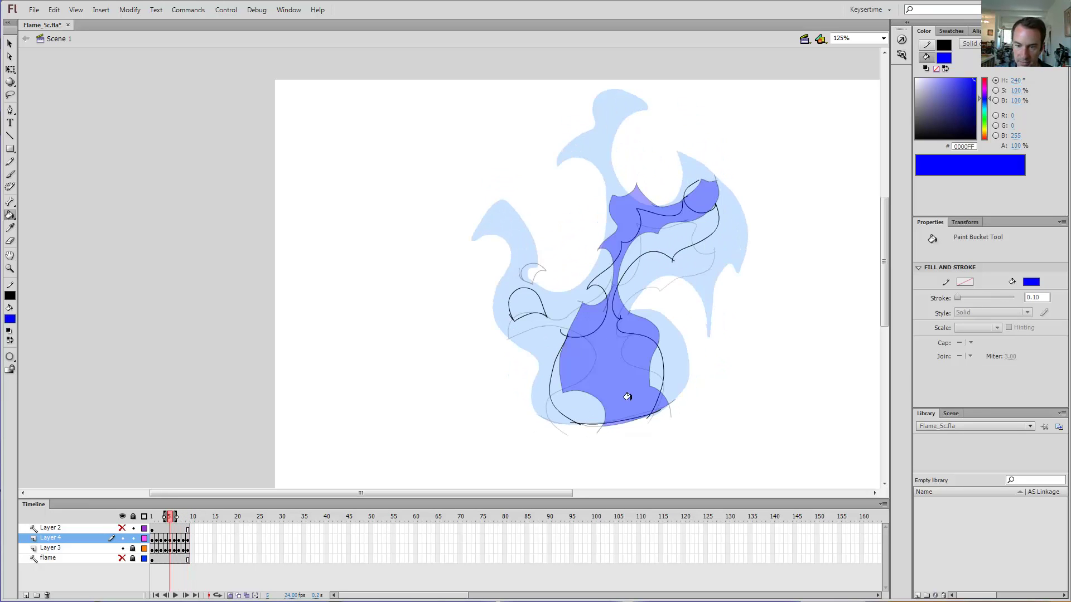
{"action": "left_click", "coordinate": [621, 395]}
{"action": "key", "text": "comma"}
{"action": "left_click", "coordinate": [605, 395]}
Fill the main inner flame shape in frames 3, 2 and 1 with blue.
{"action": "key", "text": "comma"}
{"action": "left_click", "coordinate": [605, 399]}
{"action": "key", "text": "comma"}
{"action": "left_click", "coordinate": [607, 402]}
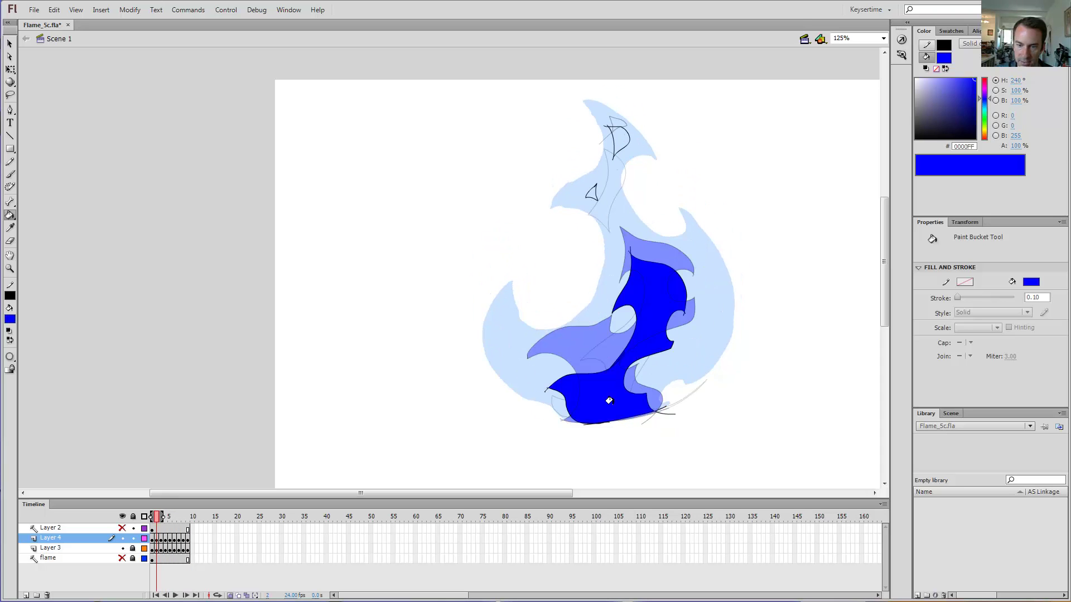
{"action": "key", "text": "comma"}
{"action": "left_click", "coordinate": [609, 409]}
Fill the small detached pieces in the upper part of the flame in frames 1, 2 and 3 with blue.
{"action": "key", "text": "period"}
{"action": "key", "text": "period"}
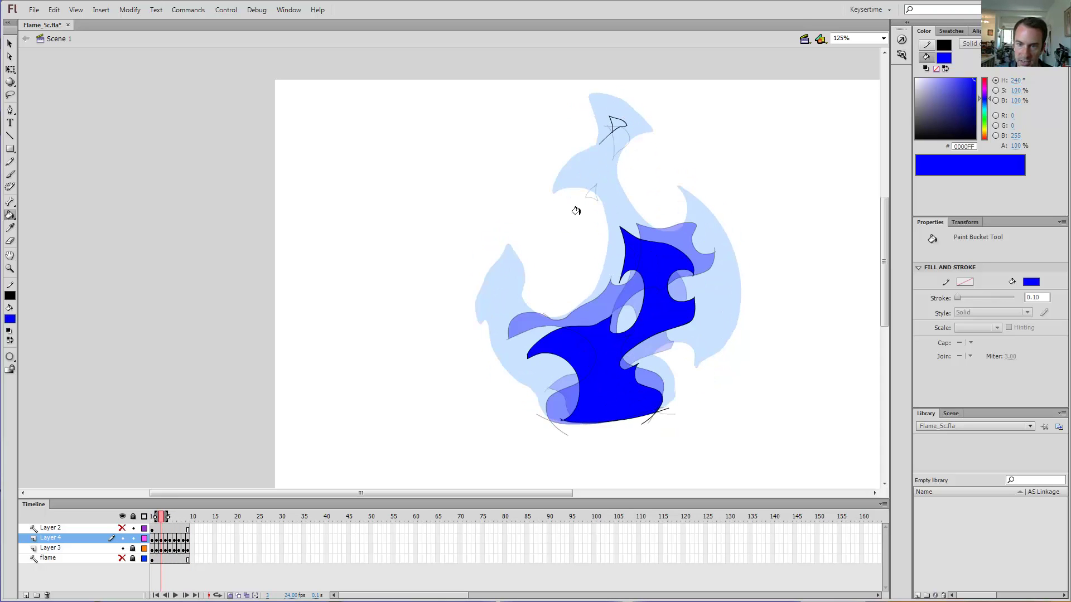
{"action": "key", "text": "comma"}
{"action": "key", "text": "comma"}
{"action": "key", "text": "period"}
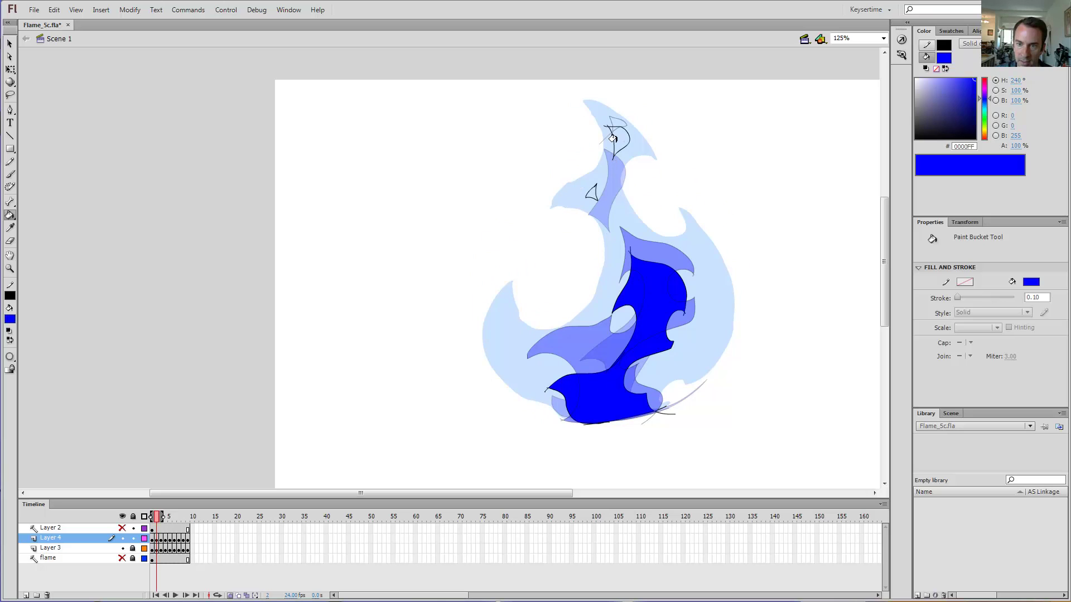
{"action": "left_click", "coordinate": [616, 137]}
{"action": "left_click", "coordinate": [588, 191]}
{"action": "key", "text": "period"}
{"action": "left_click", "coordinate": [614, 117]}
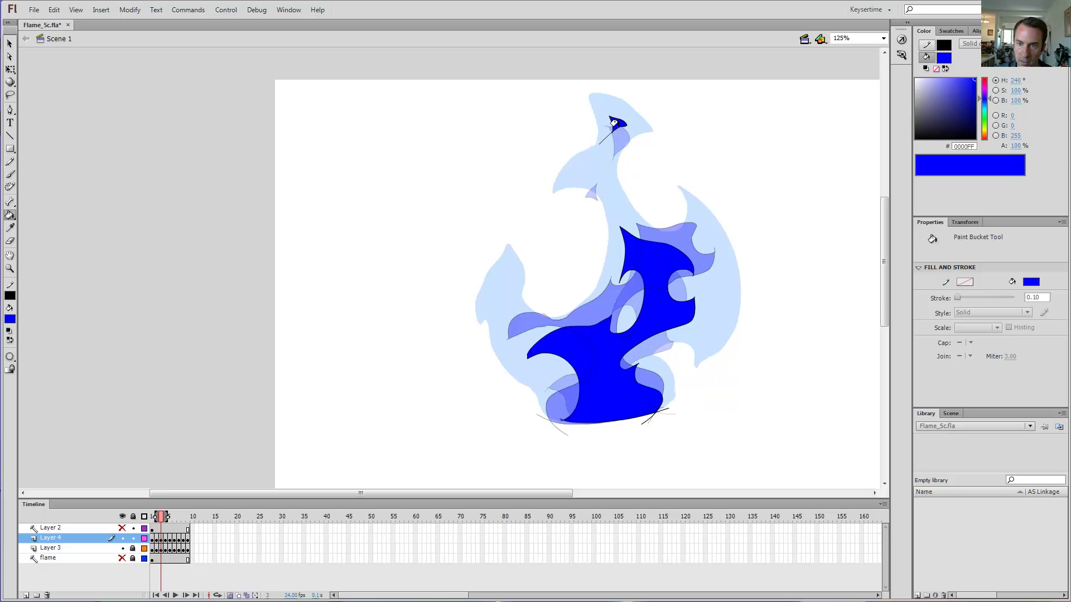
Fill the detached inner flame piece on the left tongue in frames 5 and 6 with blue.
{"action": "key", "text": "period"}
{"action": "key", "text": "period"}
{"action": "key", "text": "period"}
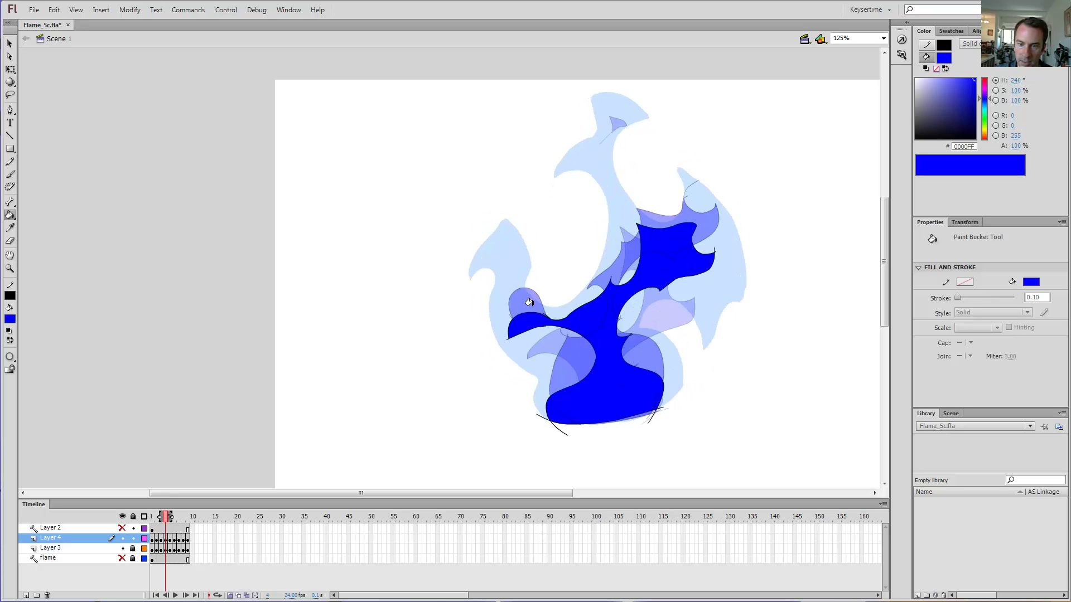
{"action": "key", "text": "comma"}
{"action": "left_click", "coordinate": [521, 300]}
{"action": "key", "text": "period"}
{"action": "left_click", "coordinate": [525, 267]}
Fill the small detached piece at the upper right of frame 7 with blue.
{"action": "key", "text": "period"}
{"action": "key", "text": "comma"}
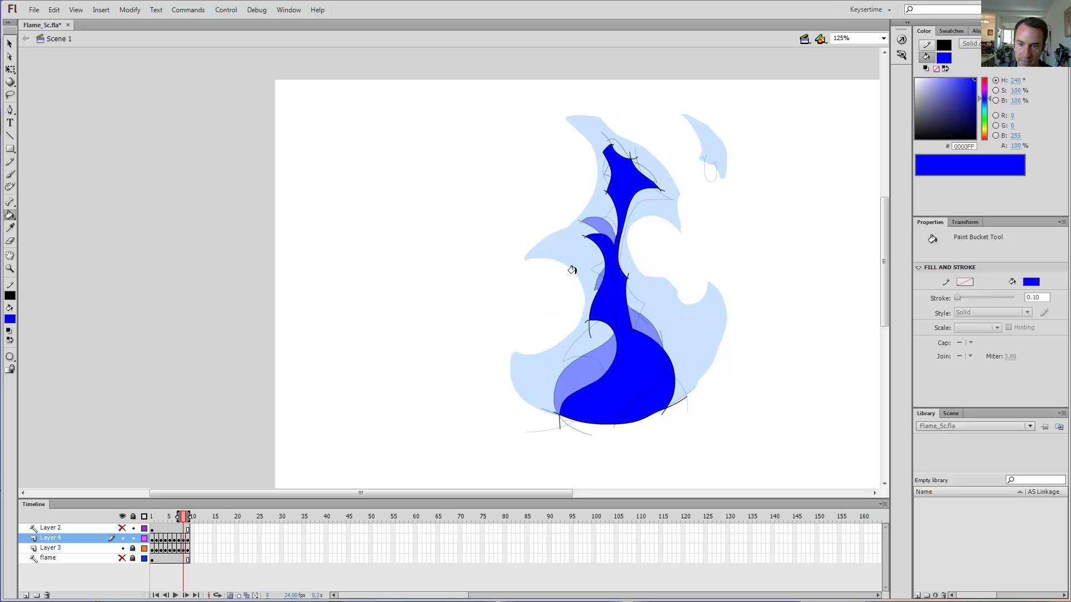
{"action": "key", "text": "period"}
{"action": "left_click", "coordinate": [711, 167]}
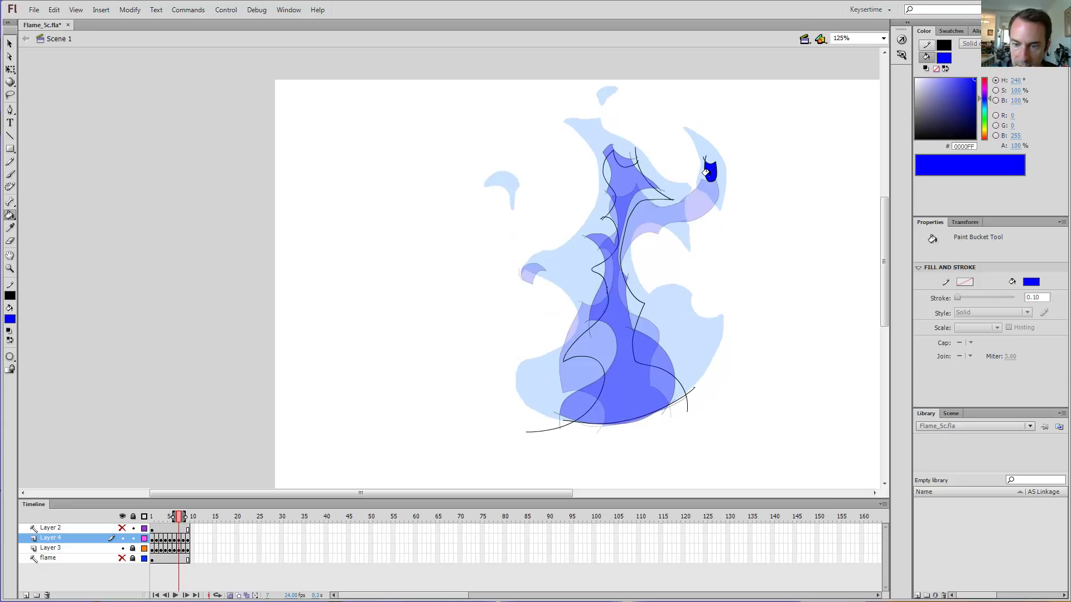
Draw a closing line across the lower neck of the inner flame in frame 7 and fill the base below it with blue.
{"action": "key", "text": "y"}
{"action": "left_click_drag", "start_coordinate": [596, 305], "coordinate": [646, 273]}
{"action": "key", "text": "k"}
{"action": "left_click", "coordinate": [616, 308]}
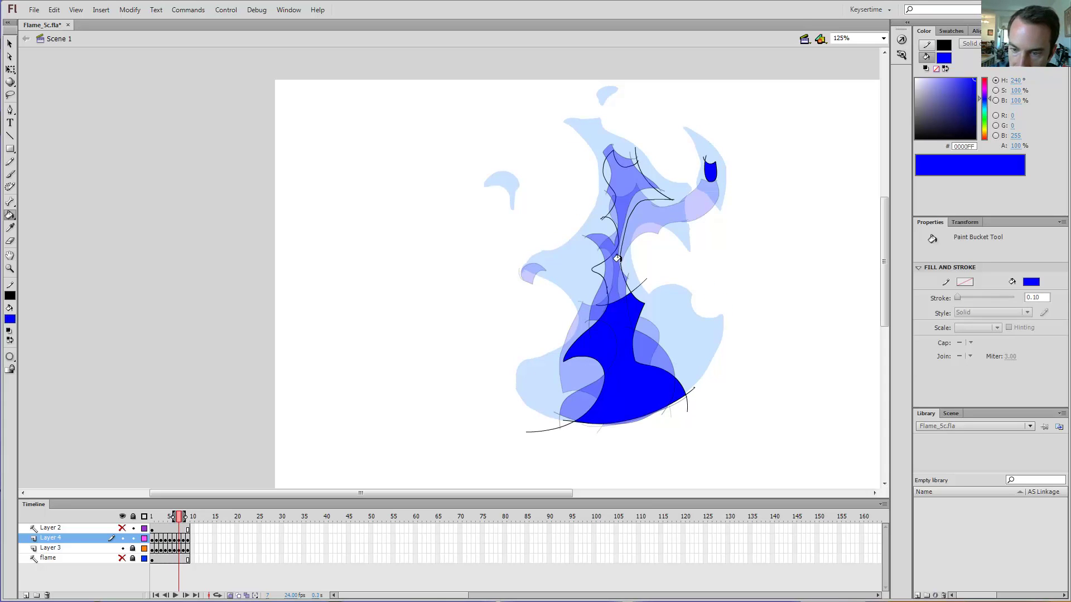
Draw dividing lines across the upper neck of the inner flame in frame 7 and fill the top sections with blue.
{"action": "key", "text": "y"}
{"action": "mouse_move", "coordinate": [606, 194]}
{"action": "left_mouse_down"}
{"action": "mouse_move", "coordinate": [649, 220]}
{"action": "mouse_move", "coordinate": [641, 249]}
{"action": "left_mouse_up"}
{"action": "key", "text": "k"}
{"action": "left_click", "coordinate": [619, 178]}
{"action": "key", "text": "y"}
{"action": "key", "text": "k"}
{"action": "left_click", "coordinate": [616, 217]}
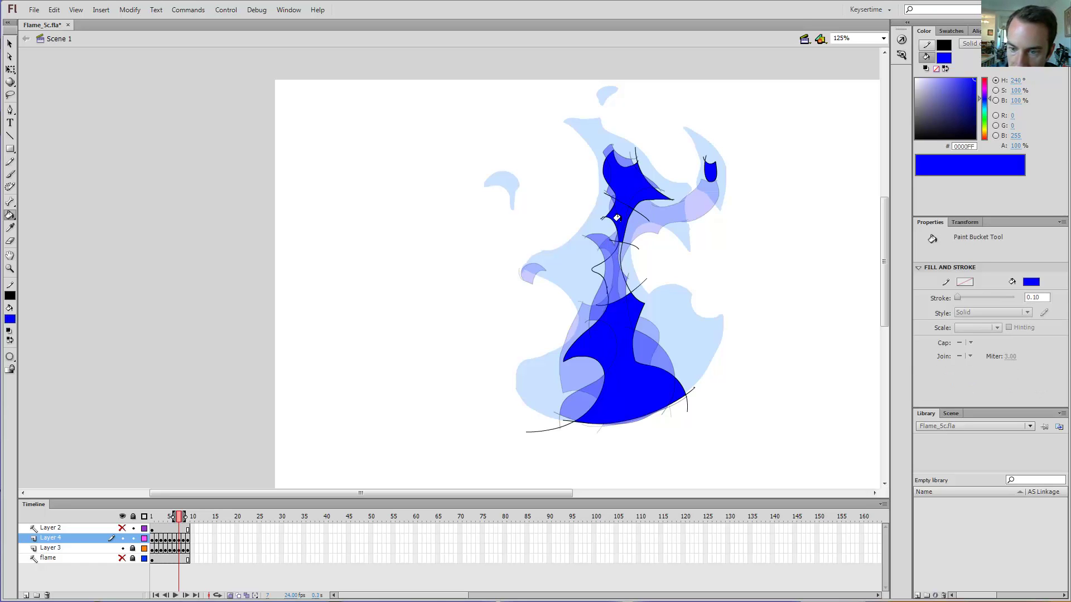
Join the two overlapping outline ends on the left edge of the inner flame's neck in frame 7 to close the gap.
{"action": "key", "text": "z"}
{"action": "left_click", "coordinate": [613, 269]}
{"action": "left_click", "coordinate": [431, 281]}
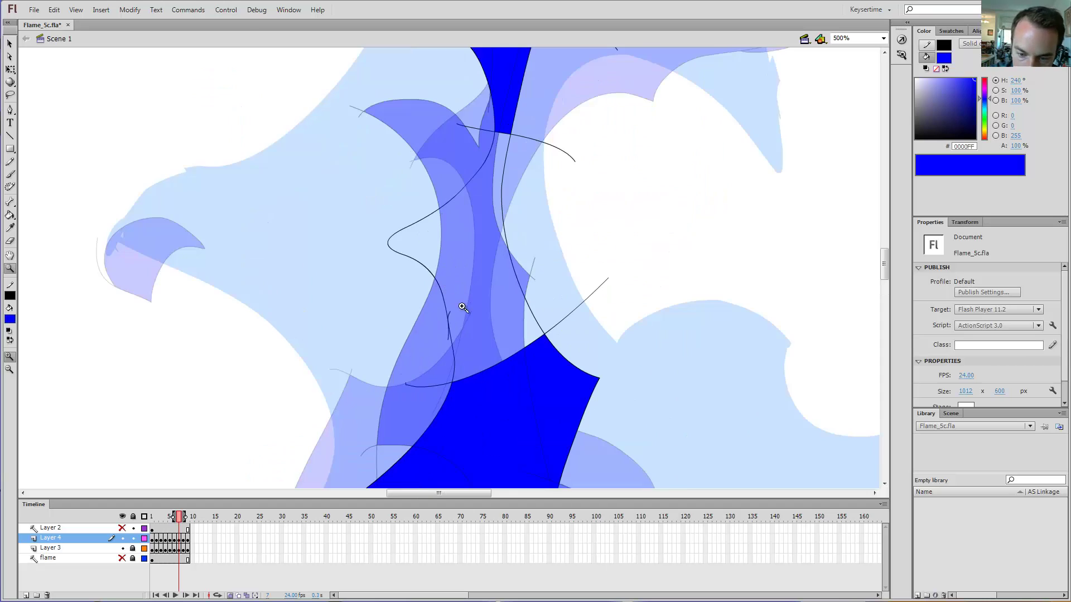
{"action": "left_click", "coordinate": [468, 262]}
{"action": "key", "text": "v"}
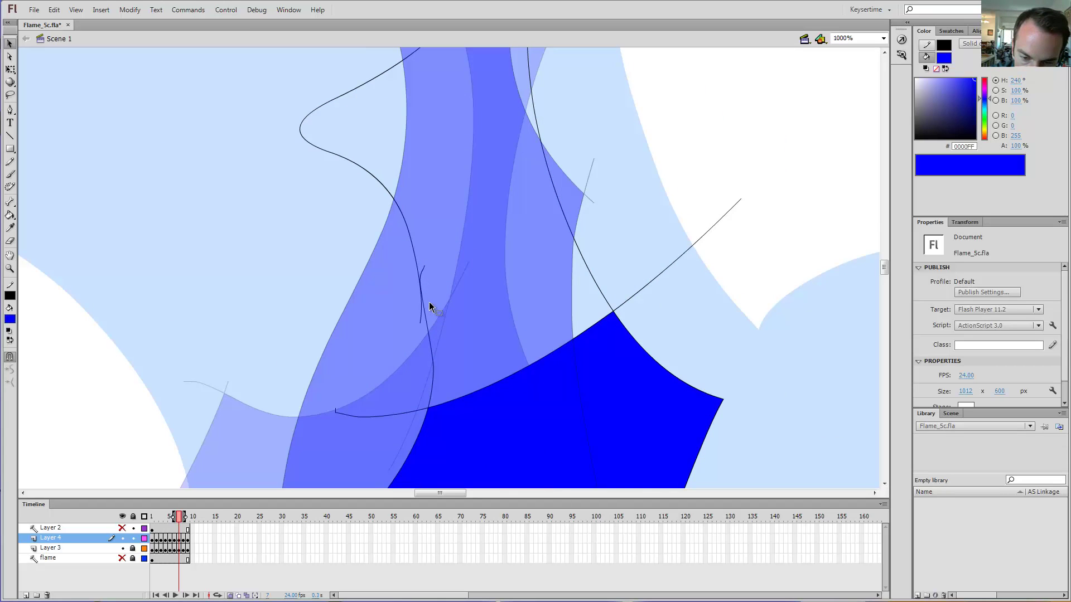
{"action": "key", "text": "z"}
{"action": "left_click", "coordinate": [425, 283]}
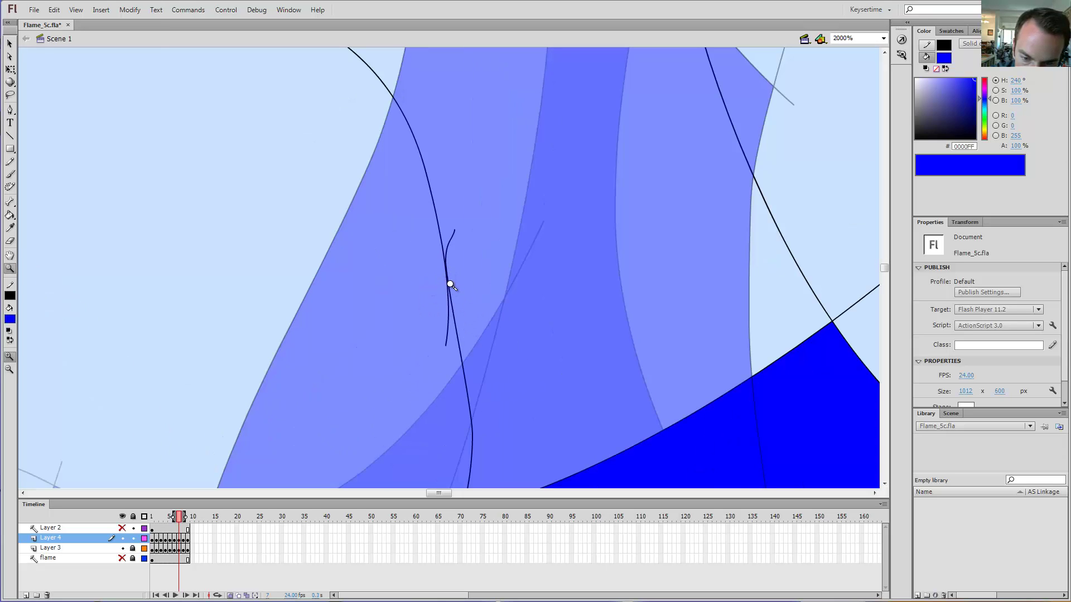
{"action": "key", "text": "v"}
{"action": "mouse_move", "coordinate": [452, 299]}
{"action": "left_mouse_down"}
{"action": "mouse_move", "coordinate": [467, 296]}
{"action": "mouse_move", "coordinate": [453, 304]}
{"action": "left_mouse_up"}
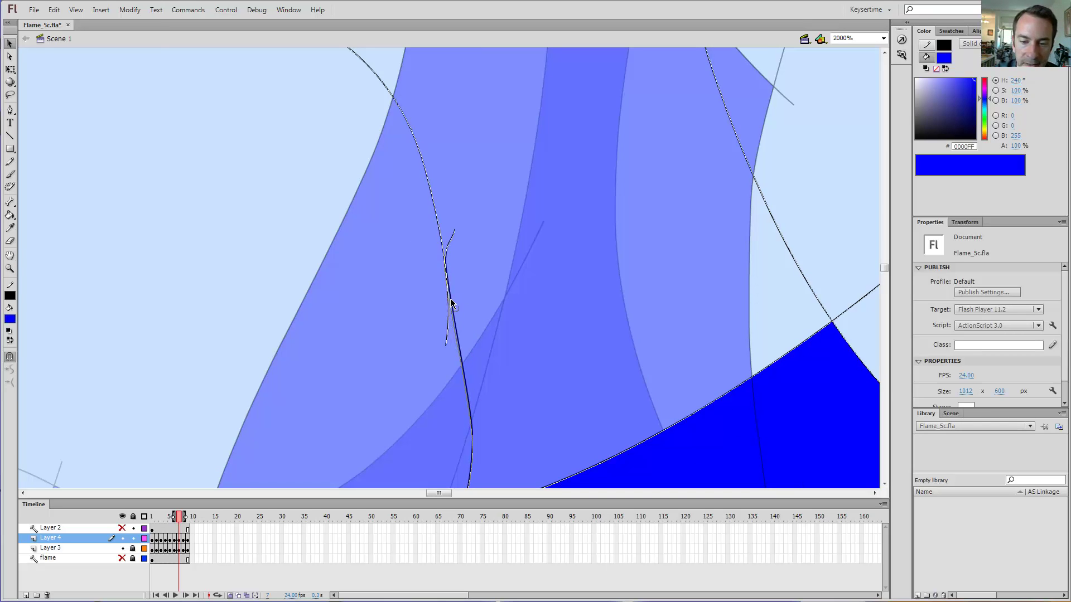
Fill the remaining middle neck section of the inner flame in frame 7 with blue.
{"action": "key", "text": "k"}
{"action": "left_click", "coordinate": [477, 356]}
{"action": "key", "text": "ctrl+minus"}
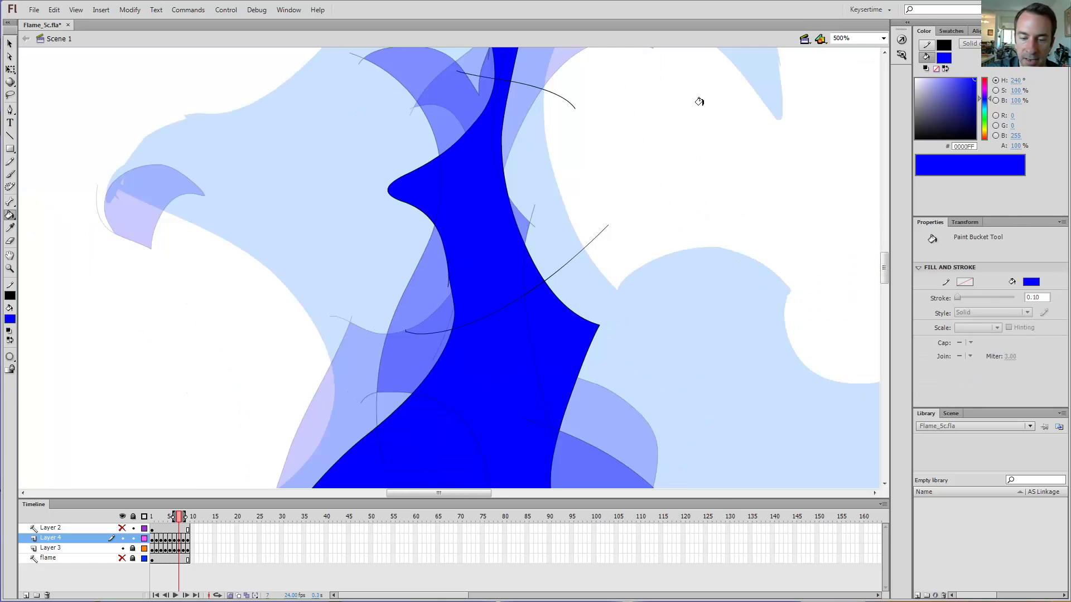
{"action": "key", "text": "ctrl+minus"}
{"action": "key", "text": "ctrl+minus"}
Fill the detached upper inner flame piece in frame 9 with blue.
{"action": "mouse_move", "coordinate": [179, 517]}
{"action": "left_mouse_down"}
{"action": "mouse_move", "coordinate": [151, 524]}
{"action": "mouse_move", "coordinate": [189, 523]}
{"action": "left_mouse_up"}
{"action": "key", "text": "ctrl+minus"}
{"action": "left_click", "coordinate": [468, 151]}
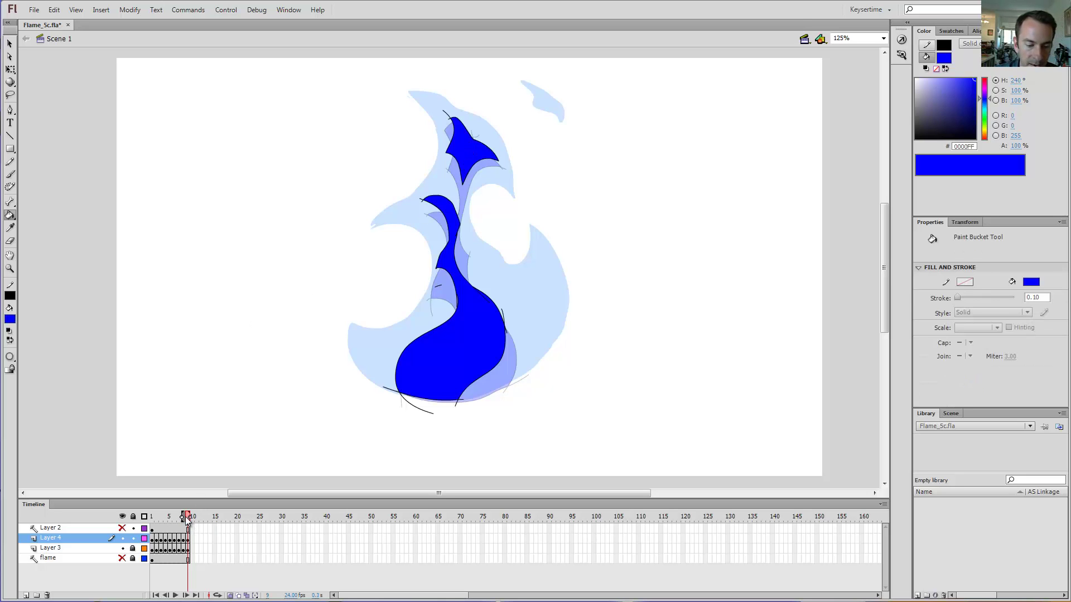
Return to frame 1, turn off onion skinning and enable editing of multiple frames across frames 1 to 9.
{"action": "left_click_drag", "start_coordinate": [186, 519], "coordinate": [152, 523]}
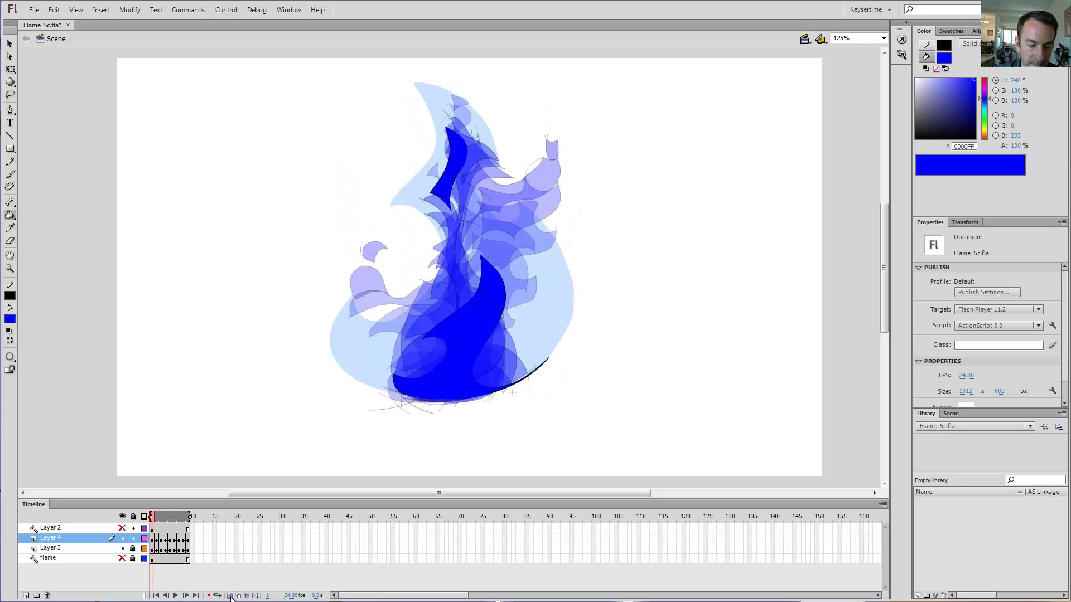
{"action": "left_click", "coordinate": [229, 595]}
{"action": "left_click", "coordinate": [247, 596]}
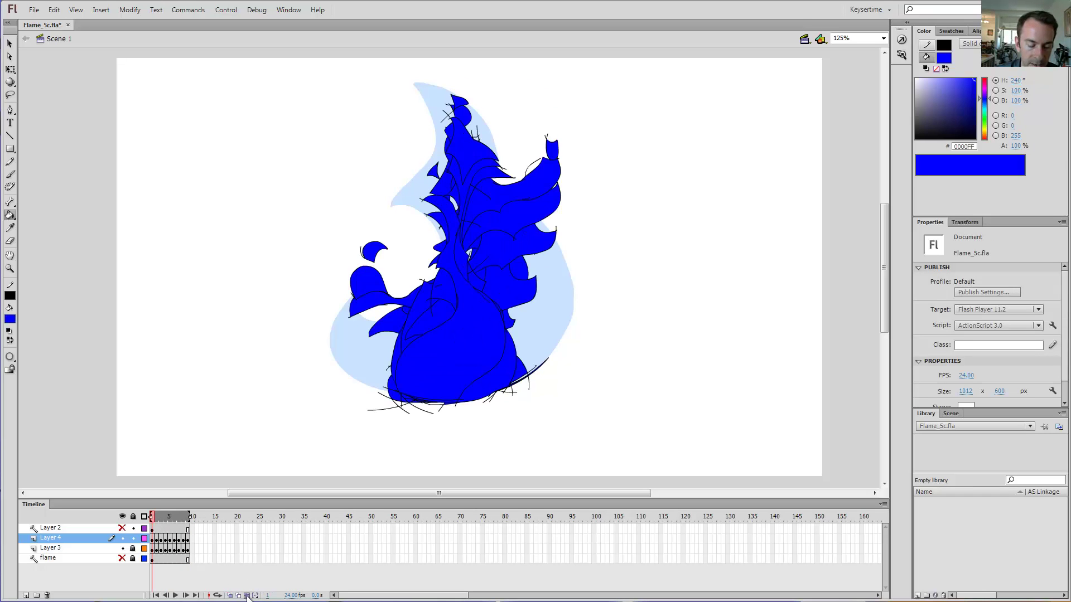
Select the inner flame artwork in all frames and remove its black stroke, leaving only the blue fills.
{"action": "key", "text": "ctrl+a"}
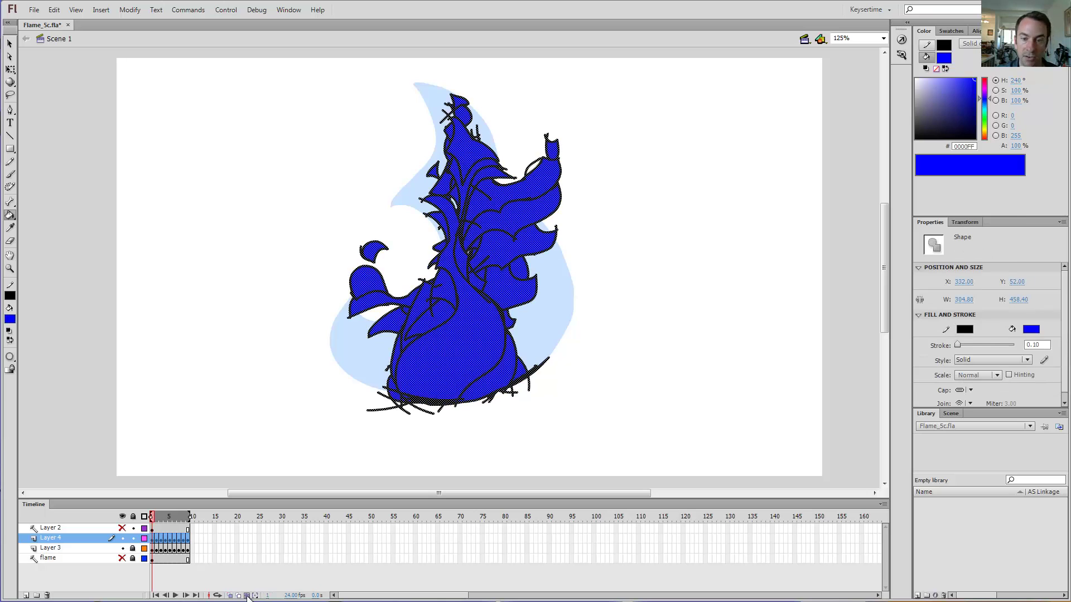
{"action": "left_click", "coordinate": [11, 293]}
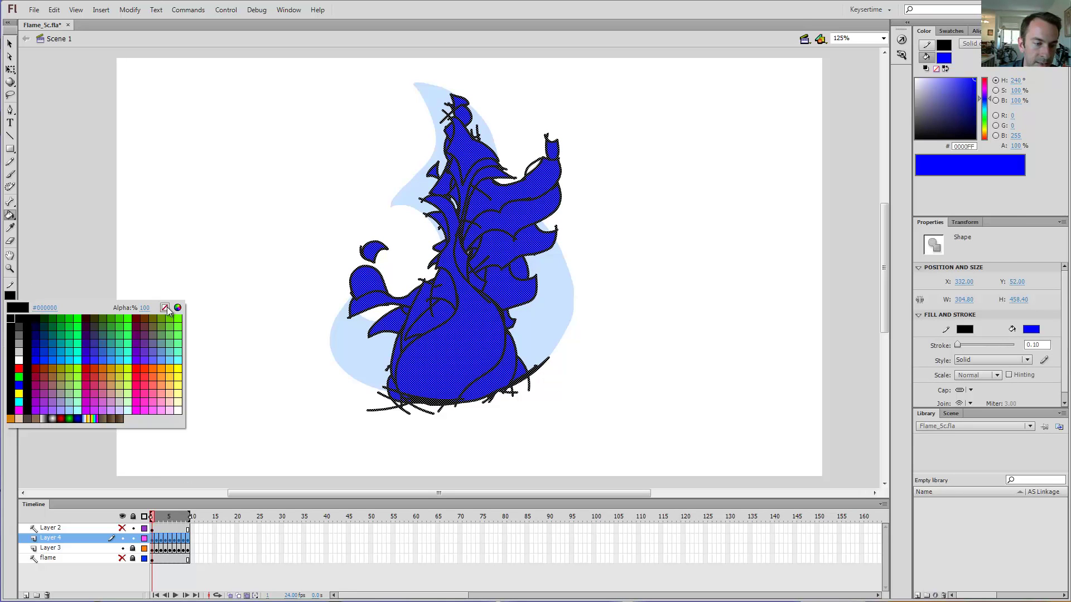
{"action": "left_click", "coordinate": [166, 306]}
{"action": "key", "text": "v"}
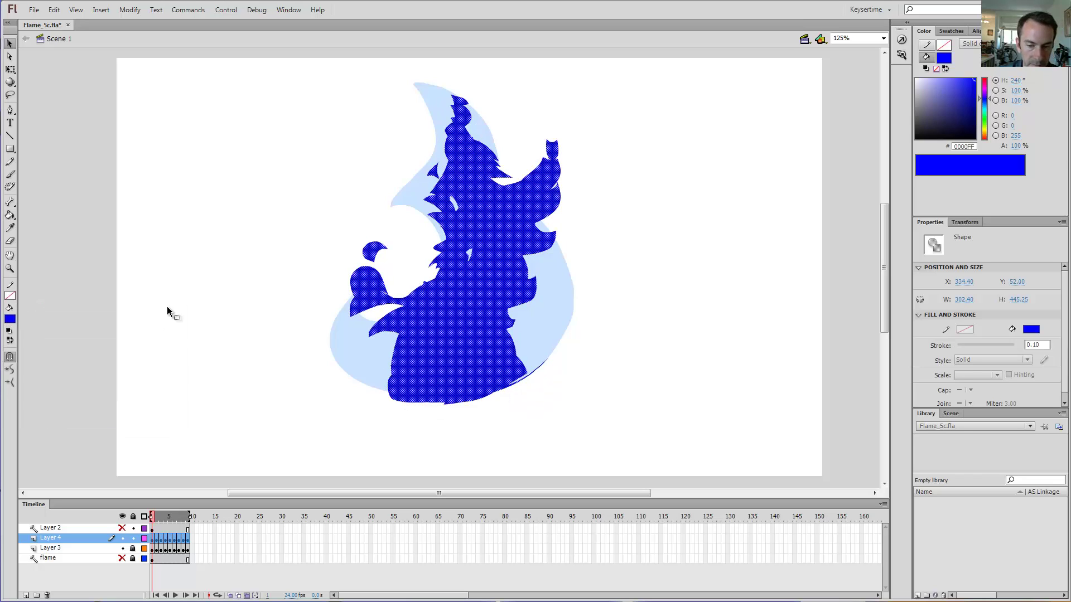
{"action": "left_click", "coordinate": [188, 308]}
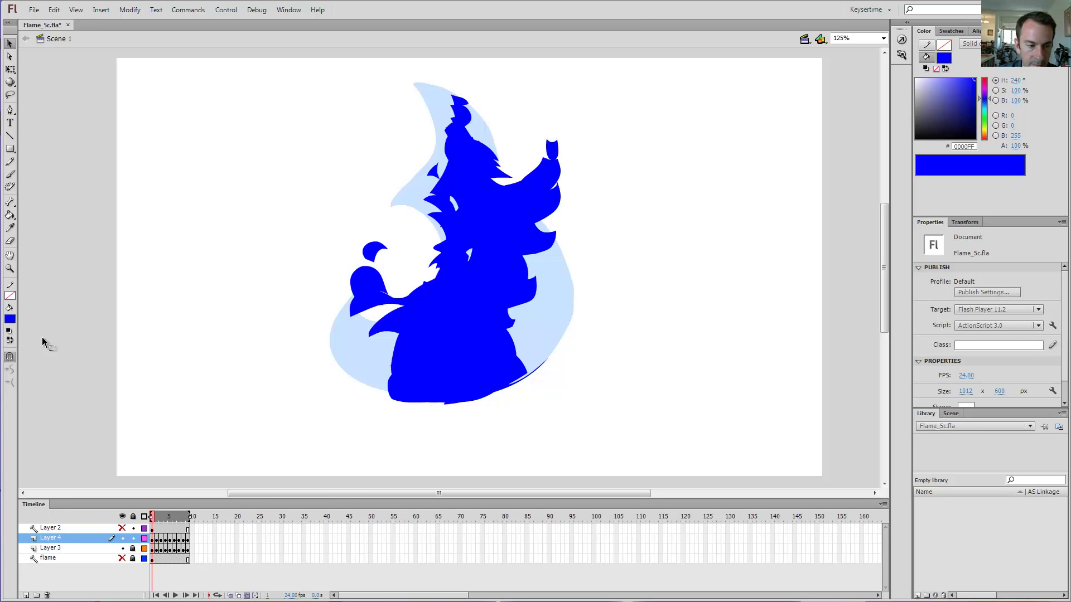
{"action": "left_click", "coordinate": [10, 296]}
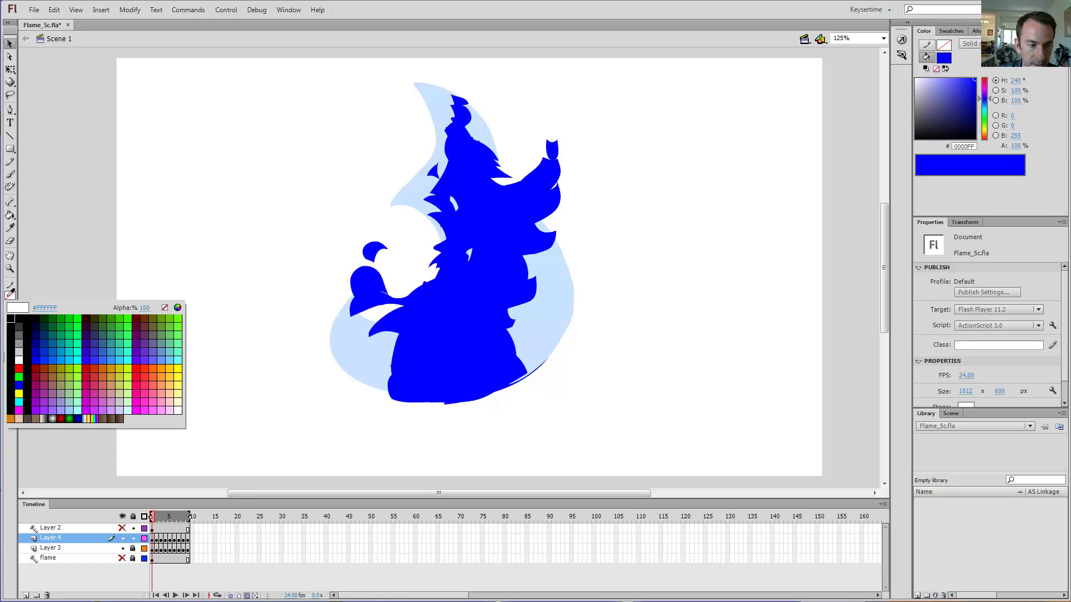
{"action": "left_click", "coordinate": [165, 306]}
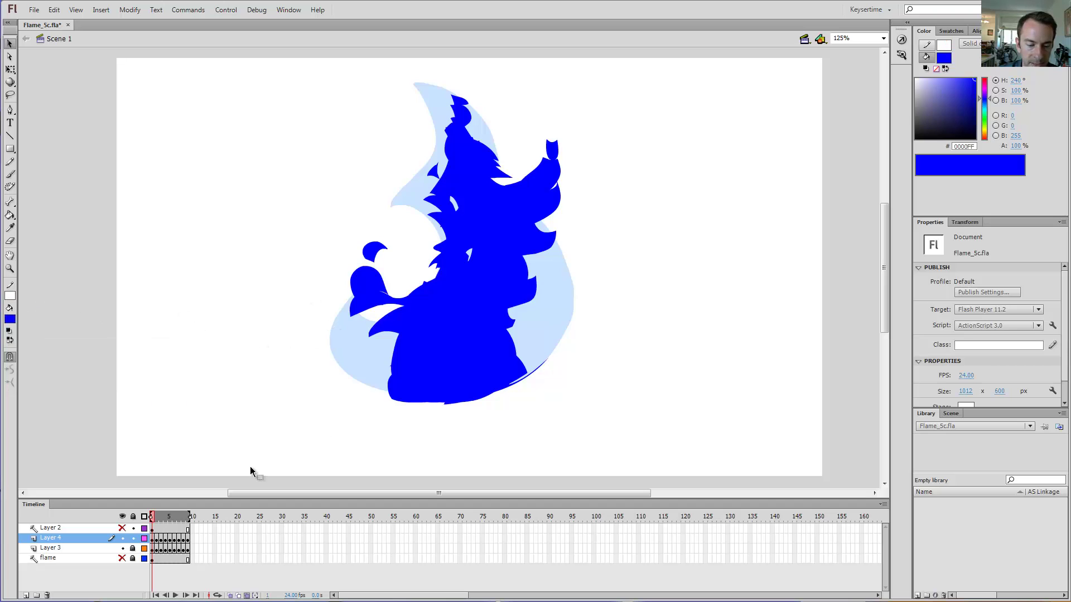
Turn off multiple-frame editing, return to frame 1 and test the movie.
{"action": "left_click", "coordinate": [247, 595]}
{"action": "left_click_drag", "start_coordinate": [152, 521], "coordinate": [89, 528]}
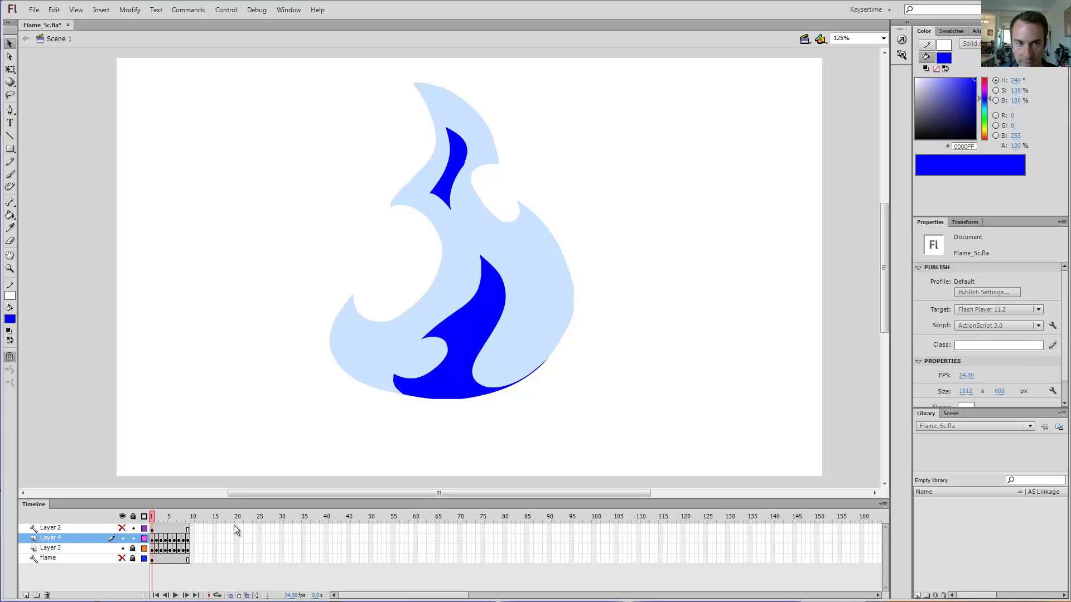
{"action": "key", "text": "ctrl+Return"}
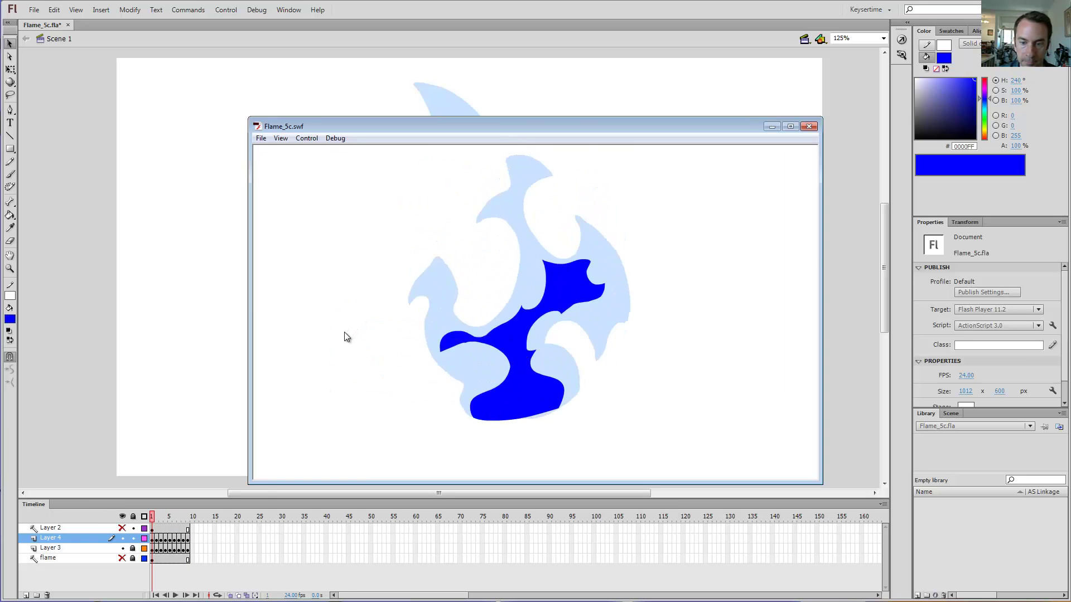